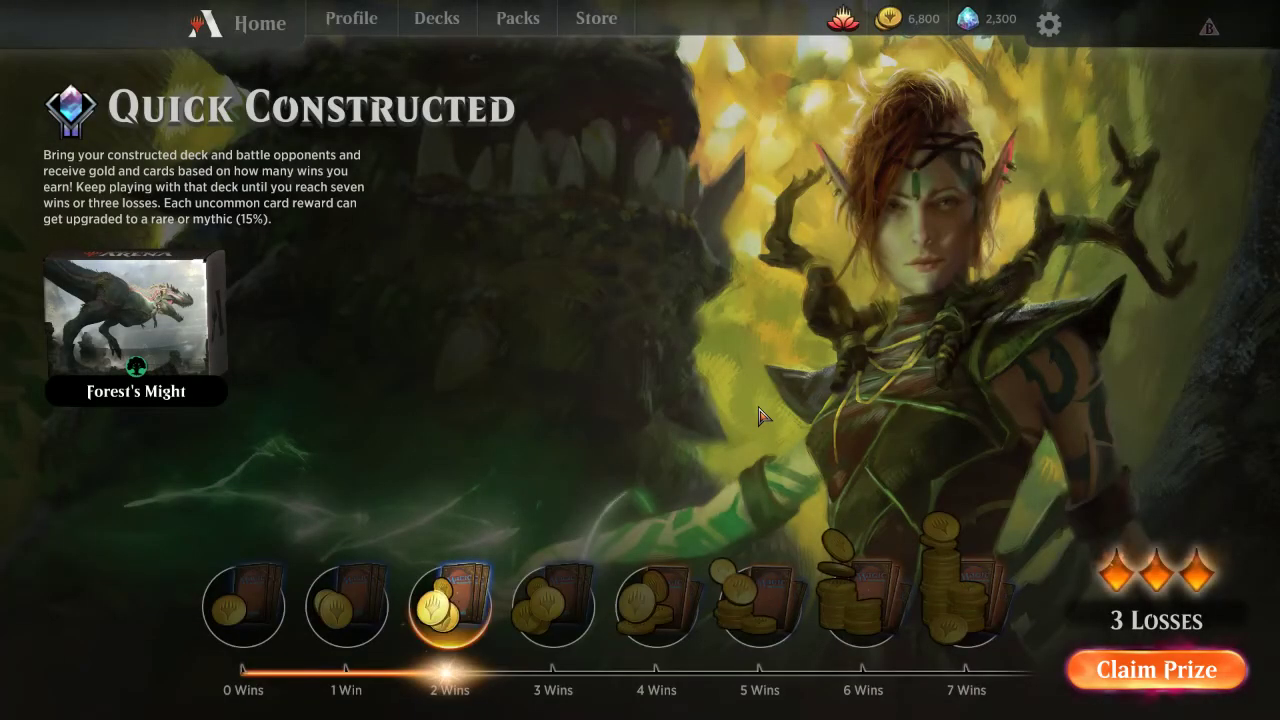
Claim the Quick Constructed event prize, dismiss the rewards, and switch to the deckstats.net deckbuilder in the browser.
{"action": "left_click", "coordinate": [1152, 670]}
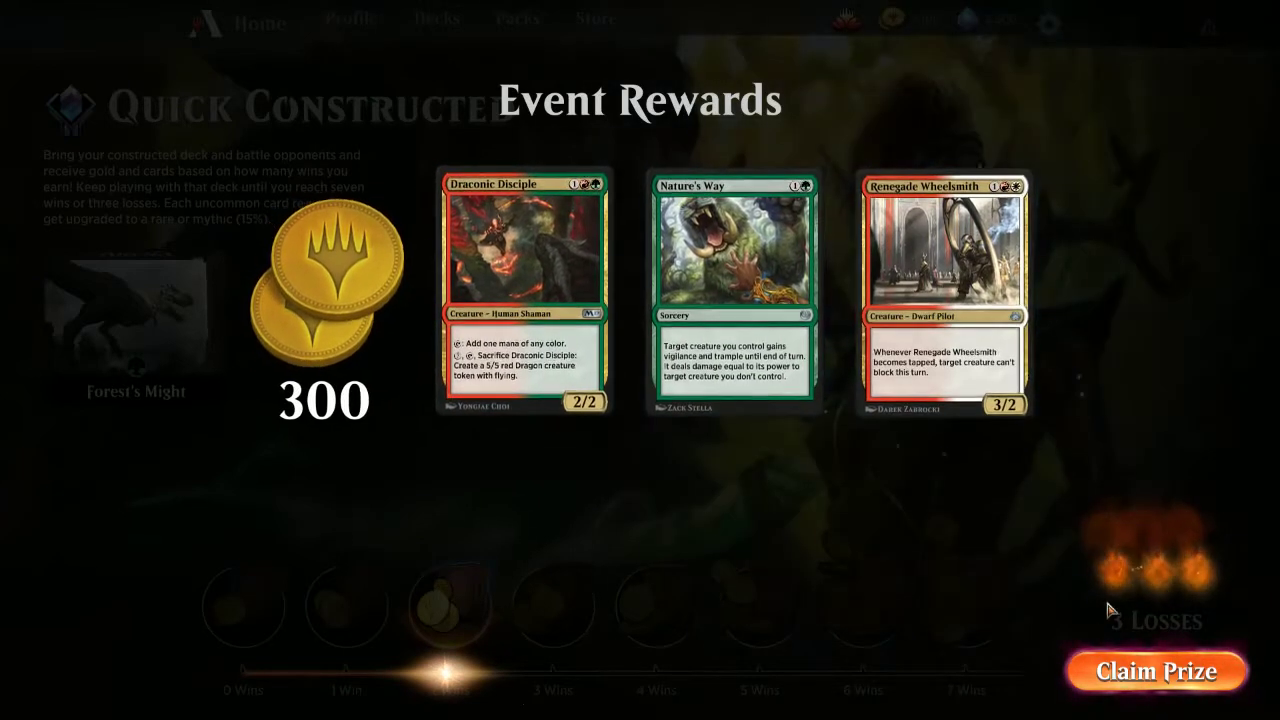
{"action": "left_click", "coordinate": [1113, 679]}
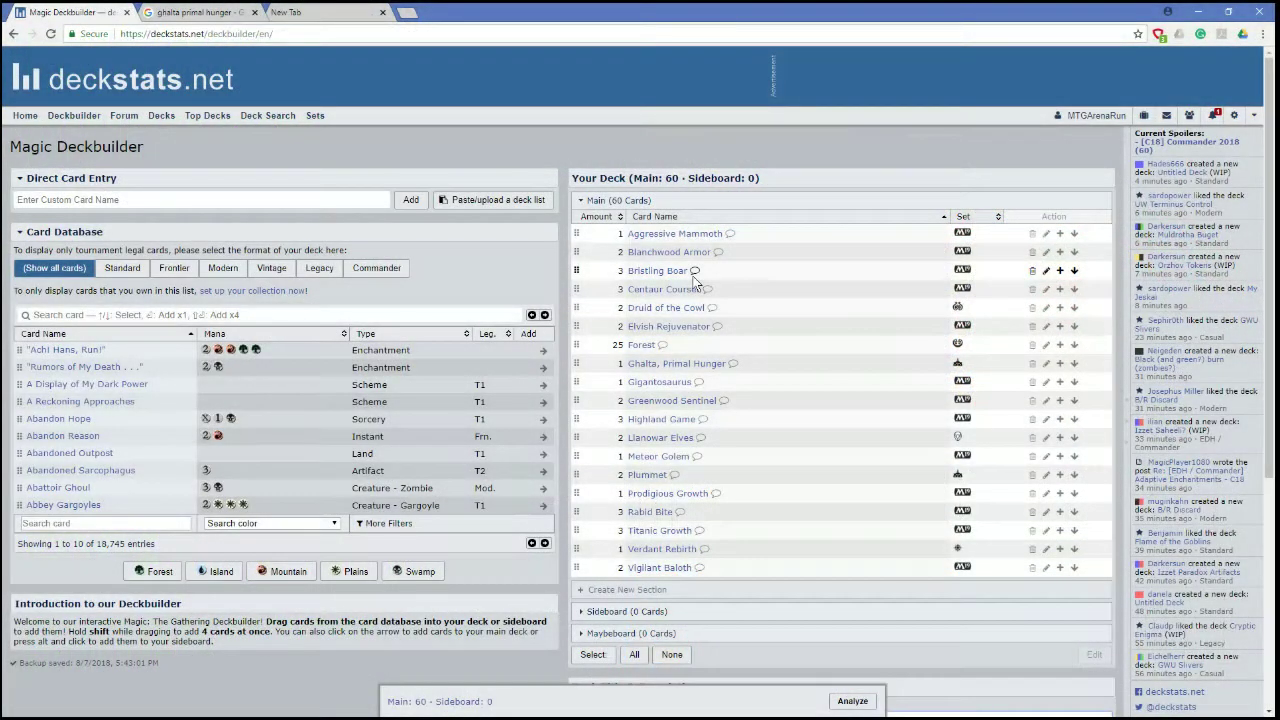
{"action": "key", "text": "alt+Tab"}
{"action": "key", "text": "alt+Tab"}
{"action": "key", "text": "alt+Tab"}
{"action": "key", "text": "alt+Tab"}
{"action": "key", "text": "alt+Tab"}
Title the deck "Forest's Might", set its format to Standard, and save it.
{"action": "scroll", "coordinate": [755, 300], "scroll_direction": "down", "scroll_amount": 2}
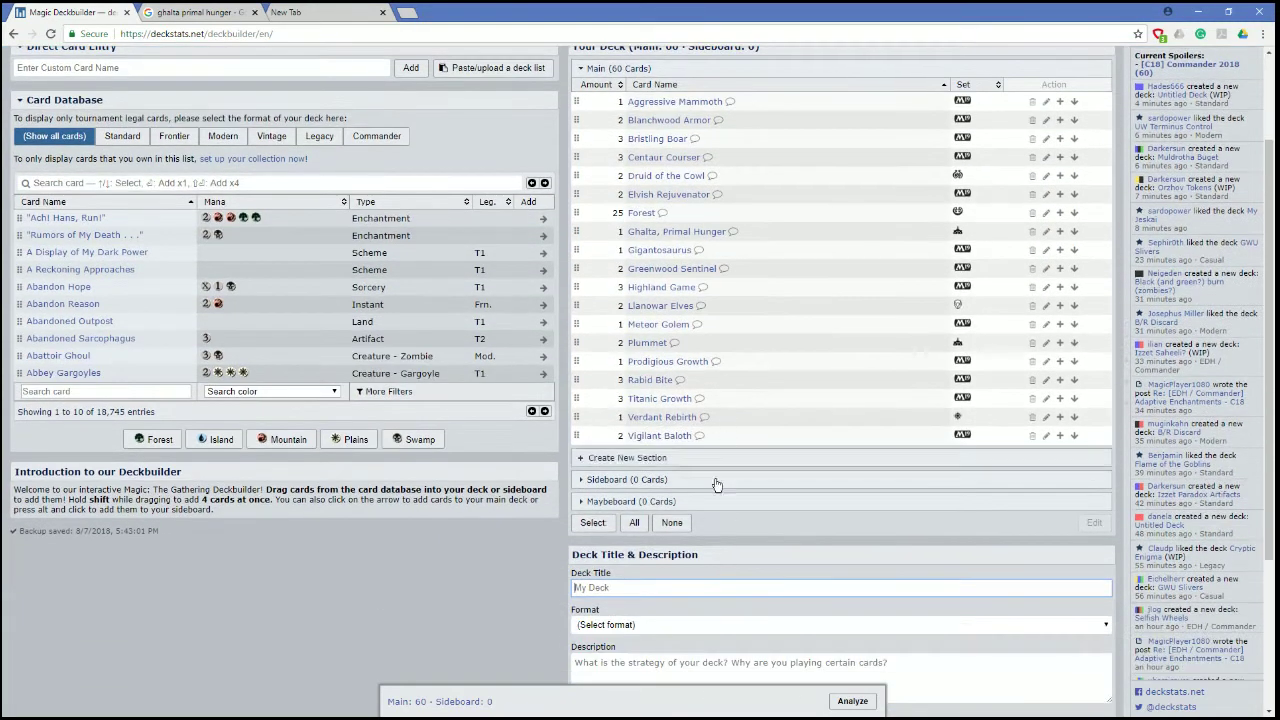
{"action": "left_click", "coordinate": [689, 587]}
{"action": "type", "text": "Forest's Might"}
{"action": "key", "text": "Tab"}
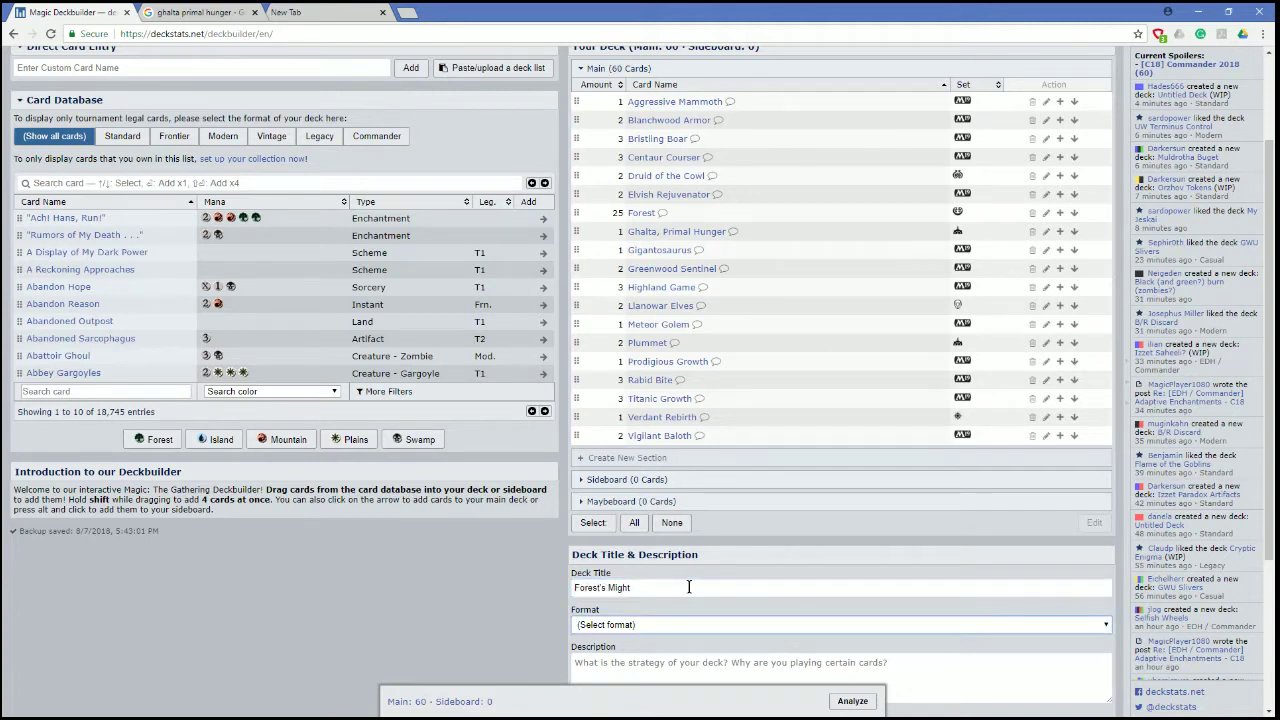
{"action": "key", "text": "Down"}
{"action": "scroll", "coordinate": [705, 567], "scroll_direction": "down", "scroll_amount": 3}
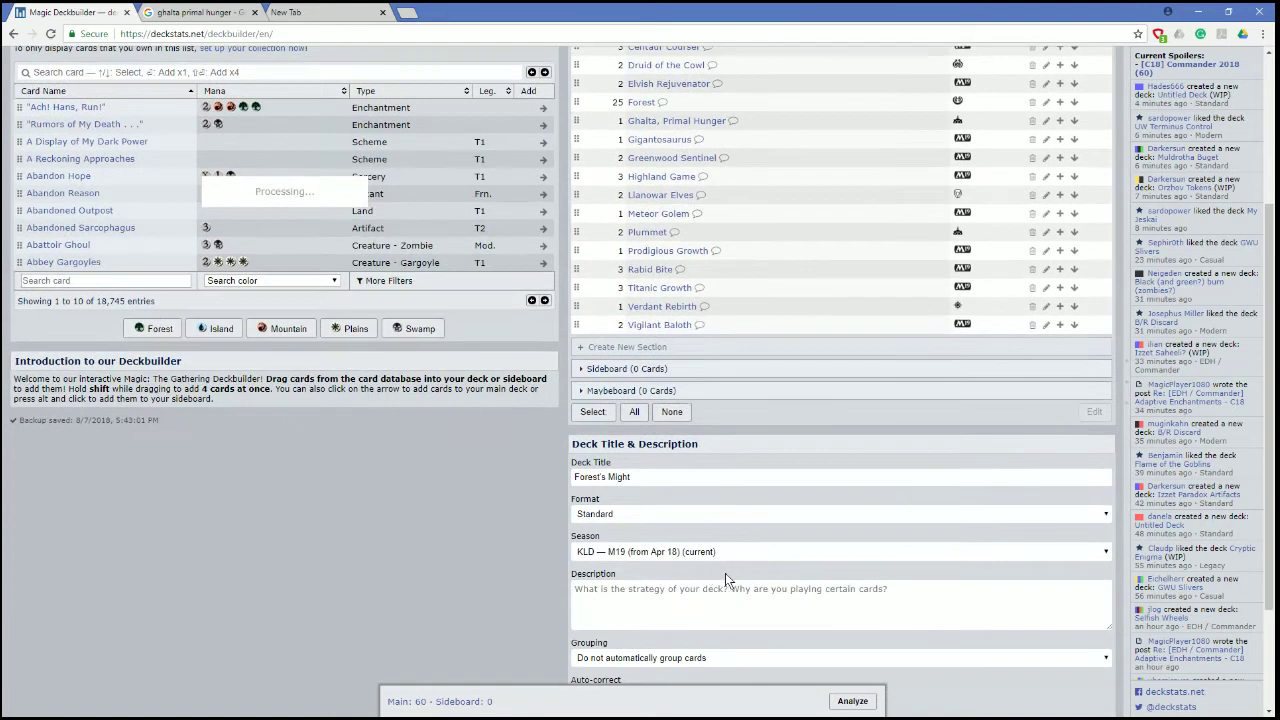
{"action": "left_click", "coordinate": [630, 525]}
{"action": "left_click", "coordinate": [628, 563]}
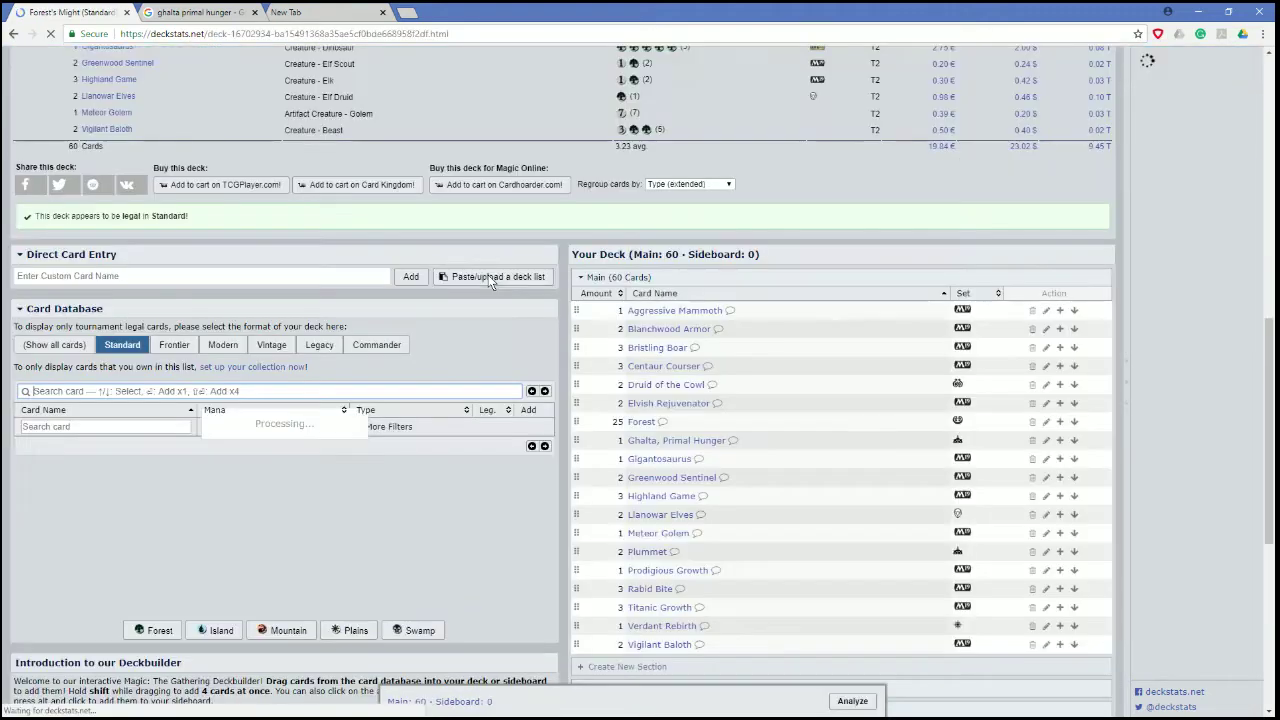
Remove Blanchwood Armor and Centaur Courser from the main deck.
{"action": "scroll", "coordinate": [899, 324], "scroll_direction": "up", "scroll_amount": 7}
{"action": "scroll", "coordinate": [738, 300], "scroll_direction": "down", "scroll_amount": 3}
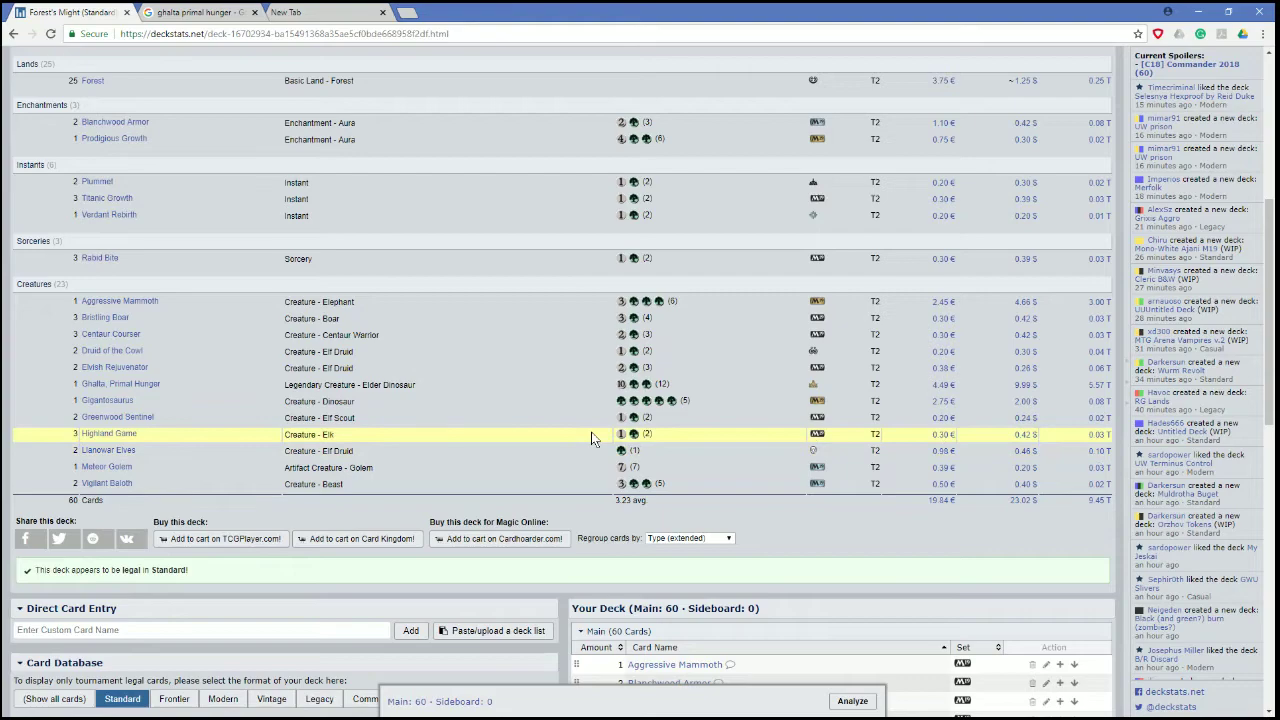
{"action": "scroll", "coordinate": [495, 395], "scroll_direction": "down", "scroll_amount": 5}
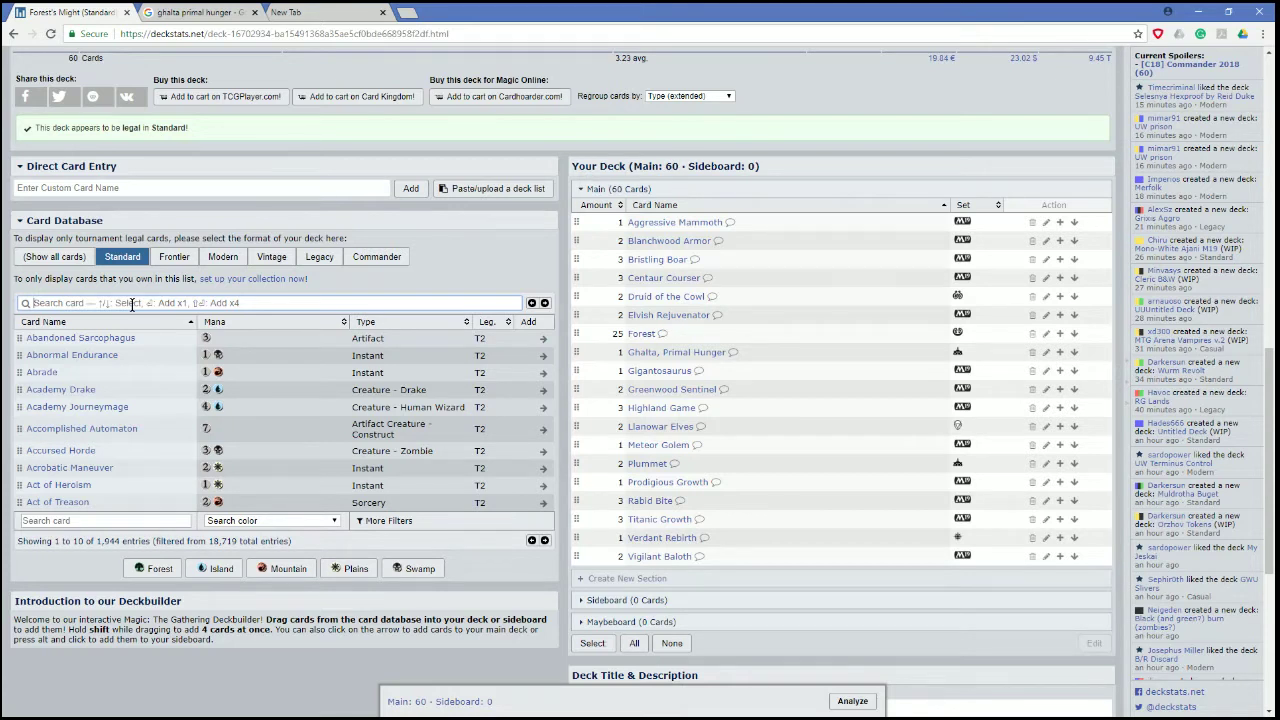
{"action": "mouse_move", "coordinate": [701, 250]}
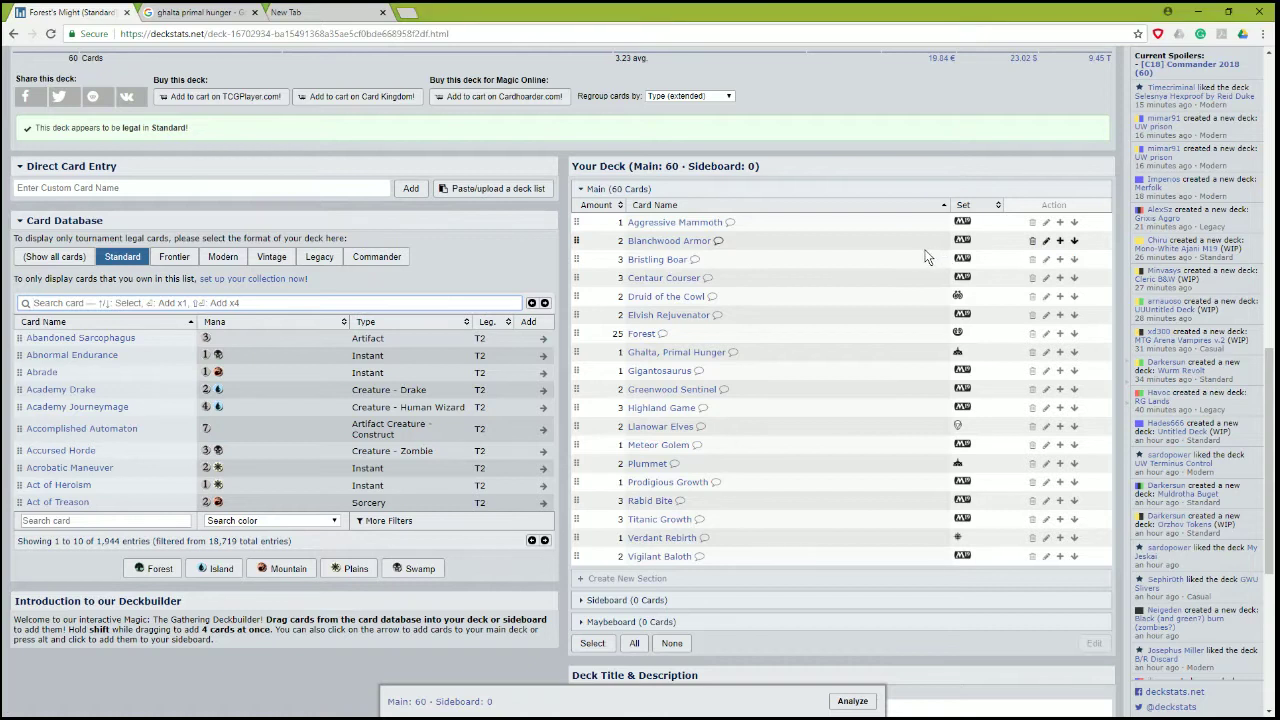
{"action": "left_click", "coordinate": [1034, 243]}
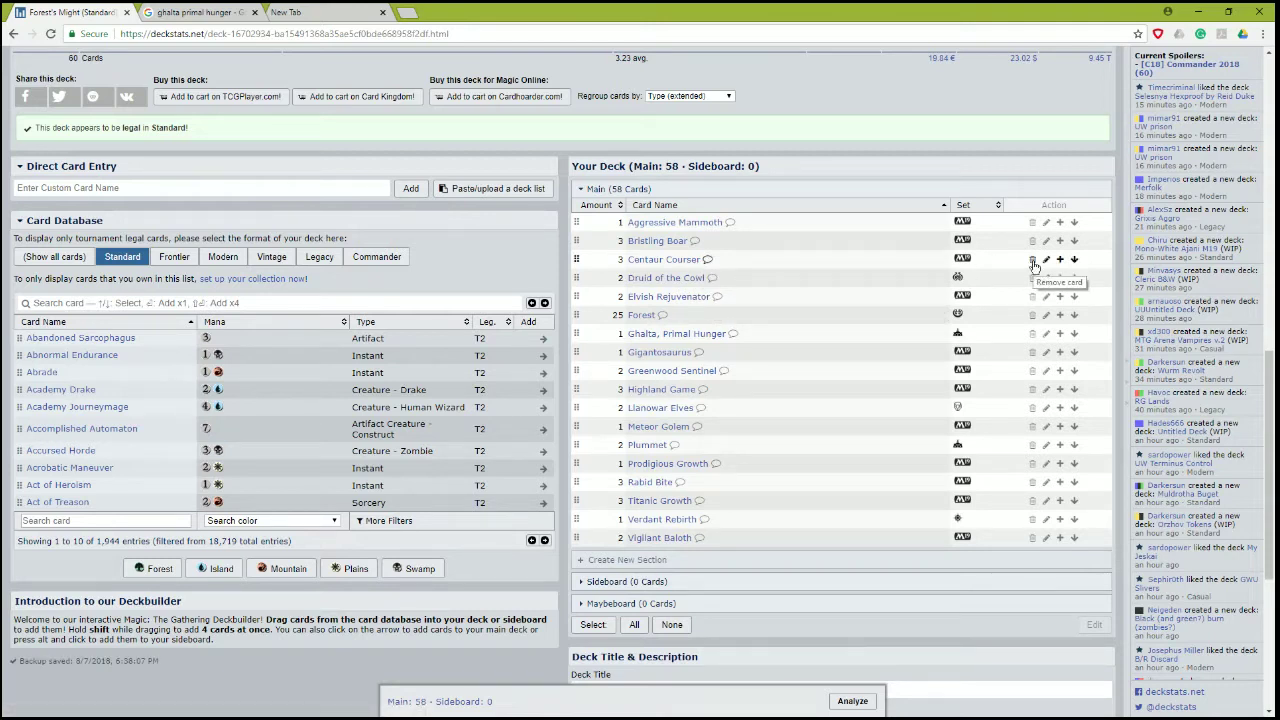
{"action": "left_click", "coordinate": [1034, 261]}
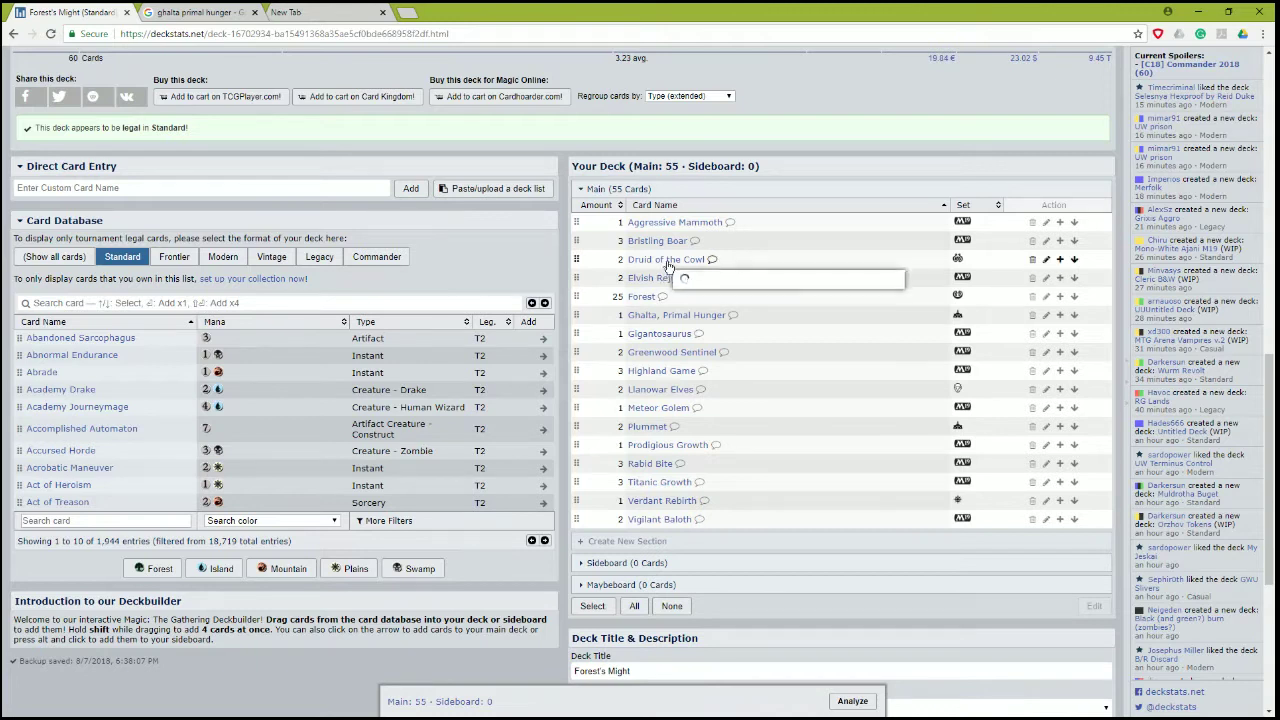
Search the card database for "elf" and replace Druid of the Cowl with two copies of Elfhame Druid.
{"action": "left_click", "coordinate": [111, 305]}
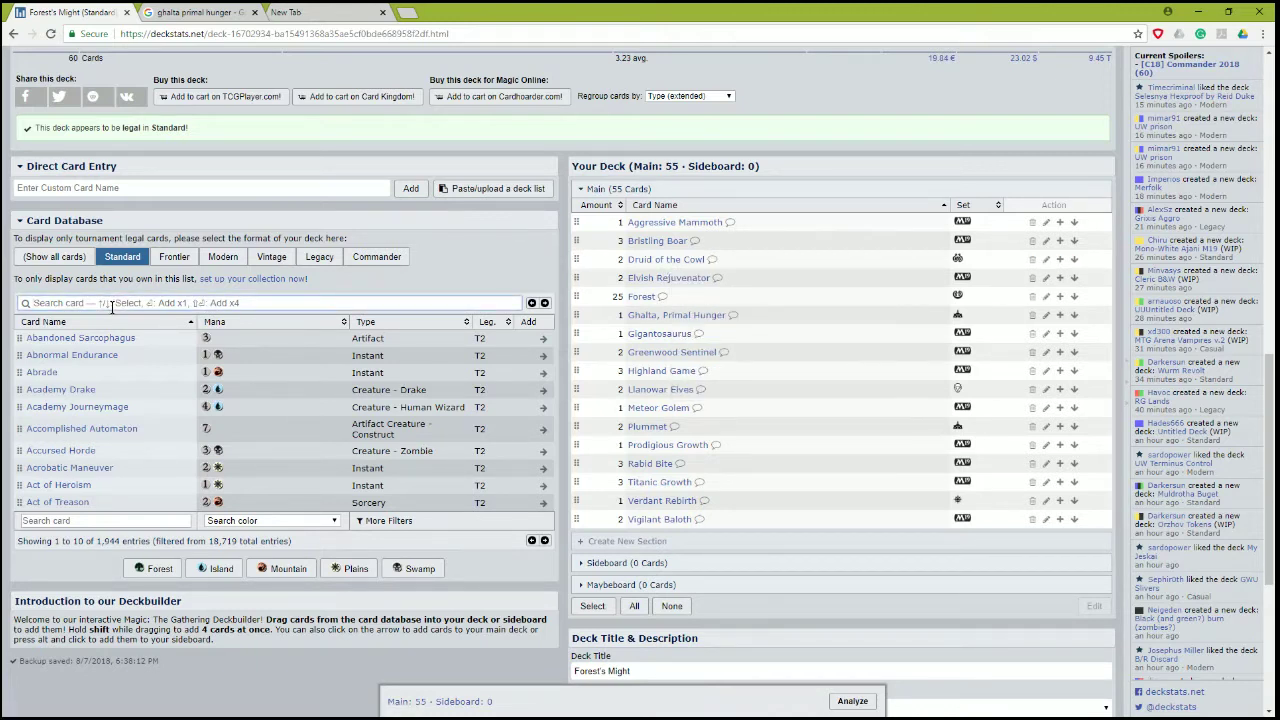
{"action": "type", "text": "elf"}
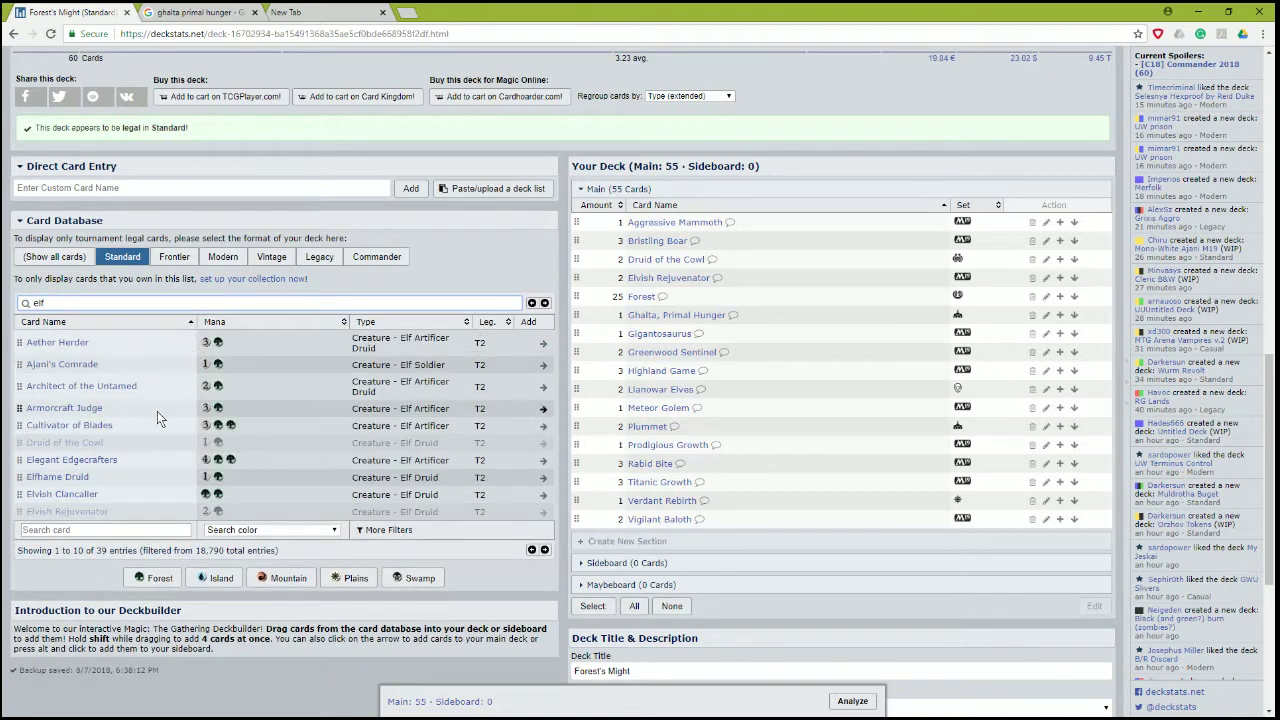
{"action": "mouse_move", "coordinate": [97, 443]}
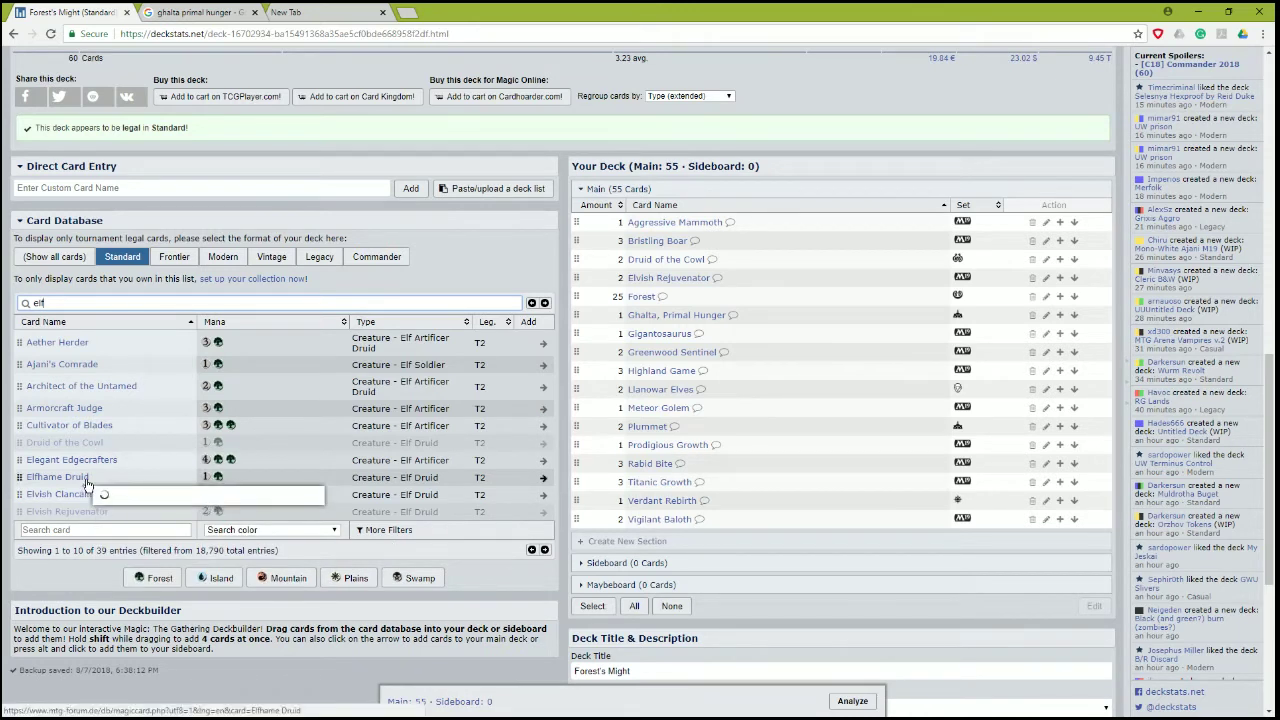
{"action": "mouse_move", "coordinate": [88, 481]}
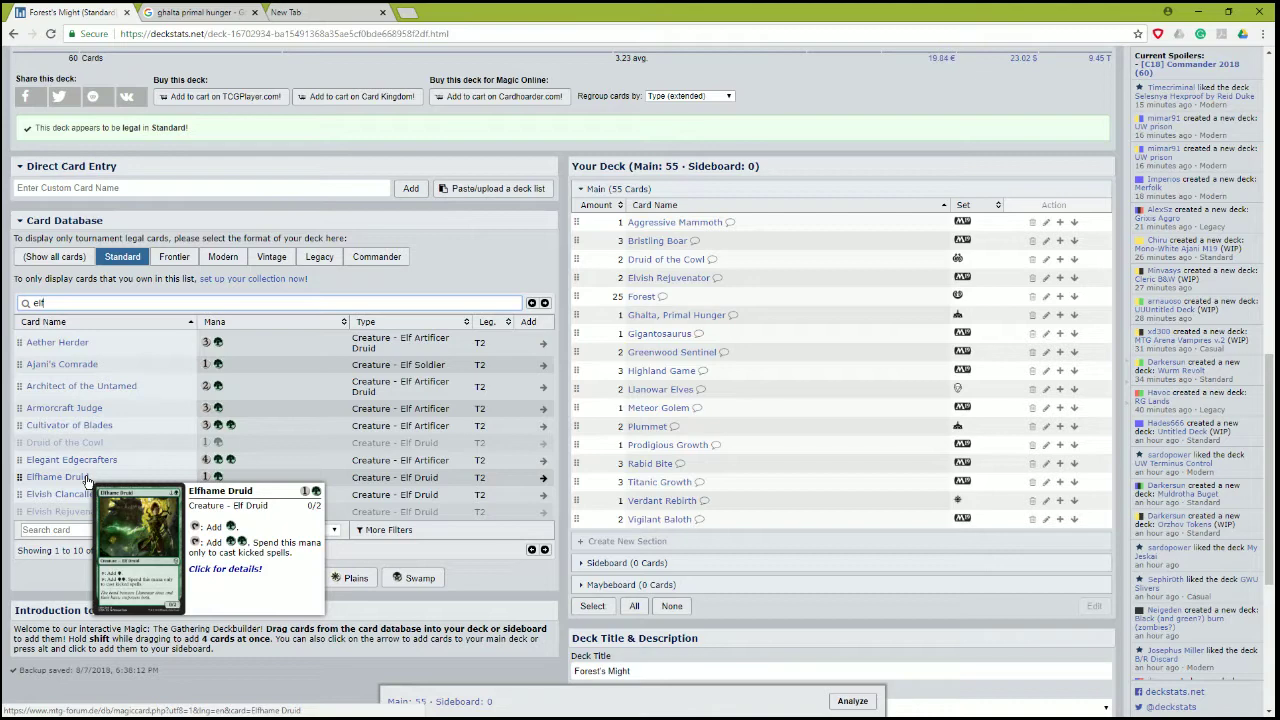
{"action": "left_click", "coordinate": [1035, 261]}
{"action": "left_click_drag", "start_coordinate": [70, 477], "coordinate": [716, 288]}
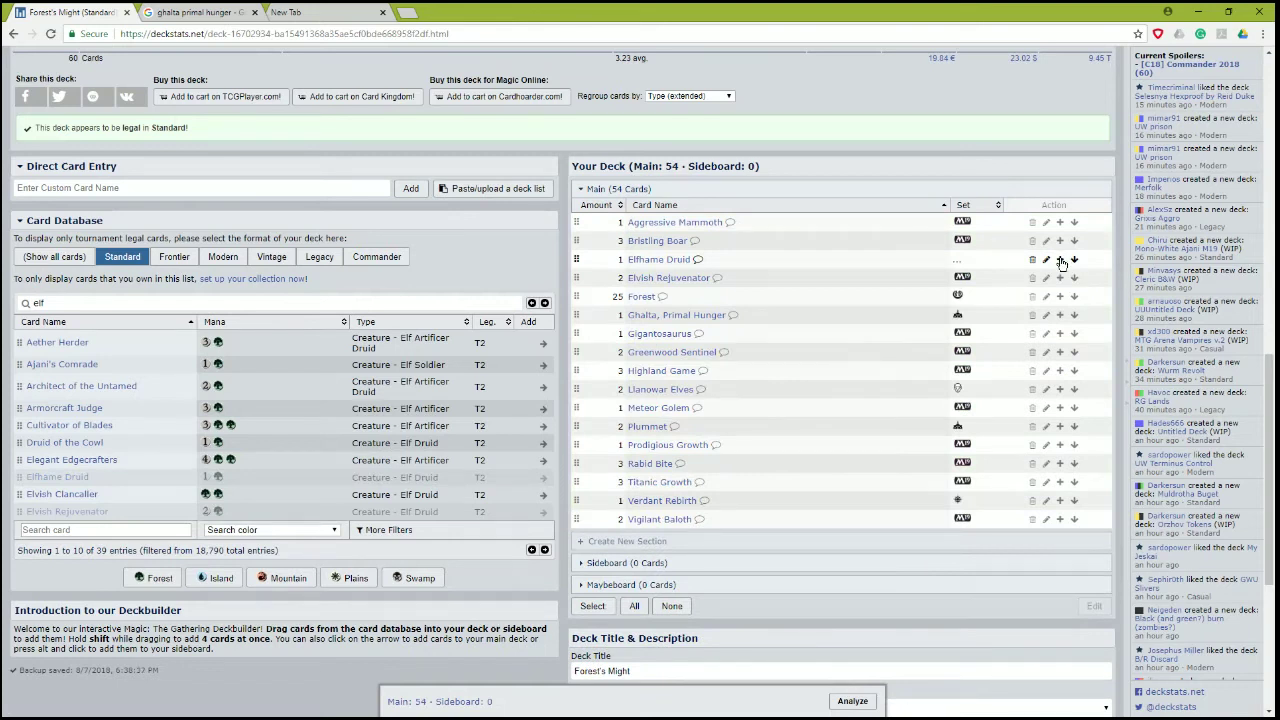
Remove Greenwood Sentinel and Highland Game from the main deck.
{"action": "mouse_move", "coordinate": [685, 280]}
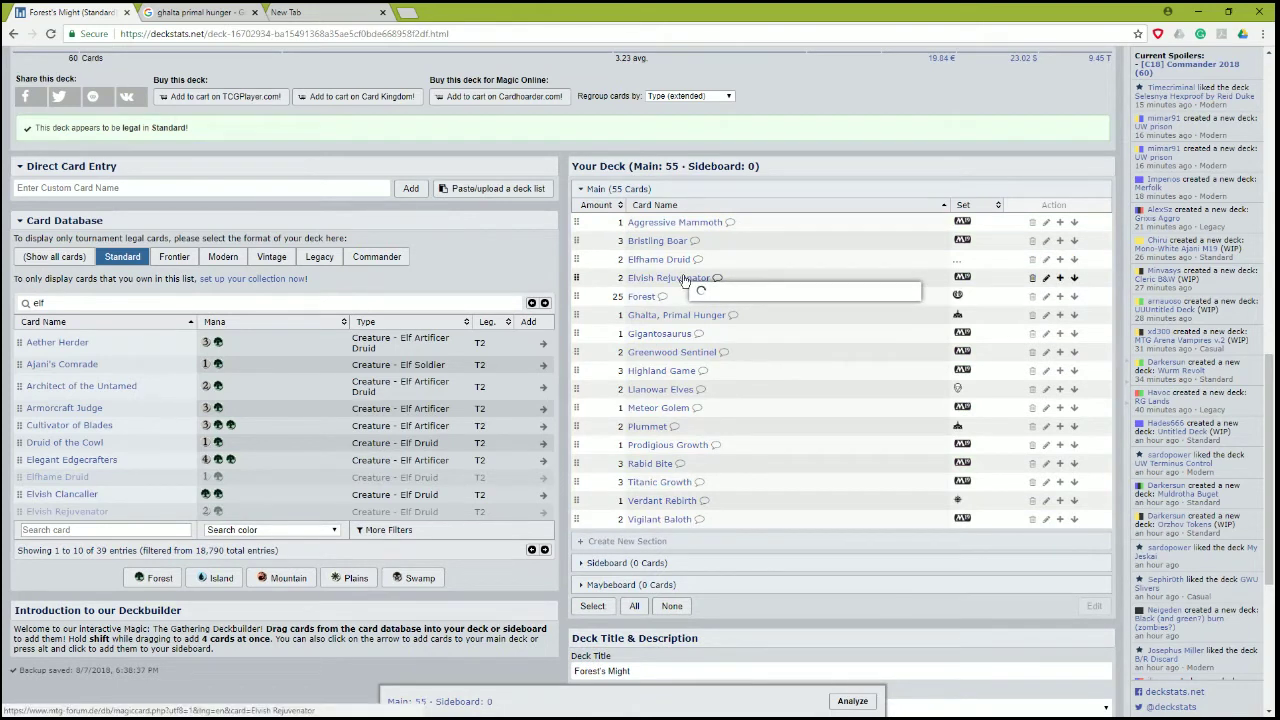
{"action": "mouse_move", "coordinate": [735, 357]}
{"action": "left_click", "coordinate": [1033, 354]}
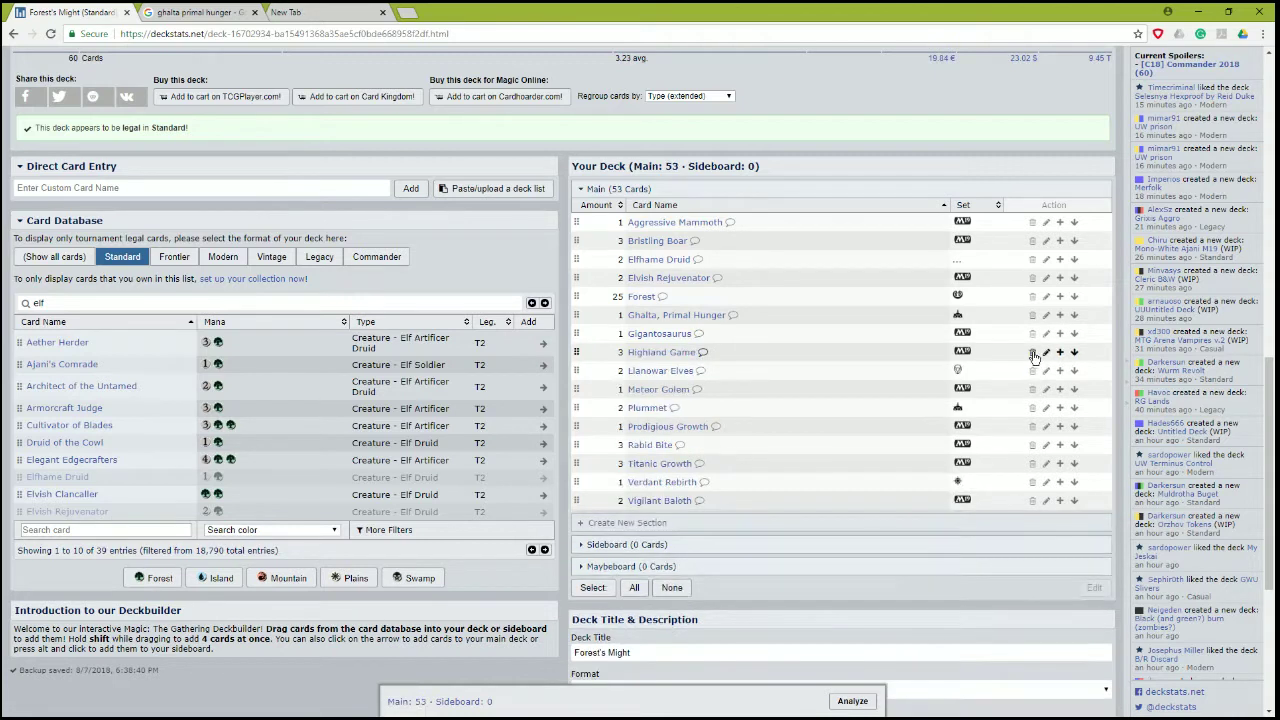
{"action": "left_click", "coordinate": [1033, 353]}
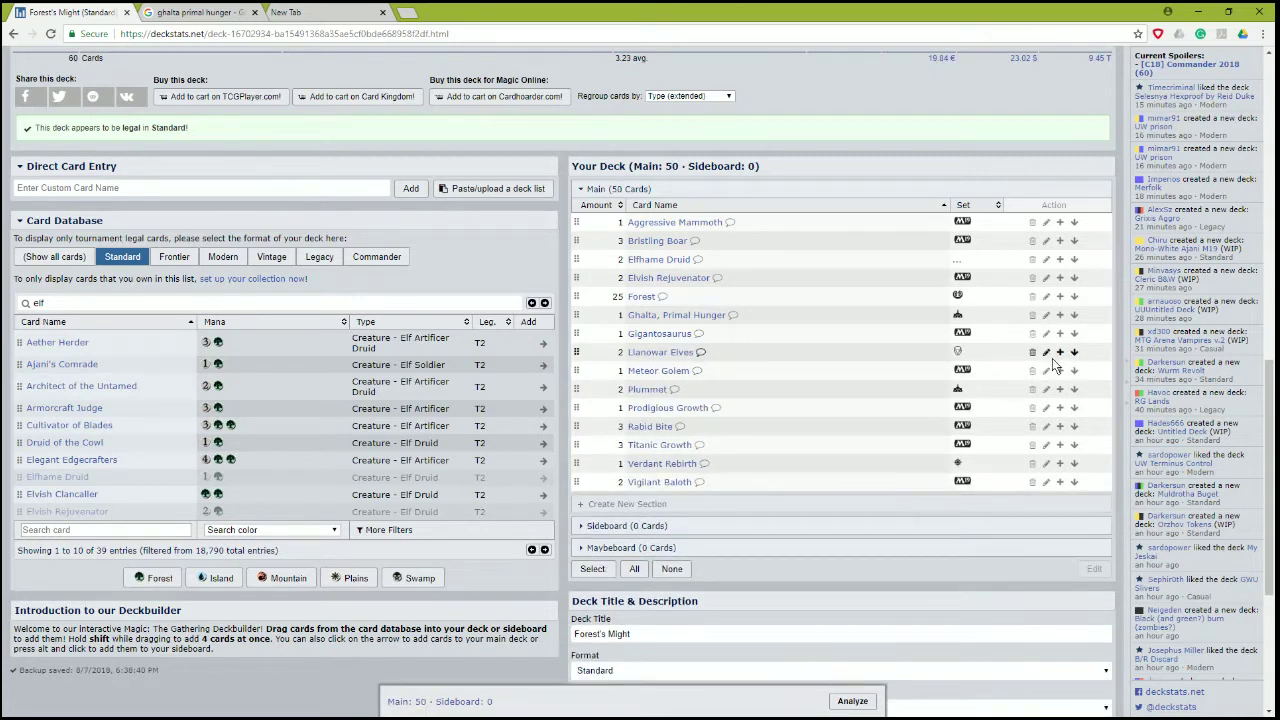
Raise Llanowar Elves to four copies and remove Meteor Golem from the main deck.
{"action": "left_click", "coordinate": [1061, 353]}
{"action": "left_click", "coordinate": [1061, 353]}
{"action": "left_click", "coordinate": [1034, 372]}
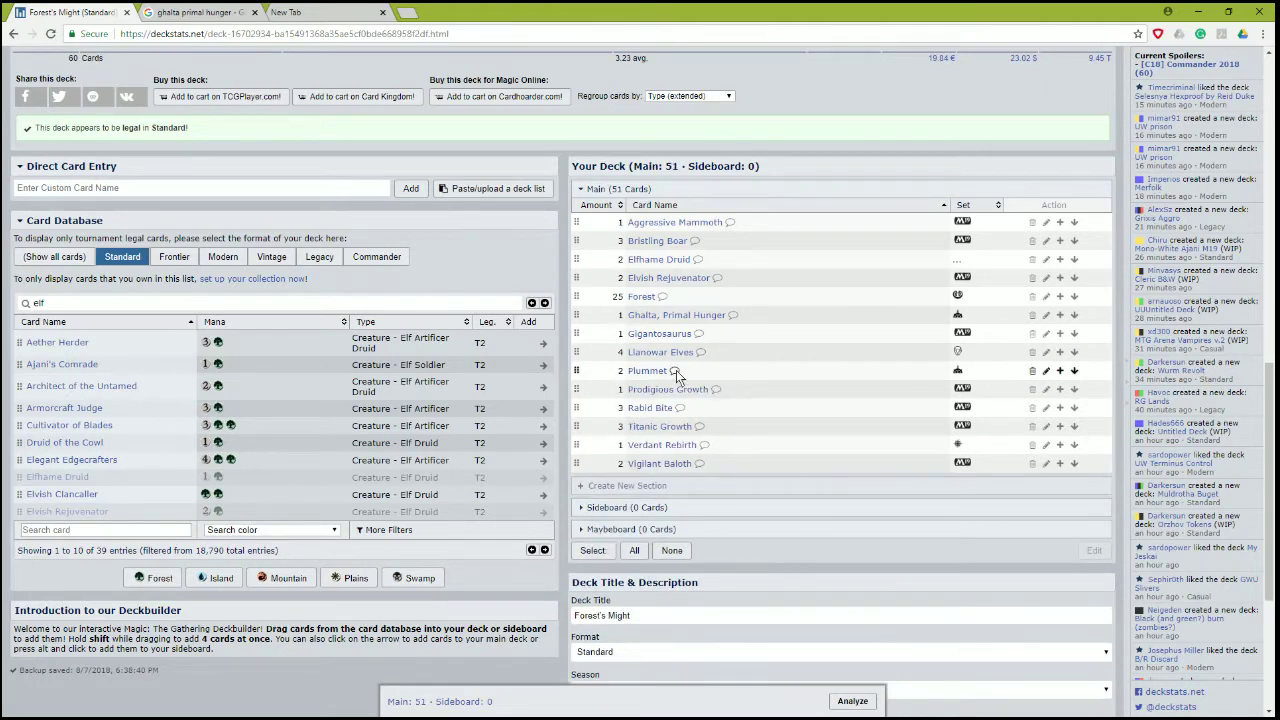
Move both copies of Plummet to the sideboard and remove Prodigious Growth, Verdant Rebirth and Vigilant Baloth from the main deck.
{"action": "left_click_drag", "start_coordinate": [655, 383], "coordinate": [875, 612]}
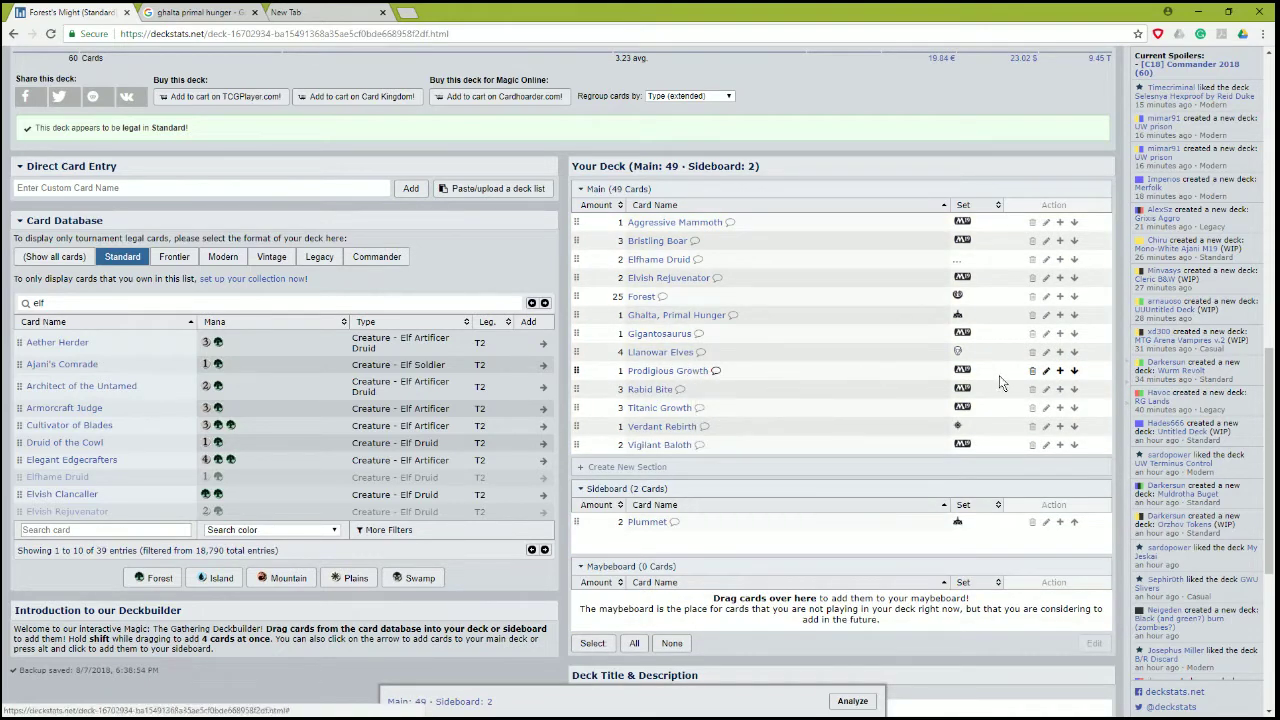
{"action": "left_click", "coordinate": [1033, 372]}
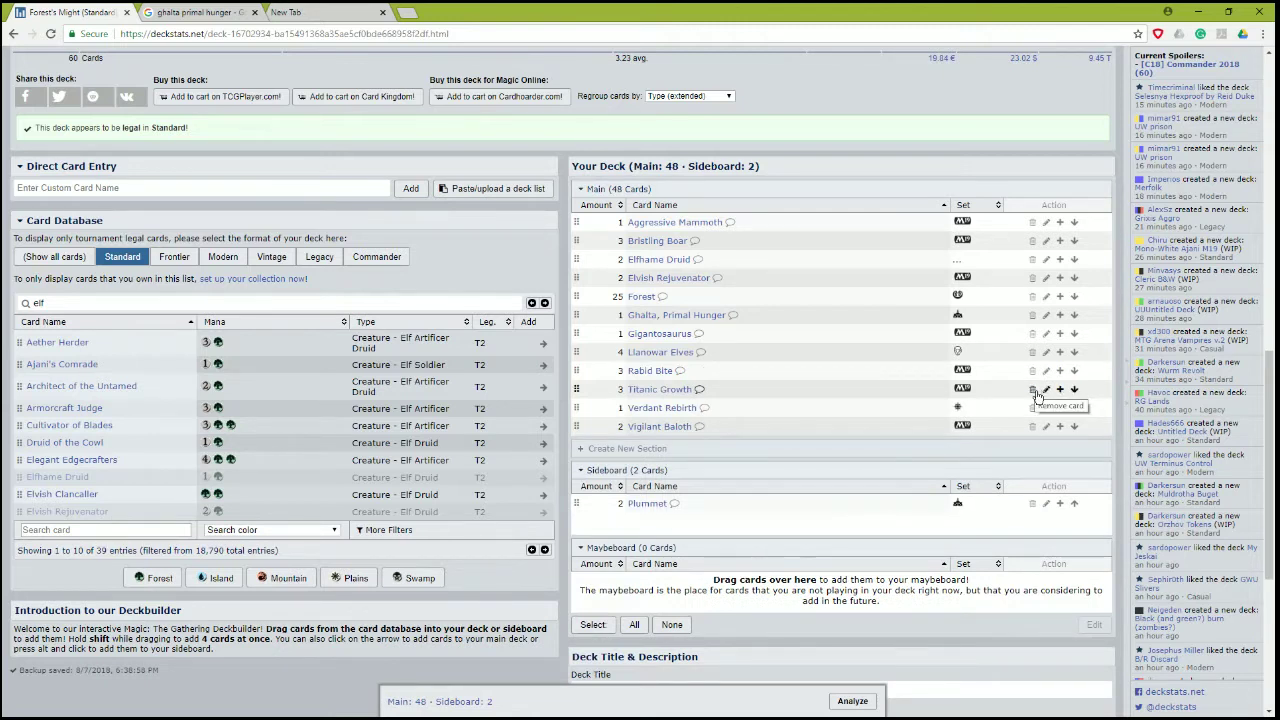
{"action": "left_click", "coordinate": [1033, 408]}
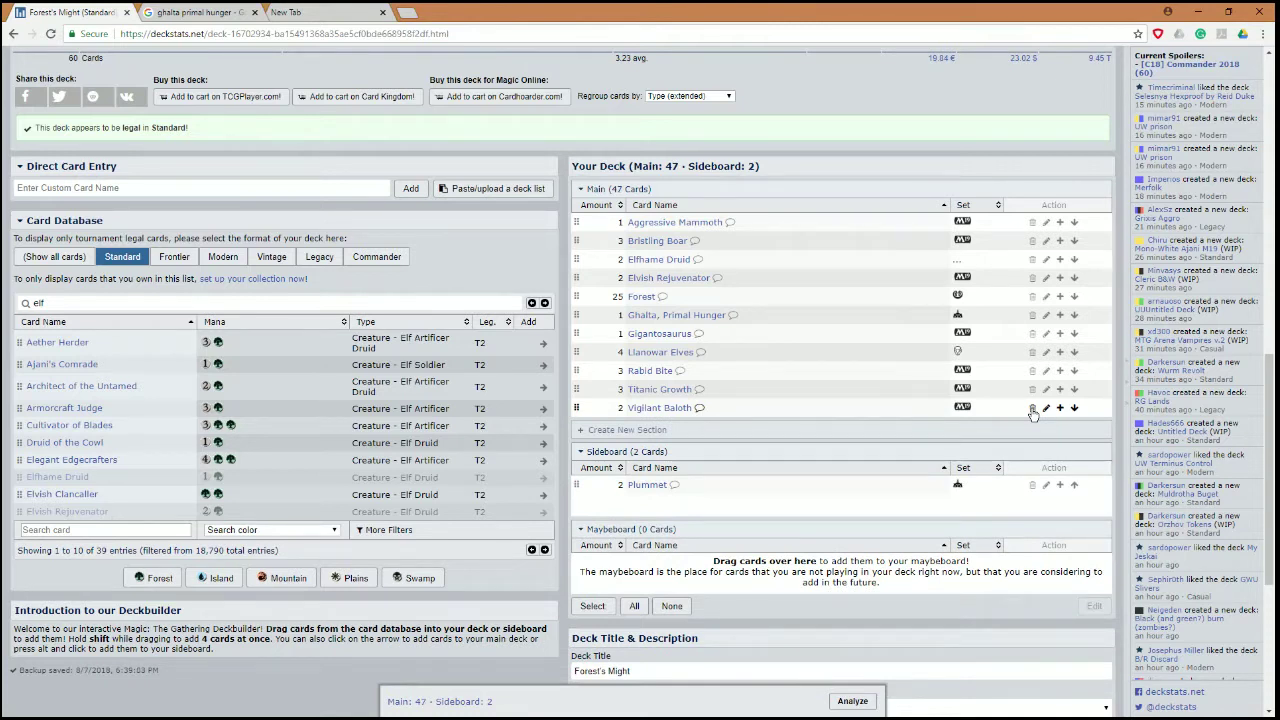
{"action": "left_click", "coordinate": [1033, 408]}
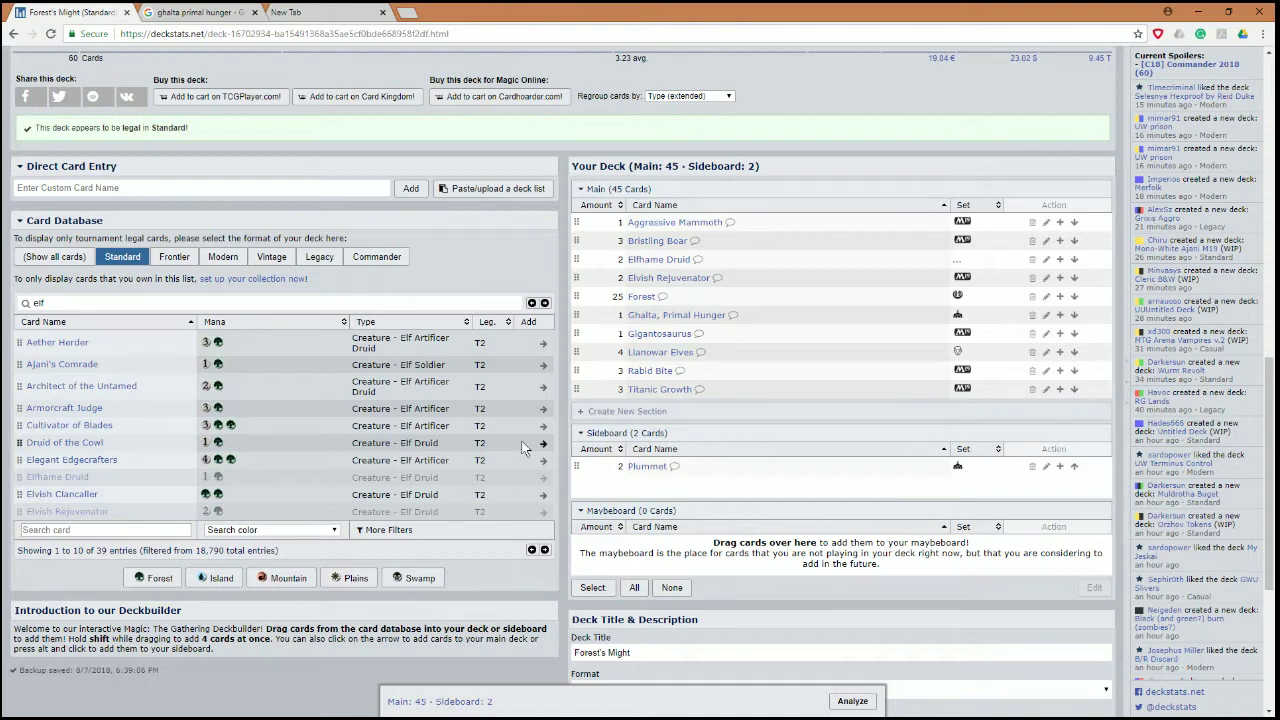
Search the card database for "adven" and add four copies of Adventurous Impulse to the main deck.
{"action": "left_click_drag", "start_coordinate": [92, 304], "coordinate": [43, 306]}
{"action": "type", "text": "adven"}
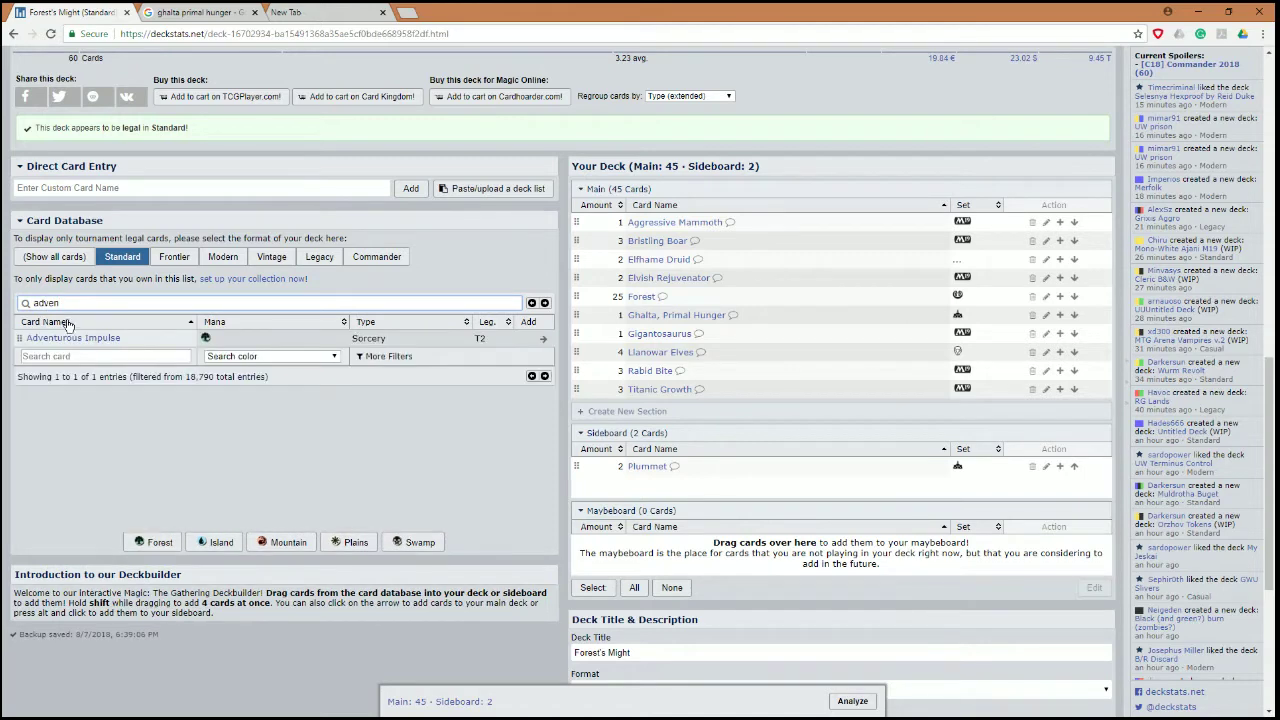
{"action": "left_click_drag", "start_coordinate": [70, 338], "coordinate": [771, 284]}
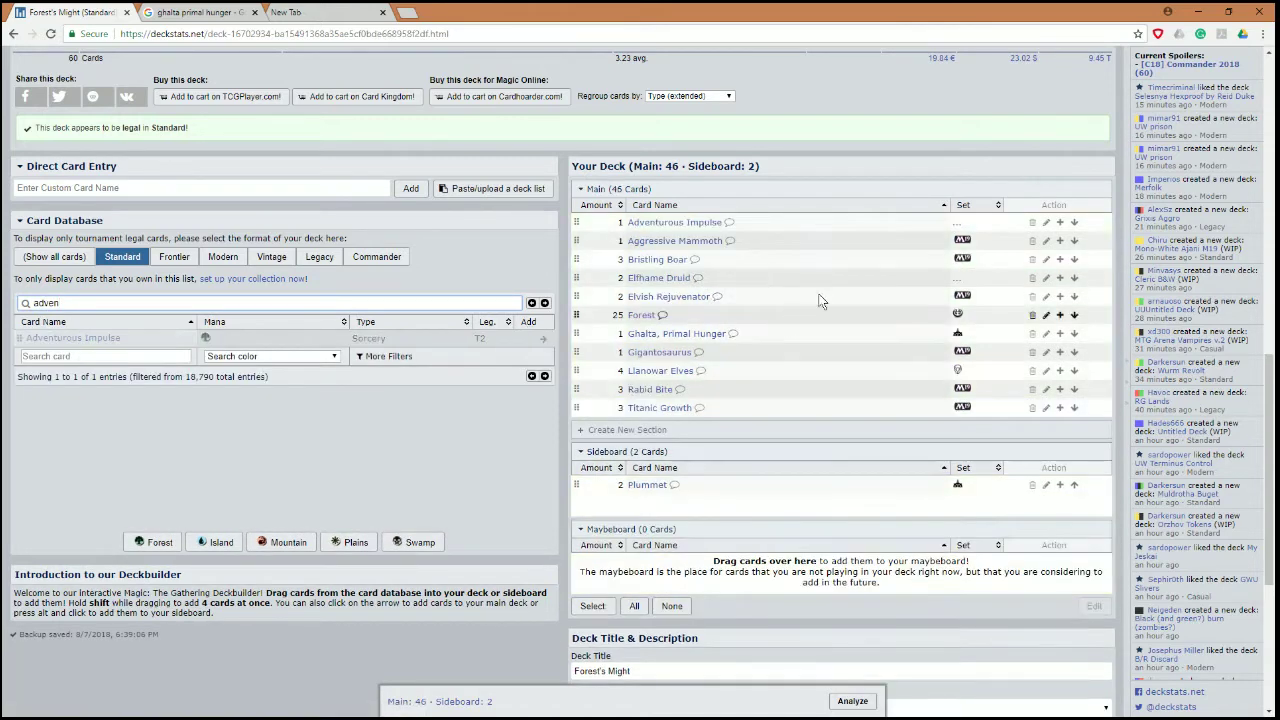
{"action": "left_click", "coordinate": [1060, 223]}
{"action": "left_click", "coordinate": [1060, 223]}
{"action": "left_click", "coordinate": [1060, 223]}
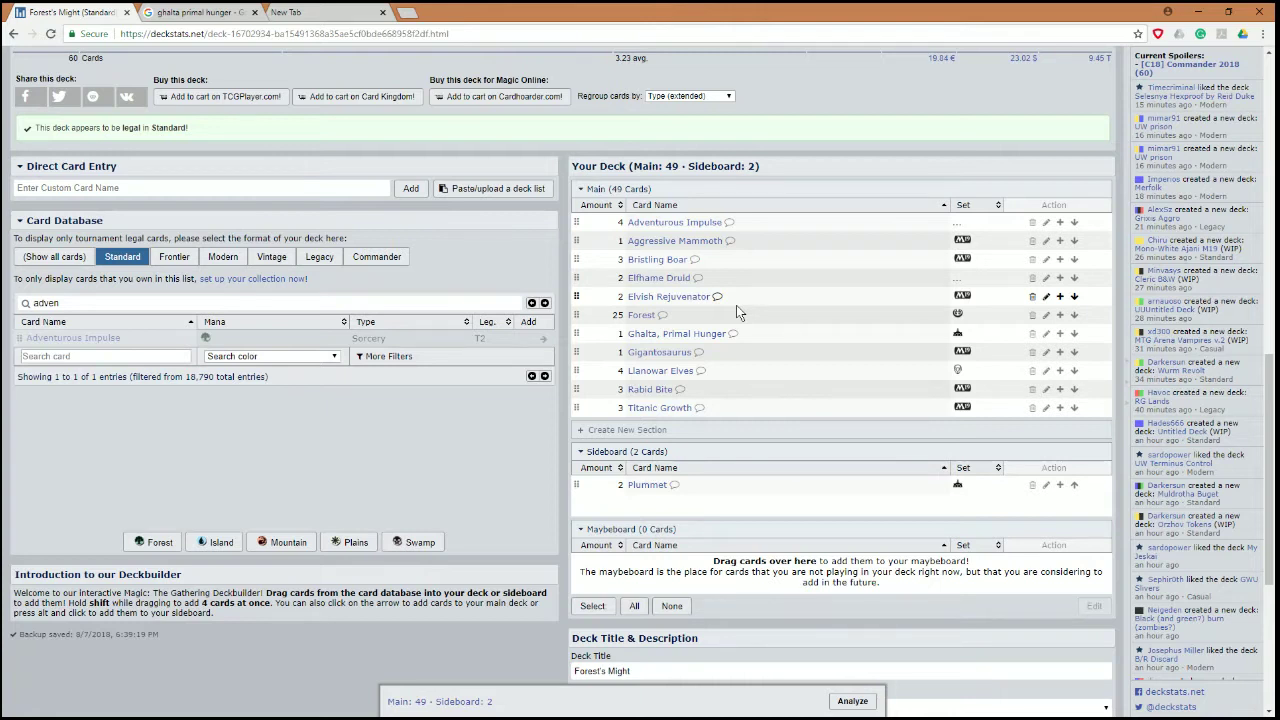
Search the card database for "kicker", filter the results to exactly green cards, and examine the candidates such as Krosan Druid.
{"action": "double_click", "coordinate": [40, 303]}
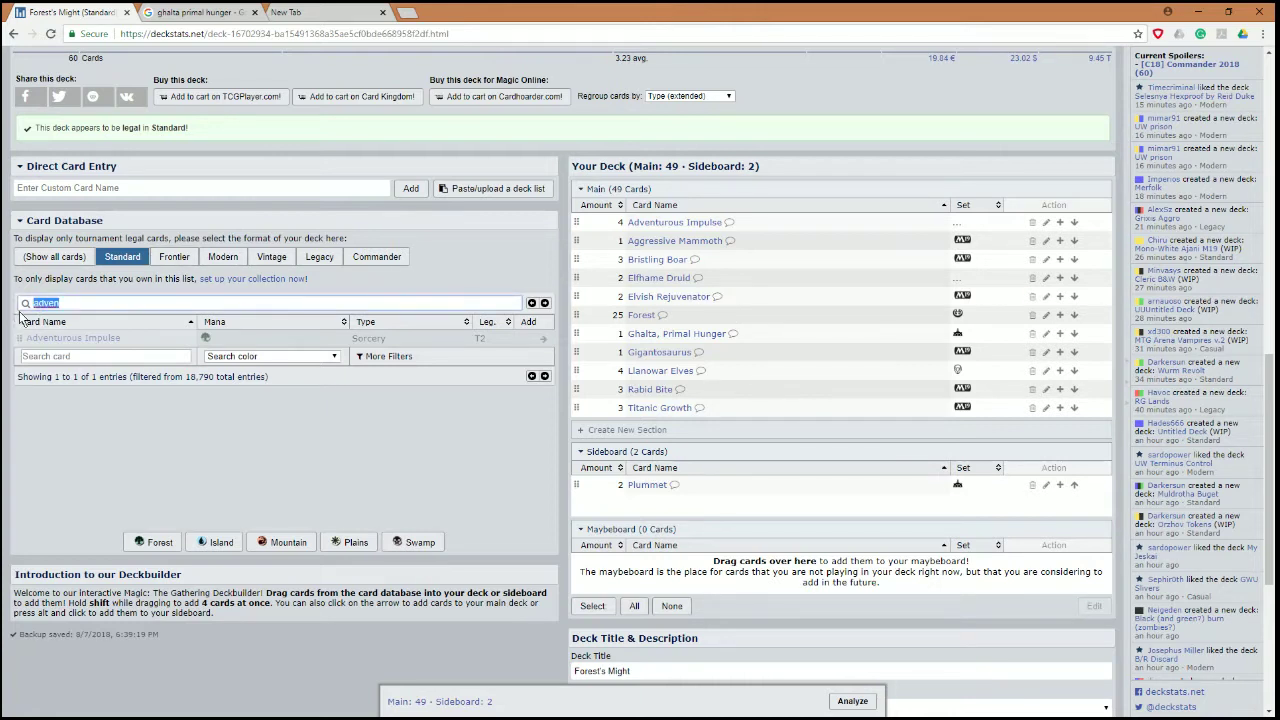
{"action": "key", "text": "BackSpace"}
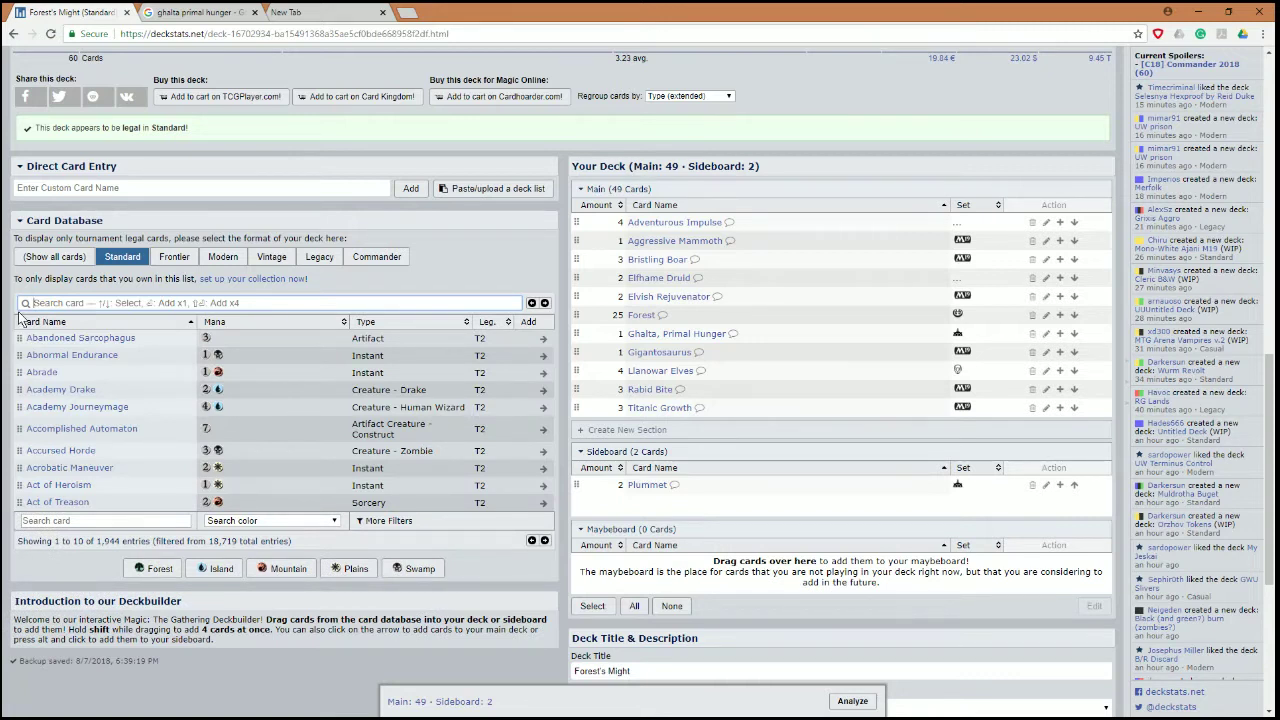
{"action": "mouse_move", "coordinate": [657, 242]}
{"action": "left_click", "coordinate": [60, 302]}
{"action": "type", "text": "kicker"}
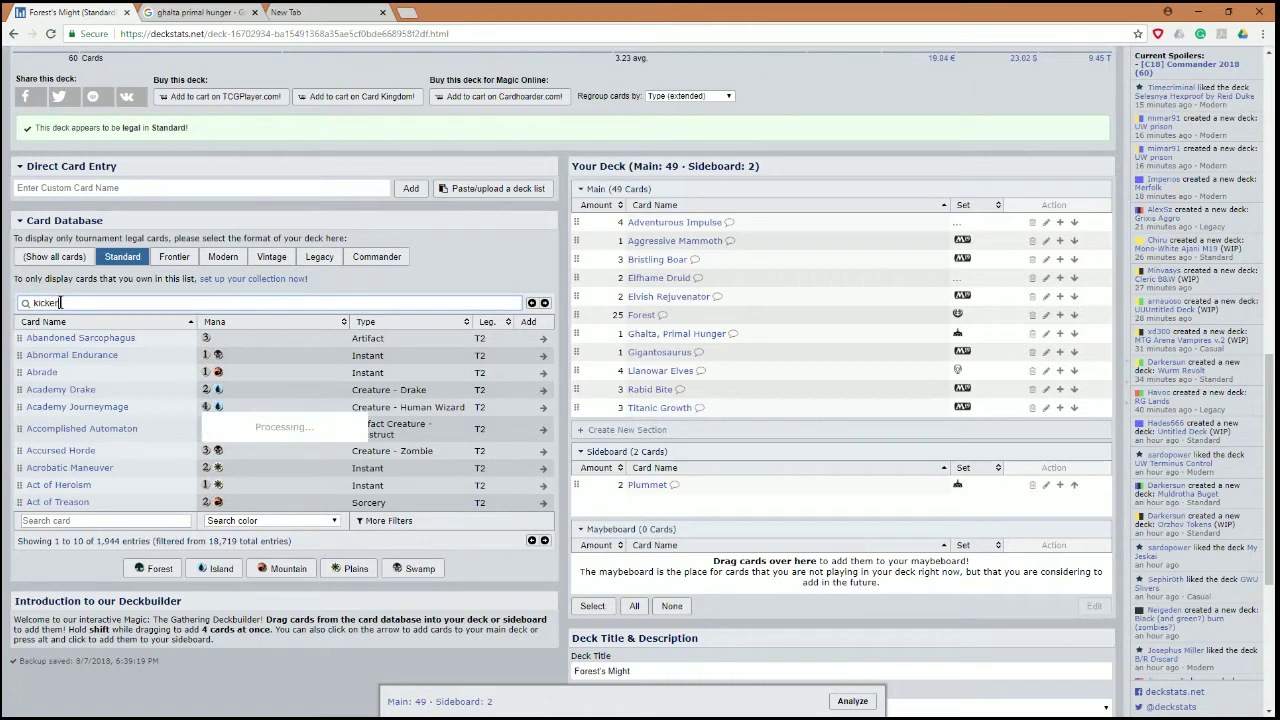
{"action": "left_click", "coordinate": [425, 511]}
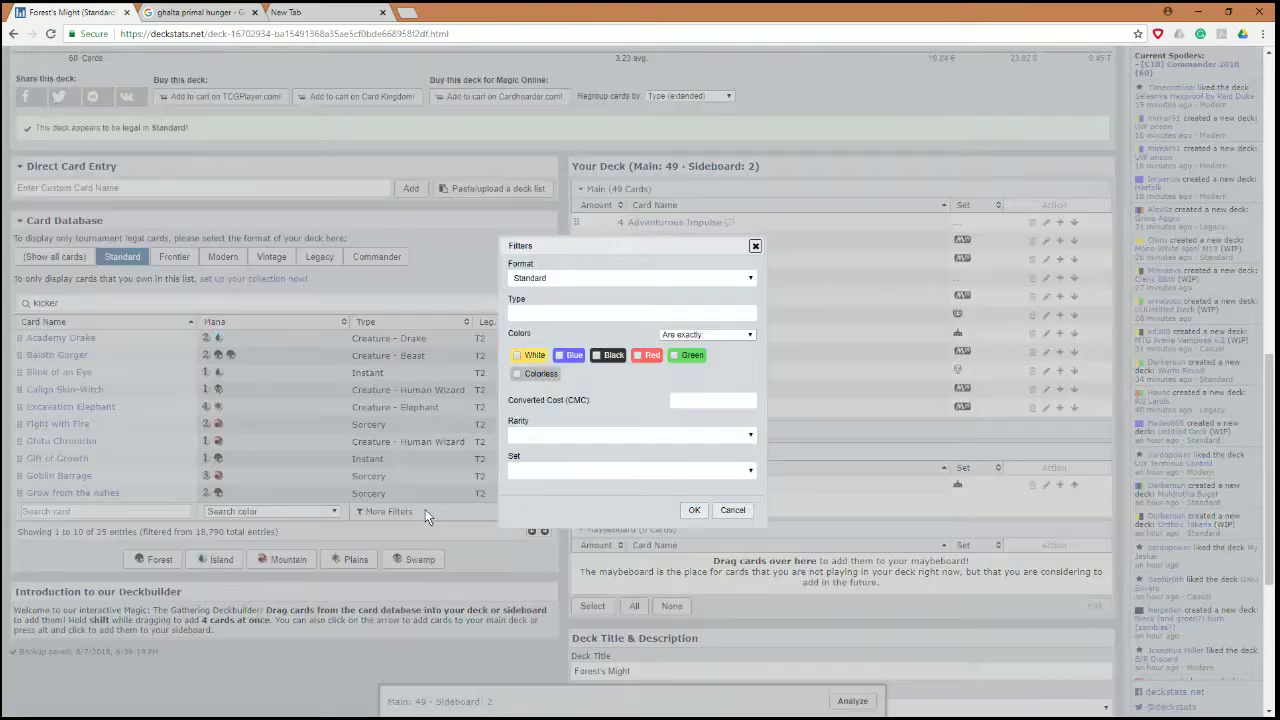
{"action": "left_click", "coordinate": [690, 360]}
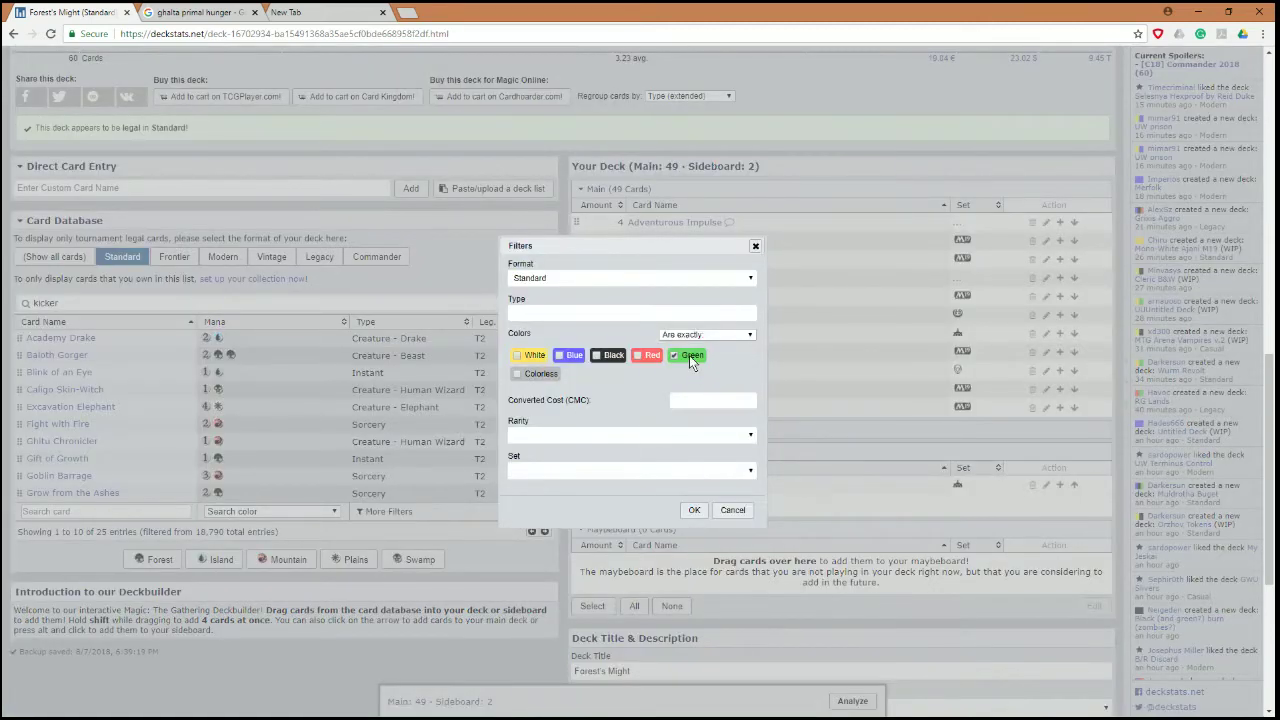
{"action": "left_click", "coordinate": [694, 510]}
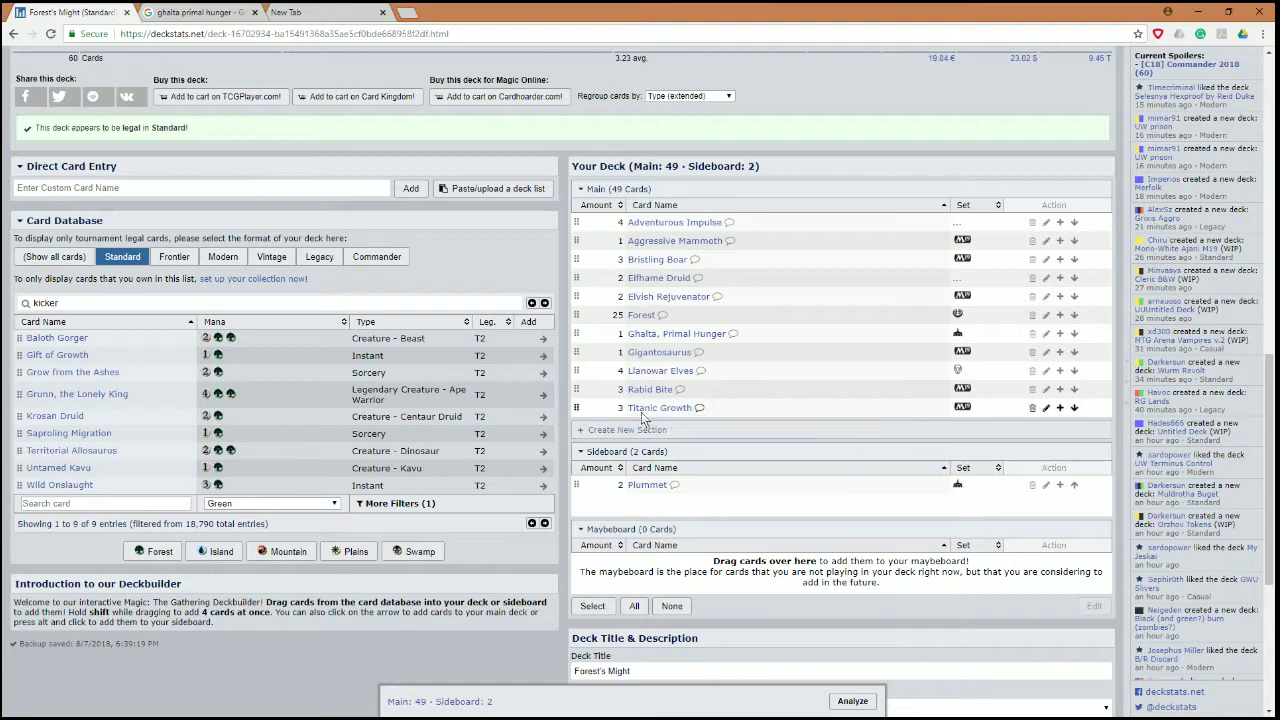
{"action": "mouse_move", "coordinate": [648, 263]}
{"action": "mouse_move", "coordinate": [77, 340]}
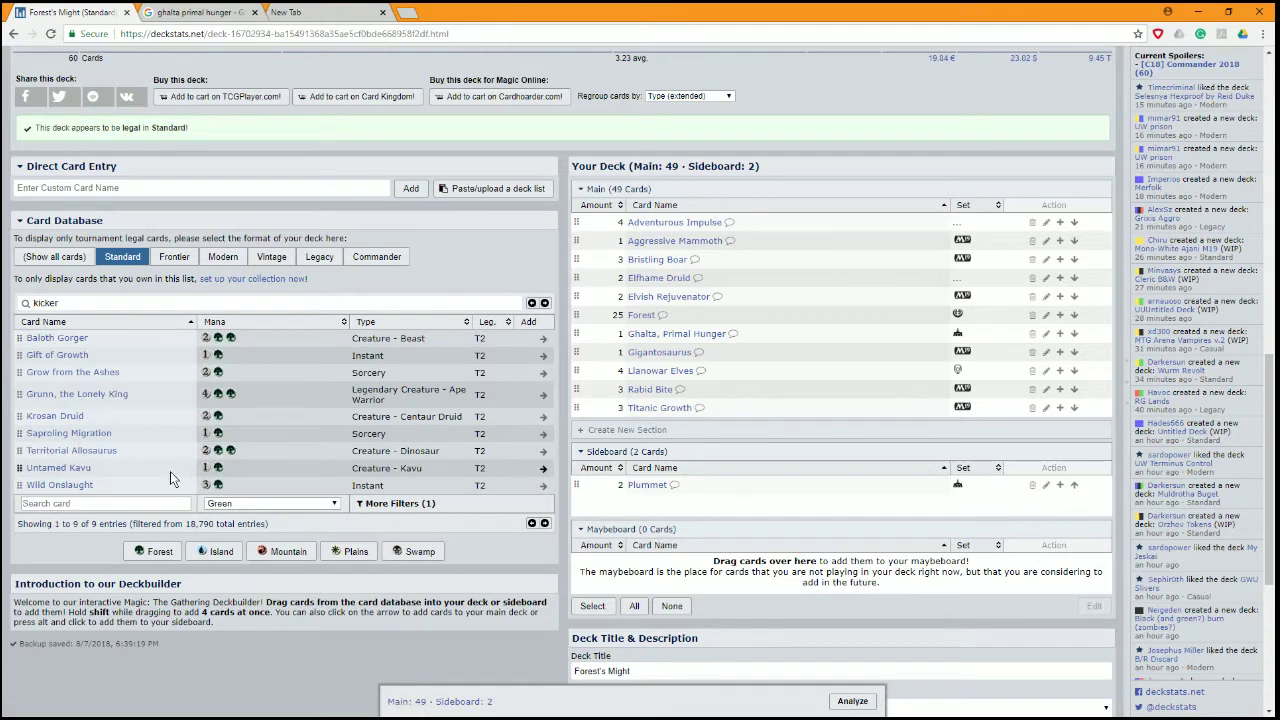
{"action": "mouse_move", "coordinate": [43, 423]}
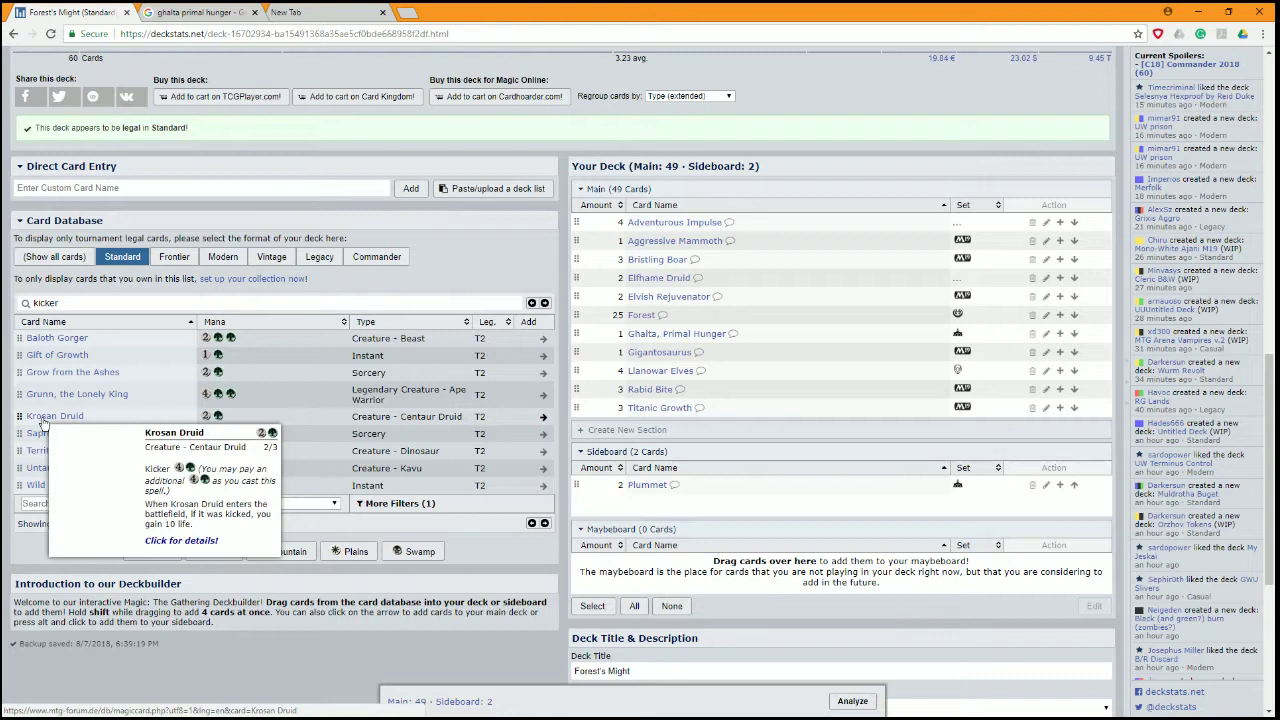
Add three copies of Krosan Druid to the sideboard and four copies of Untamed Kavu to the main deck.
{"action": "left_click_drag", "start_coordinate": [43, 423], "coordinate": [697, 503]}
{"action": "left_click", "coordinate": [1060, 485]}
{"action": "left_click", "coordinate": [1060, 485]}
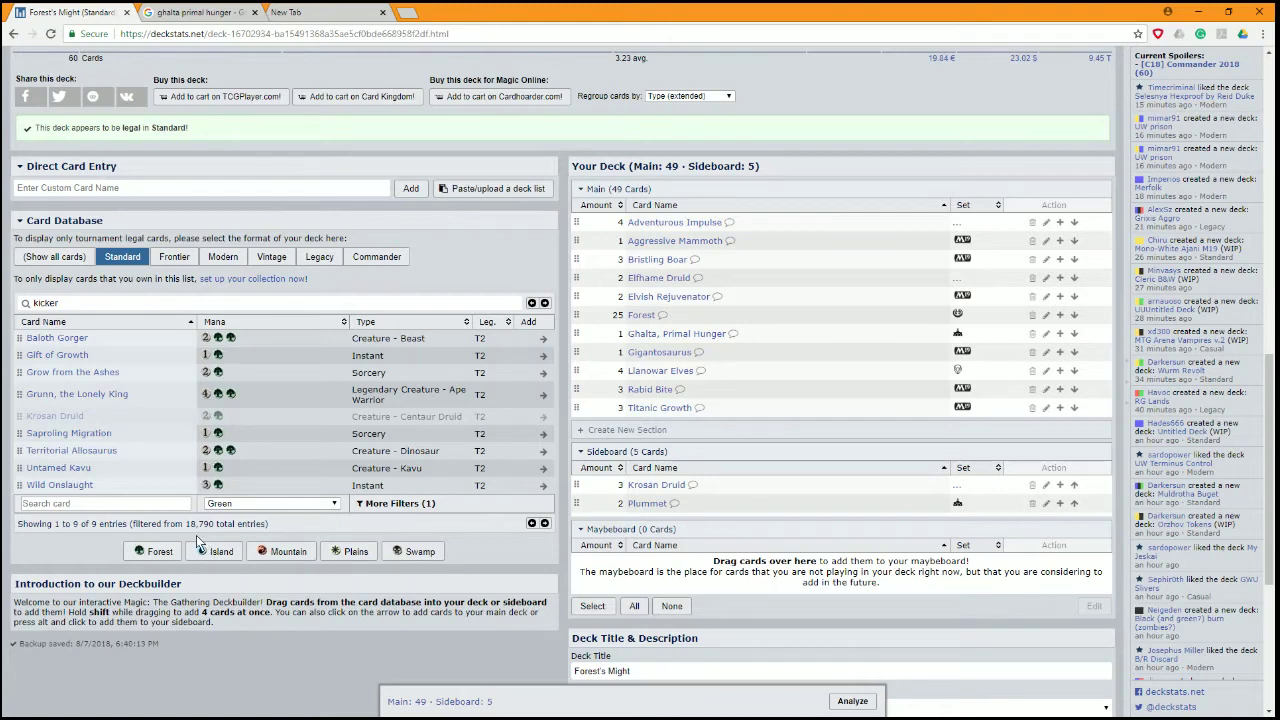
{"action": "mouse_move", "coordinate": [124, 470]}
{"action": "left_click_drag", "start_coordinate": [124, 470], "coordinate": [771, 274]}
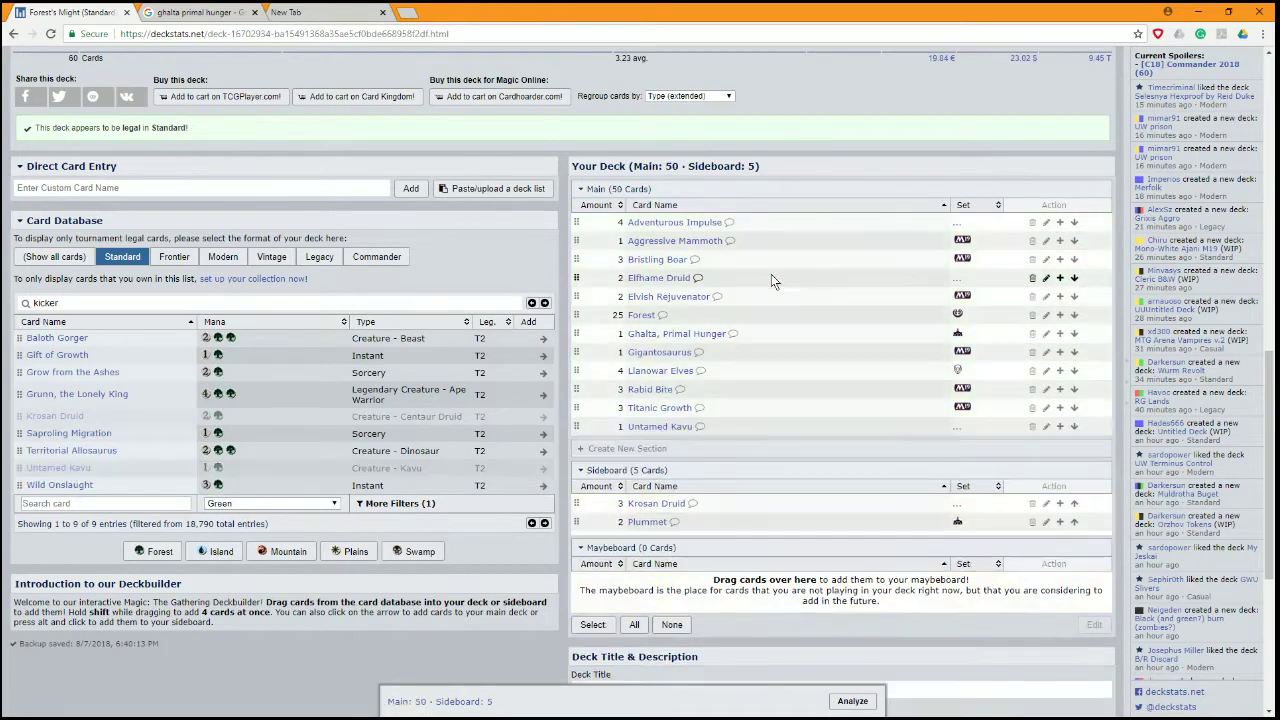
{"action": "left_click", "coordinate": [1060, 427]}
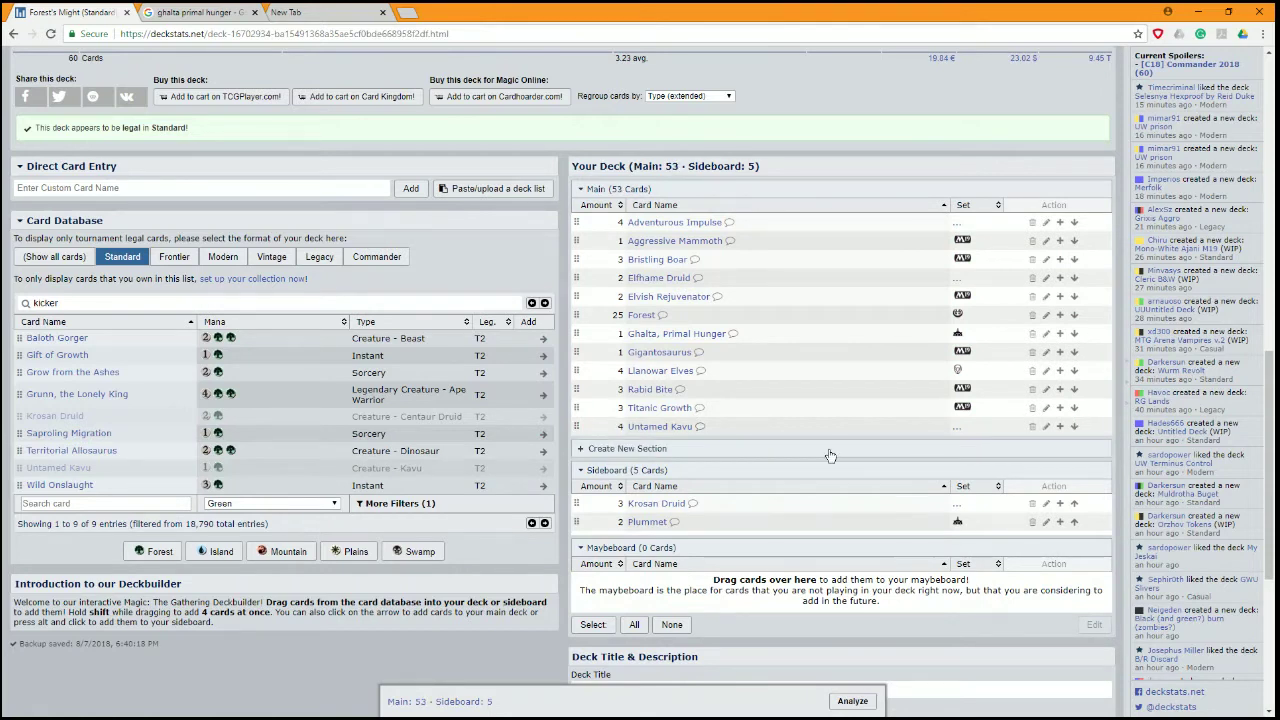
Add two copies of Territorial Allosaurus to the main deck.
{"action": "mouse_move", "coordinate": [672, 430]}
{"action": "mouse_move", "coordinate": [83, 457]}
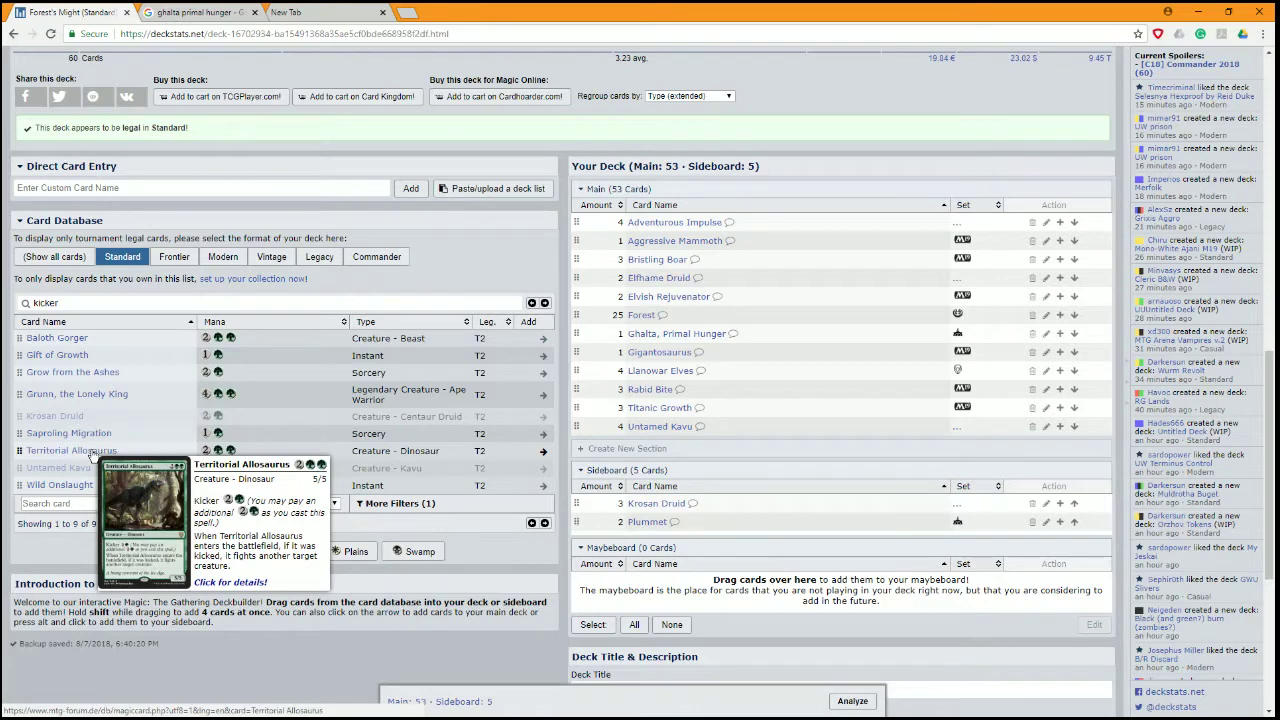
{"action": "left_click_drag", "start_coordinate": [93, 451], "coordinate": [765, 352]}
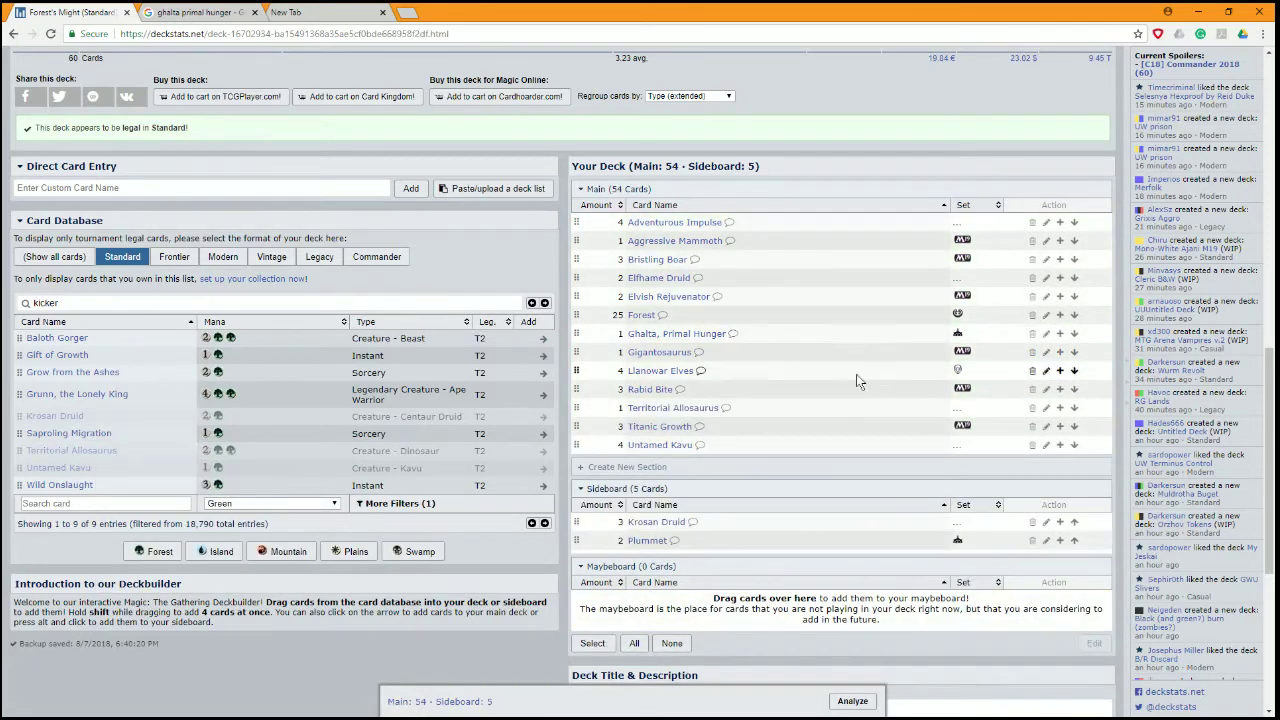
{"action": "left_click", "coordinate": [1060, 408]}
View the full card details of Gigantosaurus from the main deck, and close them again.
{"action": "mouse_move", "coordinate": [700, 410]}
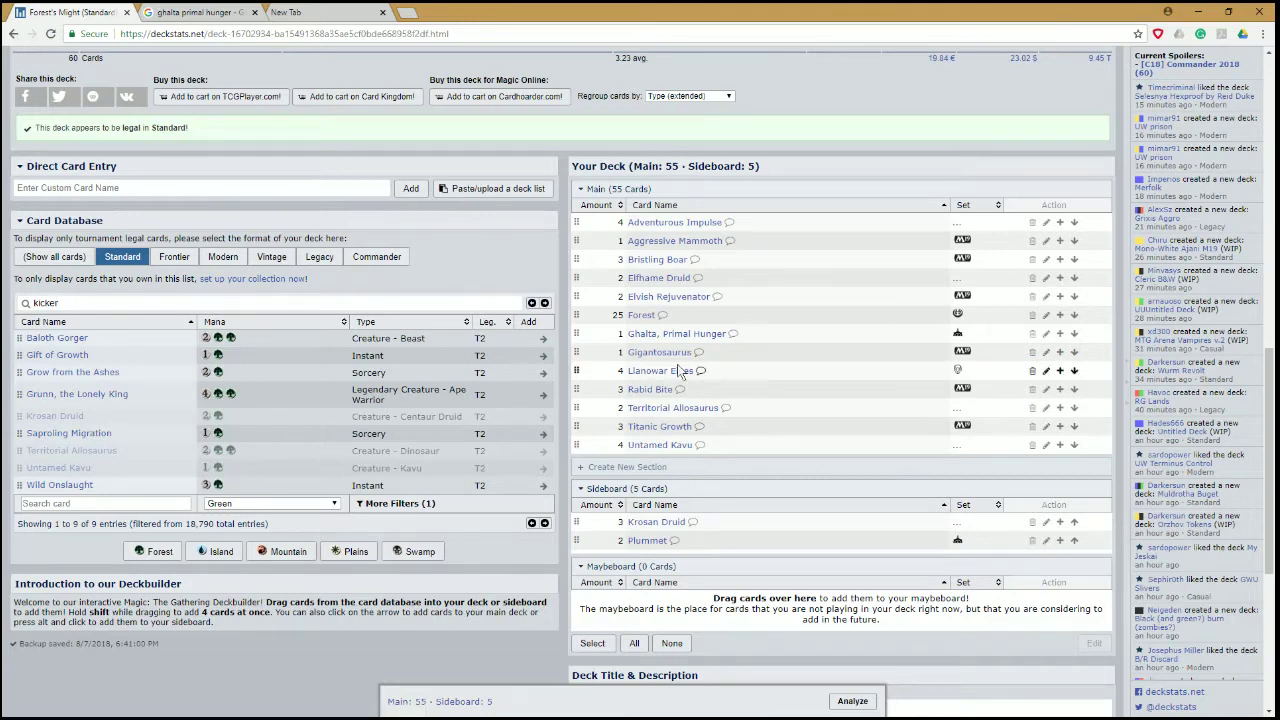
{"action": "mouse_move", "coordinate": [680, 356]}
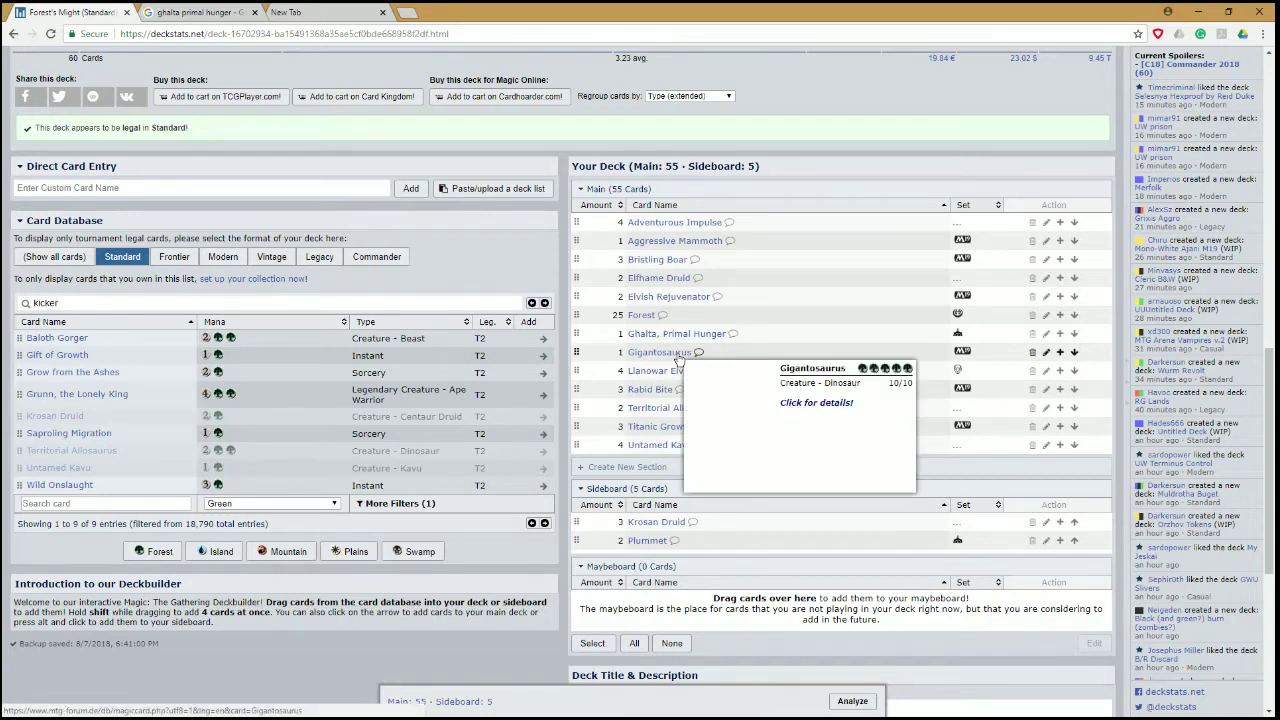
{"action": "left_click", "coordinate": [680, 355]}
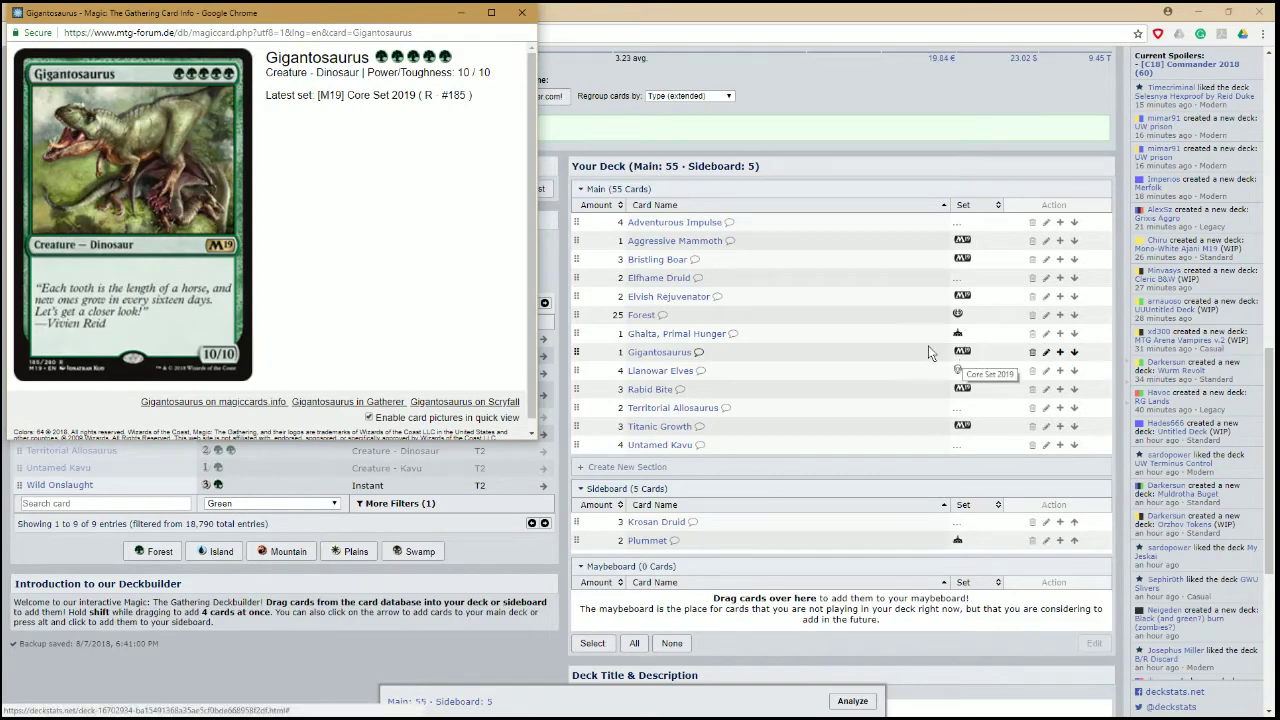
{"action": "left_click", "coordinate": [521, 12]}
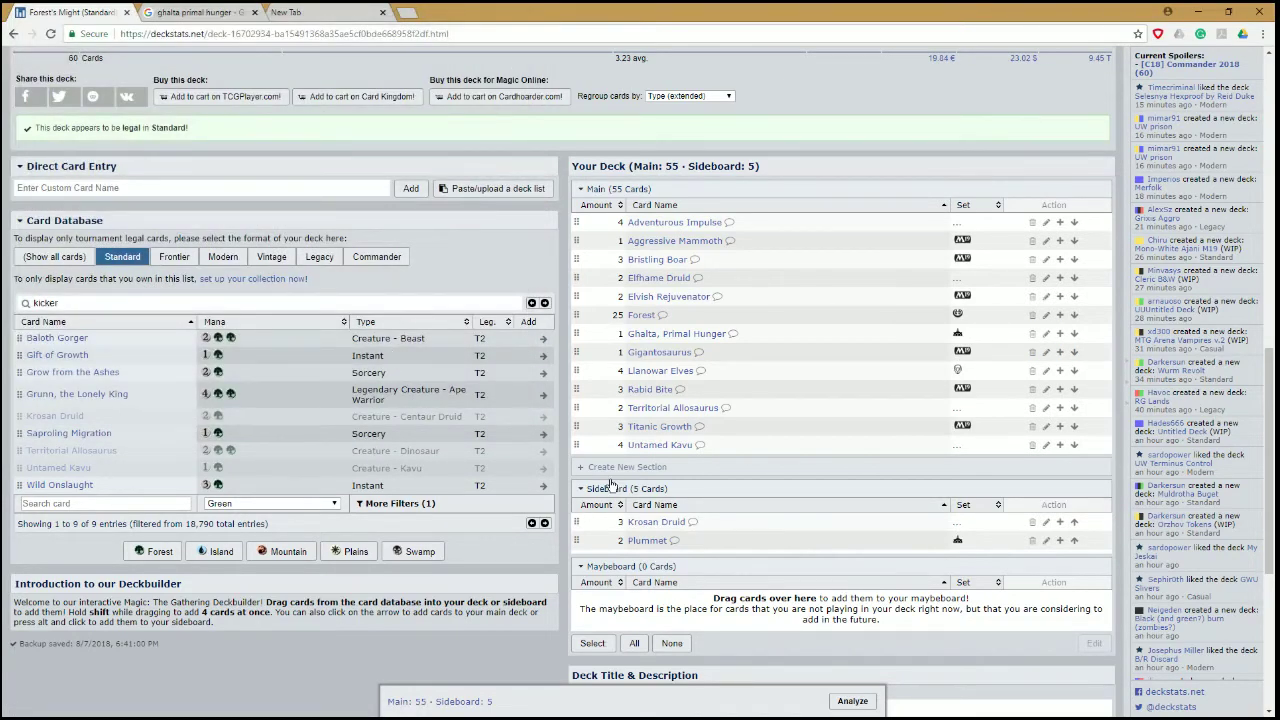
Add one copy of Grunn, the Lonely King to the main deck and remove all copies of Bristling Boar.
{"action": "scroll", "coordinate": [591, 496], "scroll_direction": "up", "scroll_amount": 4}
{"action": "scroll", "coordinate": [708, 343], "scroll_direction": "down", "scroll_amount": 2}
{"action": "scroll", "coordinate": [708, 343], "scroll_direction": "down", "scroll_amount": 1}
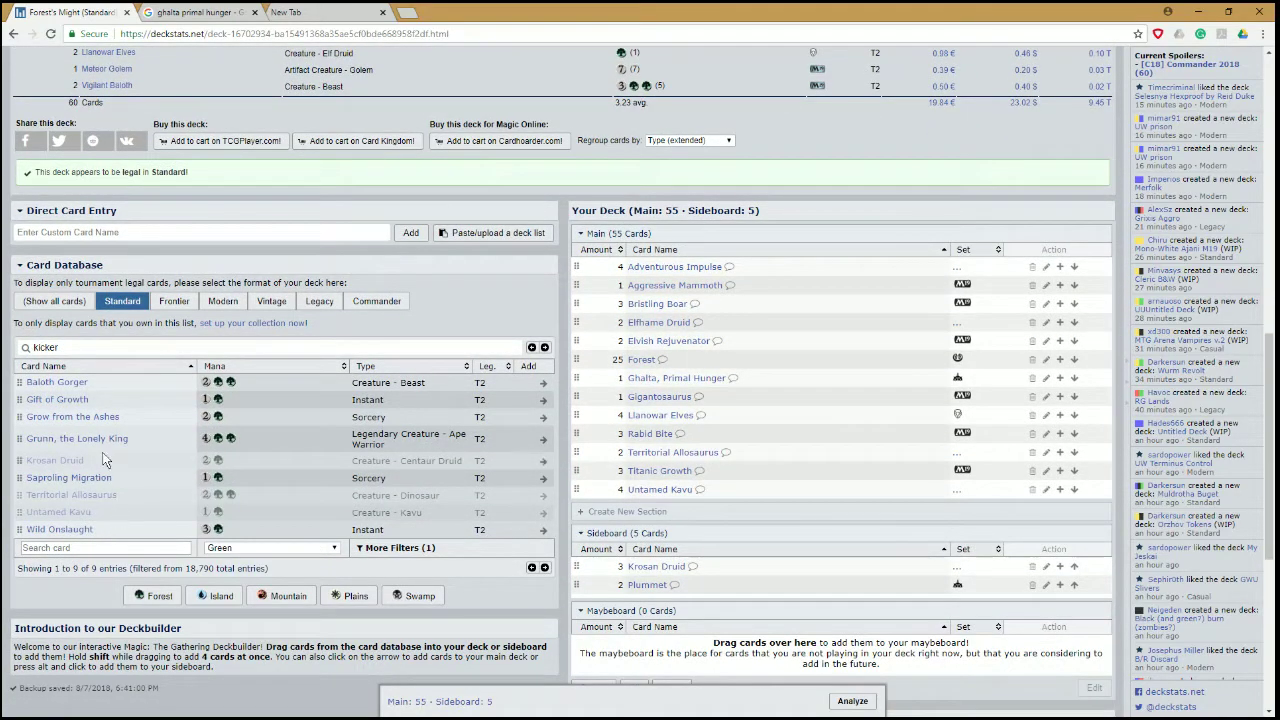
{"action": "mouse_move", "coordinate": [104, 441]}
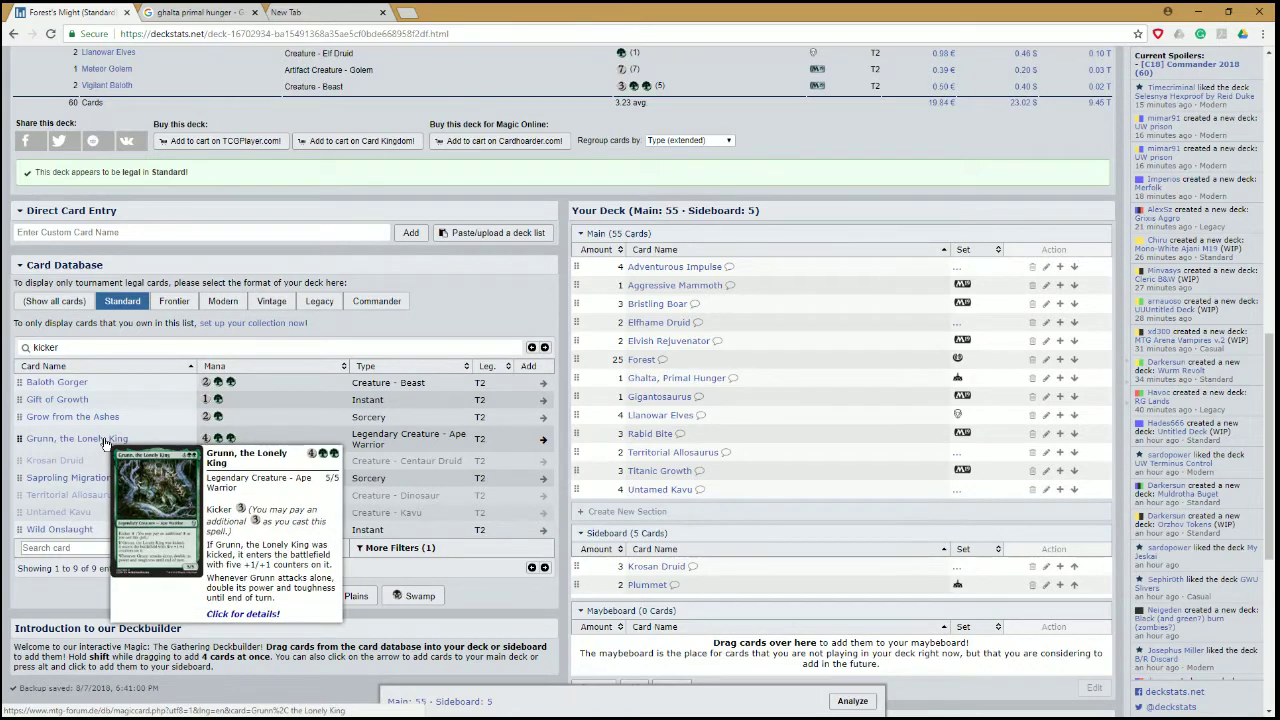
{"action": "left_click_drag", "start_coordinate": [104, 443], "coordinate": [700, 320]}
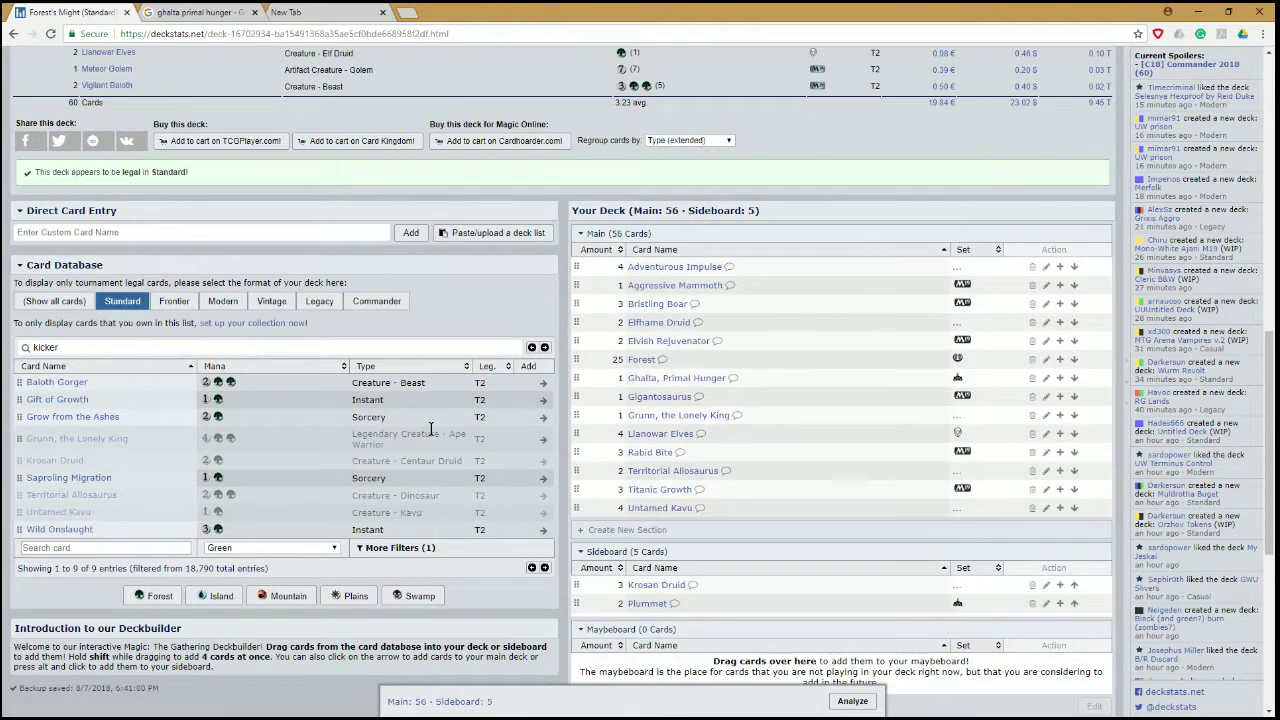
{"action": "mouse_move", "coordinate": [705, 287]}
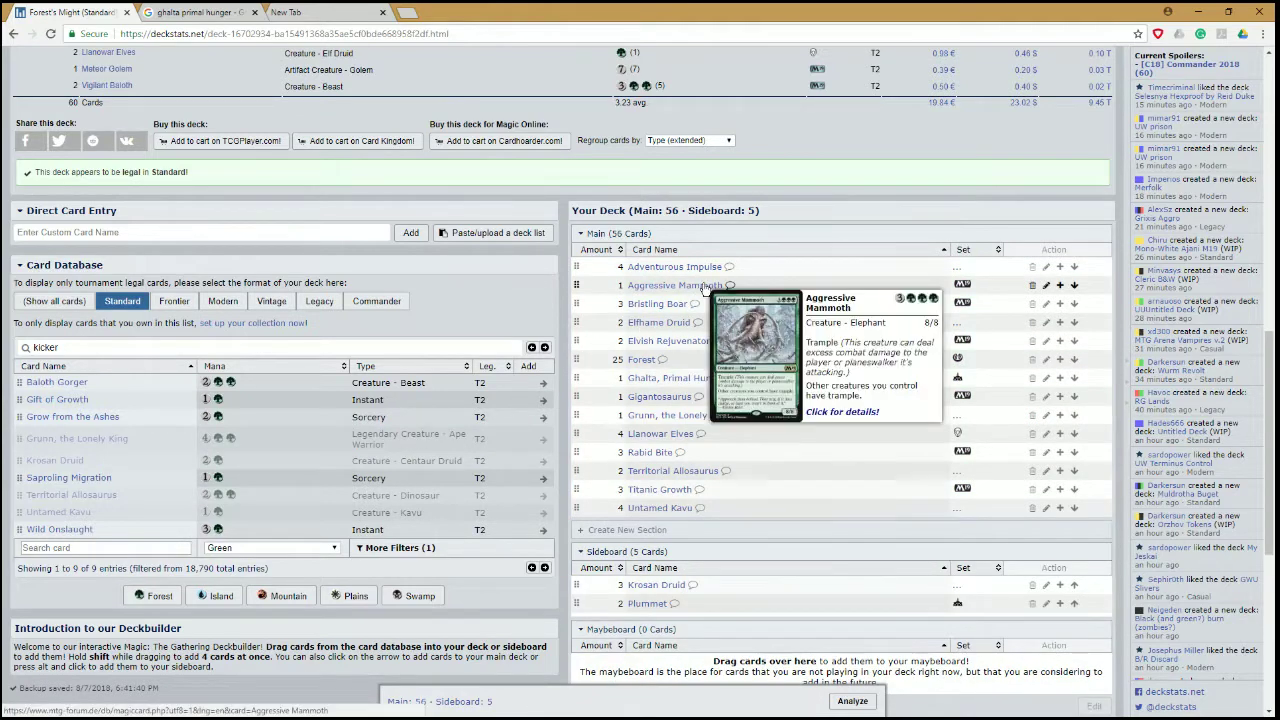
{"action": "mouse_move", "coordinate": [660, 325]}
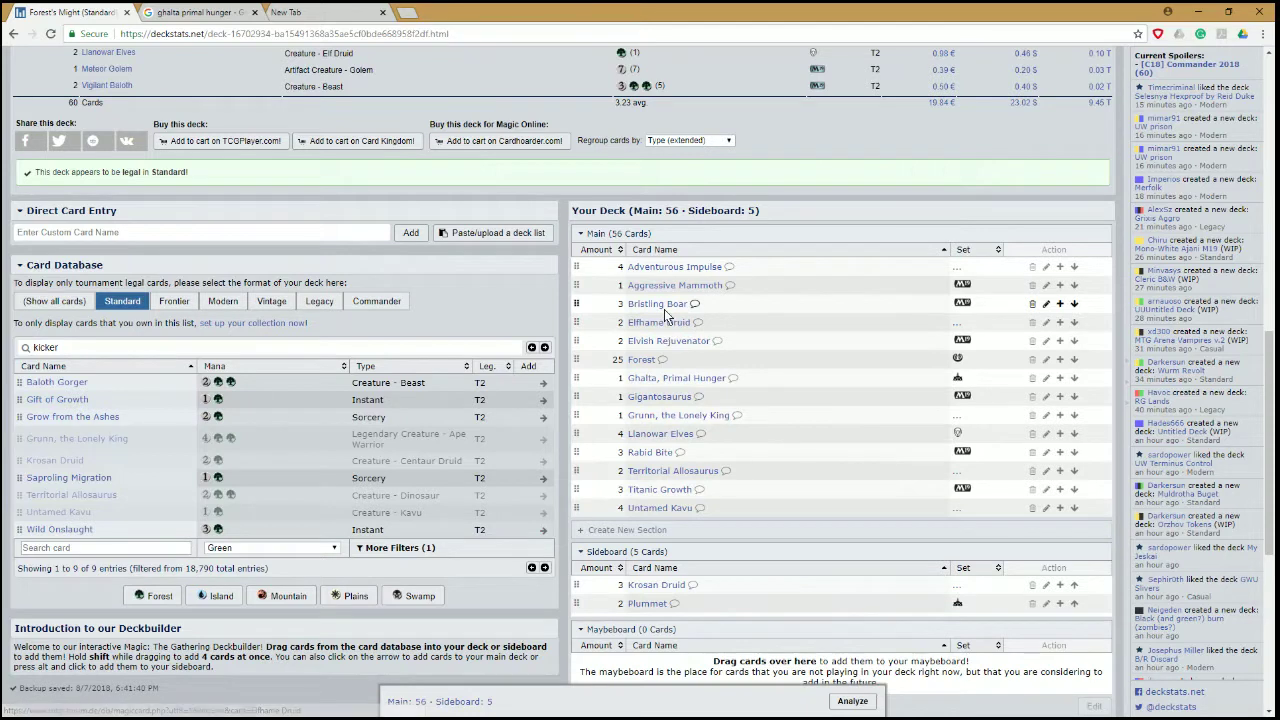
{"action": "left_click", "coordinate": [1032, 304]}
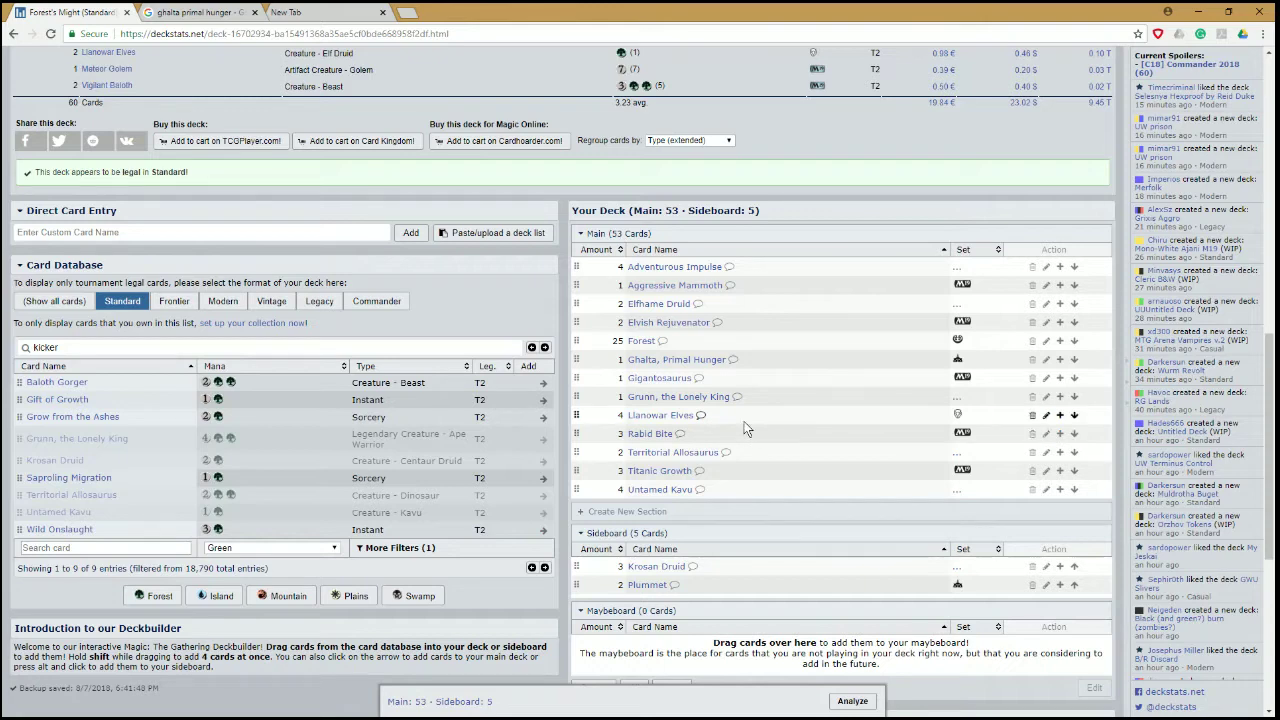
Clear the "kicker" search term so the card database lists all green Standard cards.
{"action": "left_click_drag", "start_coordinate": [60, 349], "coordinate": [7, 358]}
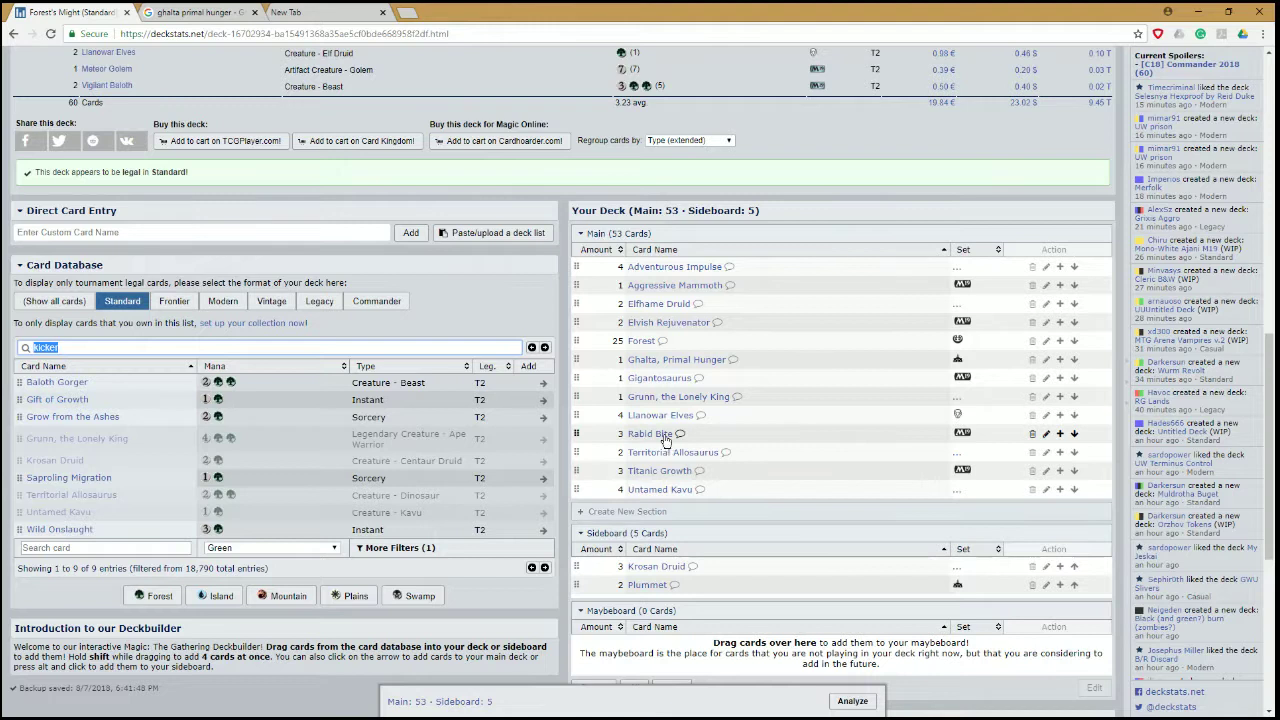
{"action": "mouse_move", "coordinate": [660, 440]}
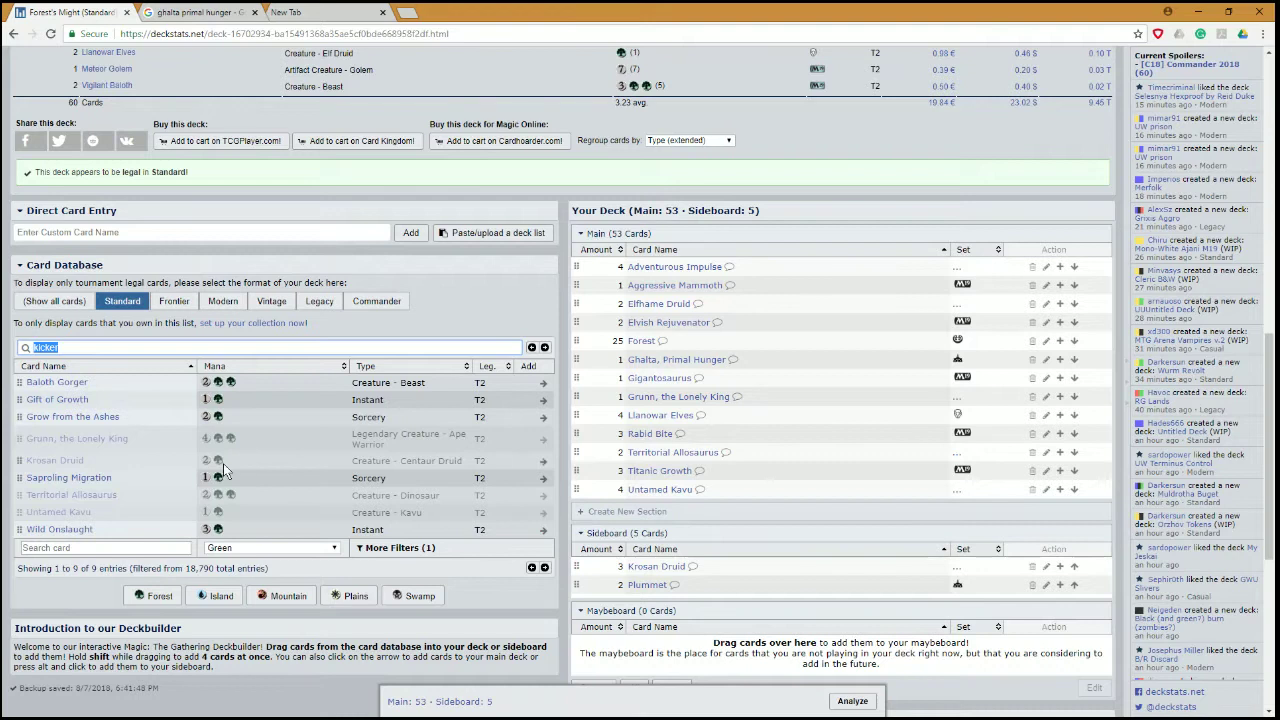
{"action": "mouse_move", "coordinate": [82, 486]}
{"action": "key", "text": "BackSpace"}
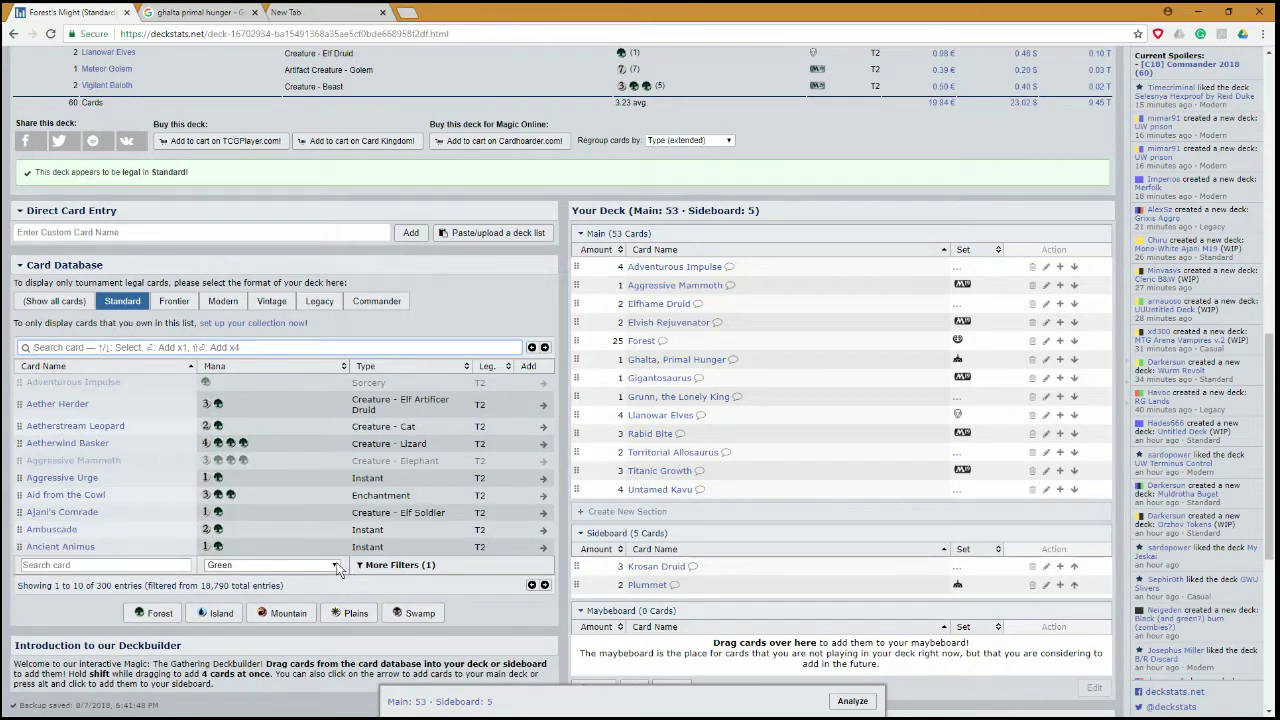
Filter the green Standard cards in the database by the Dominaria set.
{"action": "left_click", "coordinate": [385, 565]}
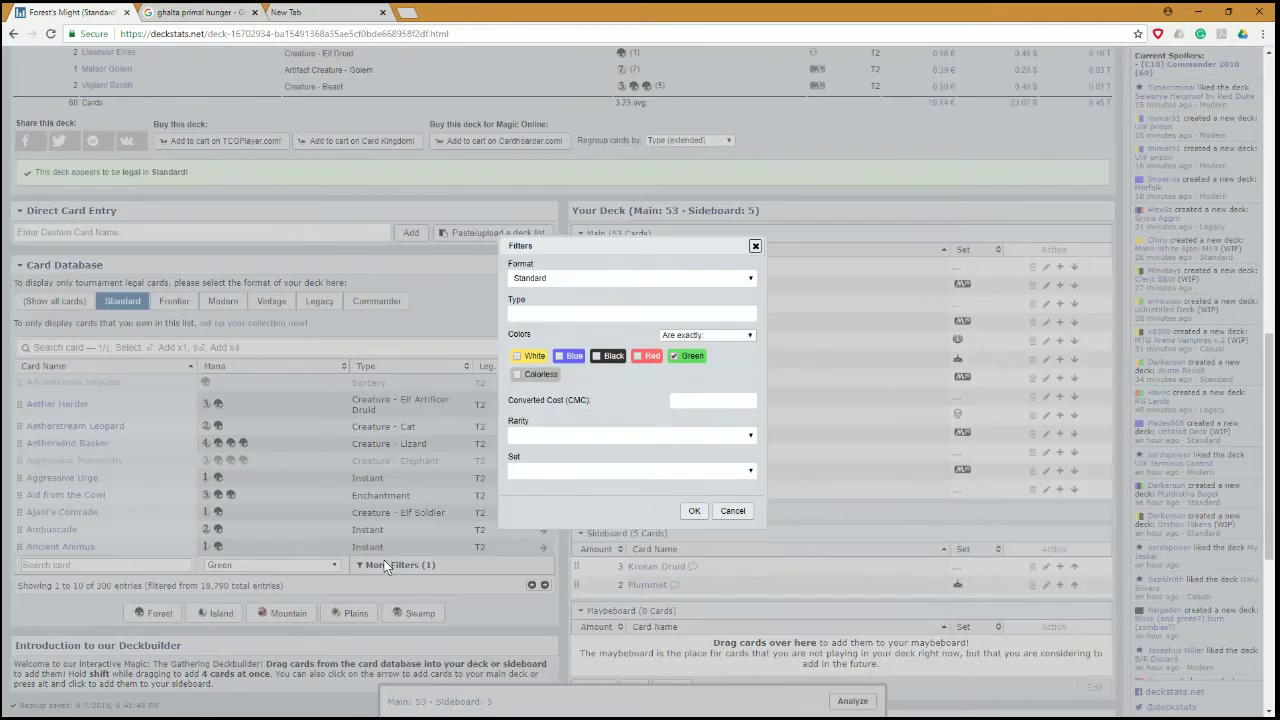
{"action": "left_click", "coordinate": [563, 471]}
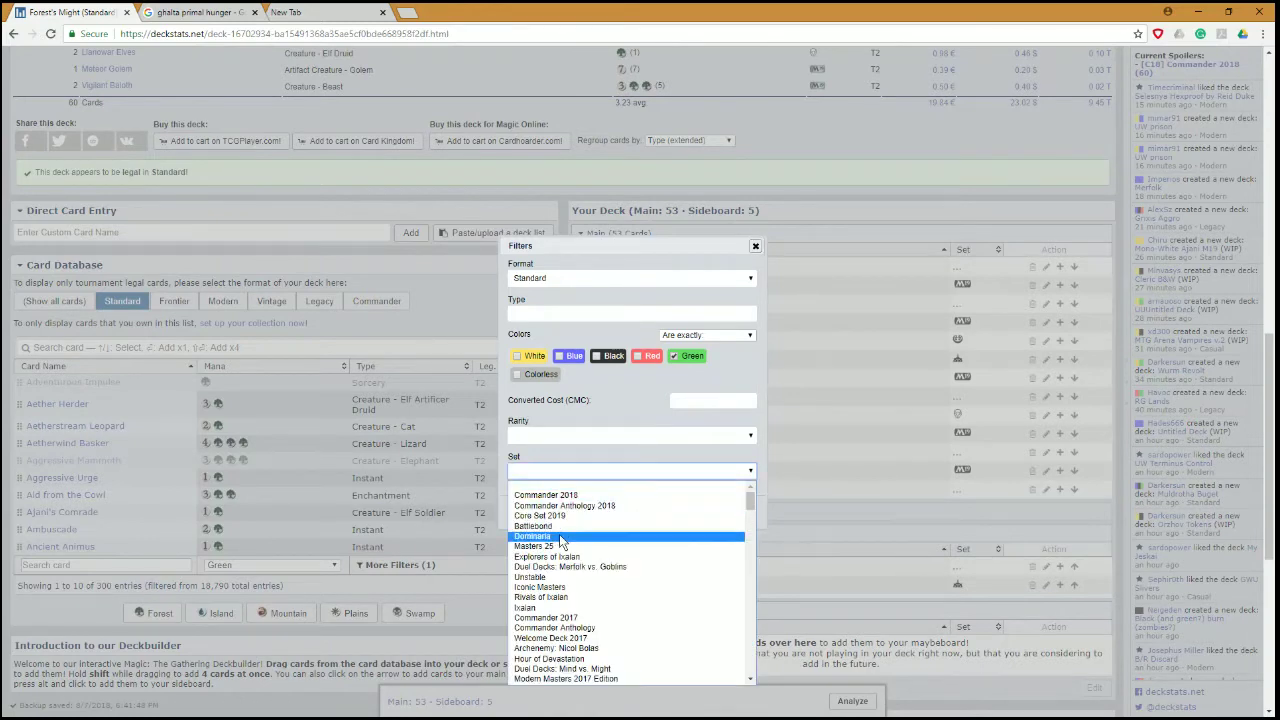
{"action": "left_click", "coordinate": [559, 535]}
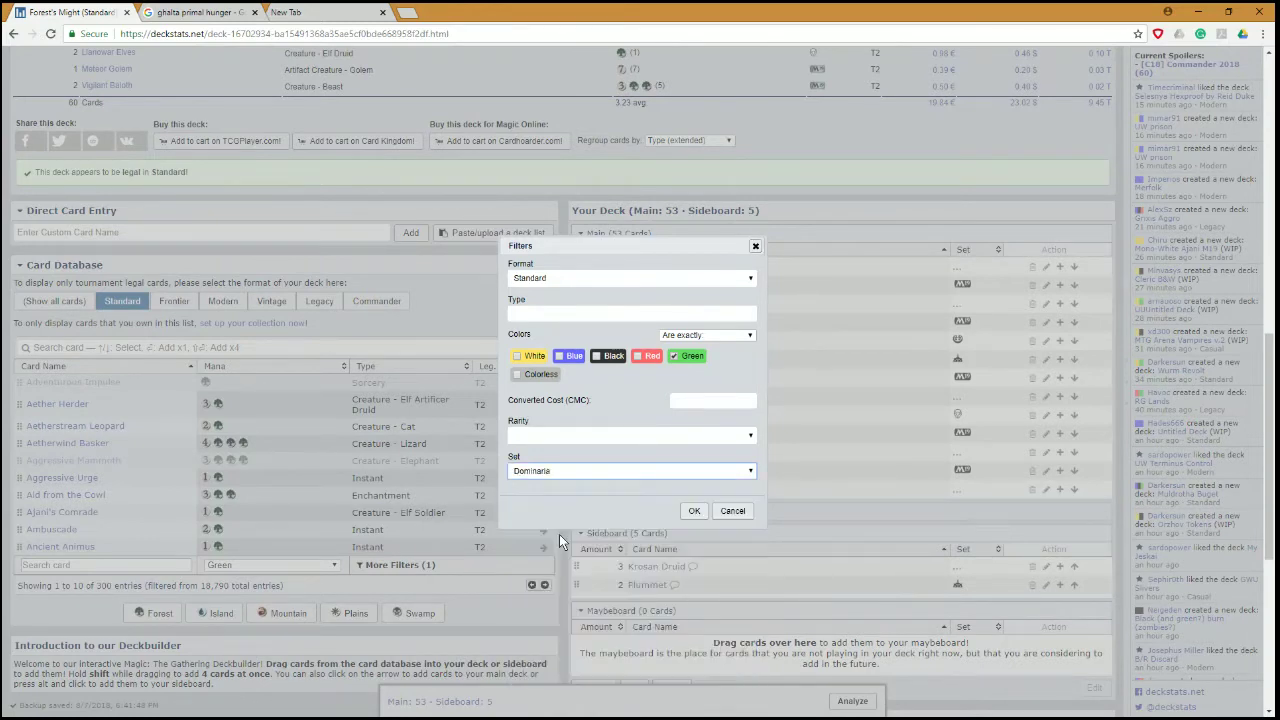
{"action": "left_click", "coordinate": [686, 515]}
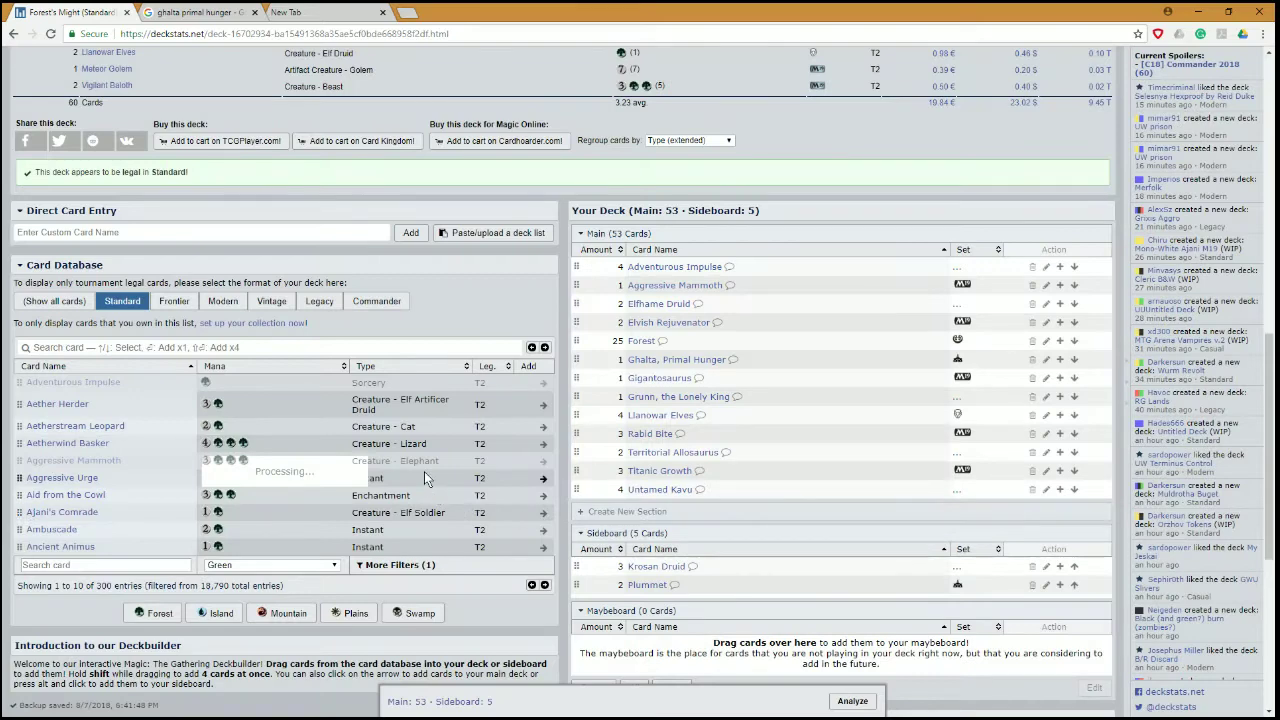
Set the card database's set filter to Core Set 2019.
{"action": "left_click", "coordinate": [436, 569]}
{"action": "left_click", "coordinate": [560, 470]}
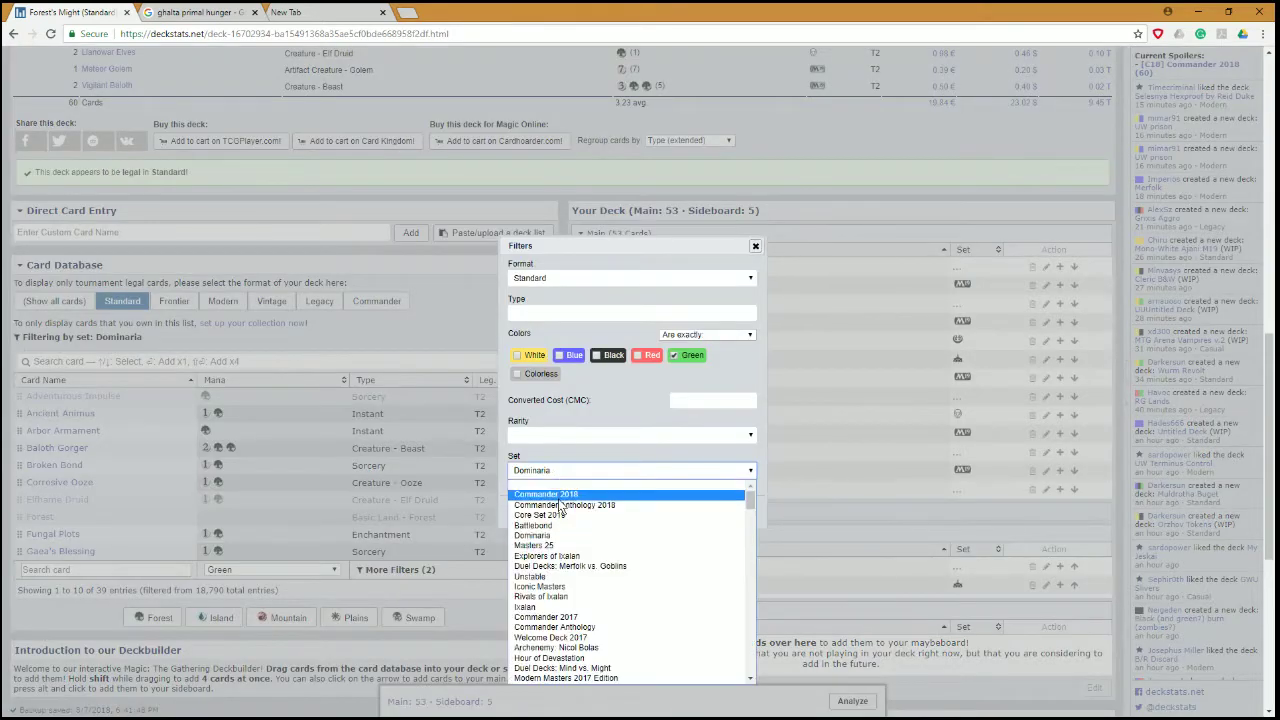
{"action": "left_click", "coordinate": [640, 509]}
{"action": "left_click", "coordinate": [694, 509]}
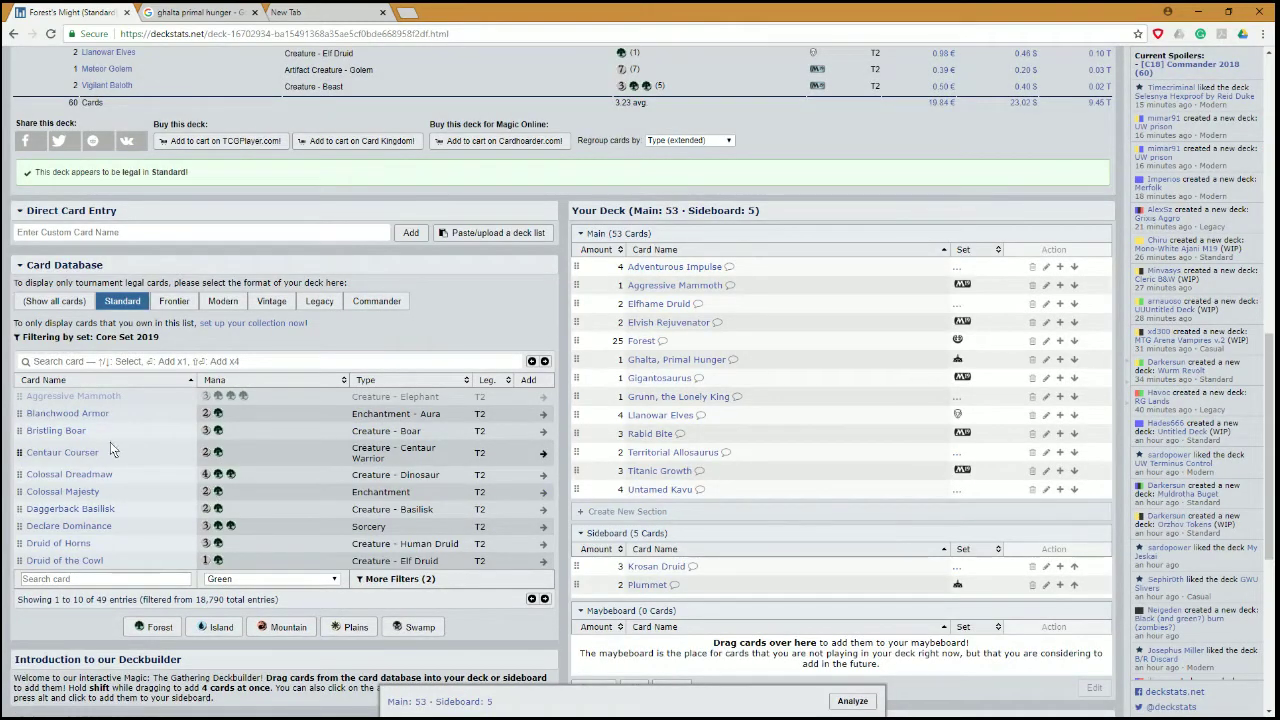
Add three copies of Daggerback Basilisk to the main deck and one copy to the sideboard.
{"action": "scroll", "coordinate": [145, 464], "scroll_direction": "down", "scroll_amount": 1}
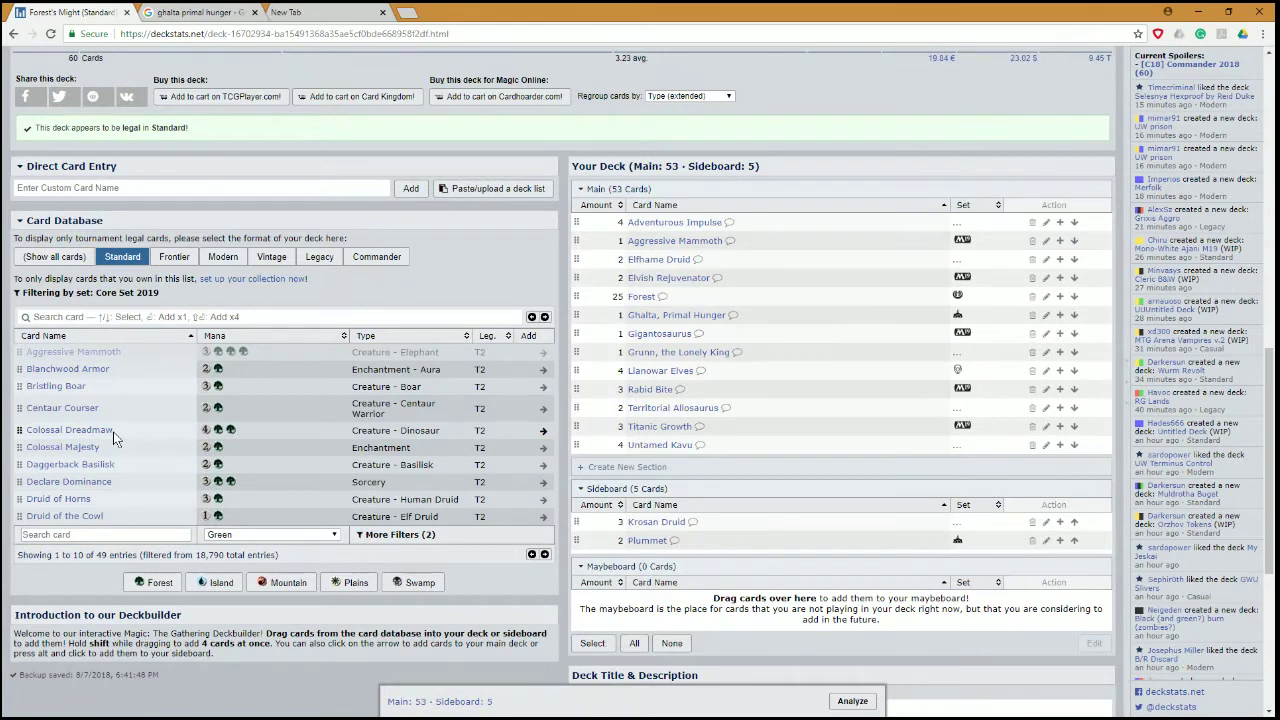
{"action": "mouse_move", "coordinate": [113, 431]}
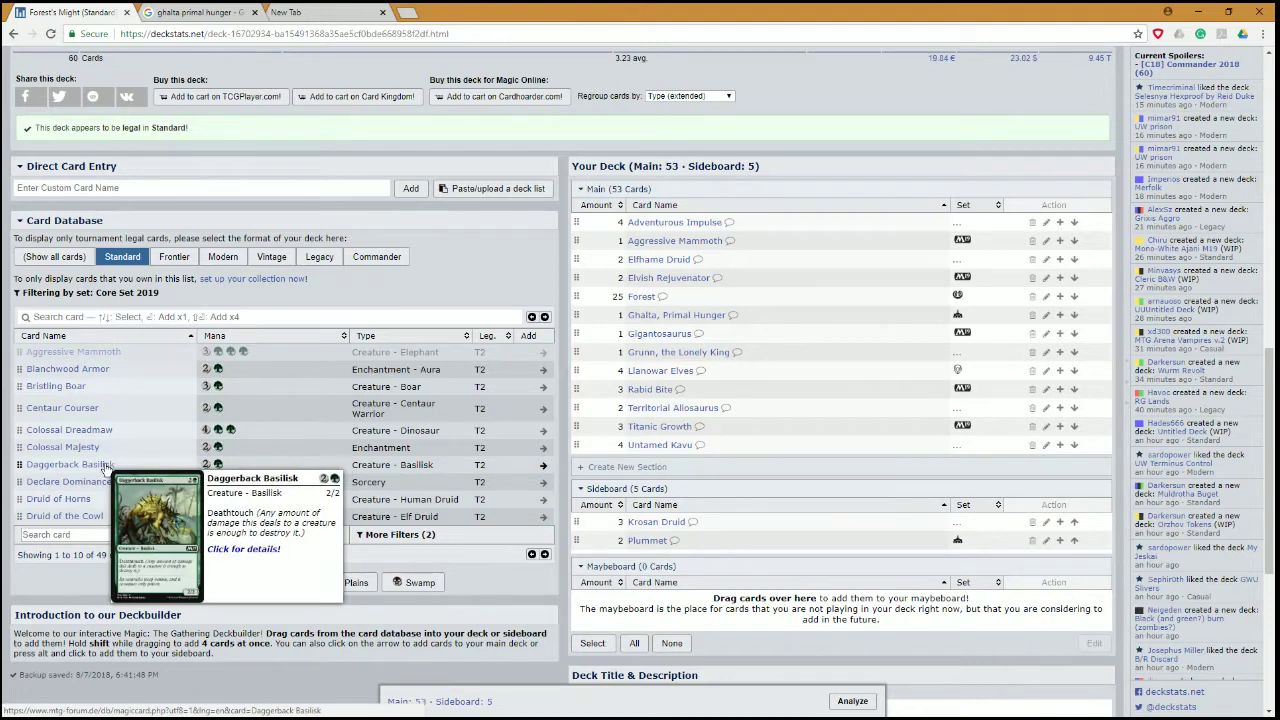
{"action": "left_click_drag", "start_coordinate": [104, 467], "coordinate": [781, 305]}
{"action": "left_click", "coordinate": [1060, 260]}
{"action": "left_click", "coordinate": [1060, 260]}
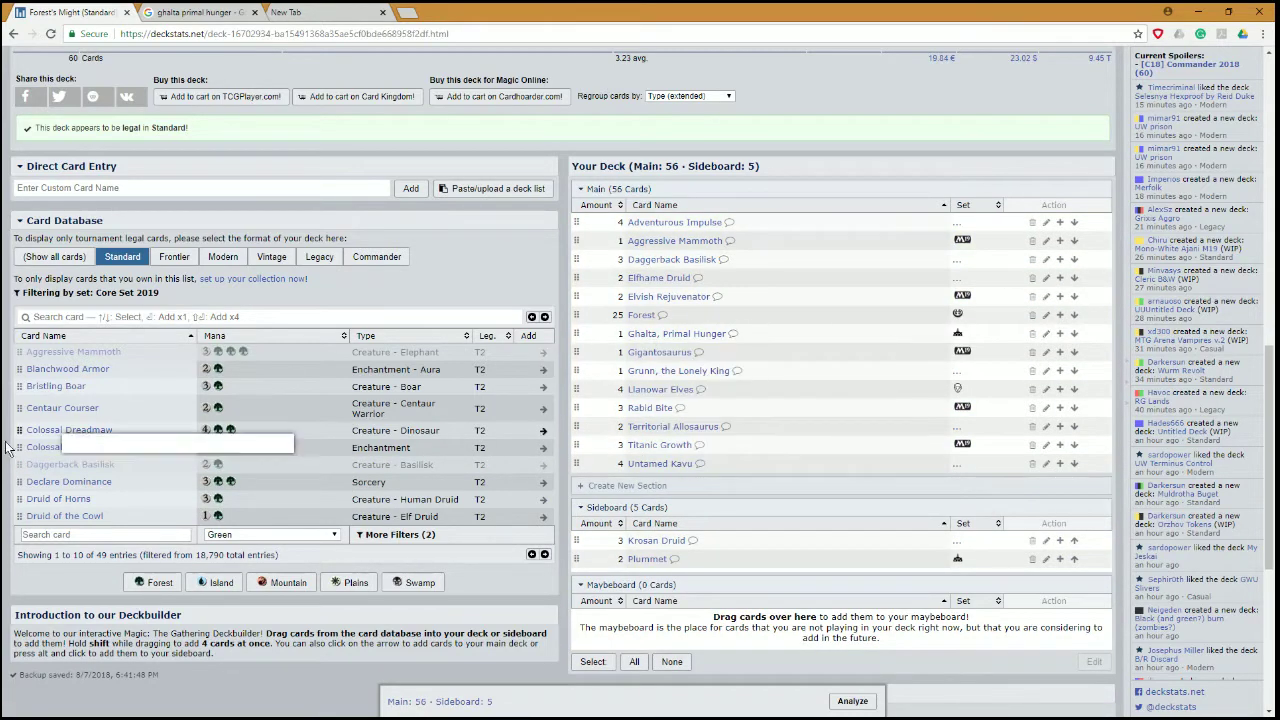
{"action": "mouse_move", "coordinate": [80, 468]}
{"action": "left_click_drag", "start_coordinate": [80, 468], "coordinate": [737, 545]}
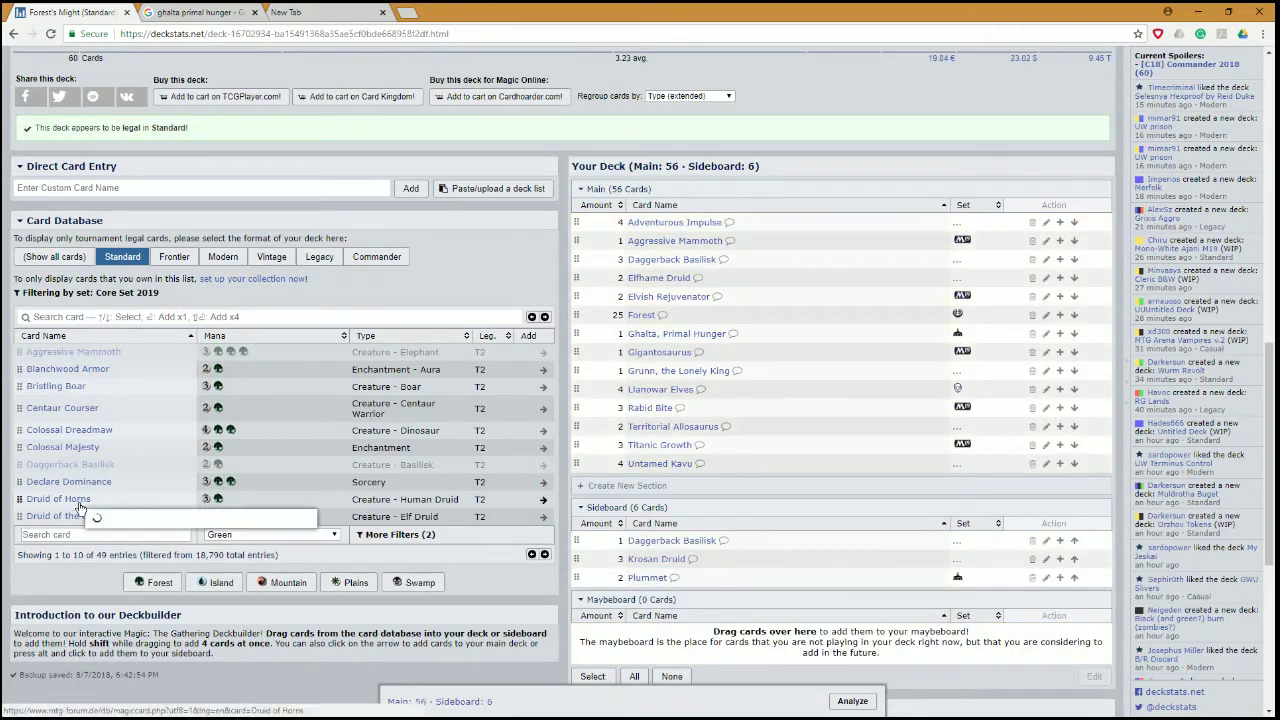
Browse on through the Core Set 2019 green cards and add one copy of Goreclaw, Terror of Qal Sisma to the main deck.
{"action": "mouse_move", "coordinate": [82, 520]}
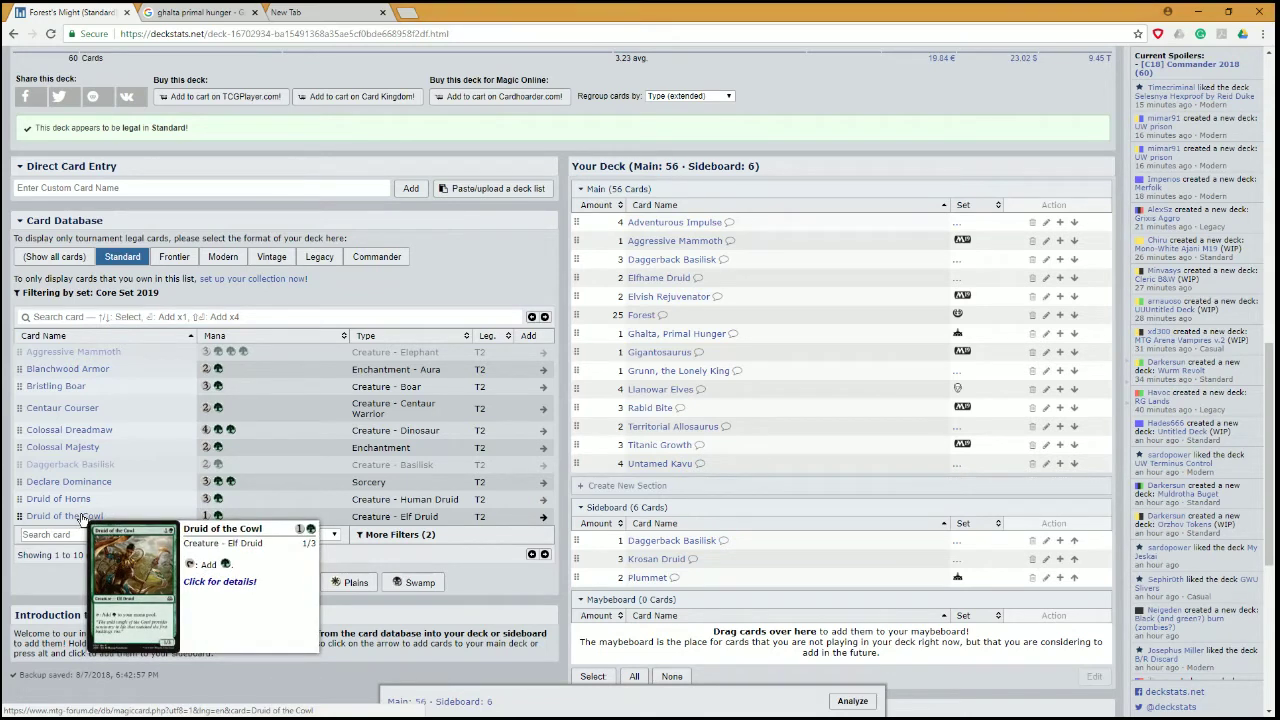
{"action": "mouse_move", "coordinate": [638, 281]}
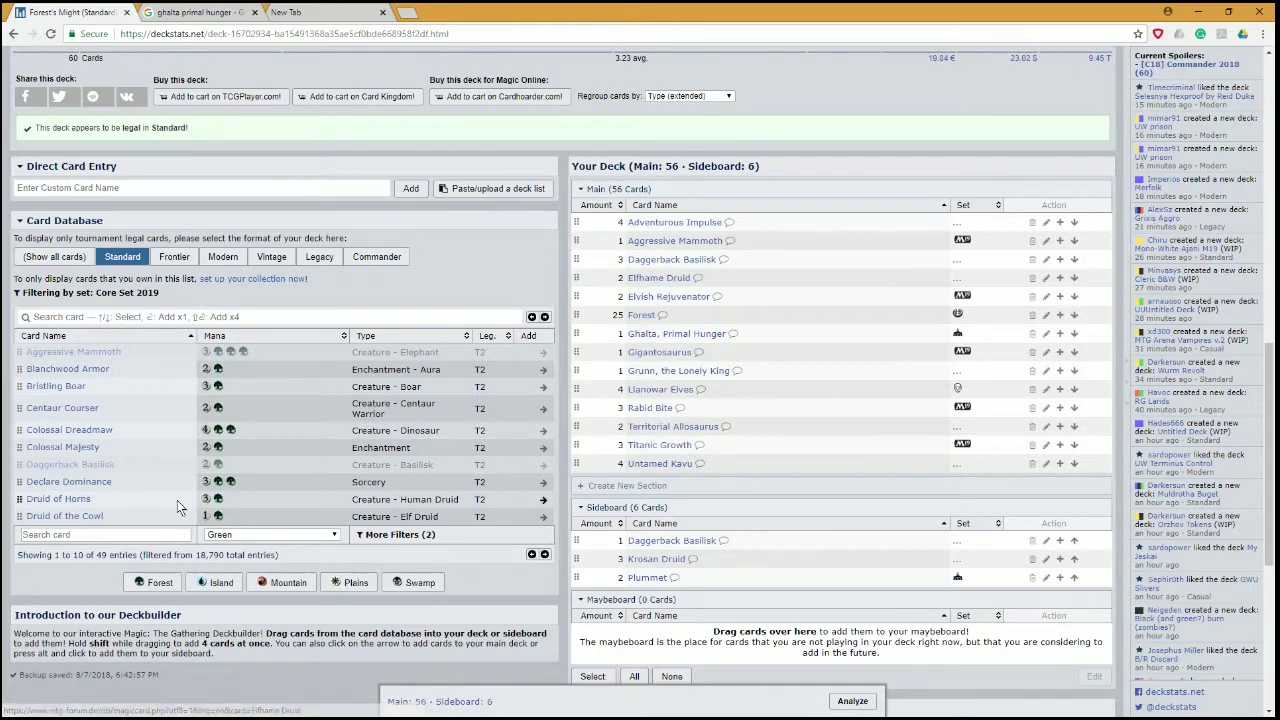
{"action": "left_click", "coordinate": [545, 318]}
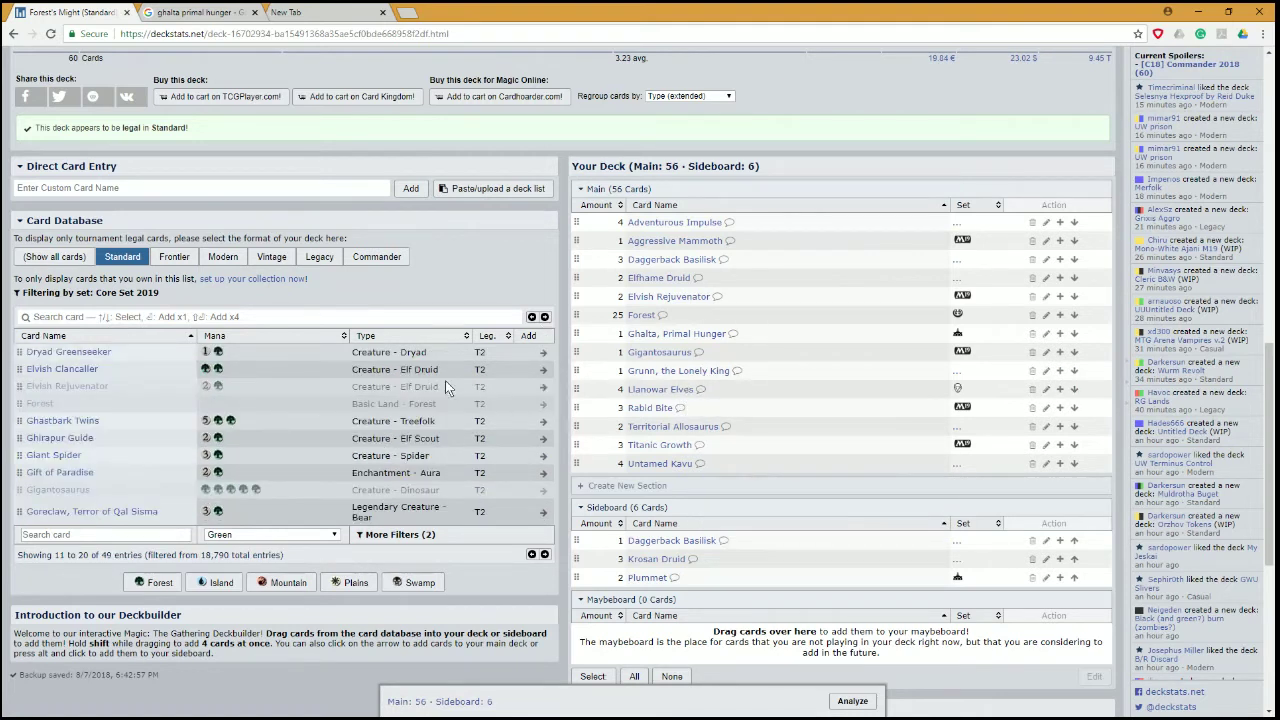
{"action": "mouse_move", "coordinate": [72, 388]}
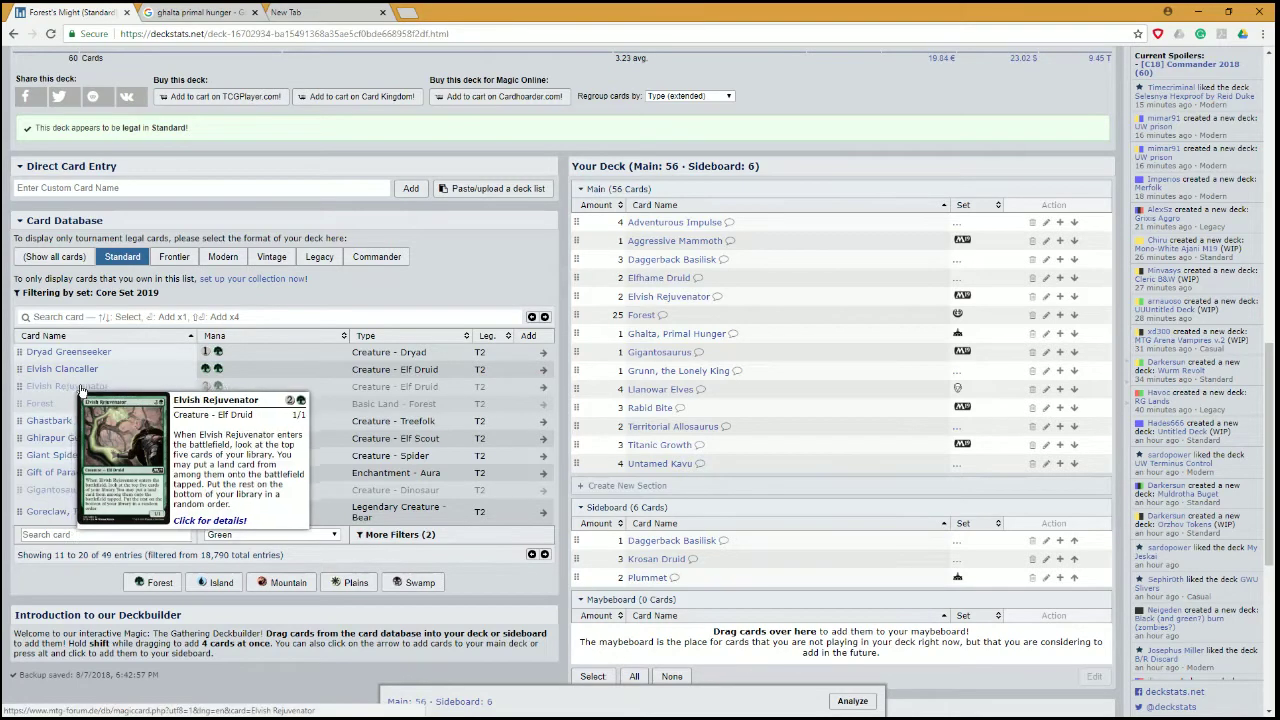
{"action": "mouse_move", "coordinate": [675, 297]}
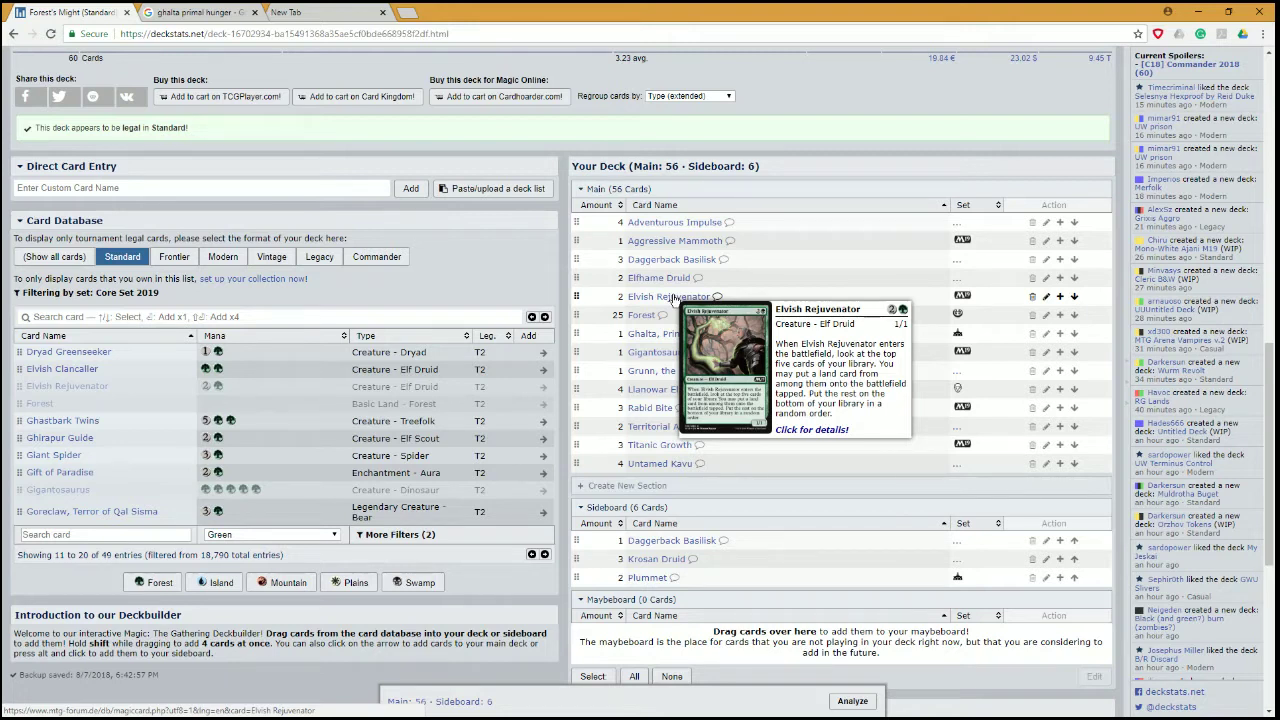
{"action": "mouse_move", "coordinate": [62, 450]}
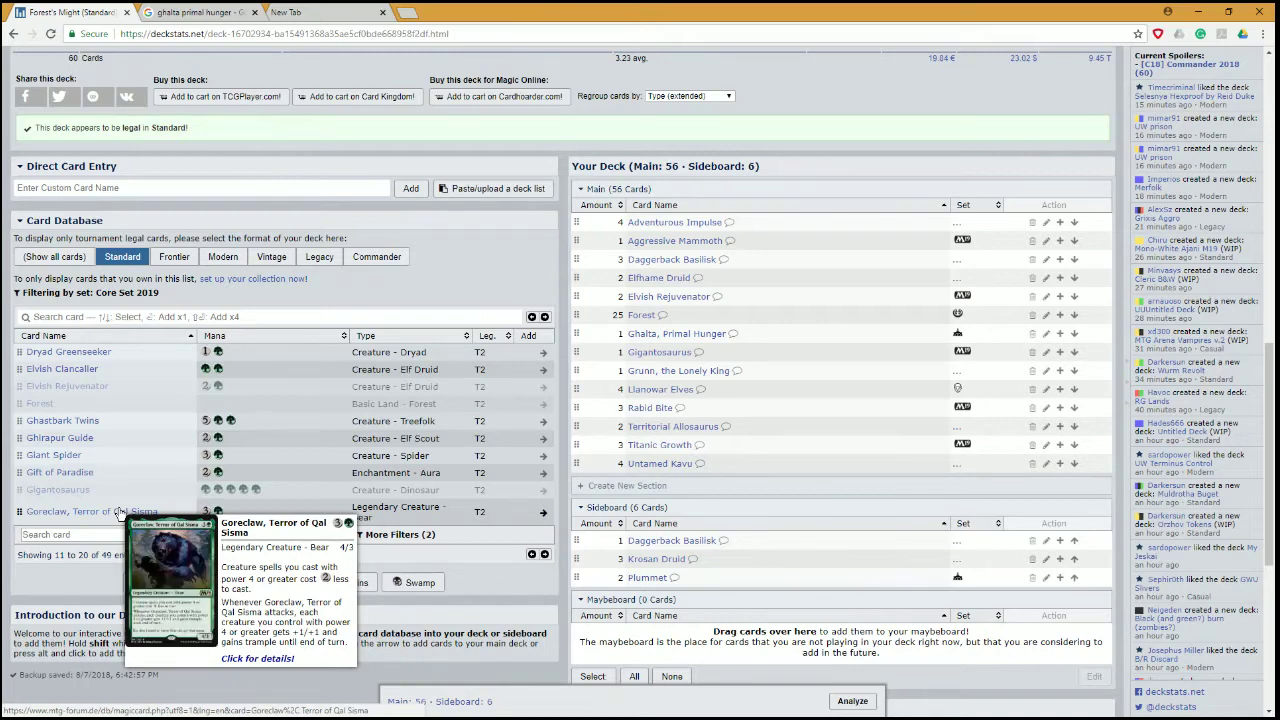
{"action": "left_click_drag", "start_coordinate": [120, 512], "coordinate": [720, 322]}
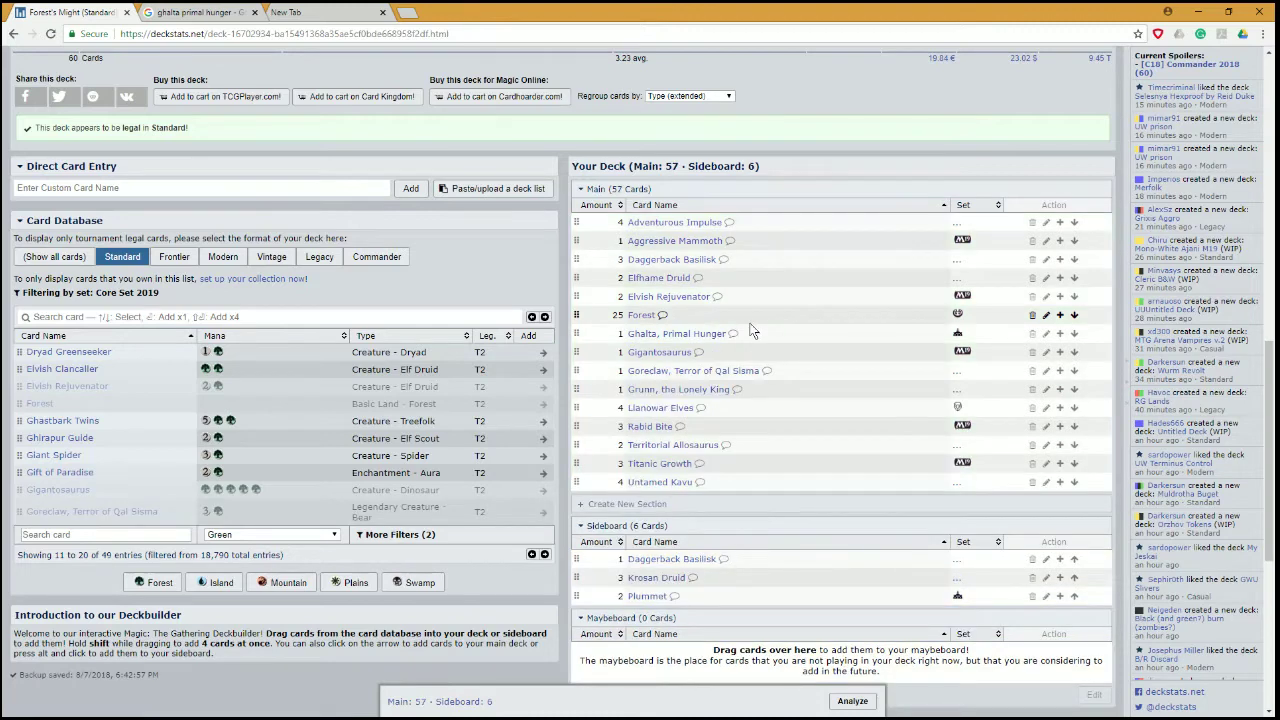
Review the main-deck creatures, browse on through the Core Set 2019 green cards and add three copies of Reclamation Sage to the sideboard.
{"action": "mouse_move", "coordinate": [693, 396]}
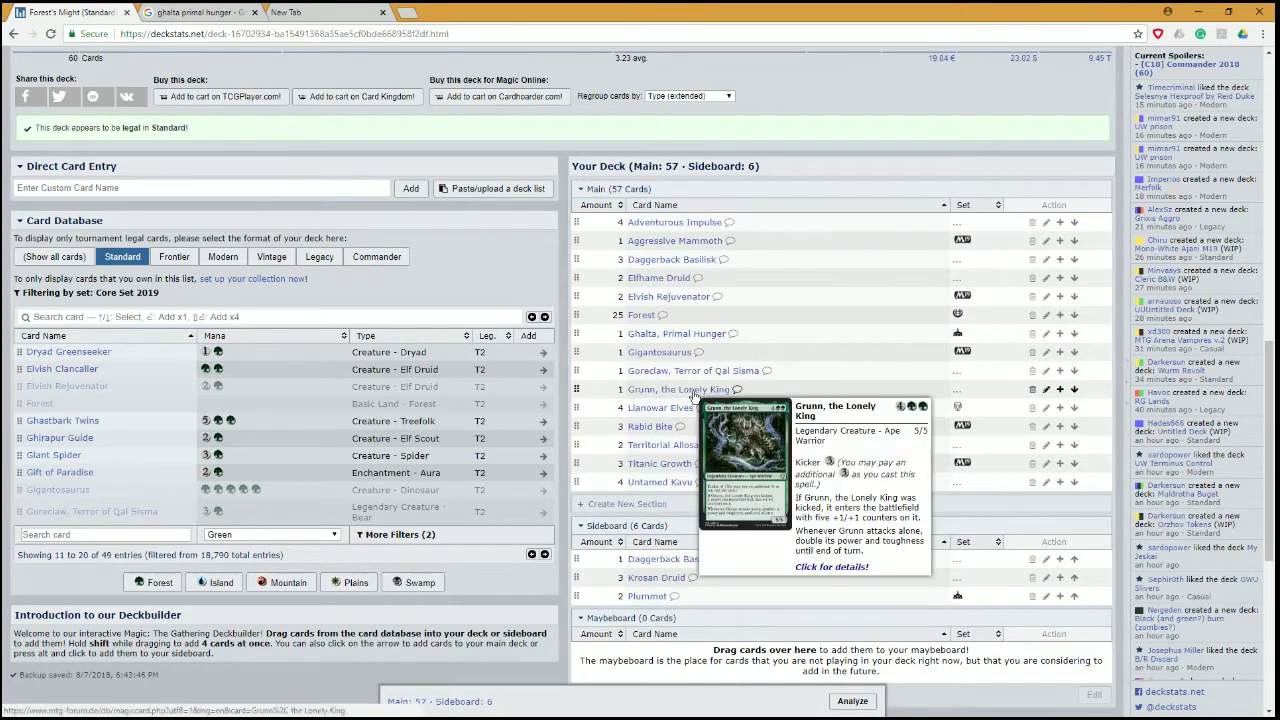
{"action": "mouse_move", "coordinate": [679, 358]}
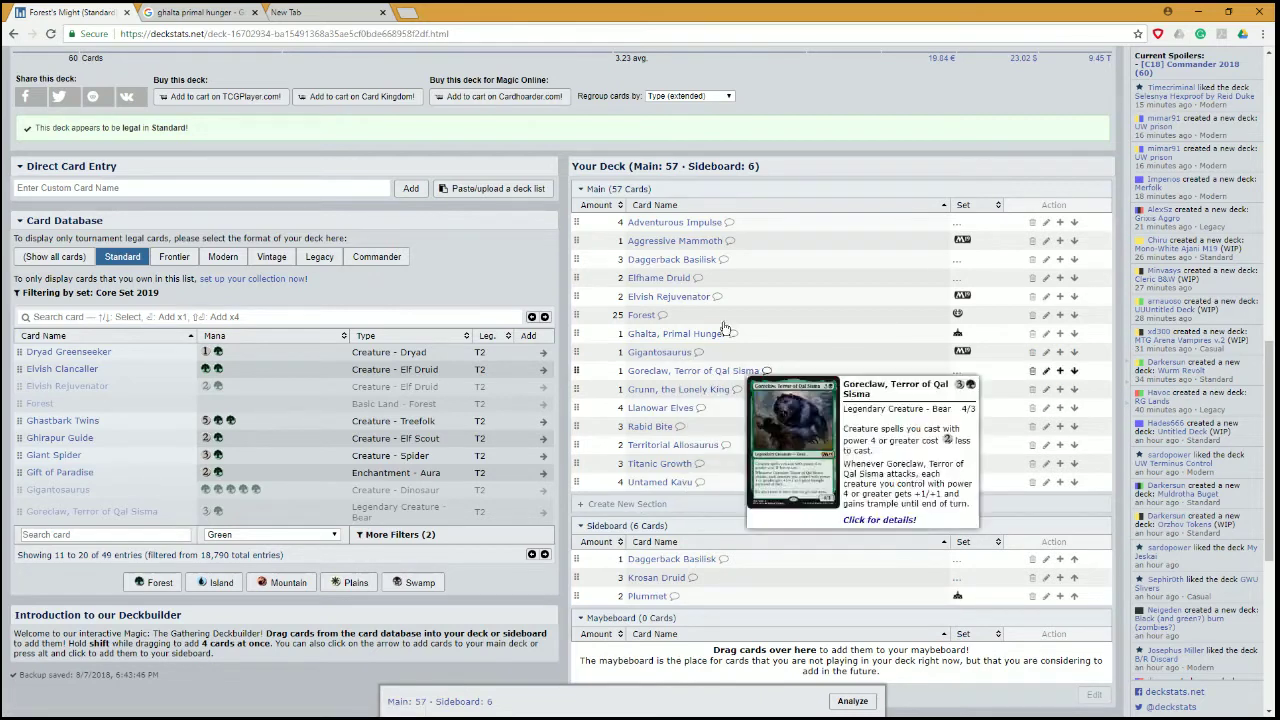
{"action": "mouse_move", "coordinate": [697, 245]}
{"action": "mouse_move", "coordinate": [724, 374]}
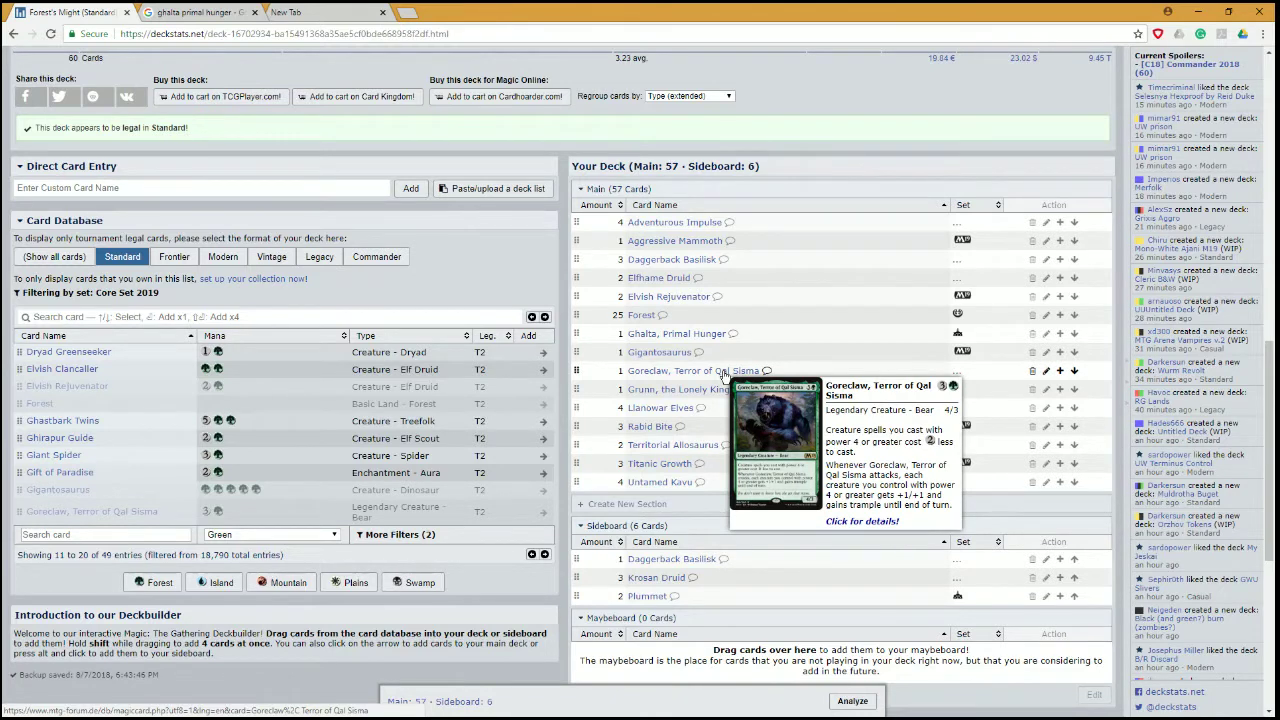
{"action": "mouse_move", "coordinate": [703, 450]}
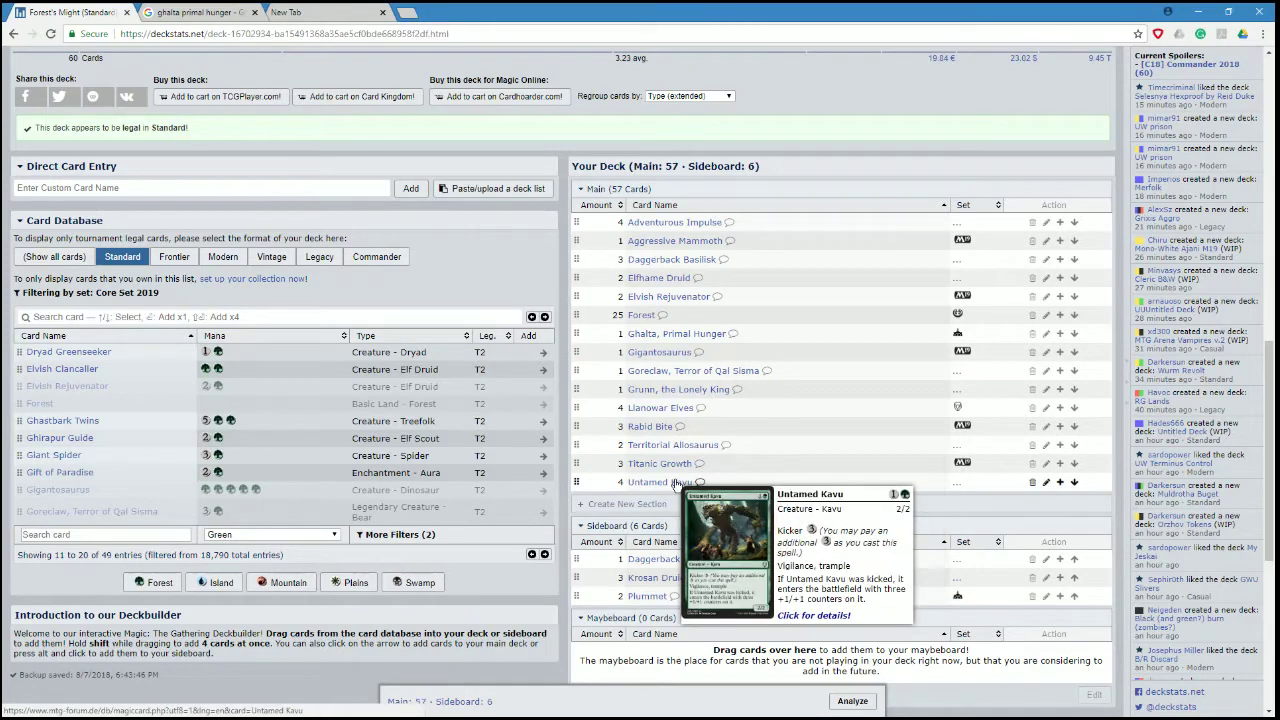
{"action": "left_click", "coordinate": [545, 318]}
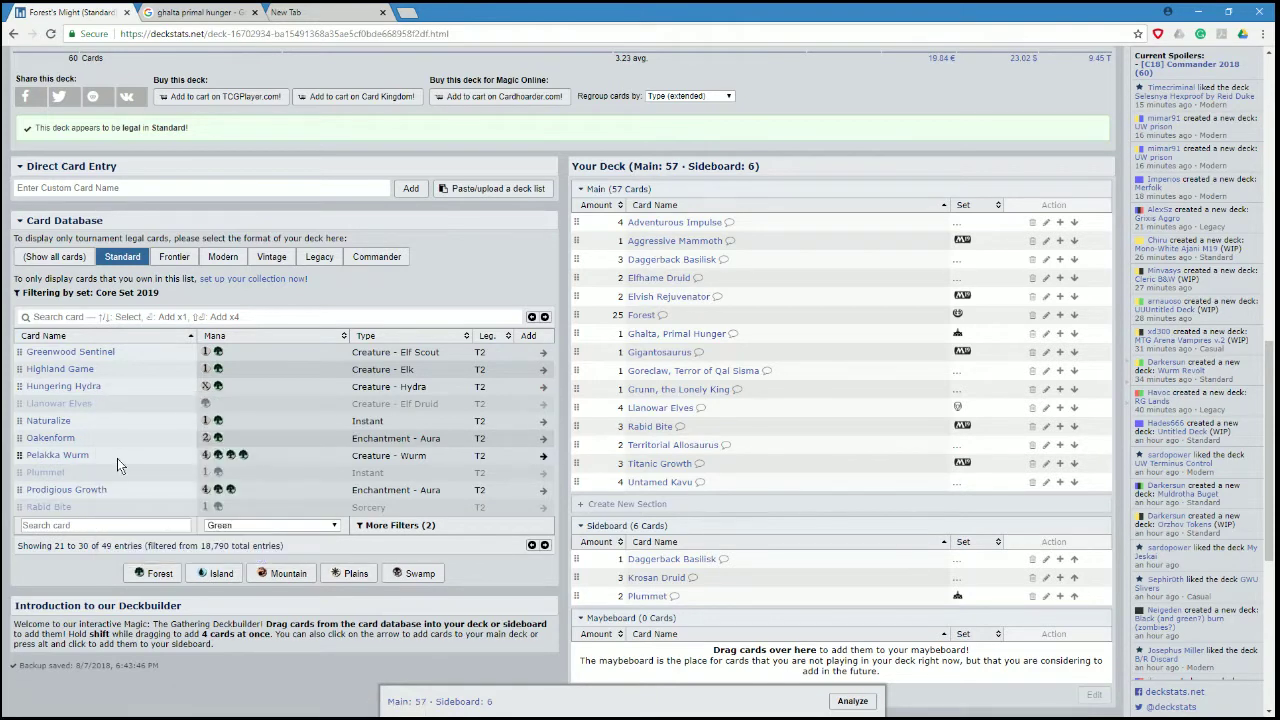
{"action": "scroll", "coordinate": [124, 458], "scroll_direction": "down", "scroll_amount": 1}
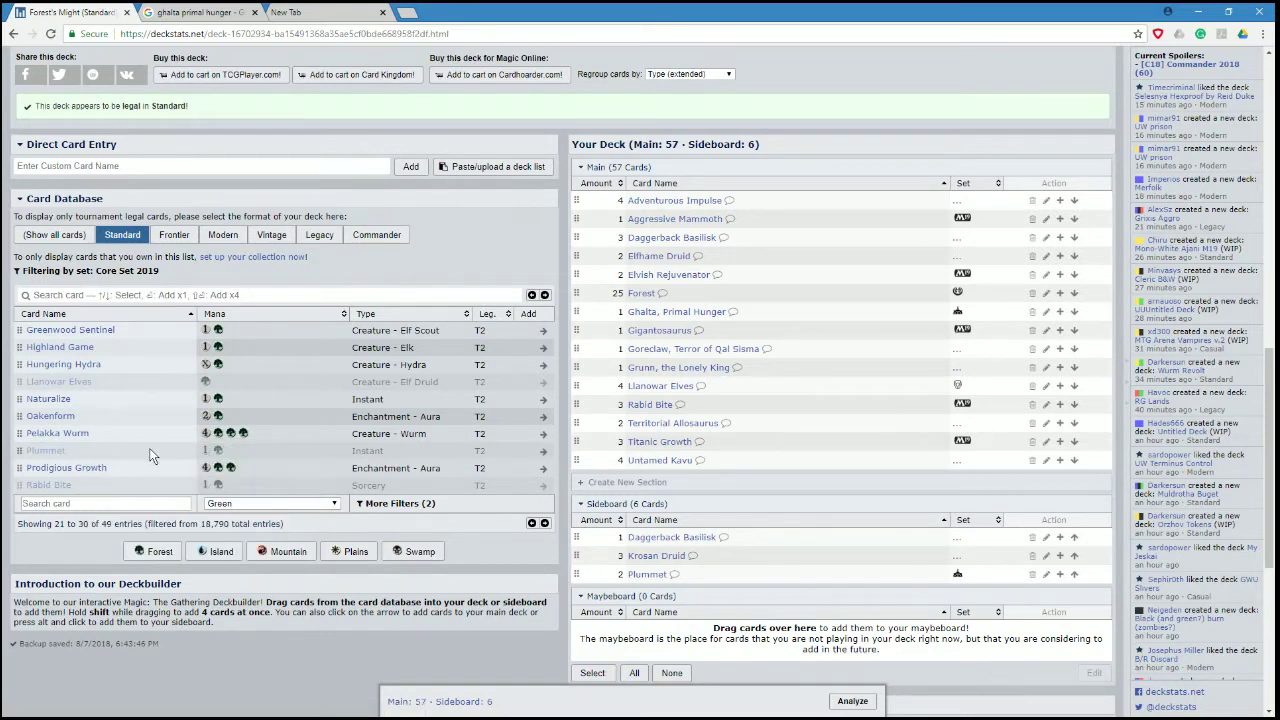
{"action": "left_click", "coordinate": [545, 295]}
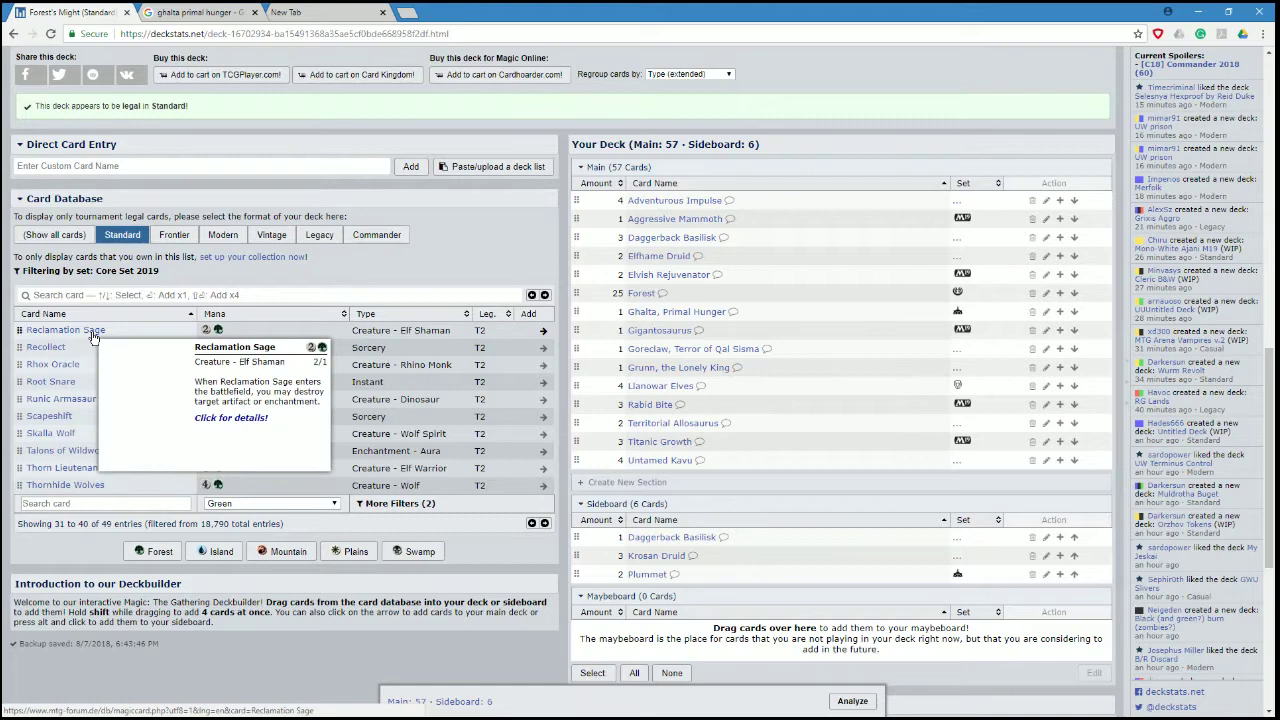
{"action": "left_click_drag", "start_coordinate": [93, 337], "coordinate": [1005, 600]}
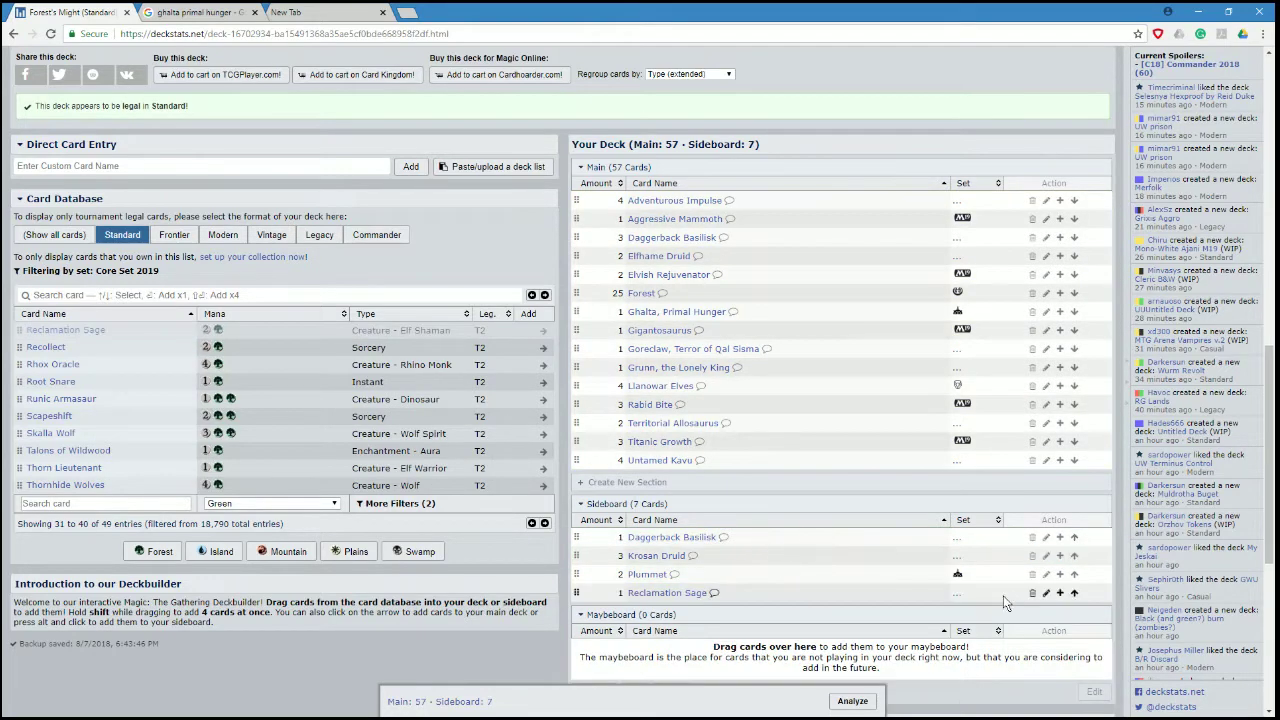
{"action": "left_click", "coordinate": [1060, 593]}
{"action": "mouse_move", "coordinate": [688, 598]}
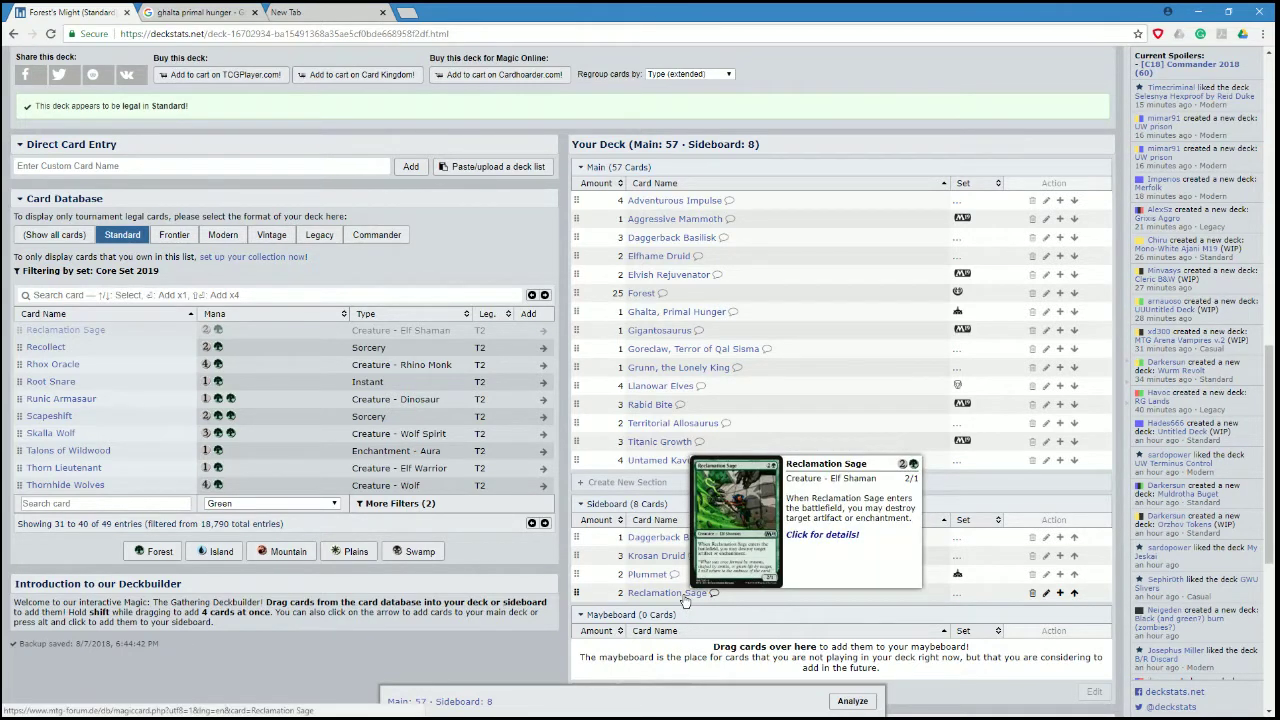
{"action": "left_click", "coordinate": [1061, 594]}
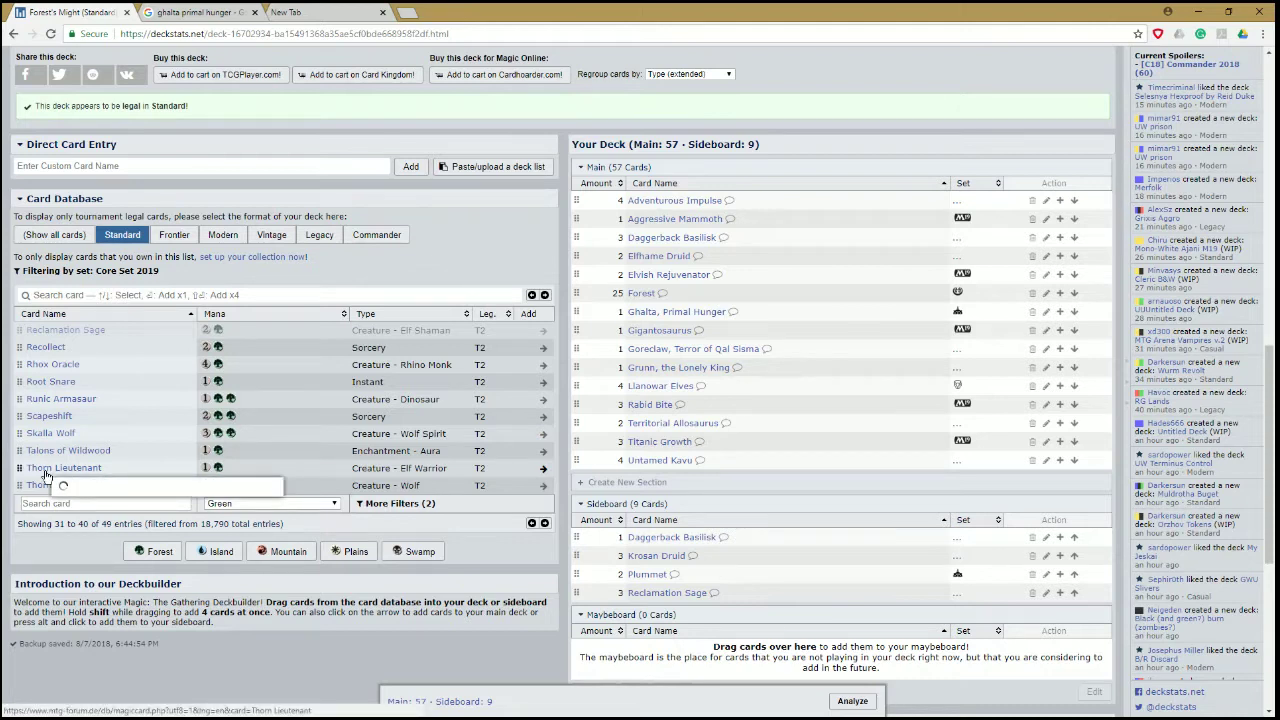
Check the remaining Core Set 2019 green cards and add one copy of Vivien Reid to the main deck.
{"action": "mouse_move", "coordinate": [52, 472]}
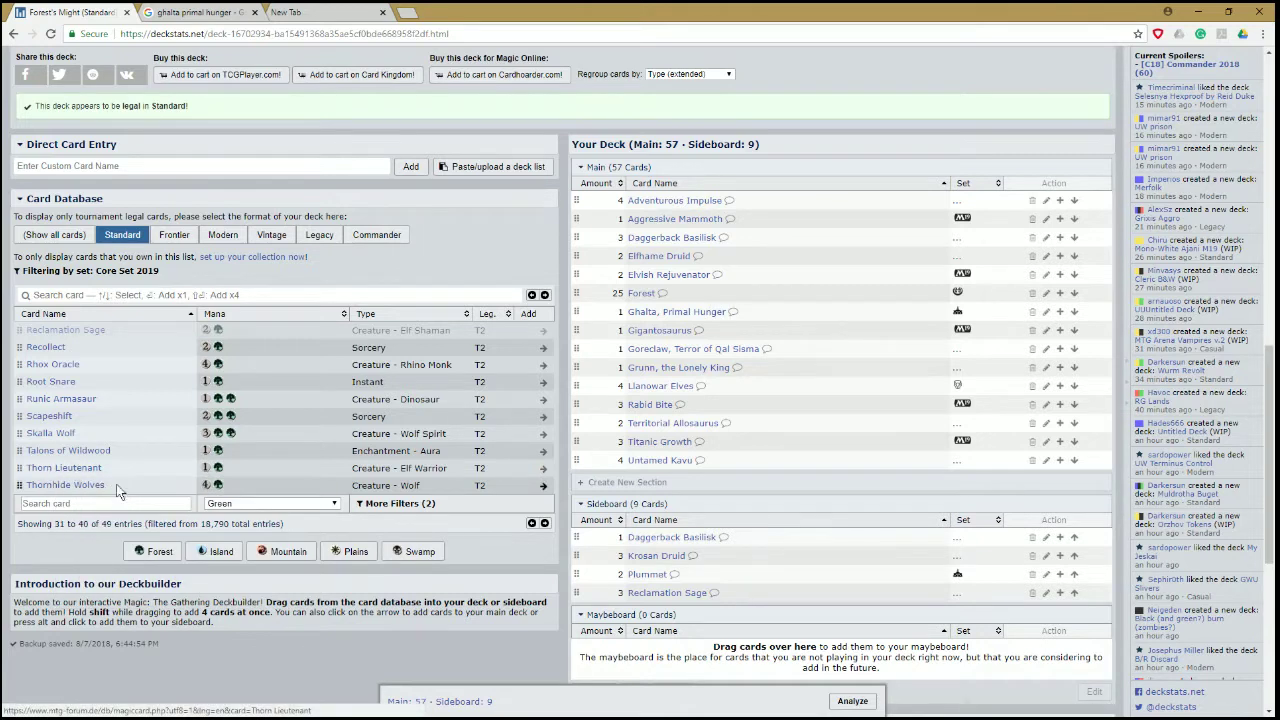
{"action": "left_click", "coordinate": [545, 296]}
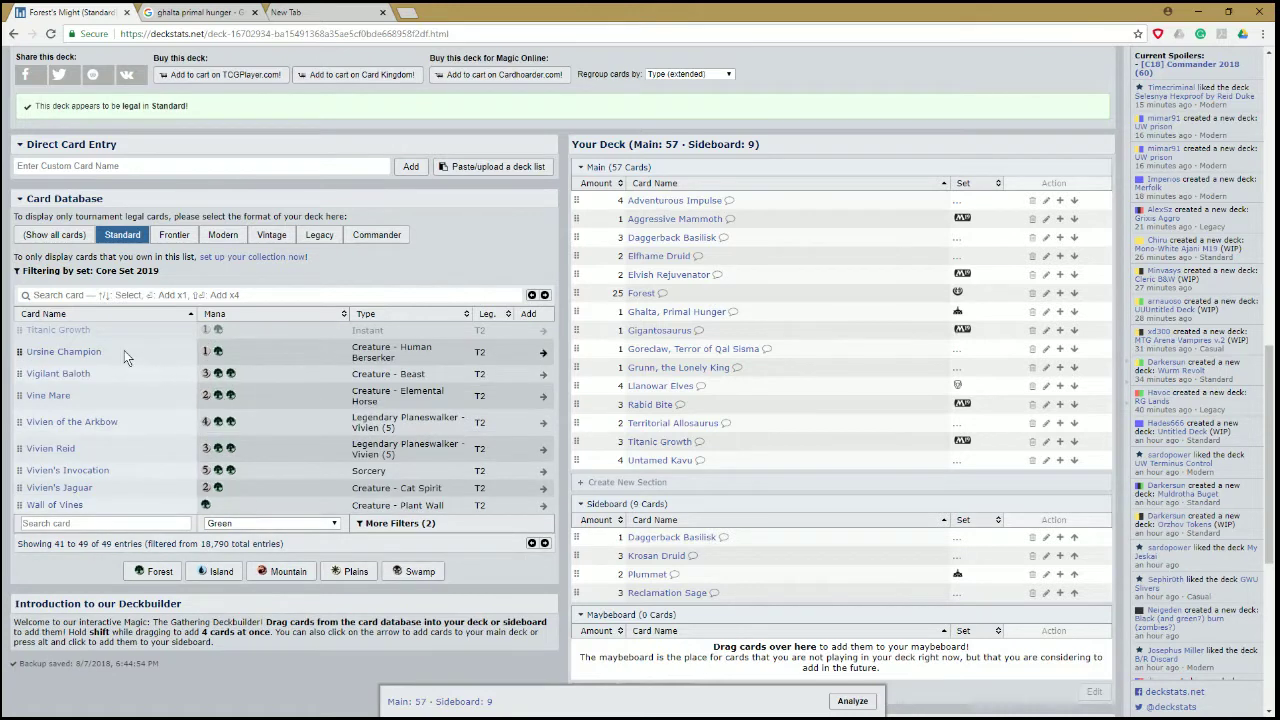
{"action": "mouse_move", "coordinate": [88, 352]}
{"action": "mouse_move", "coordinate": [40, 398]}
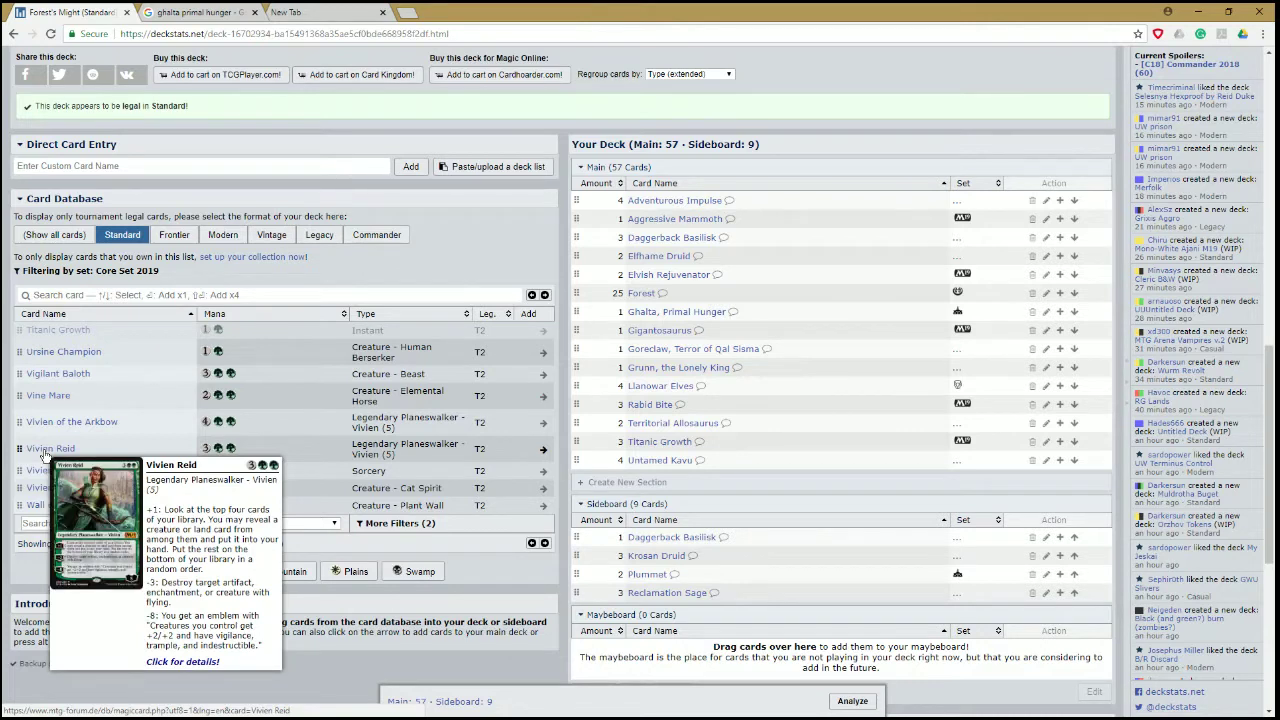
{"action": "left_click_drag", "start_coordinate": [45, 449], "coordinate": [690, 322]}
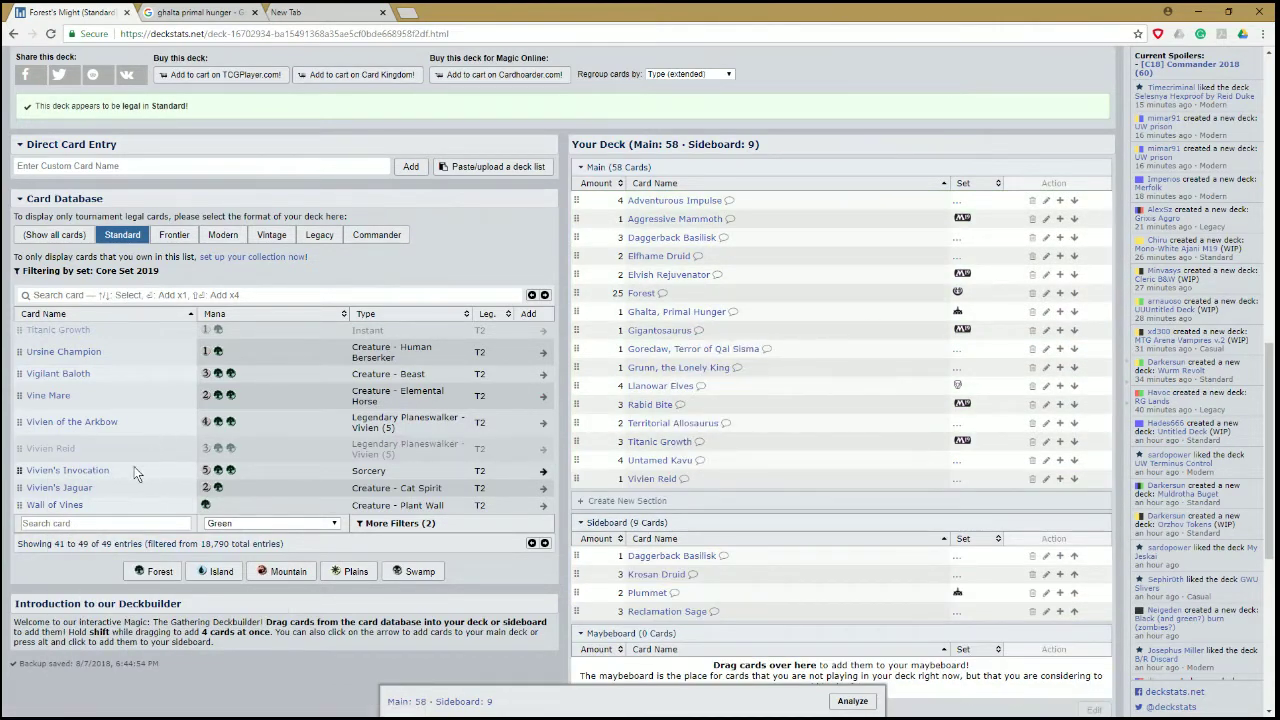
{"action": "mouse_move", "coordinate": [86, 489]}
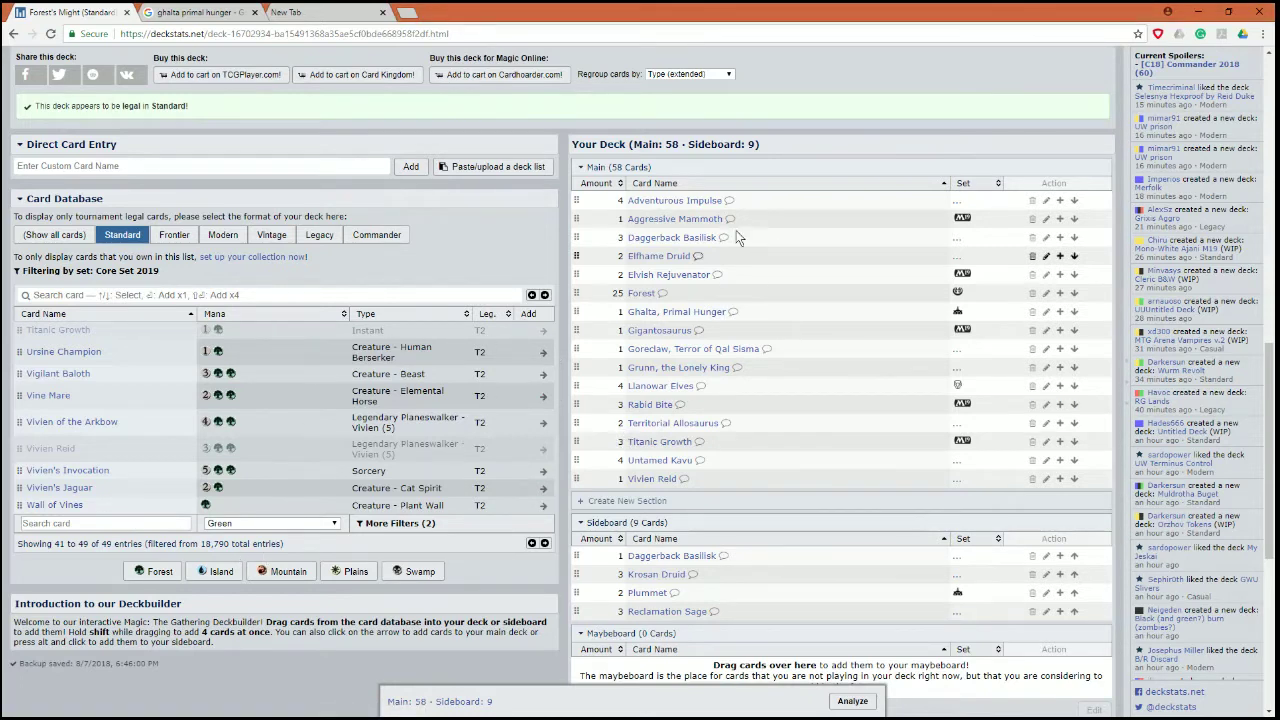
Set the card database's set filter to Dominaria and add two copies of Fungal Plots to the sideboard.
{"action": "mouse_move", "coordinate": [697, 237]}
{"action": "left_click", "coordinate": [373, 528]}
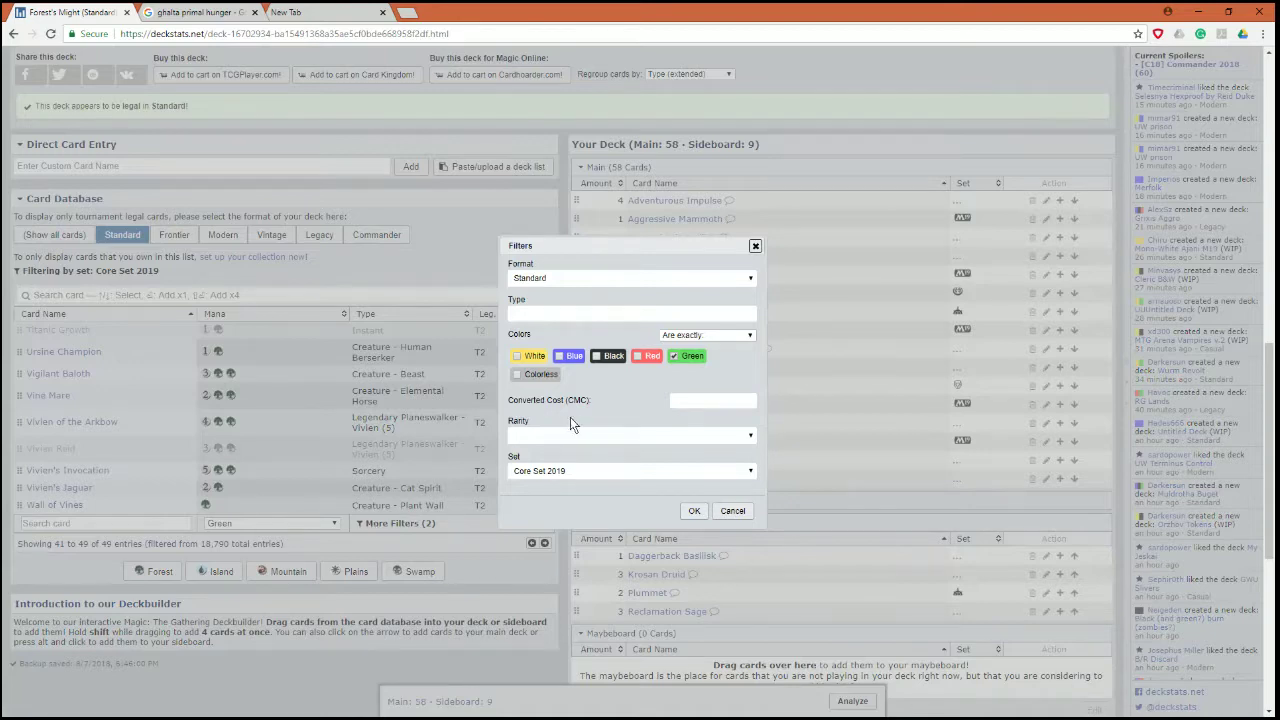
{"action": "left_click", "coordinate": [580, 472]}
{"action": "left_click", "coordinate": [550, 530]}
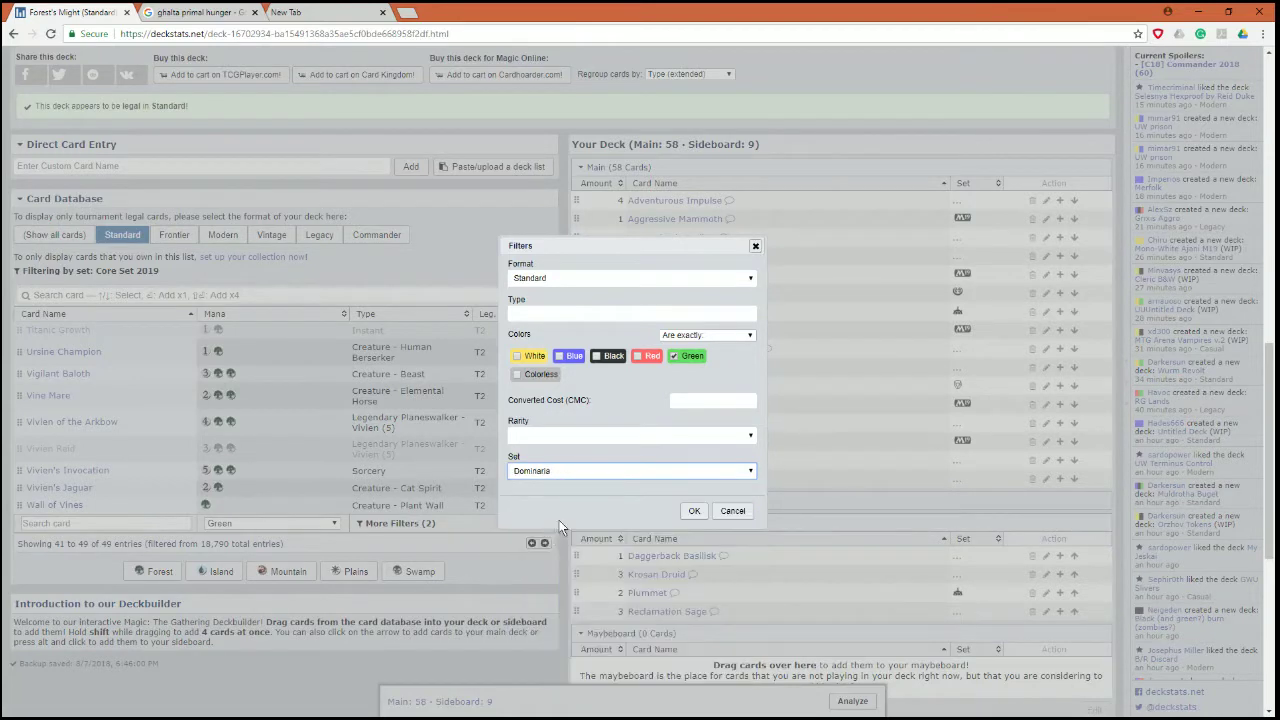
{"action": "left_click", "coordinate": [690, 513]}
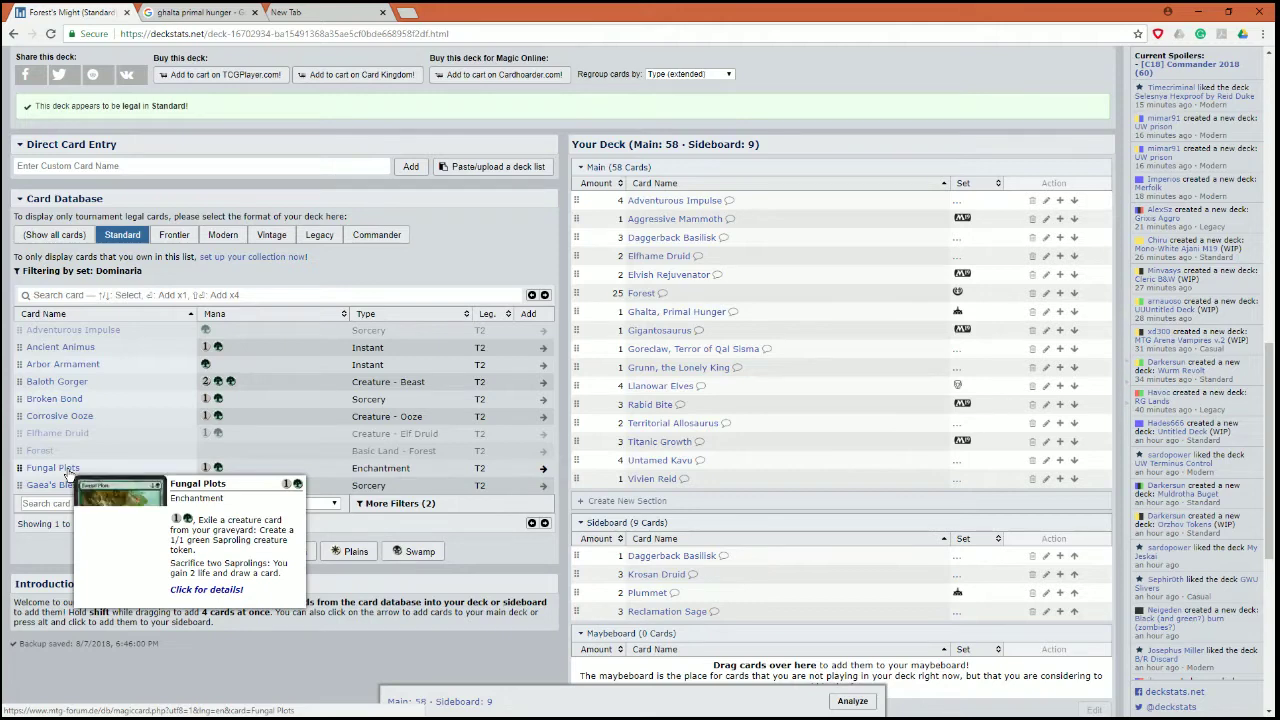
{"action": "left_click_drag", "start_coordinate": [66, 474], "coordinate": [638, 590]}
{"action": "left_click", "coordinate": [1060, 574]}
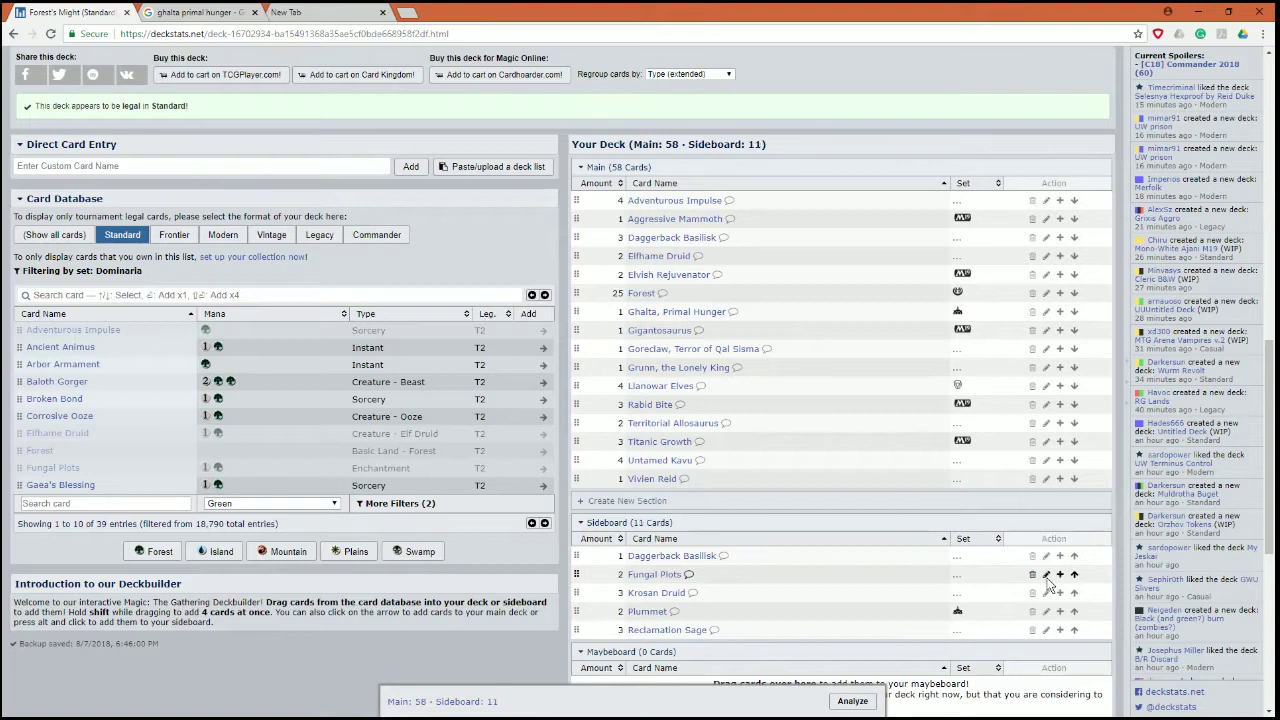
Replace Titanic Growth in the main deck with three copies of Gift of Growth from the Dominaria cards.
{"action": "left_click", "coordinate": [545, 295]}
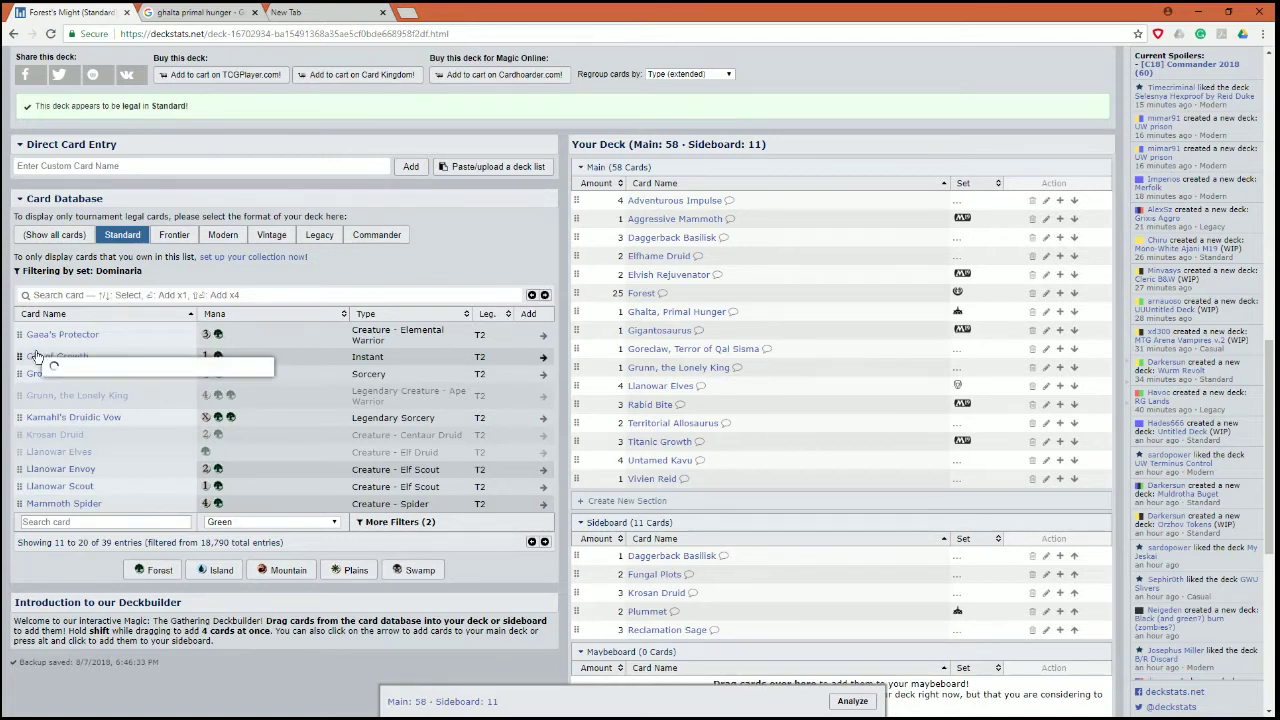
{"action": "mouse_move", "coordinate": [36, 358]}
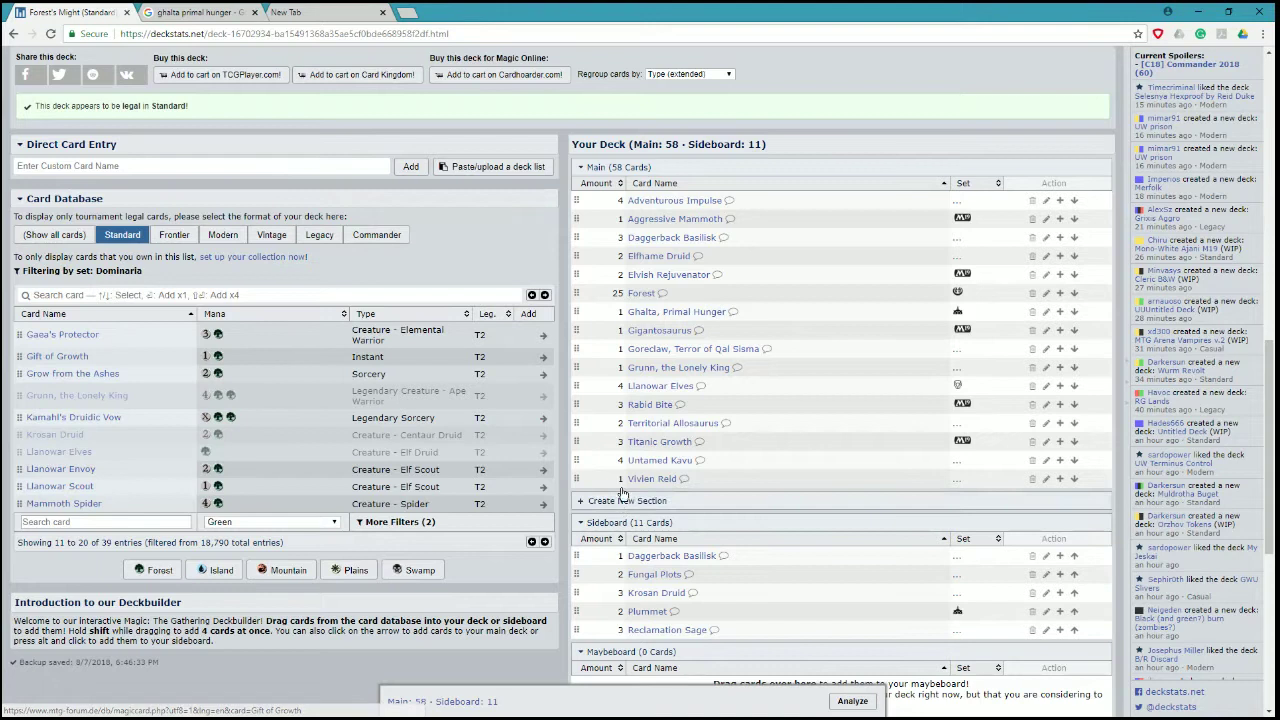
{"action": "mouse_move", "coordinate": [665, 448]}
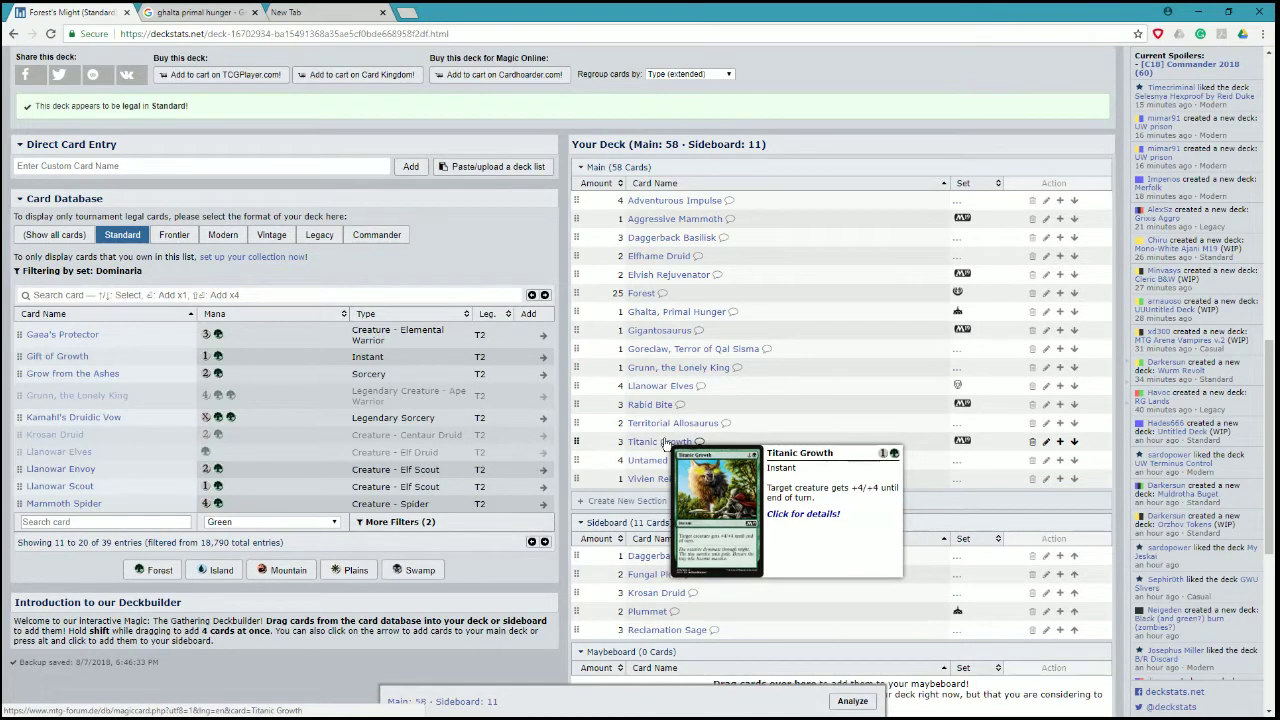
{"action": "left_click", "coordinate": [1032, 442]}
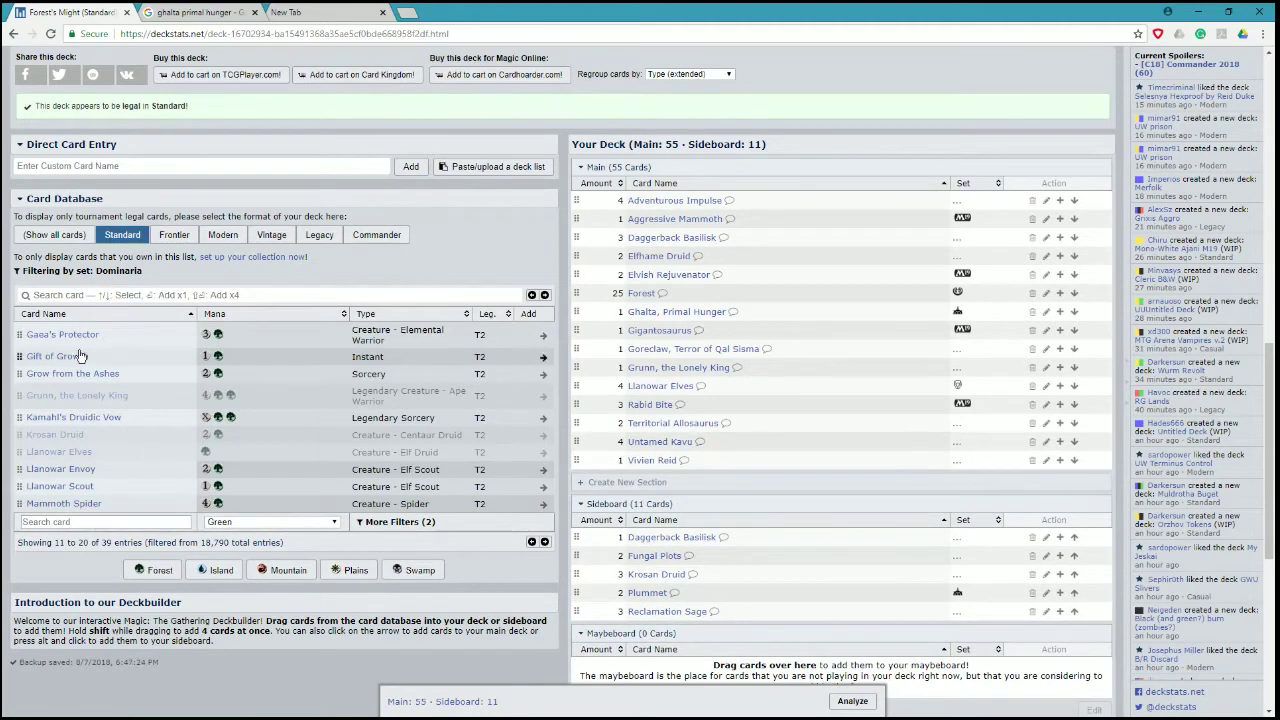
{"action": "left_click_drag", "start_coordinate": [85, 352], "coordinate": [1058, 350]}
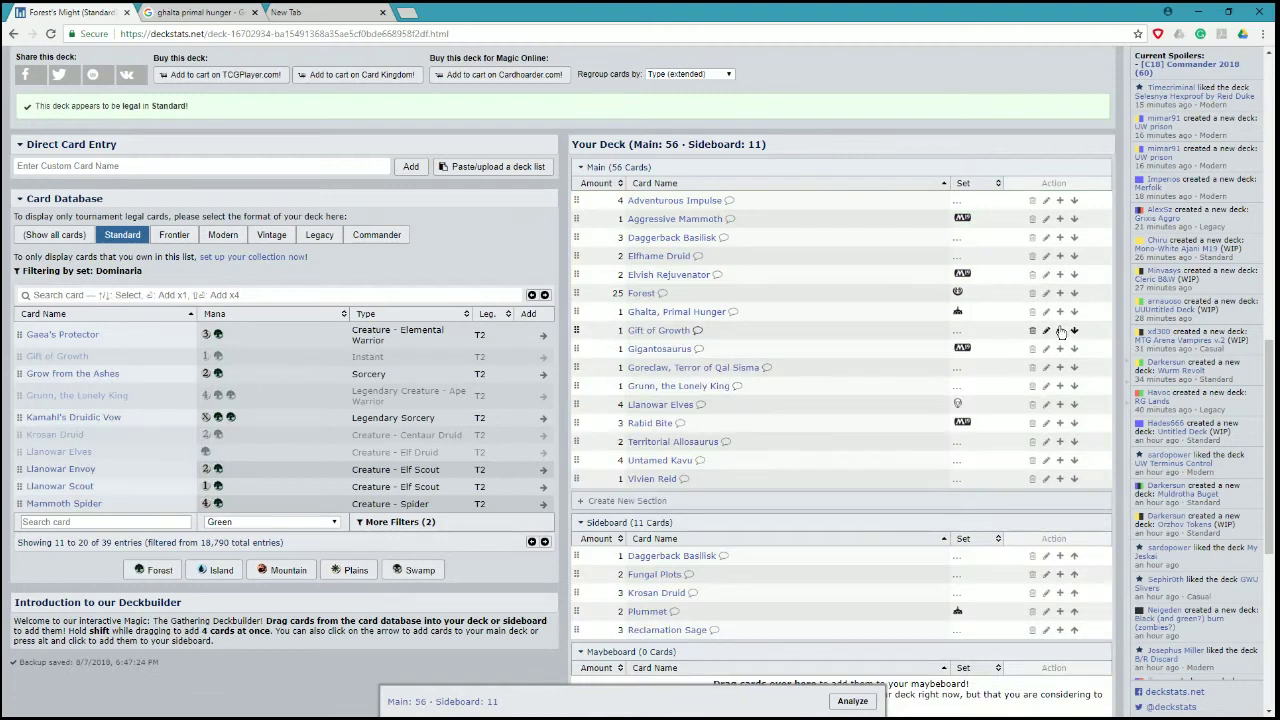
{"action": "left_click", "coordinate": [1060, 330]}
{"action": "left_click", "coordinate": [1060, 330]}
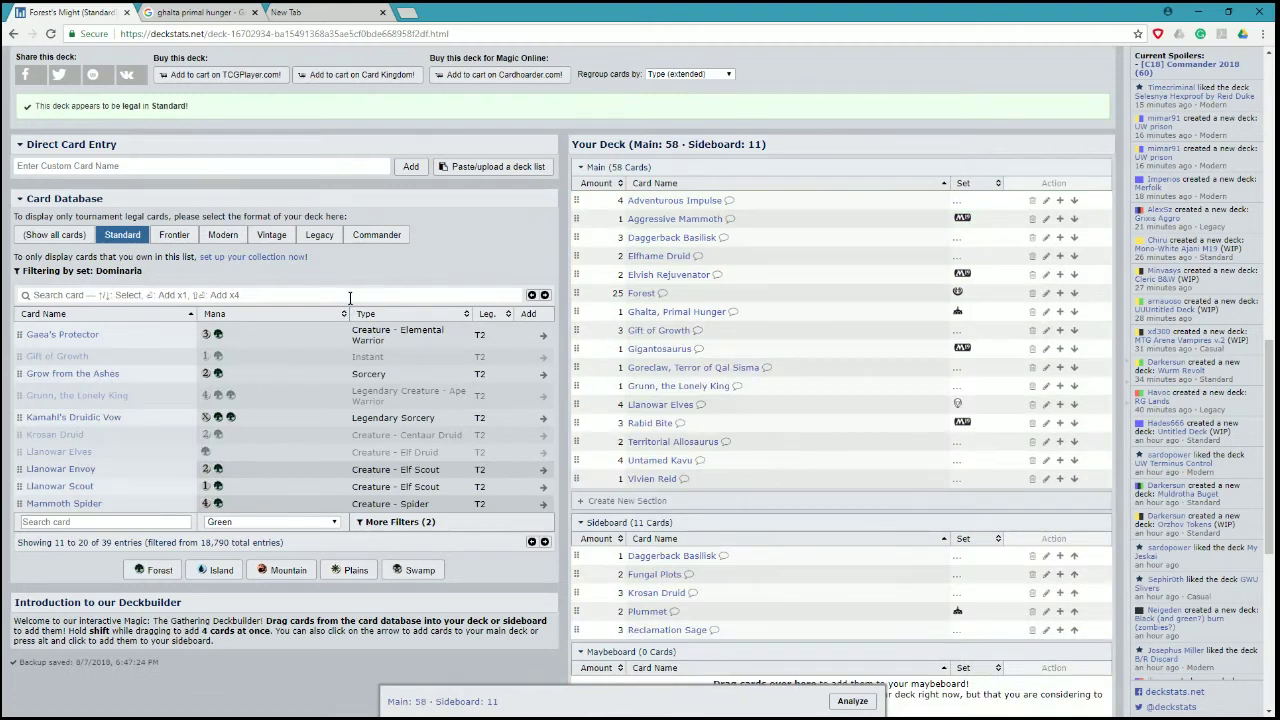
Continue through the Dominaria green cards and add one copy of Multani, Yavimaya's Avatar to the main deck.
{"action": "left_click", "coordinate": [544, 295]}
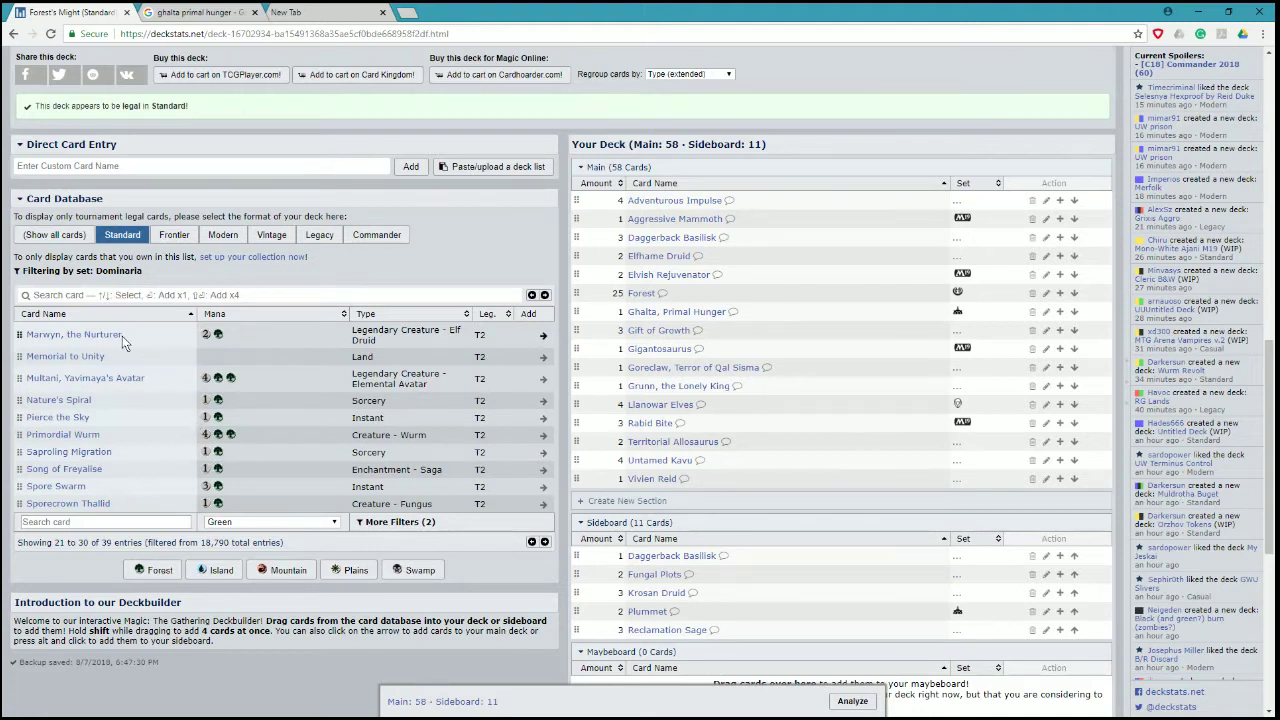
{"action": "mouse_move", "coordinate": [120, 338]}
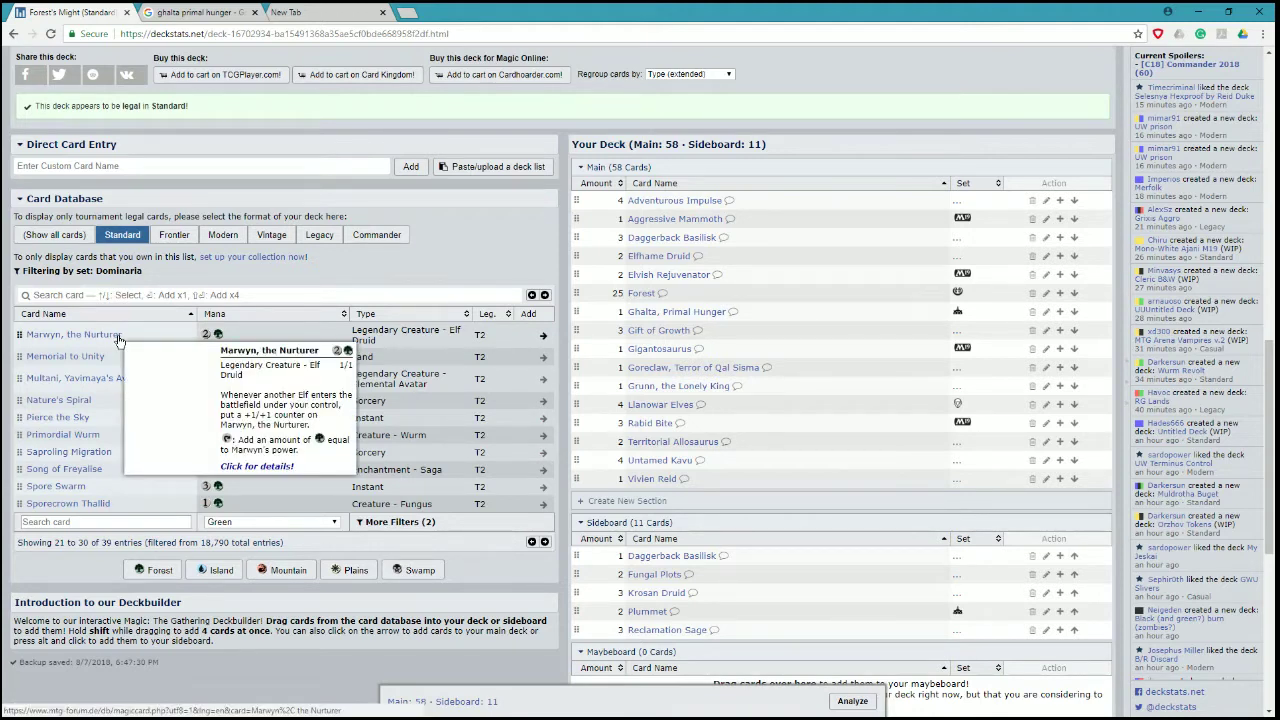
{"action": "mouse_move", "coordinate": [130, 385]}
{"action": "left_click_drag", "start_coordinate": [130, 385], "coordinate": [741, 340]}
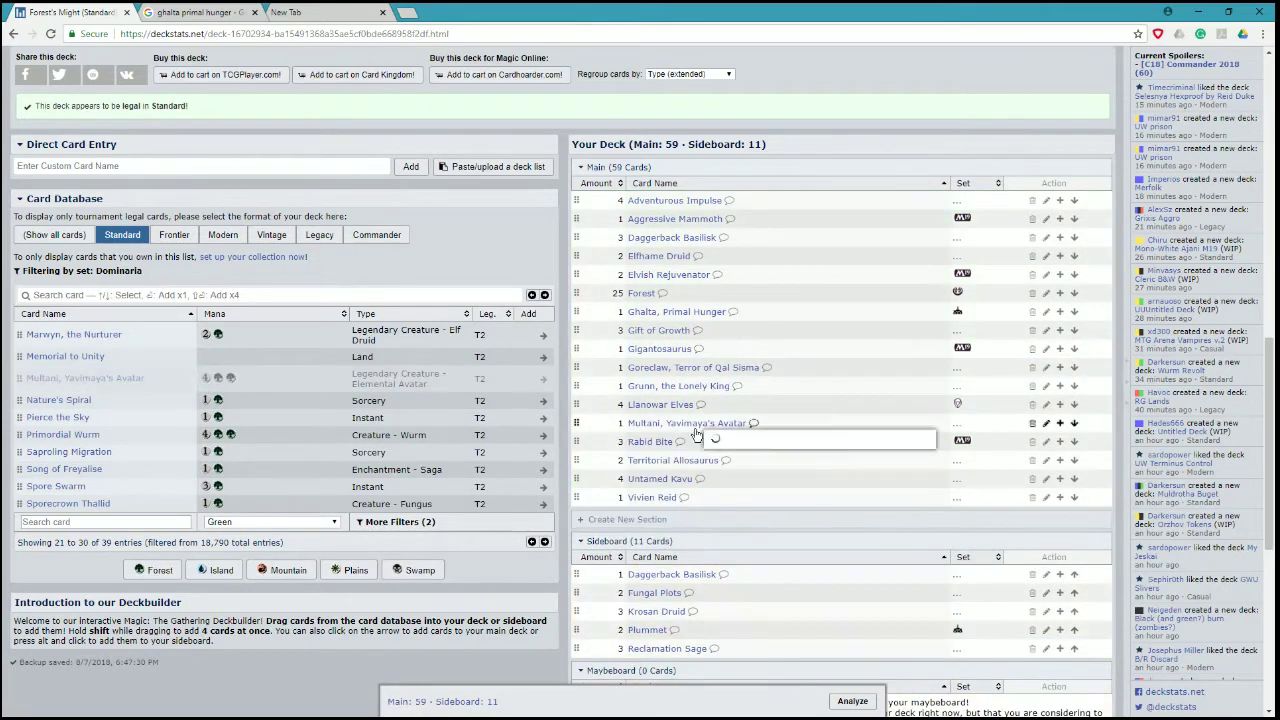
{"action": "mouse_move", "coordinate": [700, 427]}
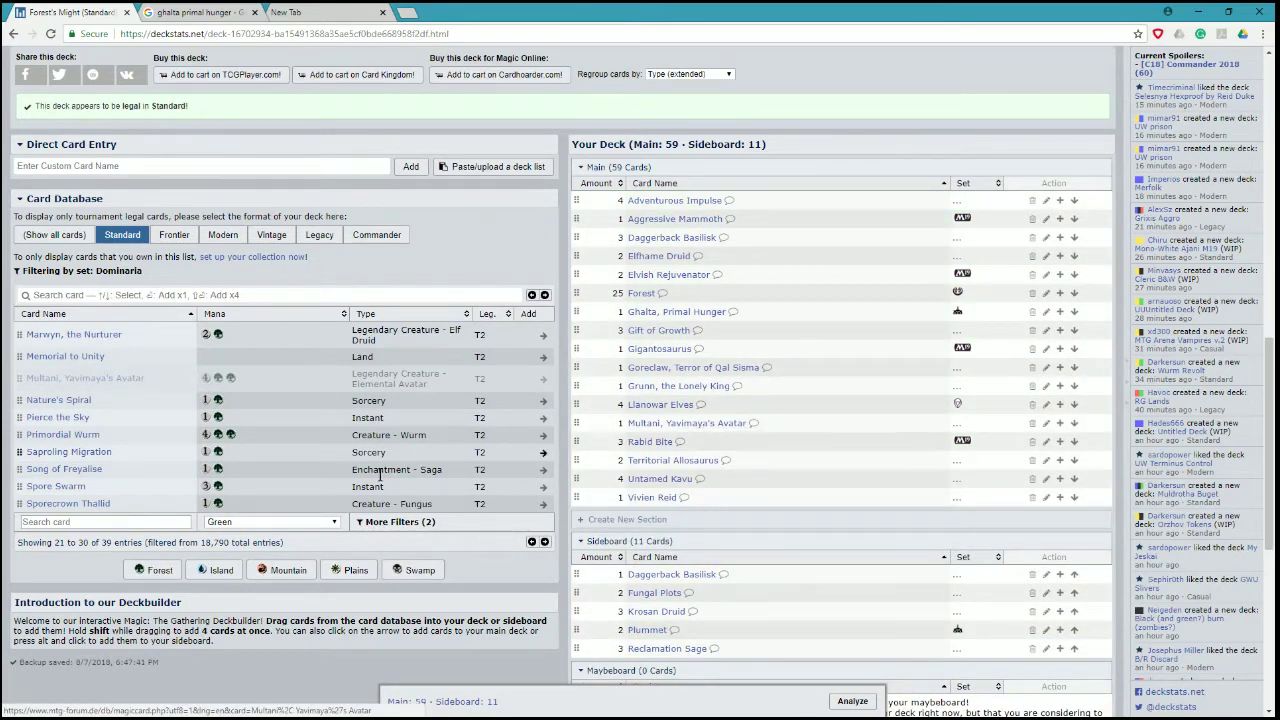
Look over the remaining Dominaria green cards and add one copy of Steel Leaf Champion to the main deck.
{"action": "mouse_move", "coordinate": [54, 422]}
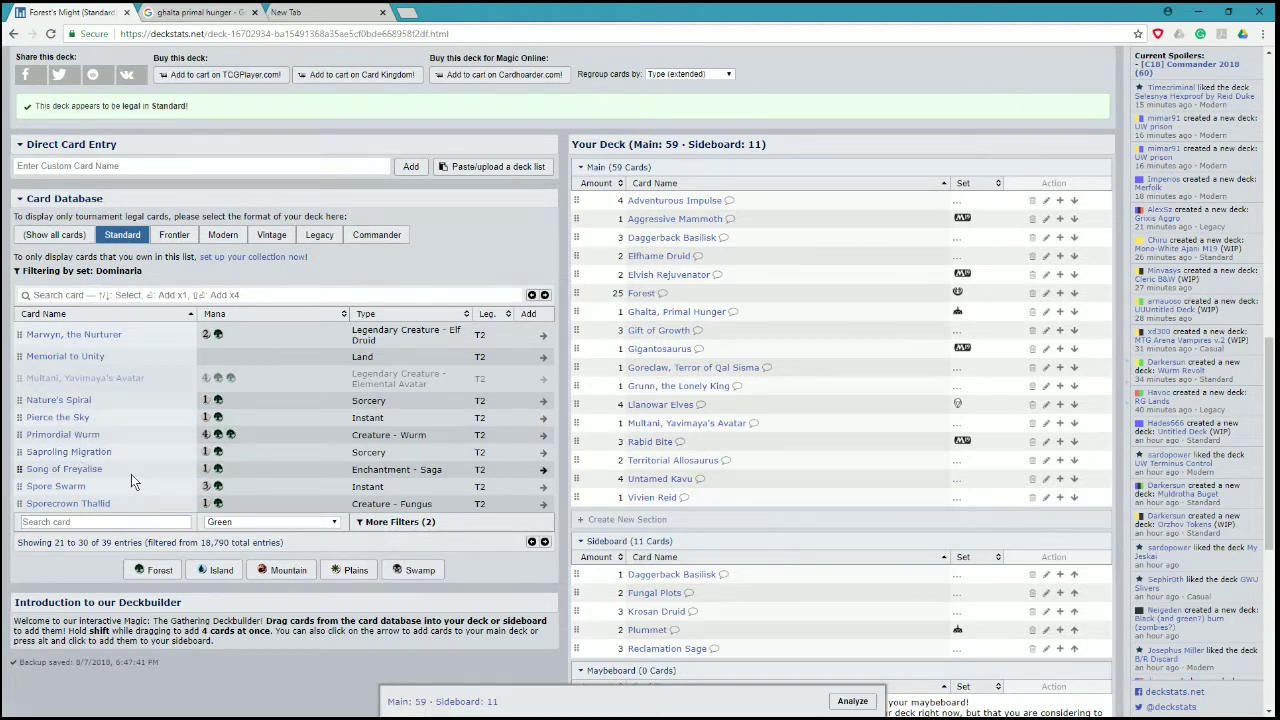
{"action": "mouse_move", "coordinate": [86, 474]}
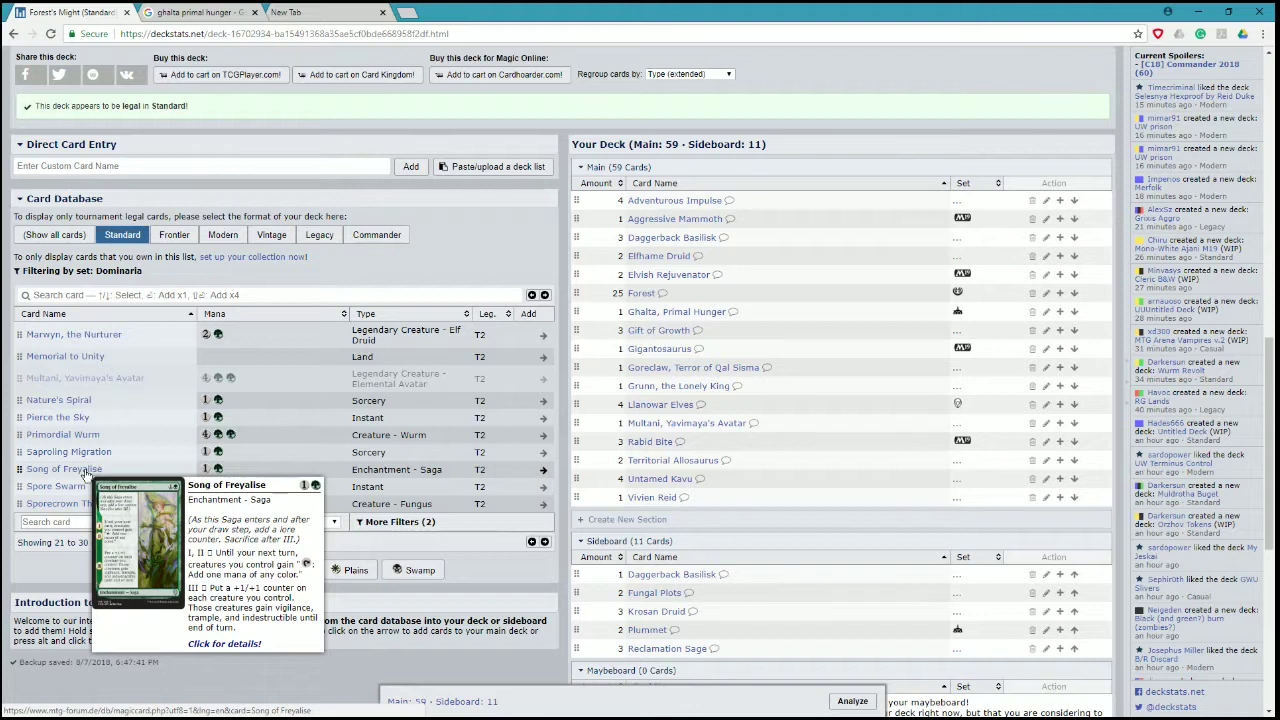
{"action": "left_click", "coordinate": [545, 295]}
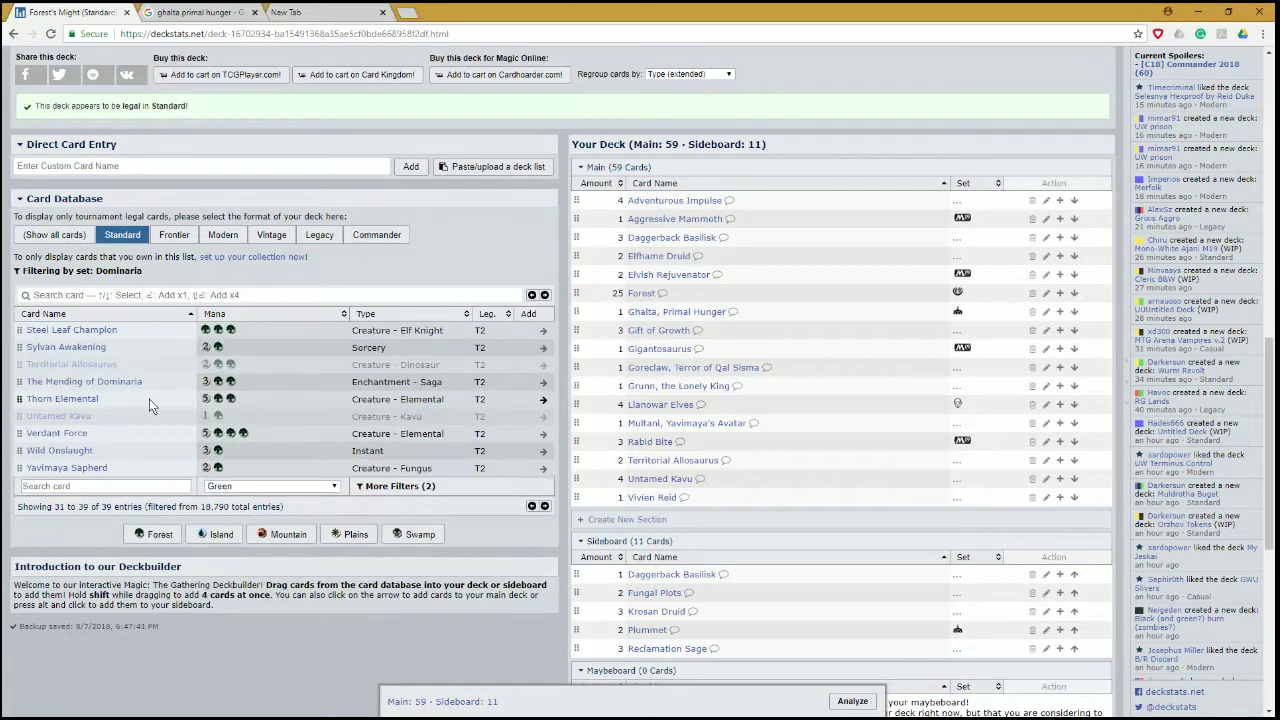
{"action": "mouse_move", "coordinate": [115, 338]}
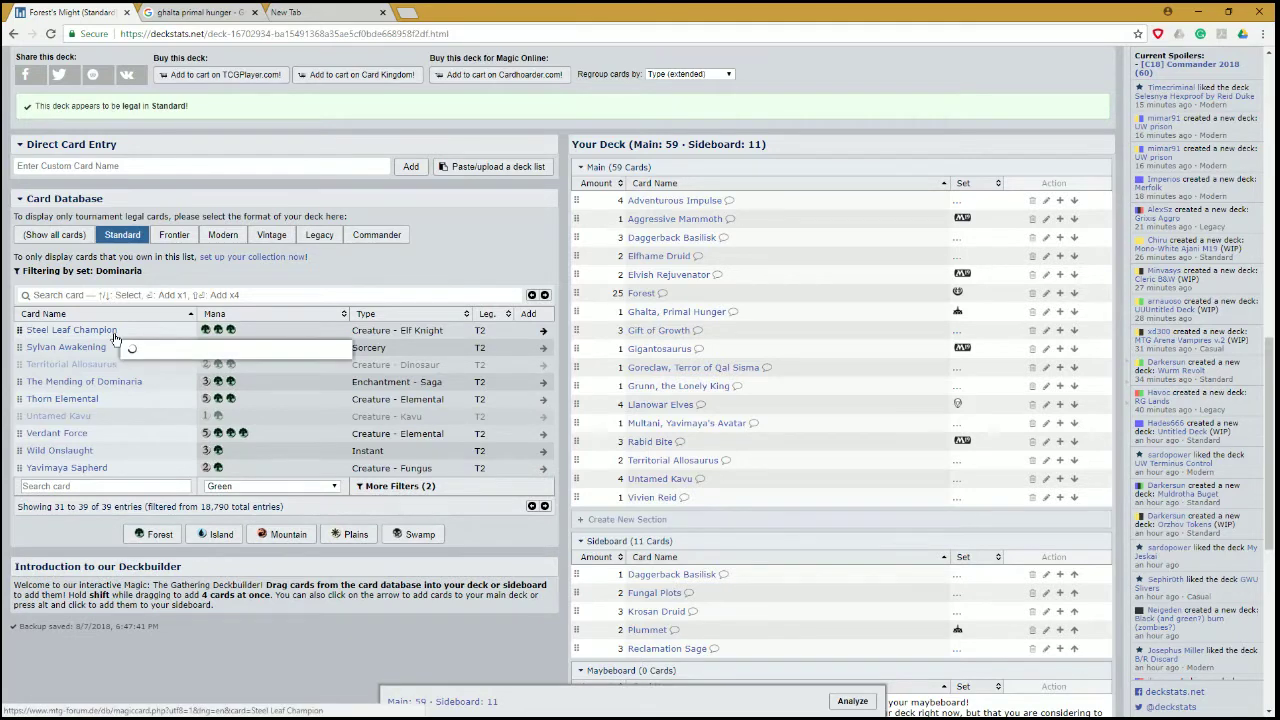
{"action": "left_click_drag", "start_coordinate": [115, 338], "coordinate": [754, 333]}
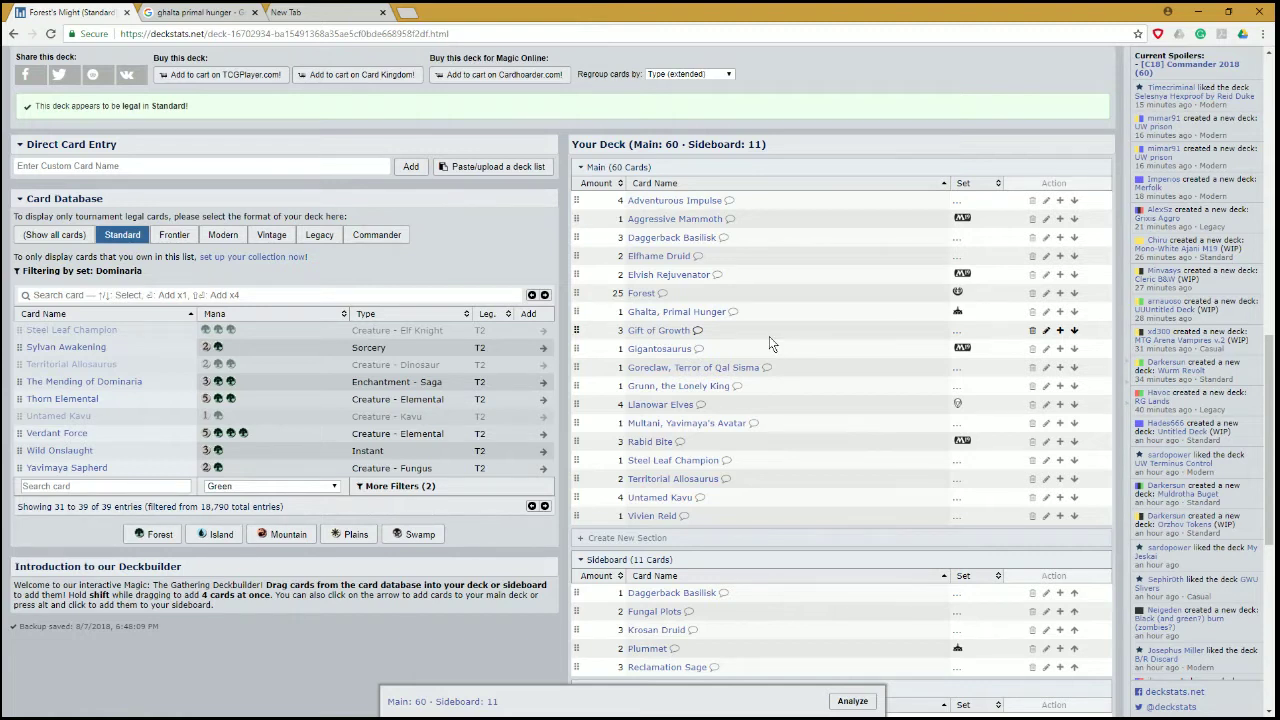
{"action": "mouse_move", "coordinate": [686, 377]}
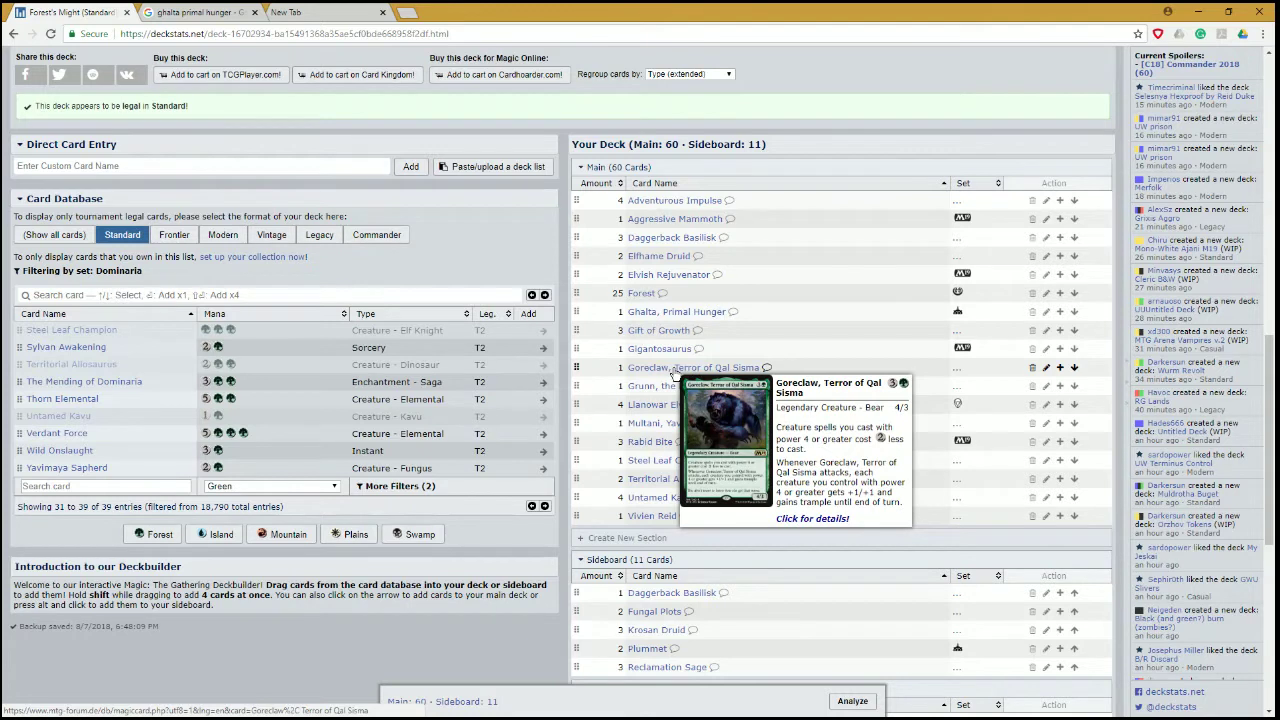
Change the card database's set filter from Dominaria to Rivals of Ixalan.
{"action": "mouse_move", "coordinate": [660, 428]}
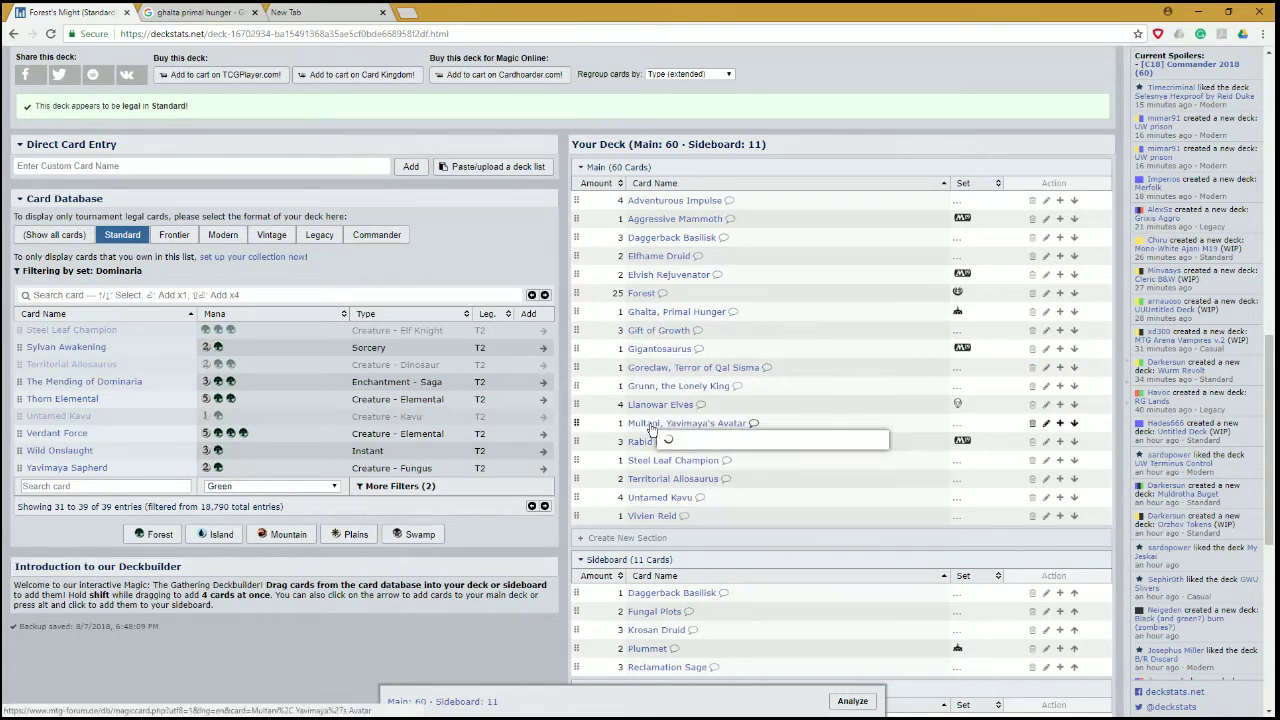
{"action": "scroll", "coordinate": [768, 500], "scroll_direction": "down", "scroll_amount": 1}
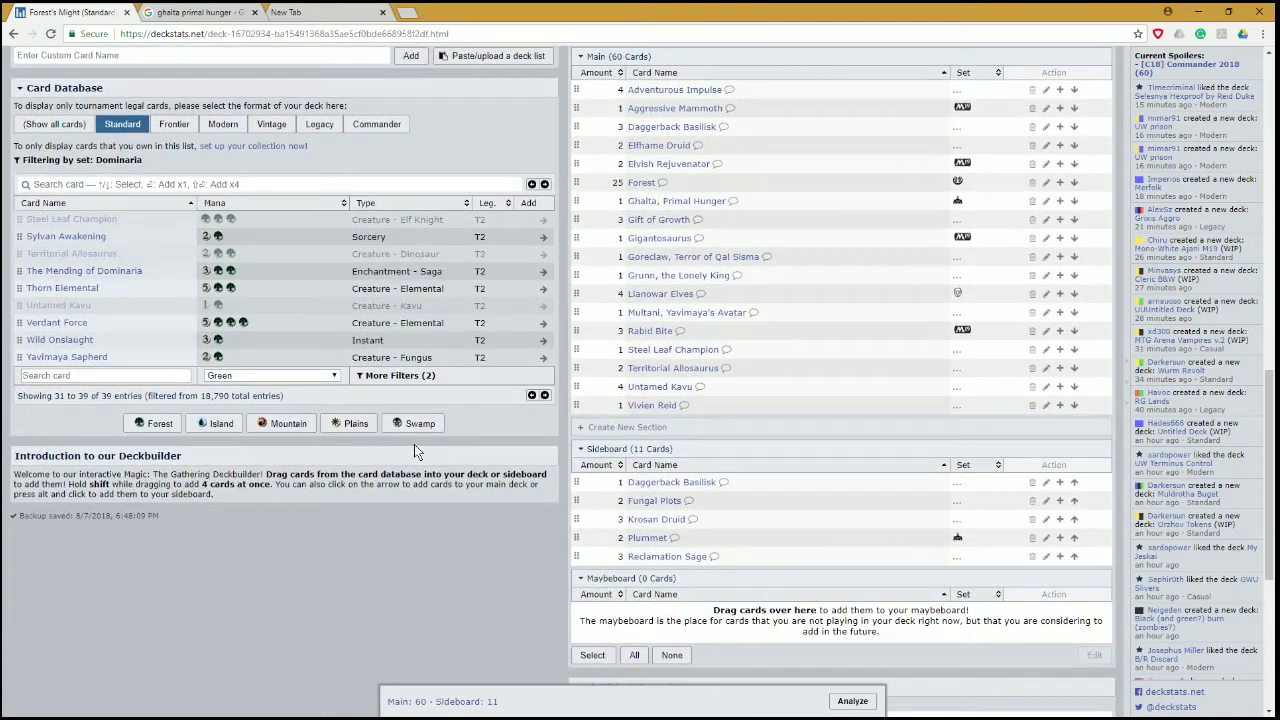
{"action": "left_click", "coordinate": [423, 375]}
{"action": "left_click", "coordinate": [563, 471]}
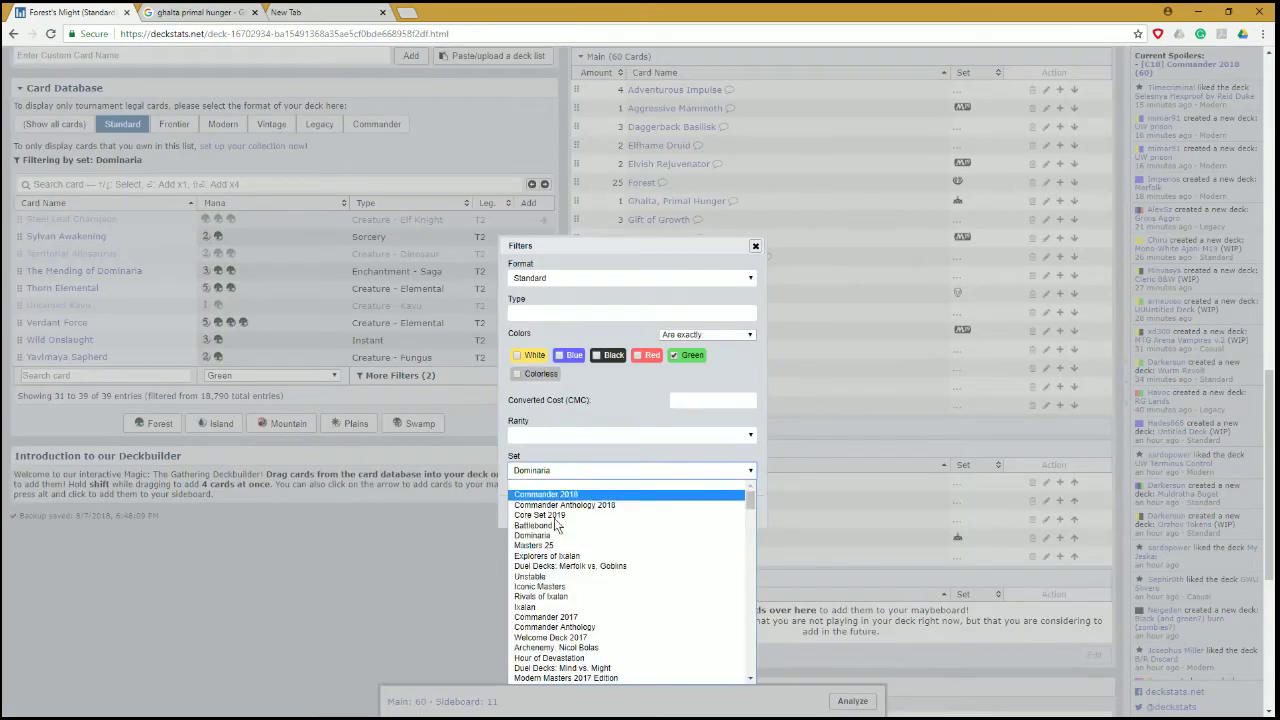
{"action": "left_click", "coordinate": [554, 597]}
{"action": "left_click", "coordinate": [692, 511]}
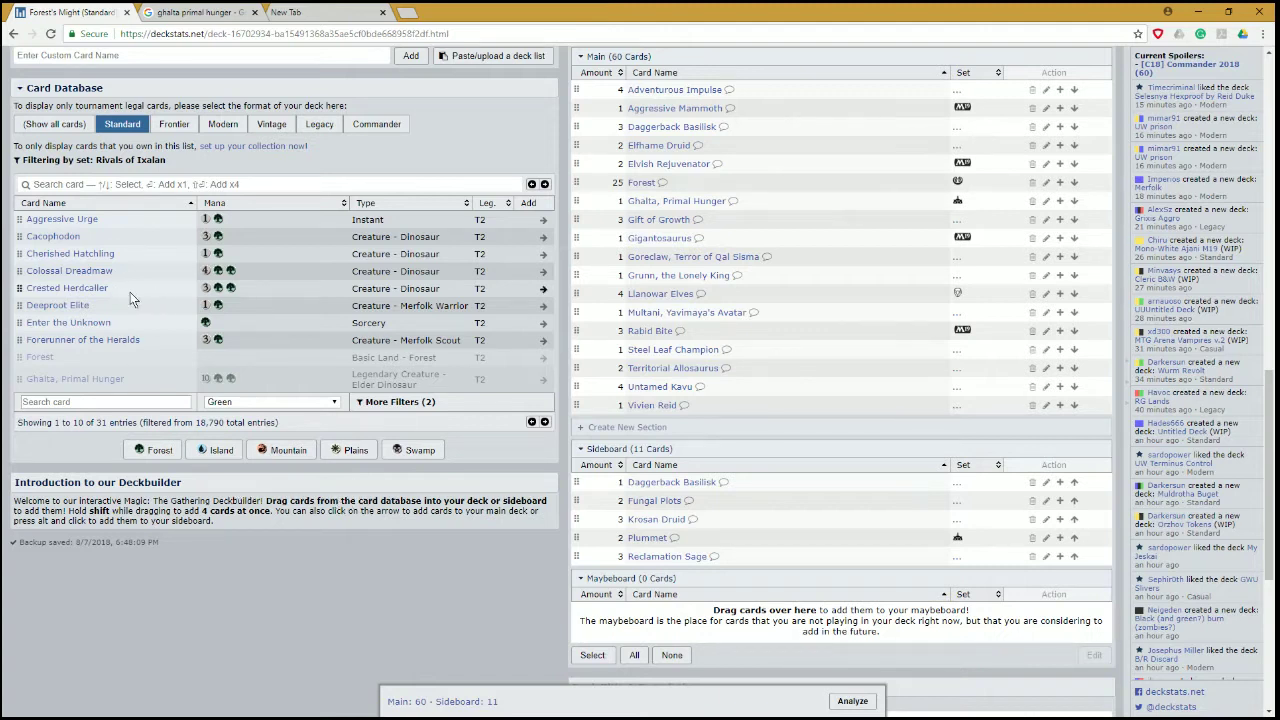
Go through the Rivals of Ixalan green cards and replace Daggerback Basilisk in the main deck with three copies of Thrashing Brontodon.
{"action": "mouse_move", "coordinate": [97, 290]}
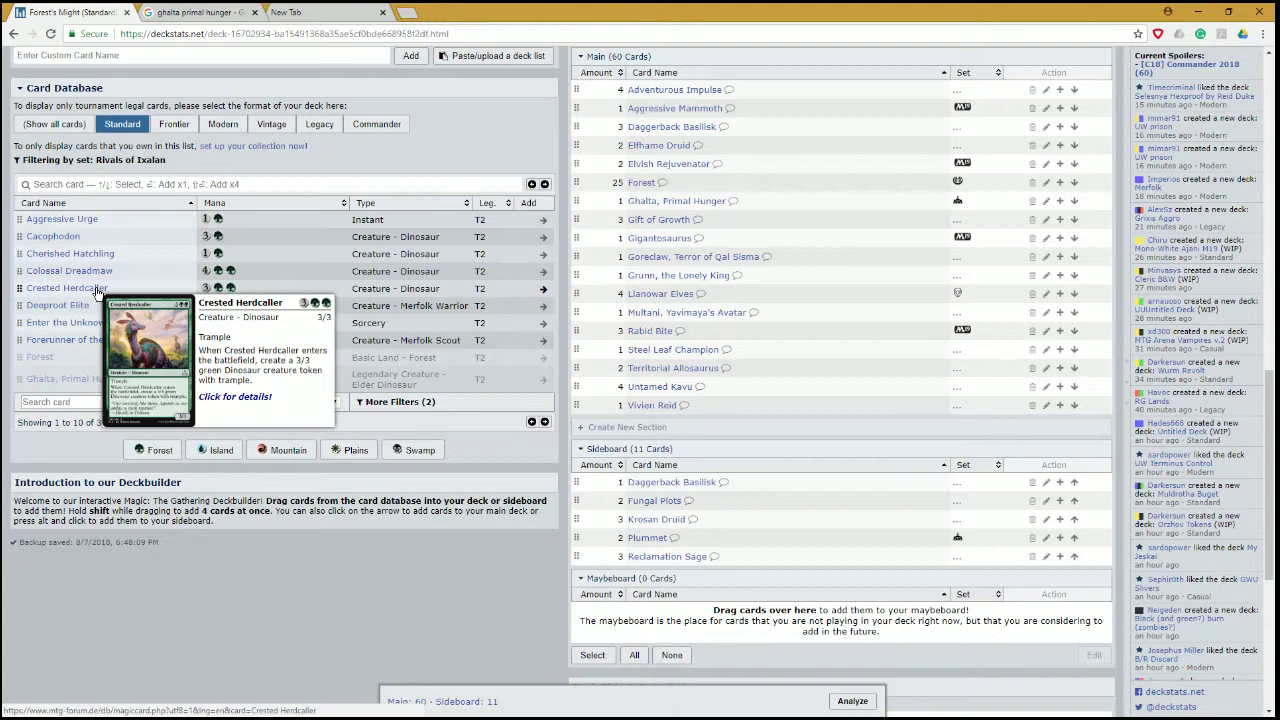
{"action": "left_click", "coordinate": [545, 188]}
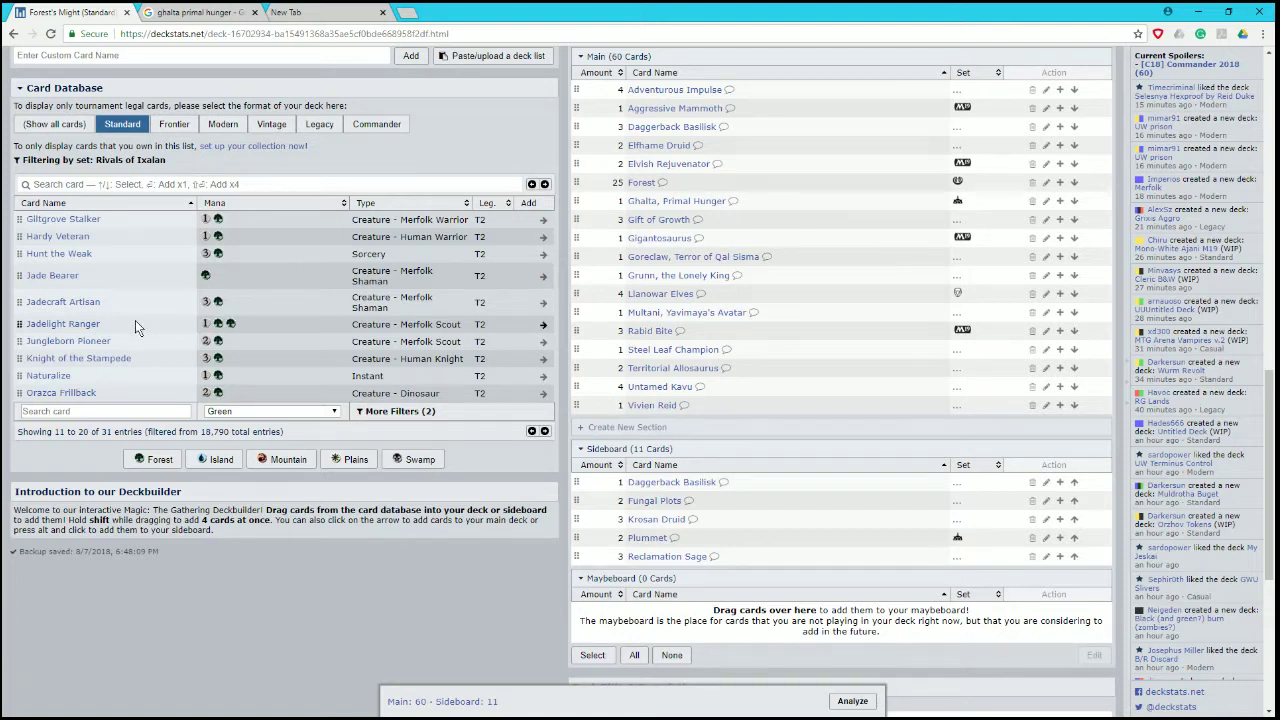
{"action": "mouse_move", "coordinate": [80, 328]}
{"action": "left_click", "coordinate": [545, 185]}
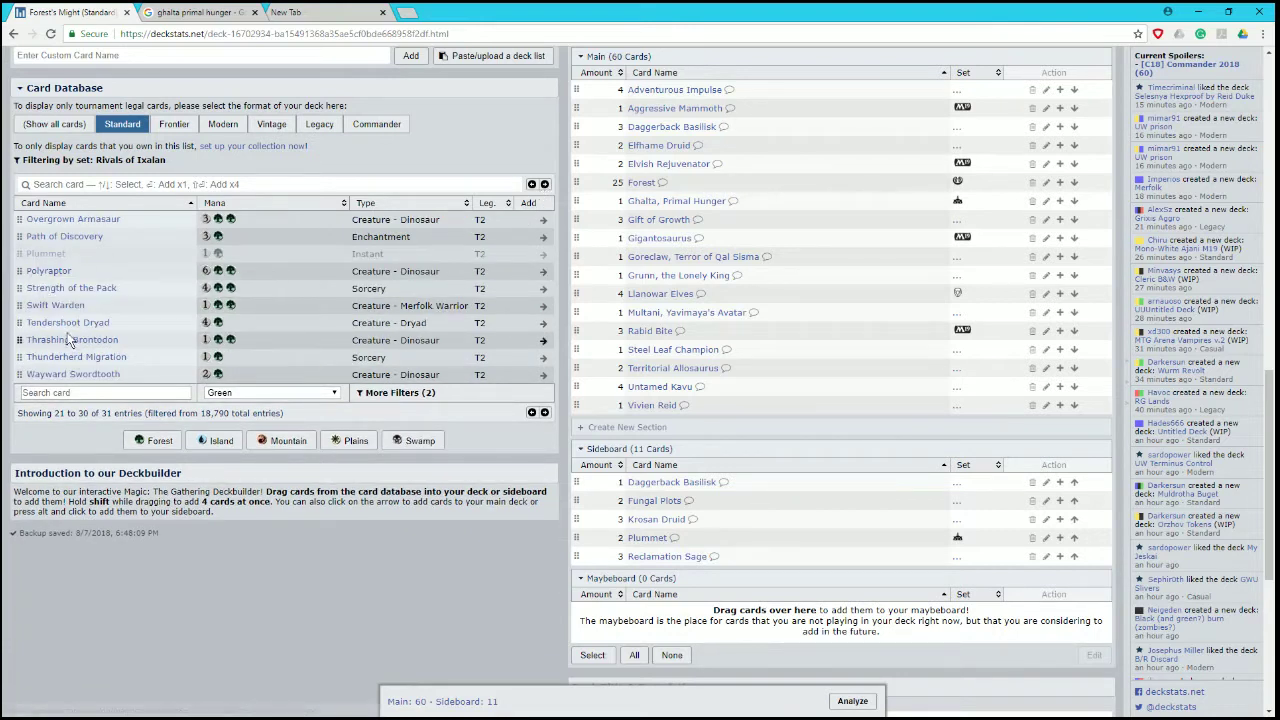
{"action": "left_click_drag", "start_coordinate": [78, 345], "coordinate": [680, 331]}
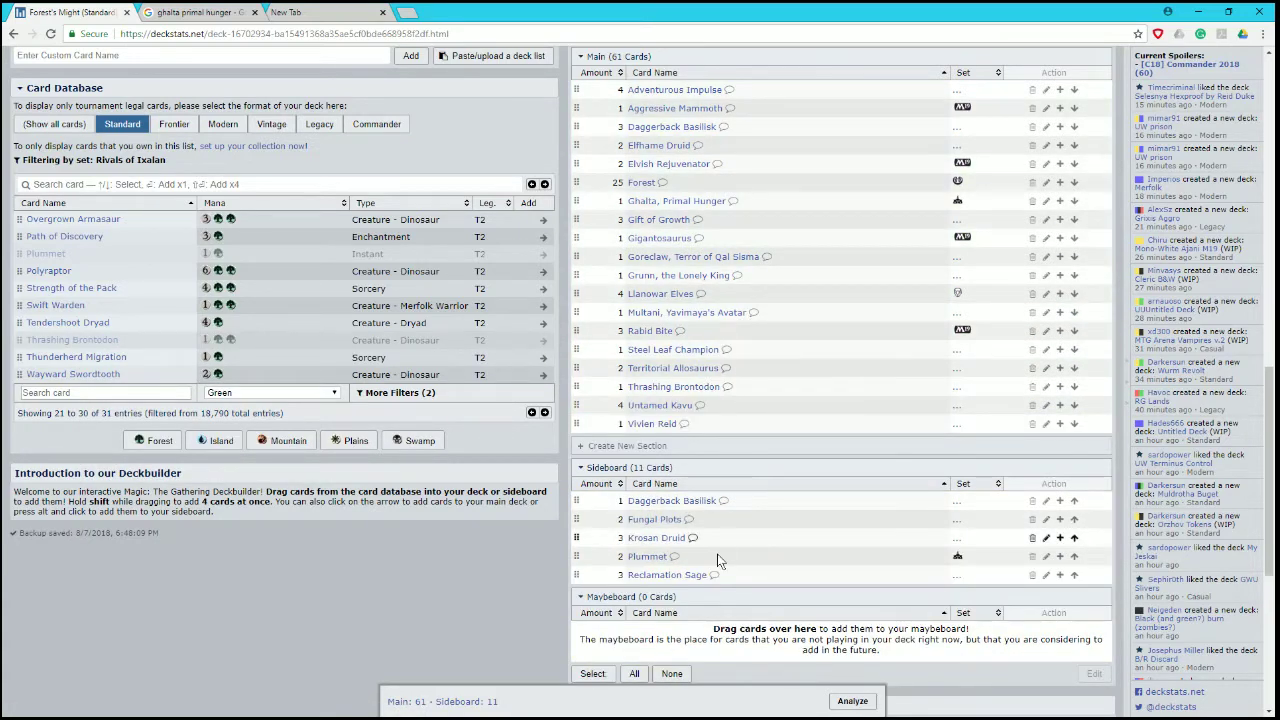
{"action": "left_click", "coordinate": [1060, 387]}
{"action": "left_click", "coordinate": [1060, 387]}
{"action": "left_click", "coordinate": [1032, 127]}
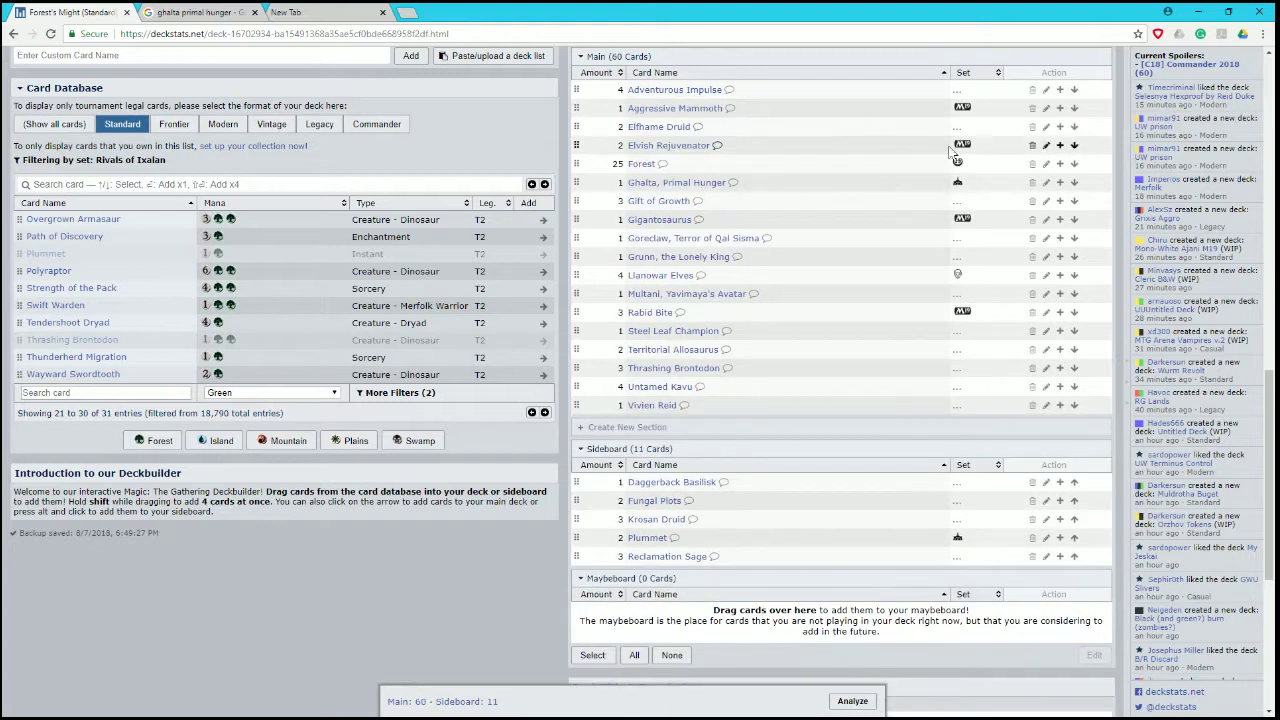
Remove Daggerback Basilisk from the sideboard and check the remaining Rivals of Ixalan green cards.
{"action": "mouse_move", "coordinate": [709, 370]}
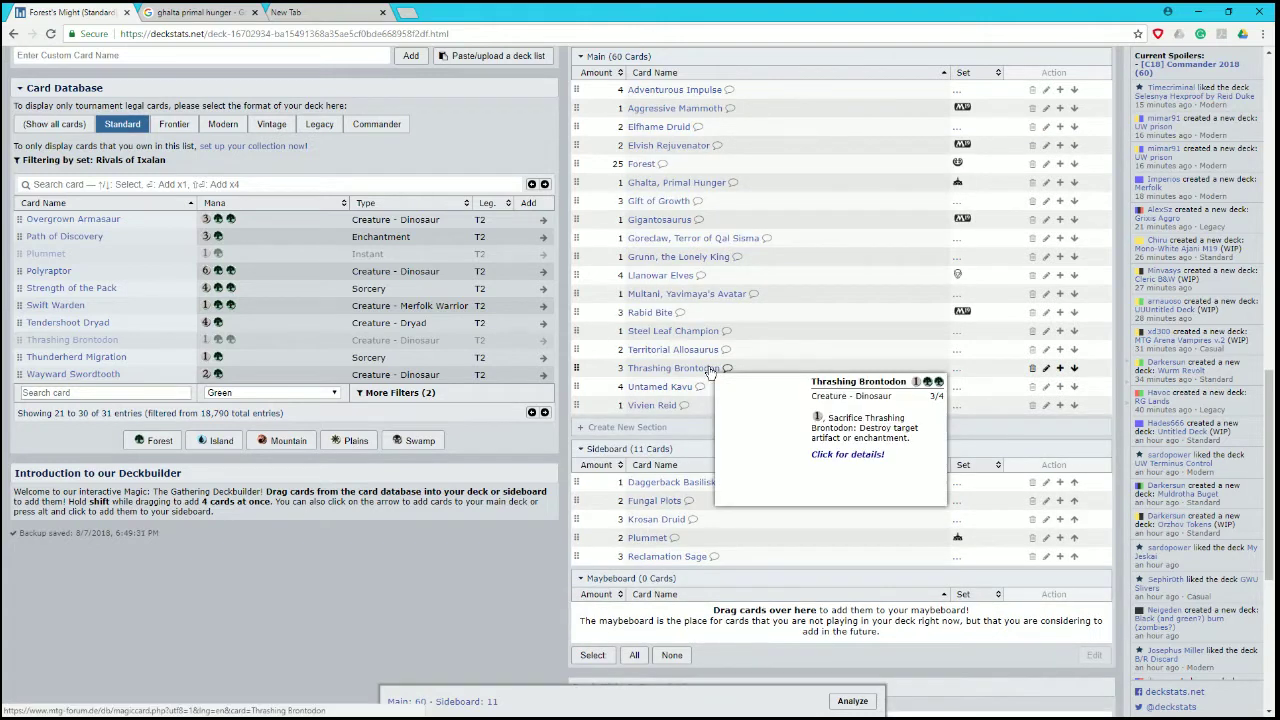
{"action": "mouse_move", "coordinate": [654, 318]}
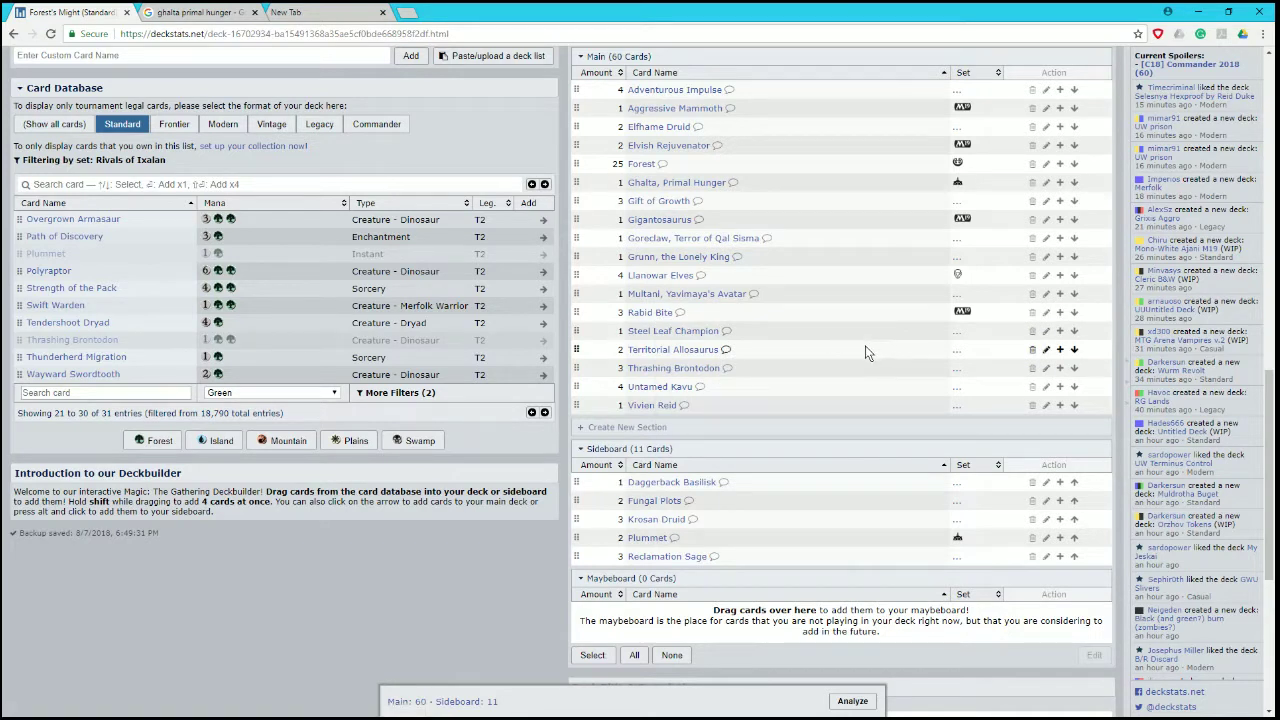
{"action": "mouse_move", "coordinate": [85, 316]}
{"action": "left_click", "coordinate": [1033, 483]}
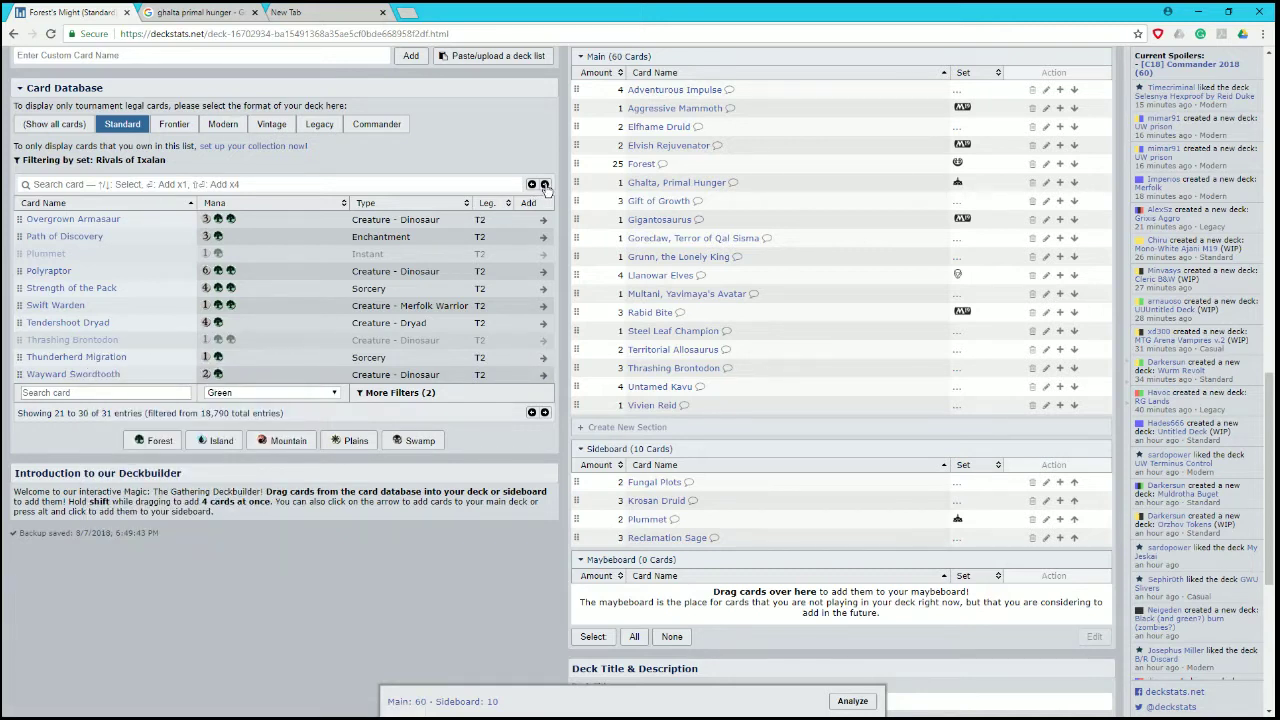
{"action": "mouse_move", "coordinate": [65, 325]}
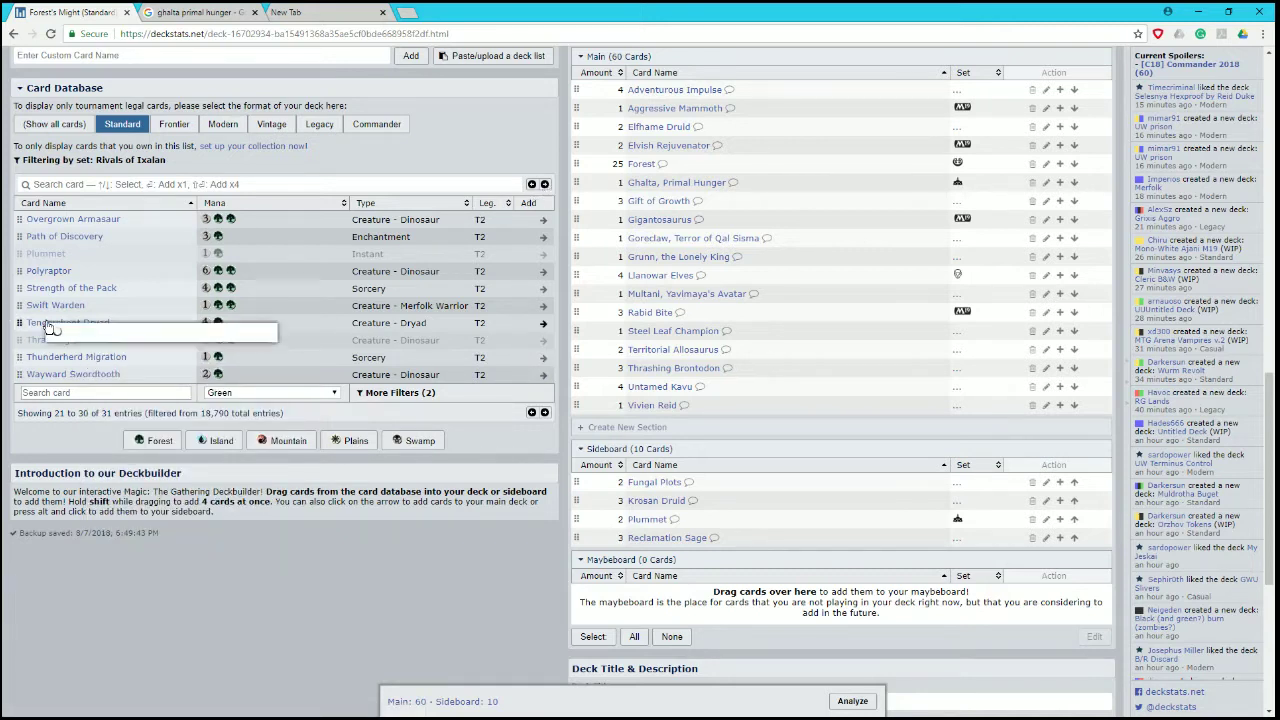
{"action": "left_click", "coordinate": [544, 186]}
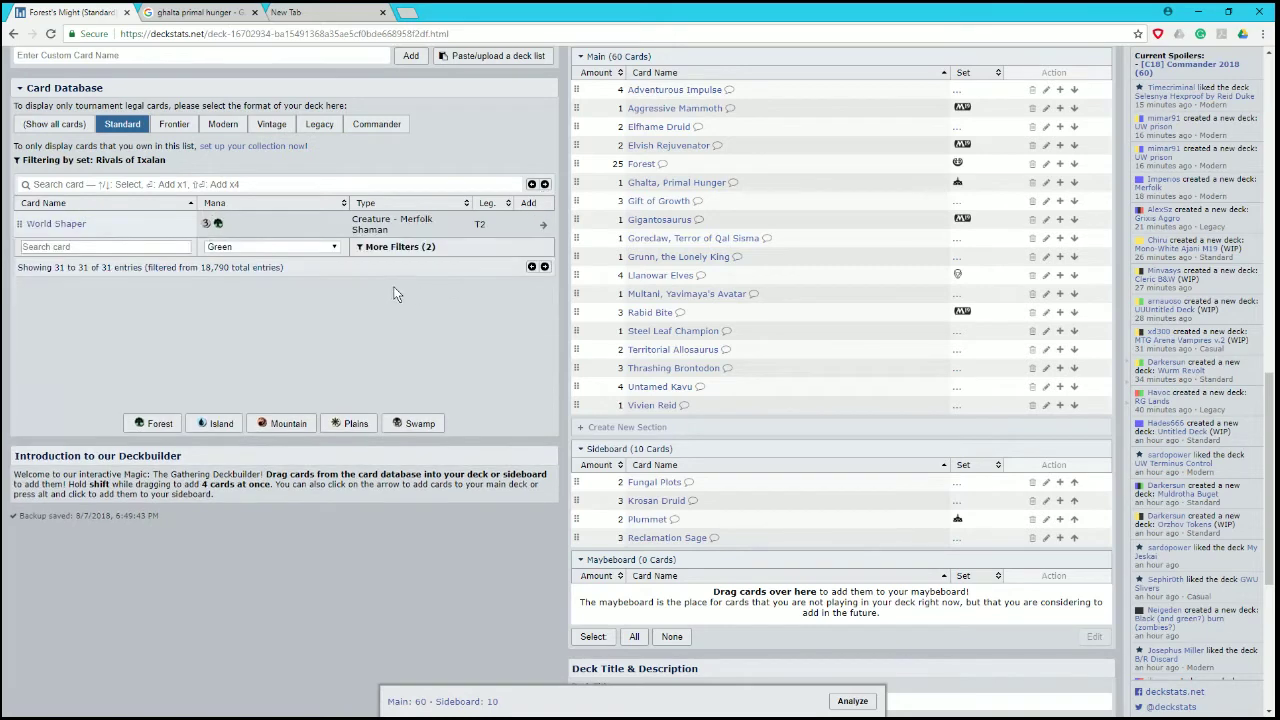
Set the card database's set filter to Ixalan, keeping the Standard format and green color.
{"action": "left_click", "coordinate": [472, 249]}
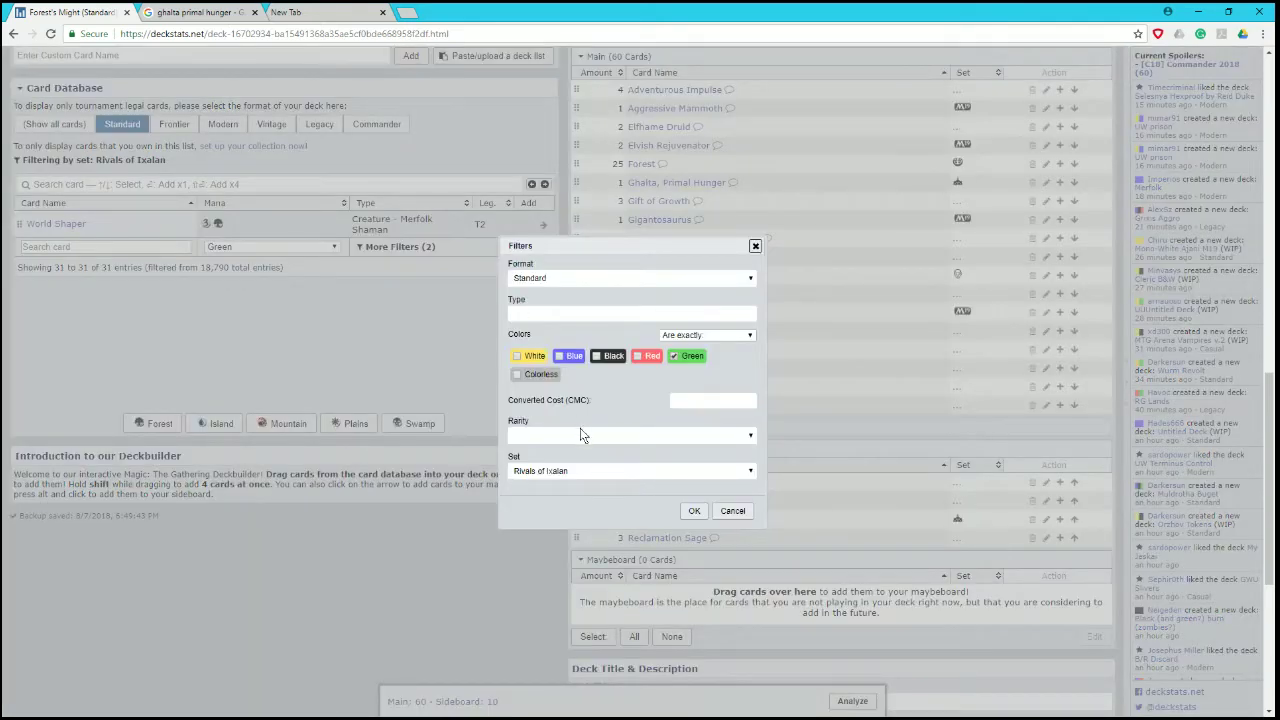
{"action": "left_click", "coordinate": [586, 471]}
{"action": "left_click", "coordinate": [564, 598]}
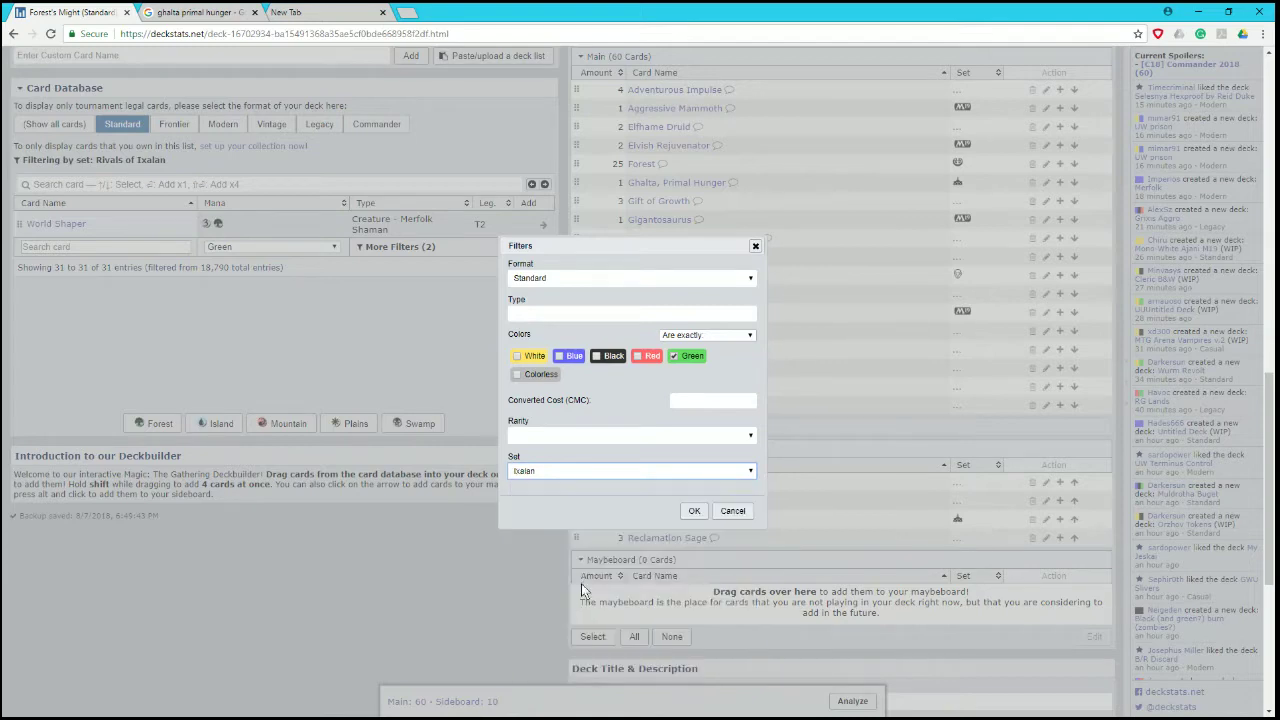
{"action": "left_click", "coordinate": [694, 511]}
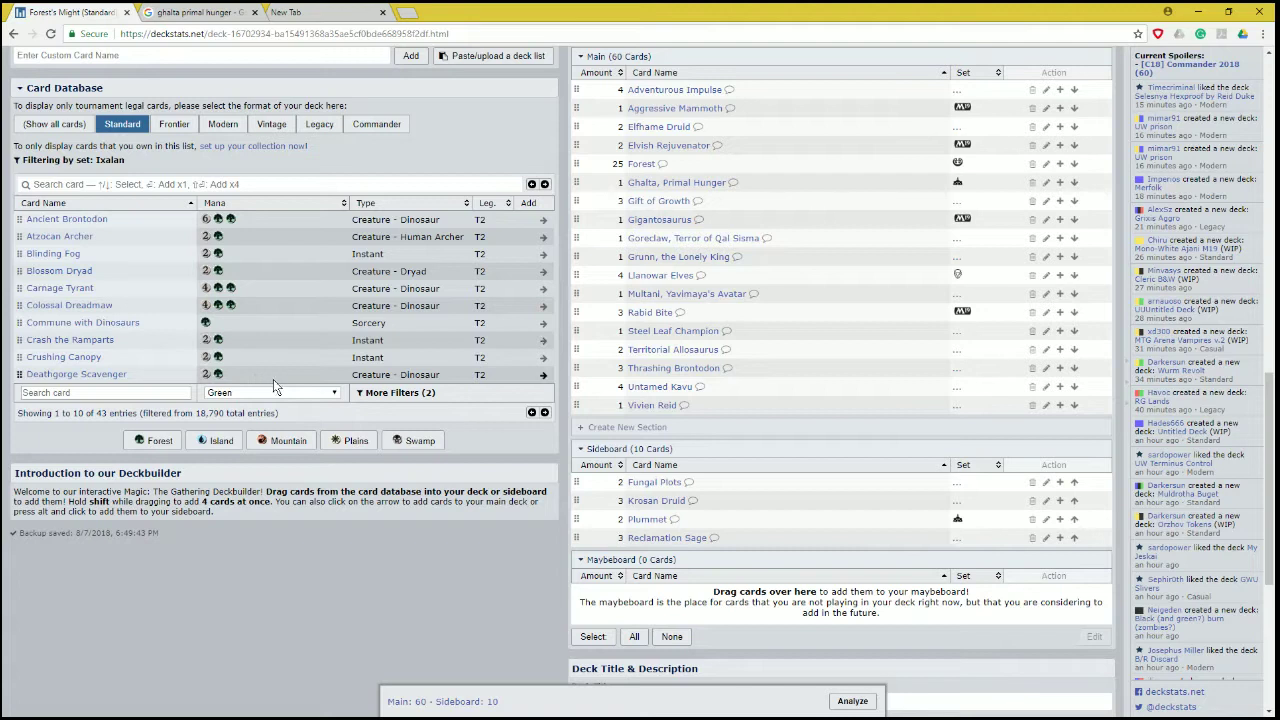
Replace Plummet in the sideboard with three copies of Crushing Canopy from the Ixalan cards.
{"action": "mouse_move", "coordinate": [93, 360]}
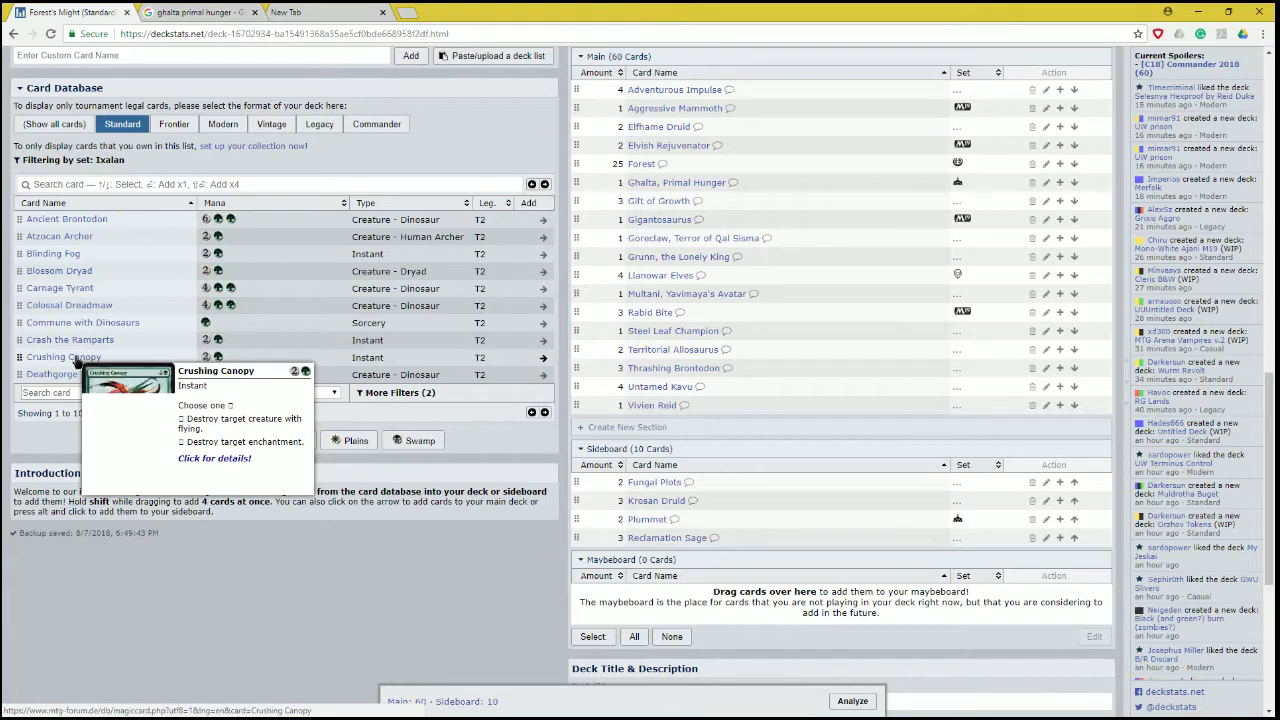
{"action": "left_click_drag", "start_coordinate": [78, 360], "coordinate": [778, 498]}
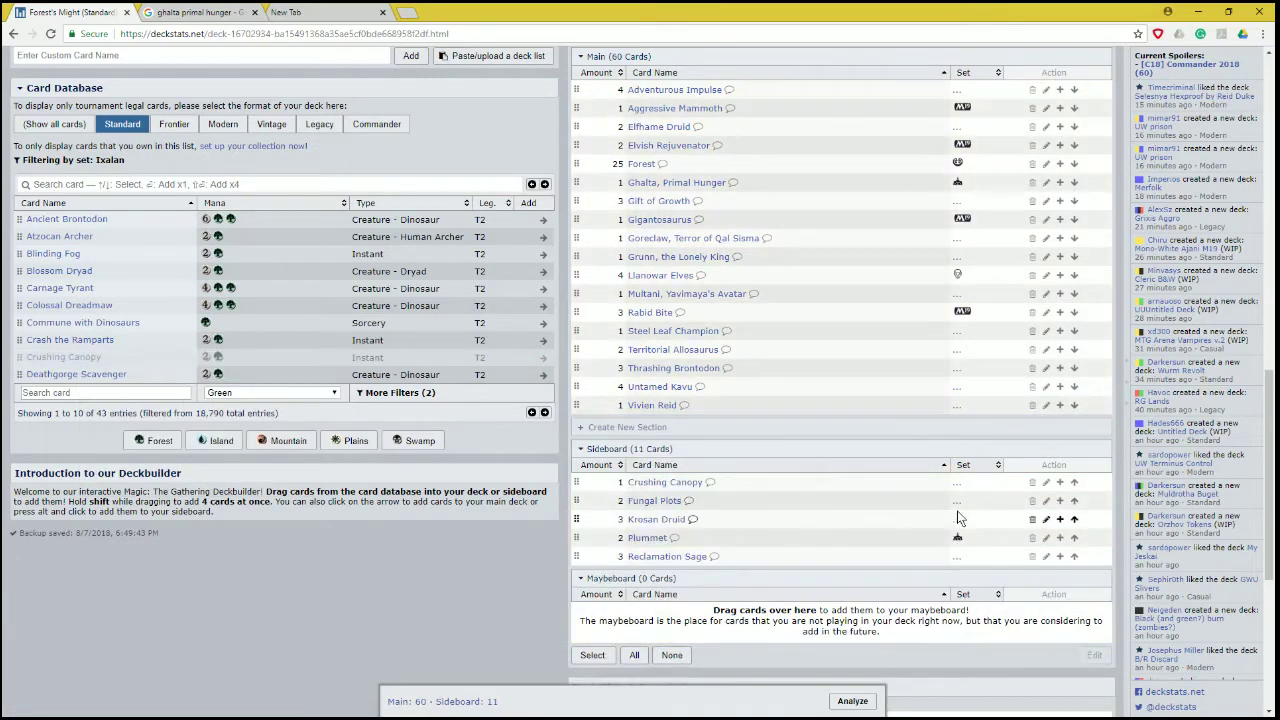
{"action": "left_click", "coordinate": [1060, 483]}
{"action": "left_click", "coordinate": [1032, 537]}
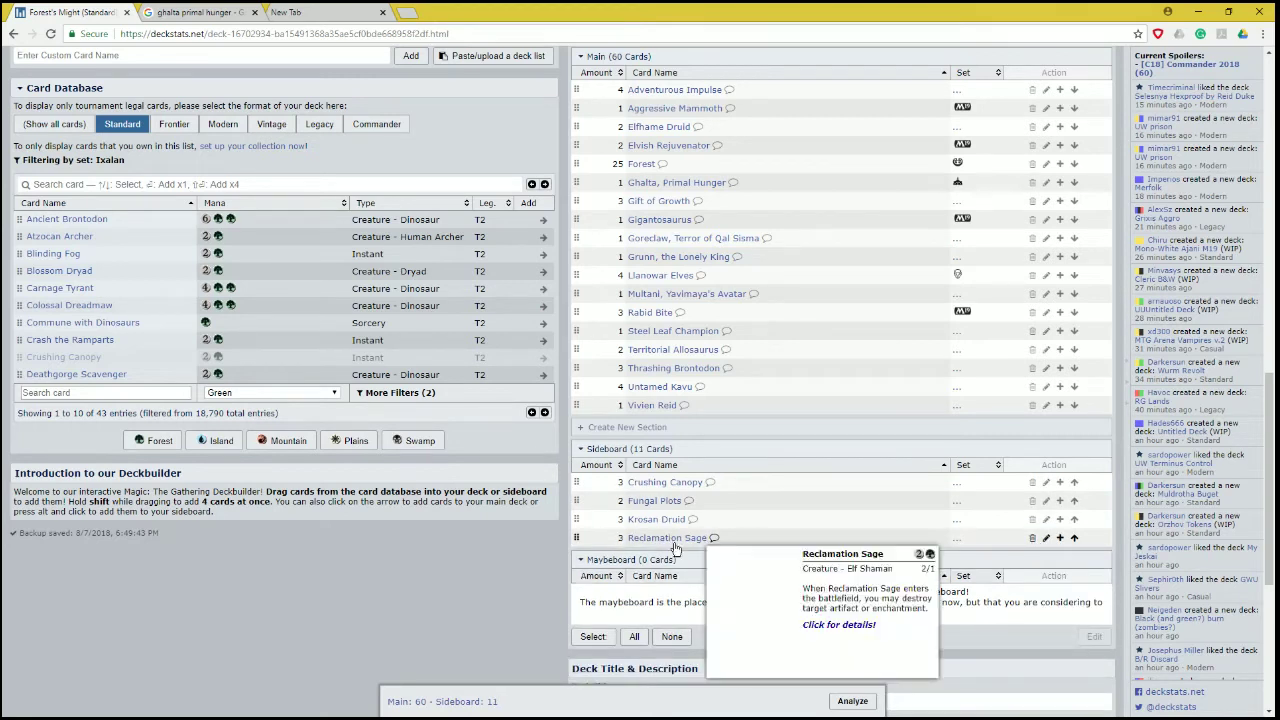
{"action": "mouse_move", "coordinate": [671, 541]}
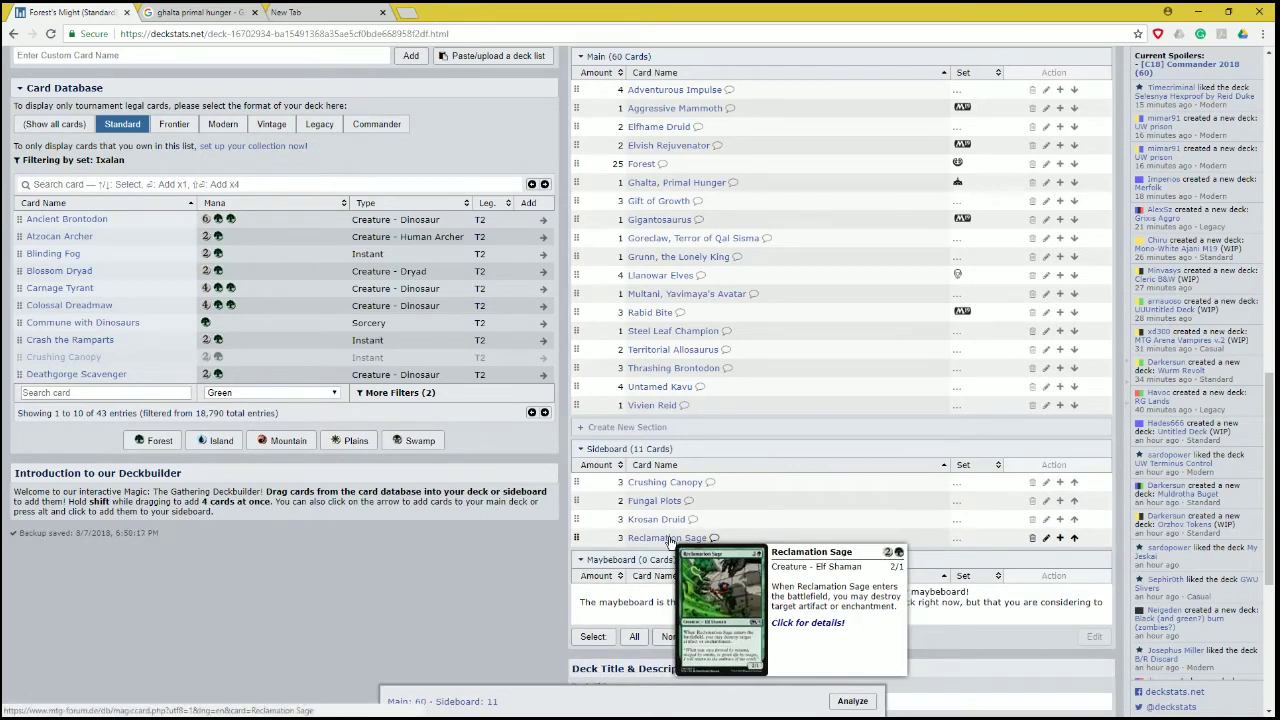
Continue through the Ixalan green cards and add three copies of Pounce to the sideboard.
{"action": "left_click", "coordinate": [544, 186]}
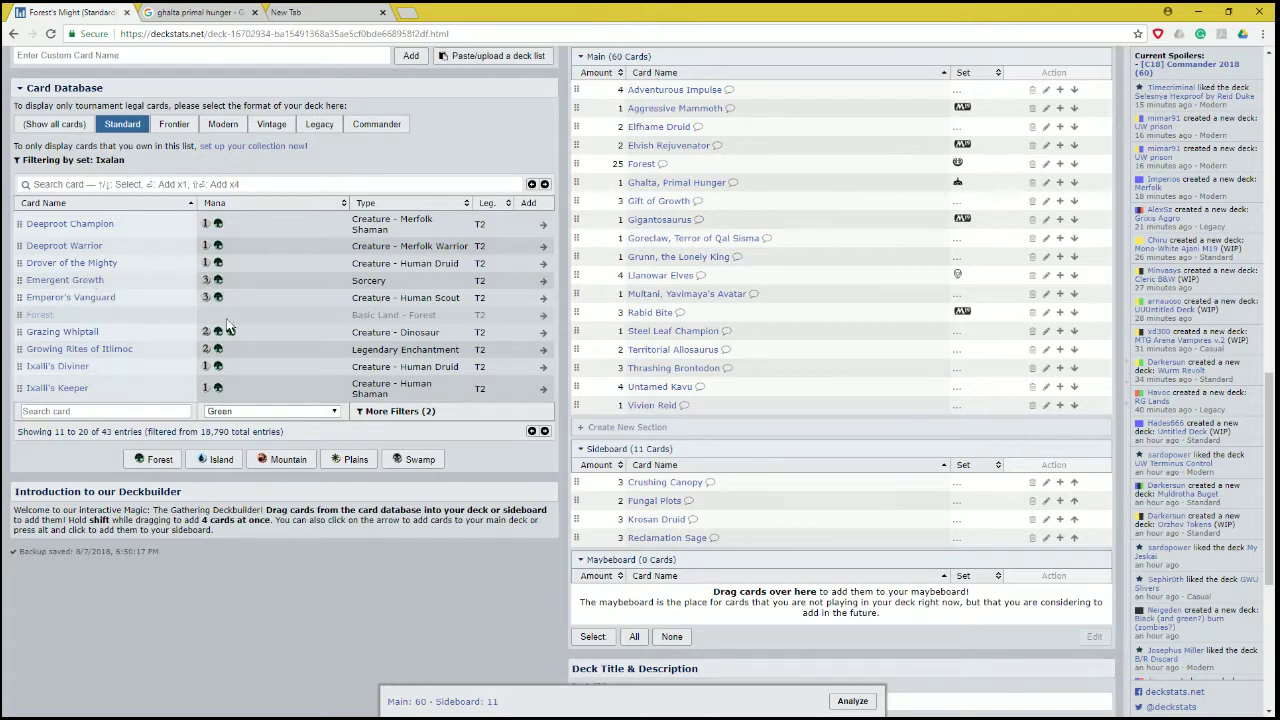
{"action": "mouse_move", "coordinate": [113, 355]}
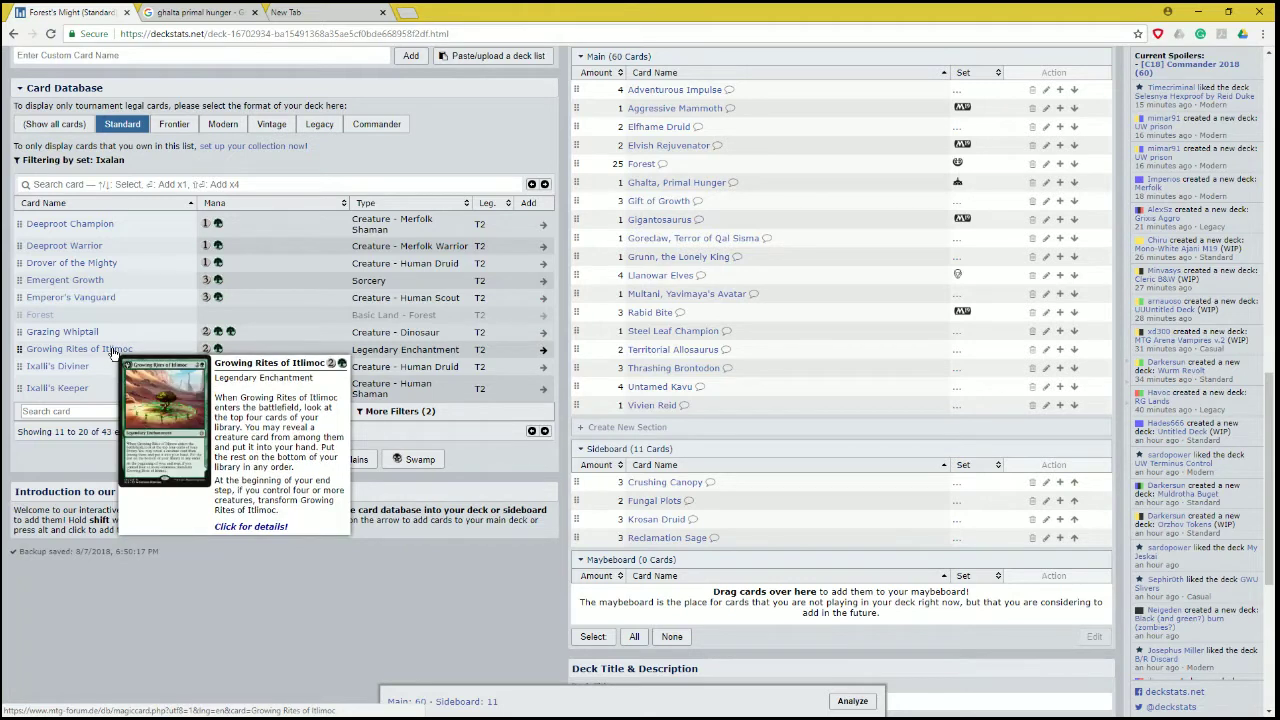
{"action": "left_click", "coordinate": [545, 186]}
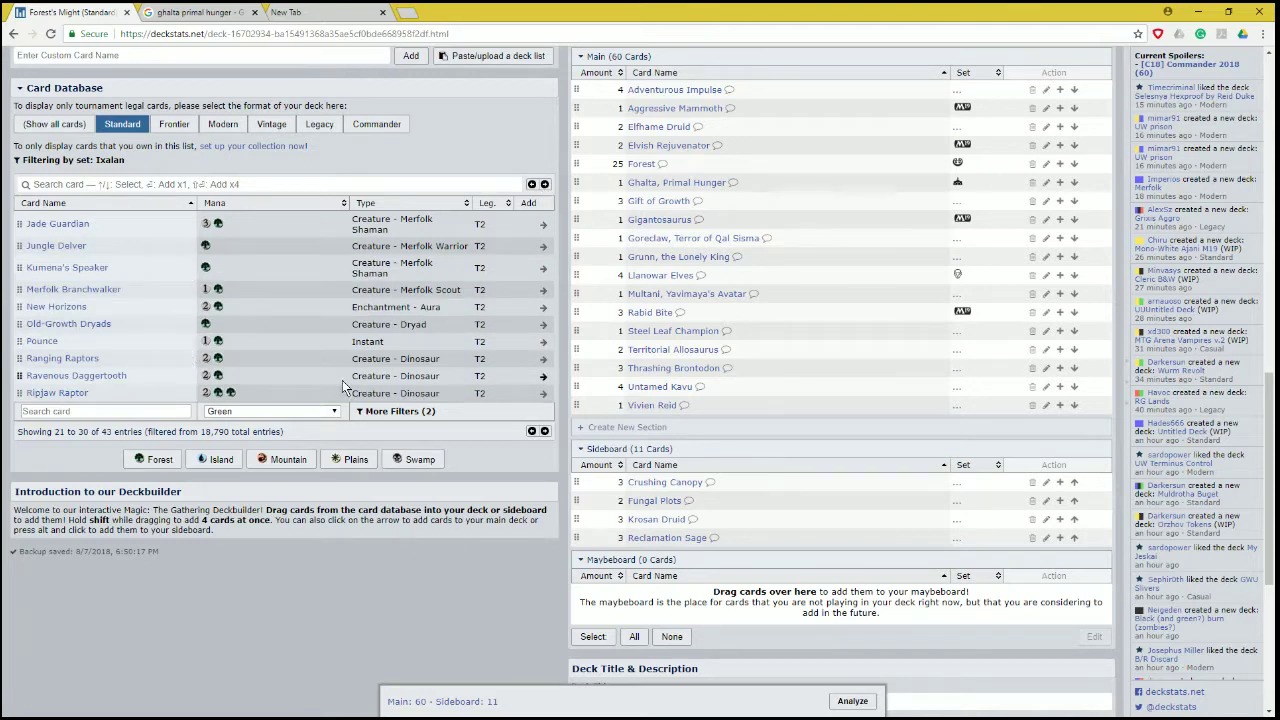
{"action": "mouse_move", "coordinate": [43, 348]}
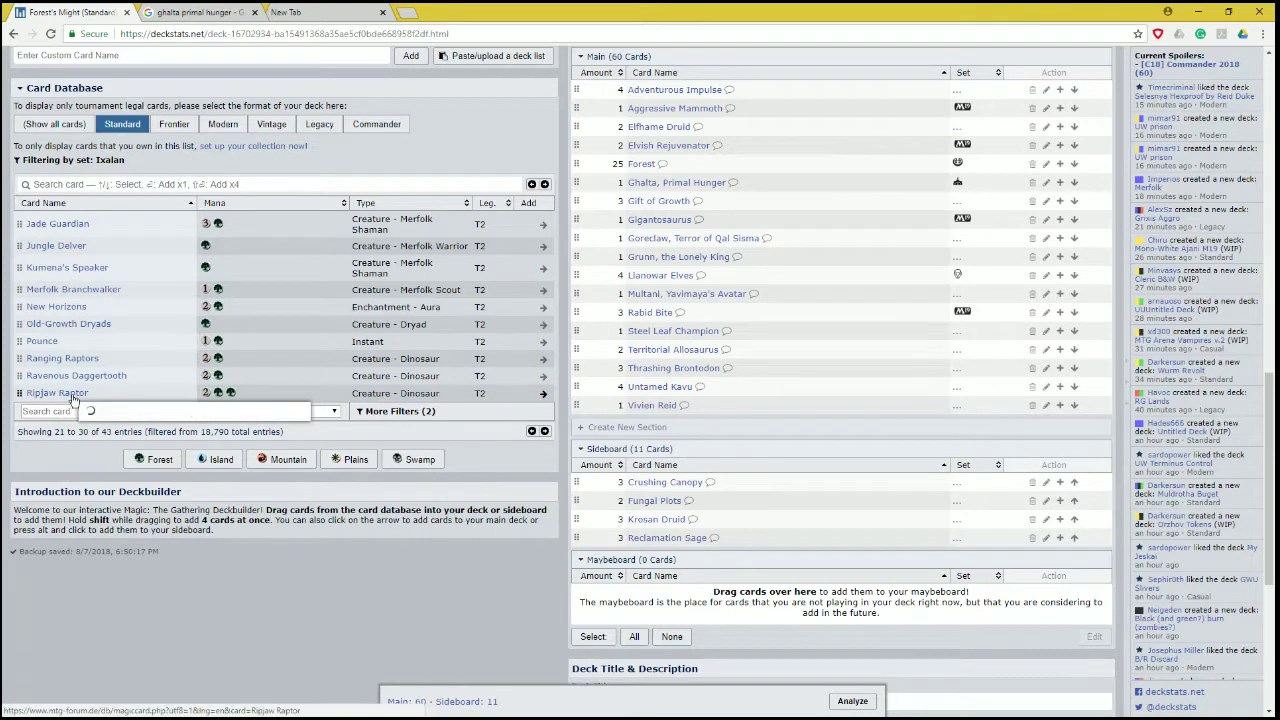
{"action": "mouse_move", "coordinate": [76, 396]}
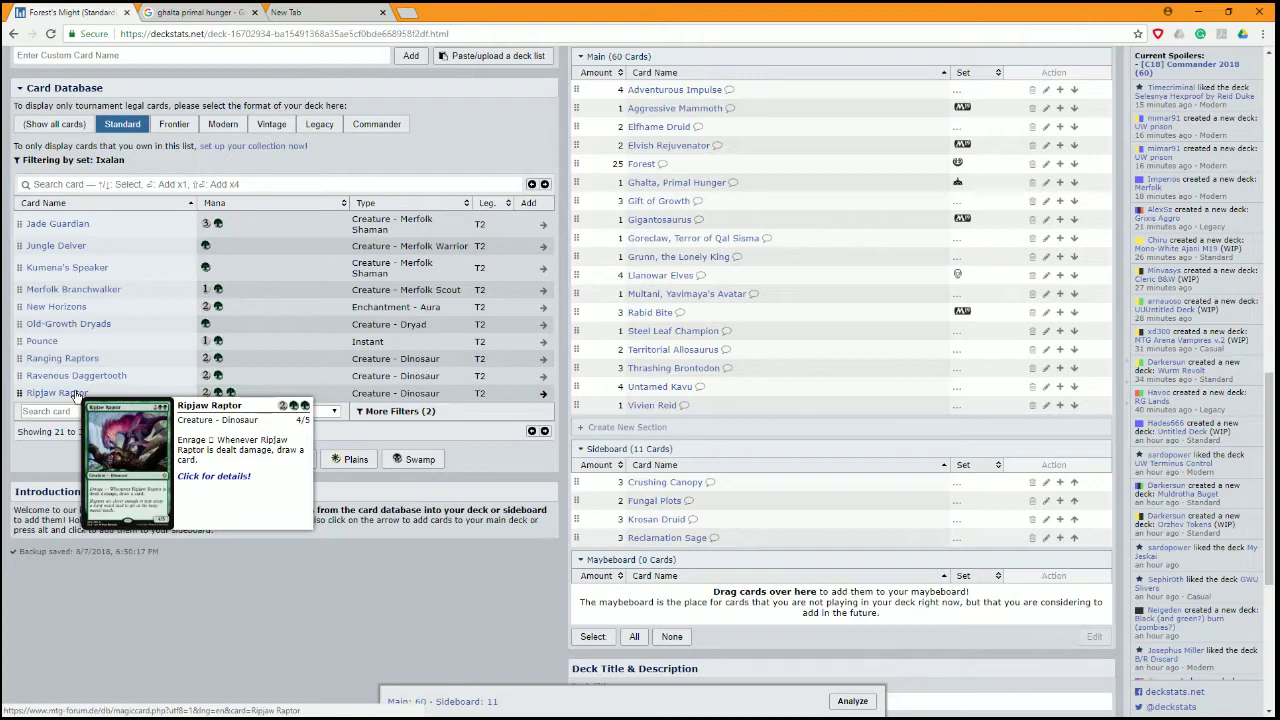
{"action": "left_click_drag", "start_coordinate": [42, 341], "coordinate": [1089, 517]}
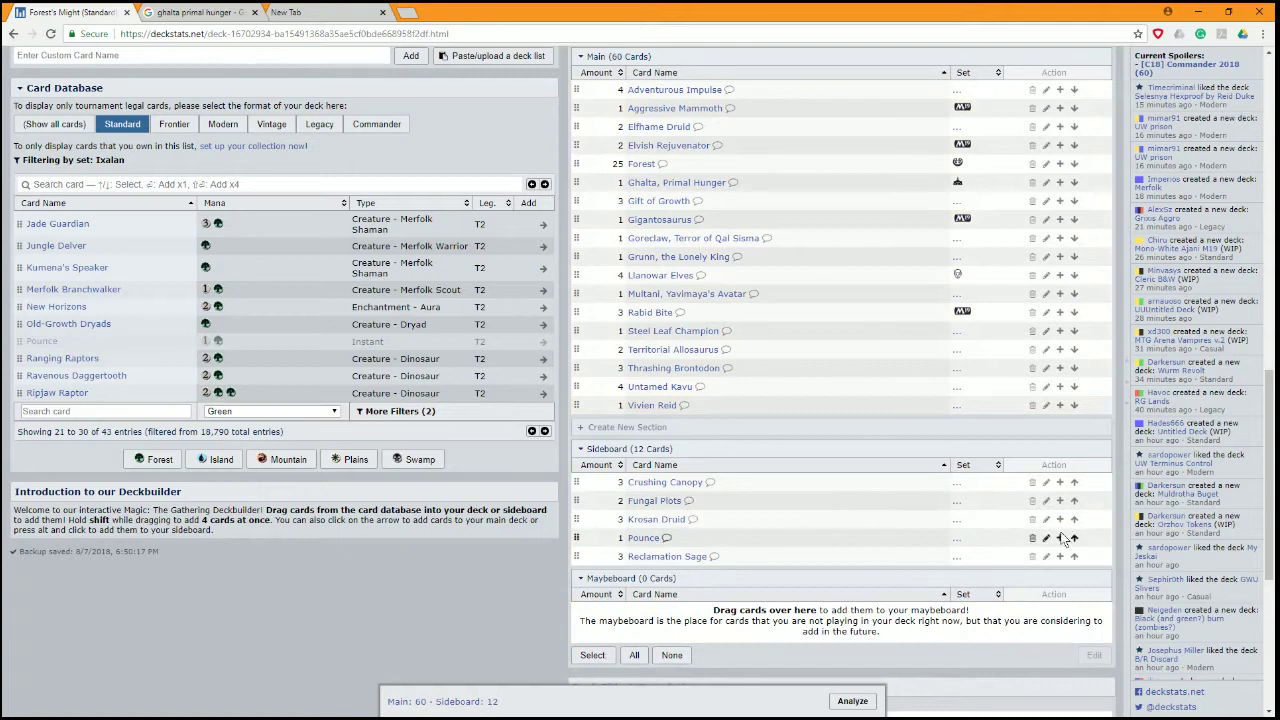
{"action": "double_click", "coordinate": [1061, 538]}
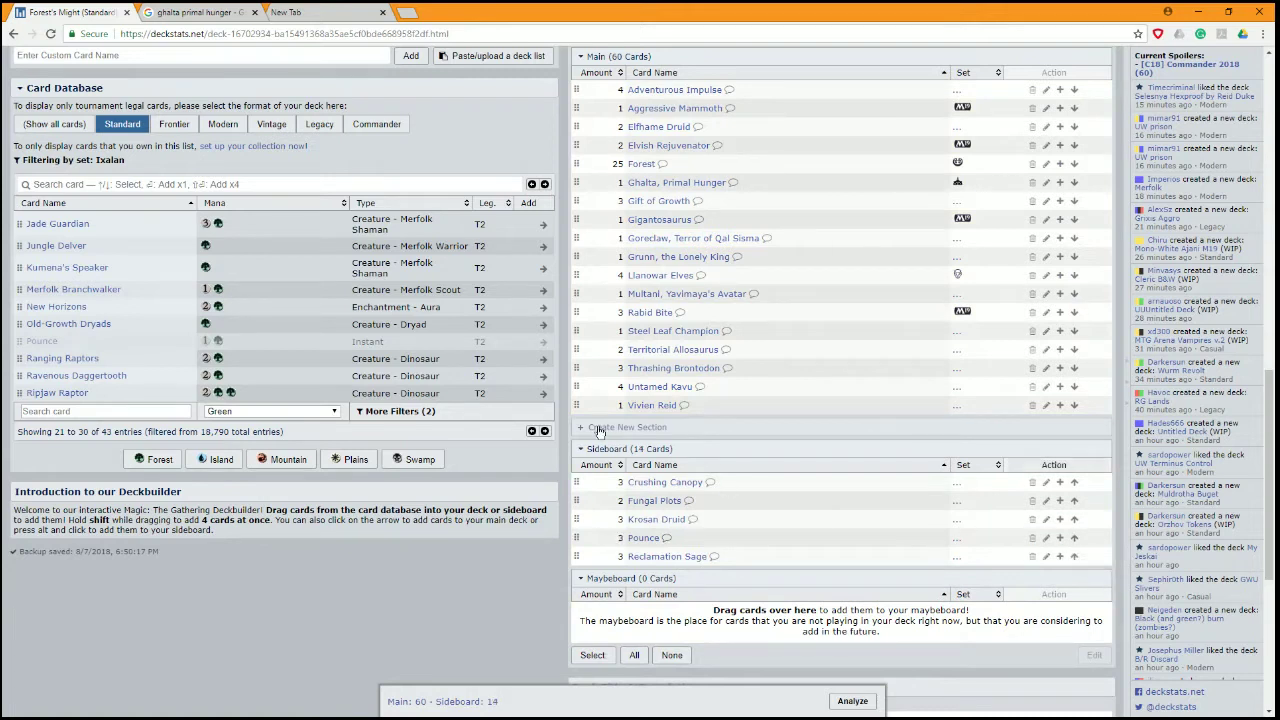
Check the last Ixalan green cards, then put one Territorial Allosaurus in the sideboard while keeping two copies in the main deck.
{"action": "left_click", "coordinate": [545, 185]}
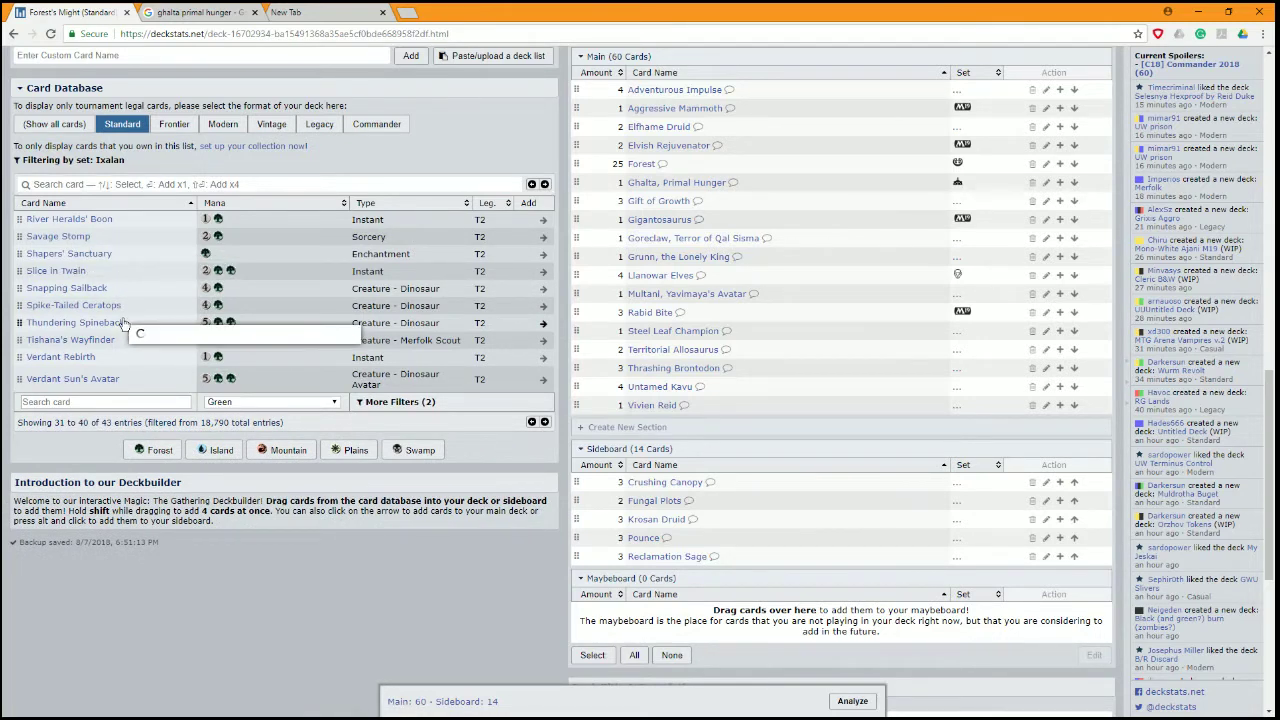
{"action": "left_click", "coordinate": [544, 185]}
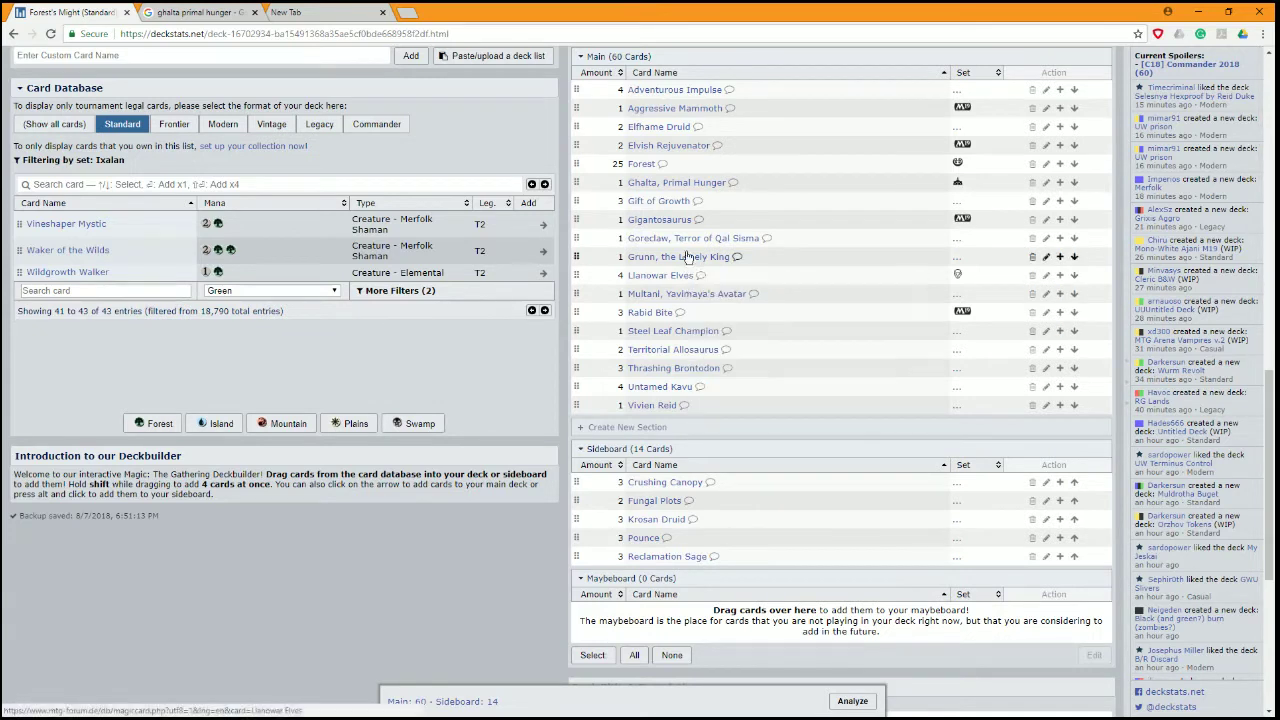
{"action": "mouse_move", "coordinate": [684, 130]}
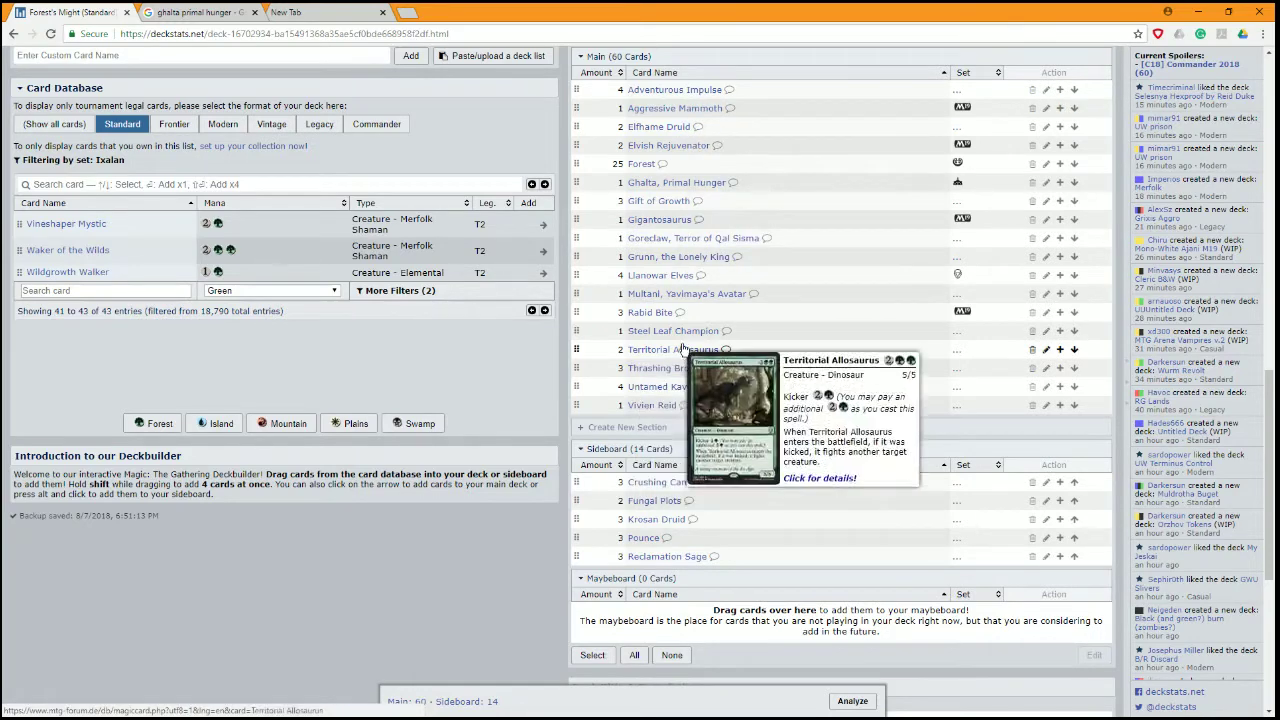
{"action": "mouse_move", "coordinate": [686, 350]}
{"action": "left_click", "coordinate": [1074, 349]}
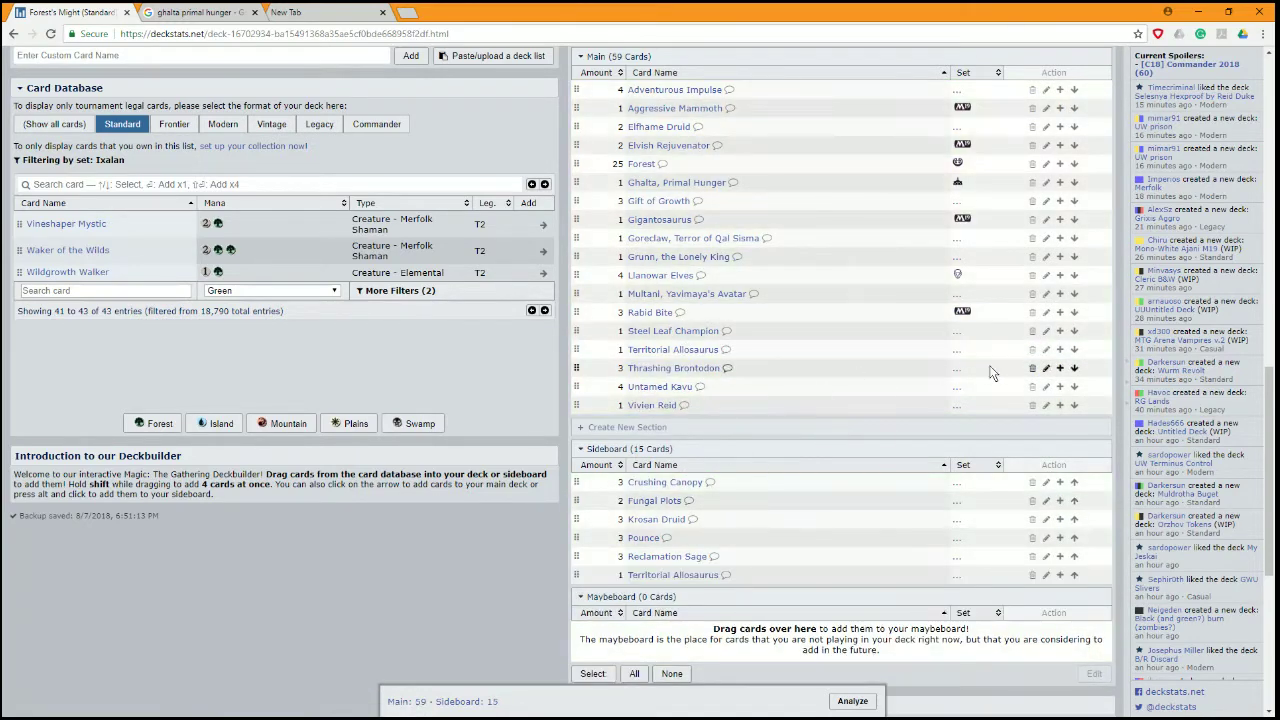
{"action": "left_click", "coordinate": [1060, 349]}
{"action": "mouse_move", "coordinate": [643, 521]}
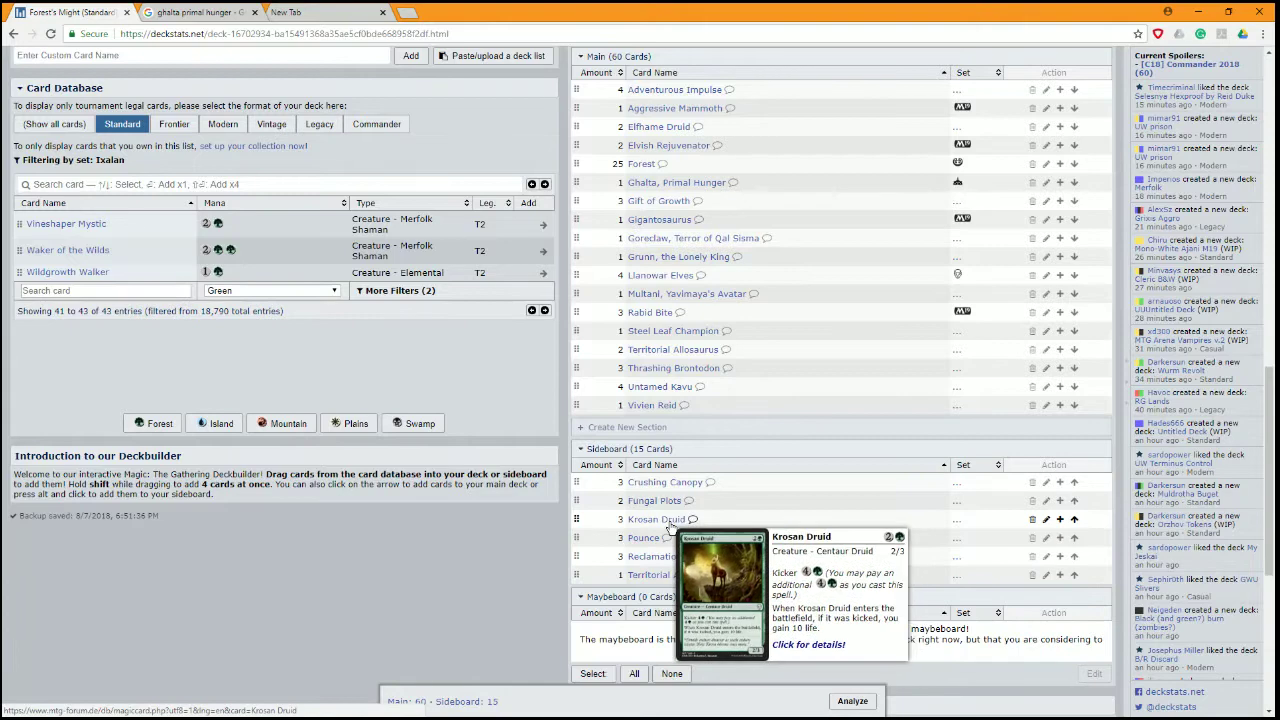
{"action": "mouse_move", "coordinate": [683, 242]}
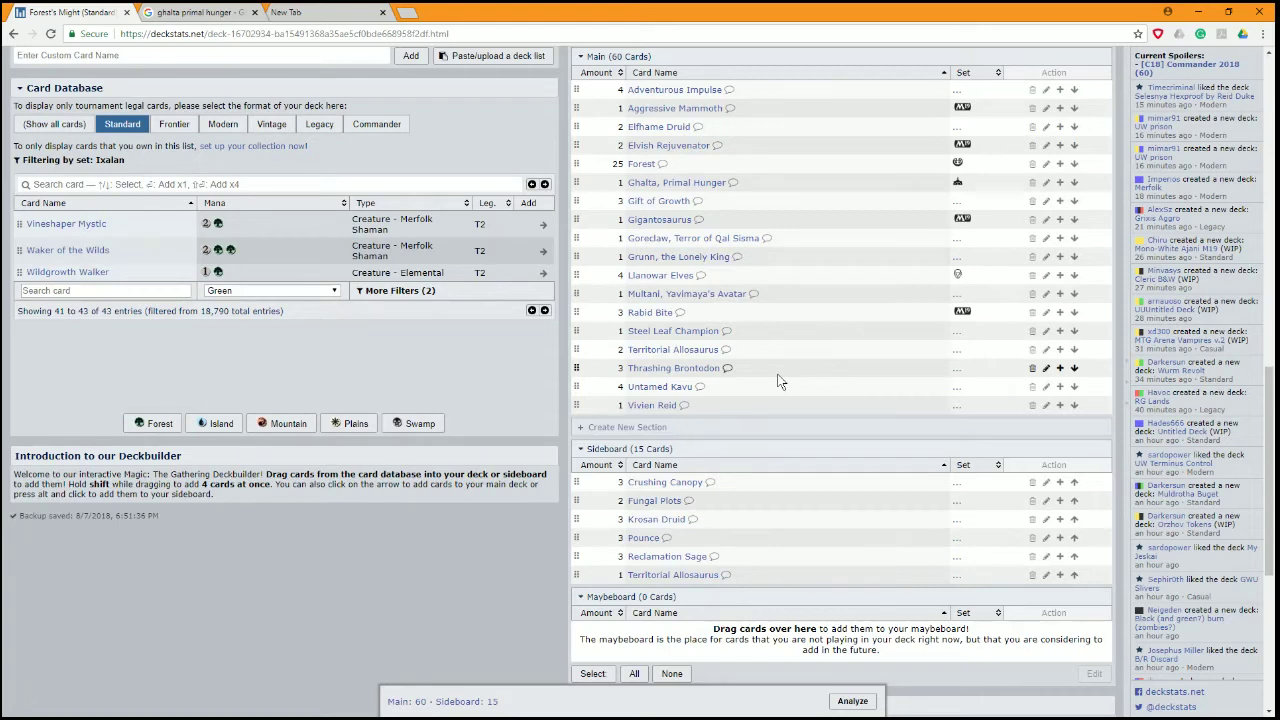
{"action": "scroll", "coordinate": [783, 375], "scroll_direction": "down", "scroll_amount": 4}
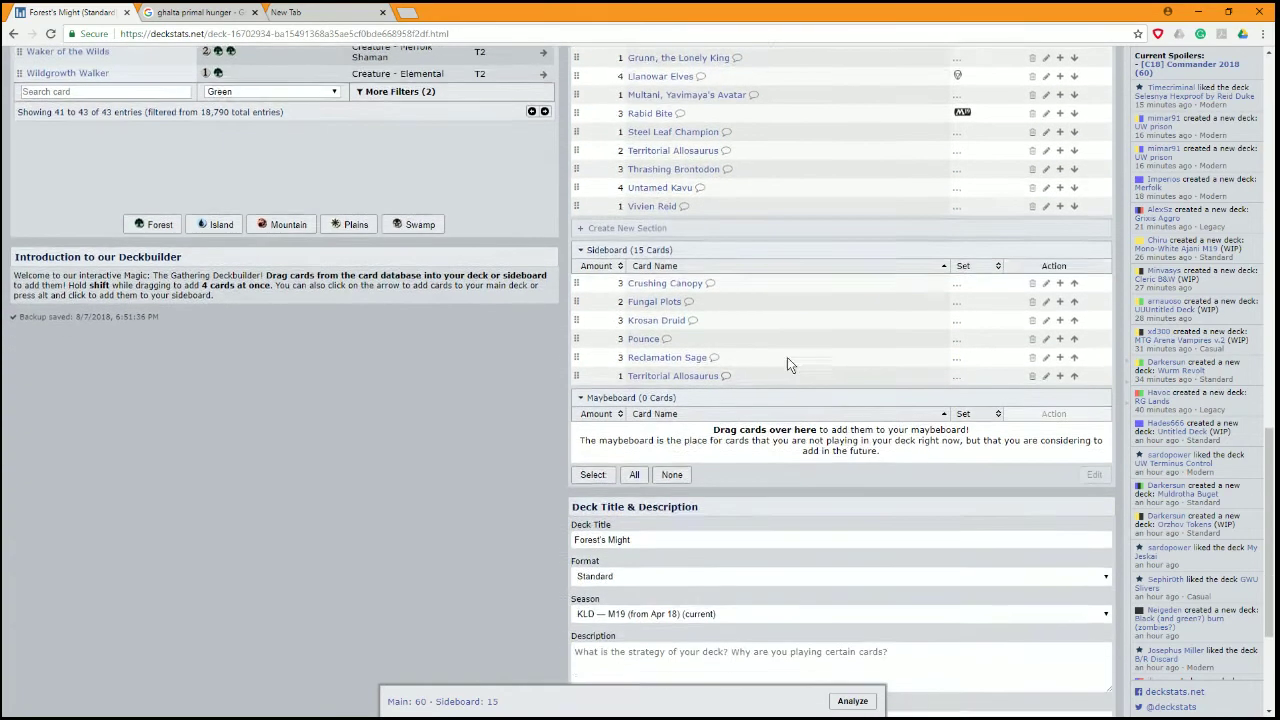
Rename the deck "Forest's Might v2.0 RAMP" and analyze it to review its statistics and card list.
{"action": "left_click", "coordinate": [662, 365]}
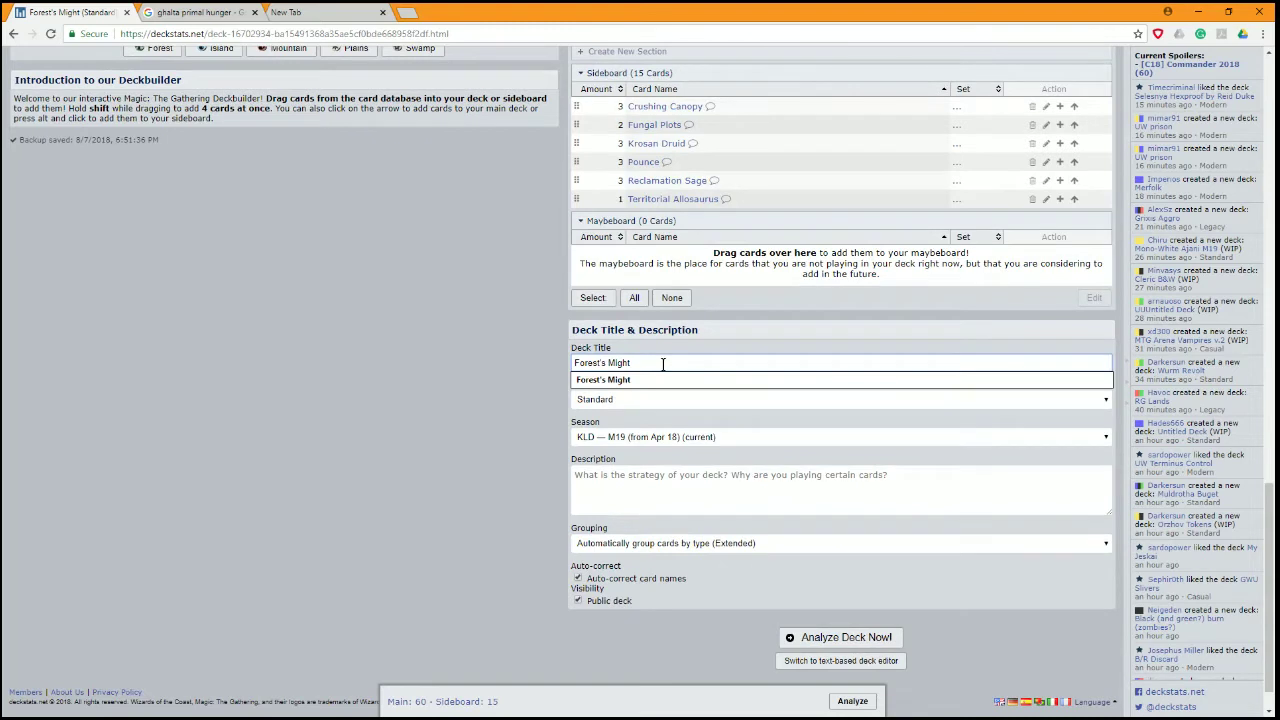
{"action": "type", "text": "v2.0 RAMP"}
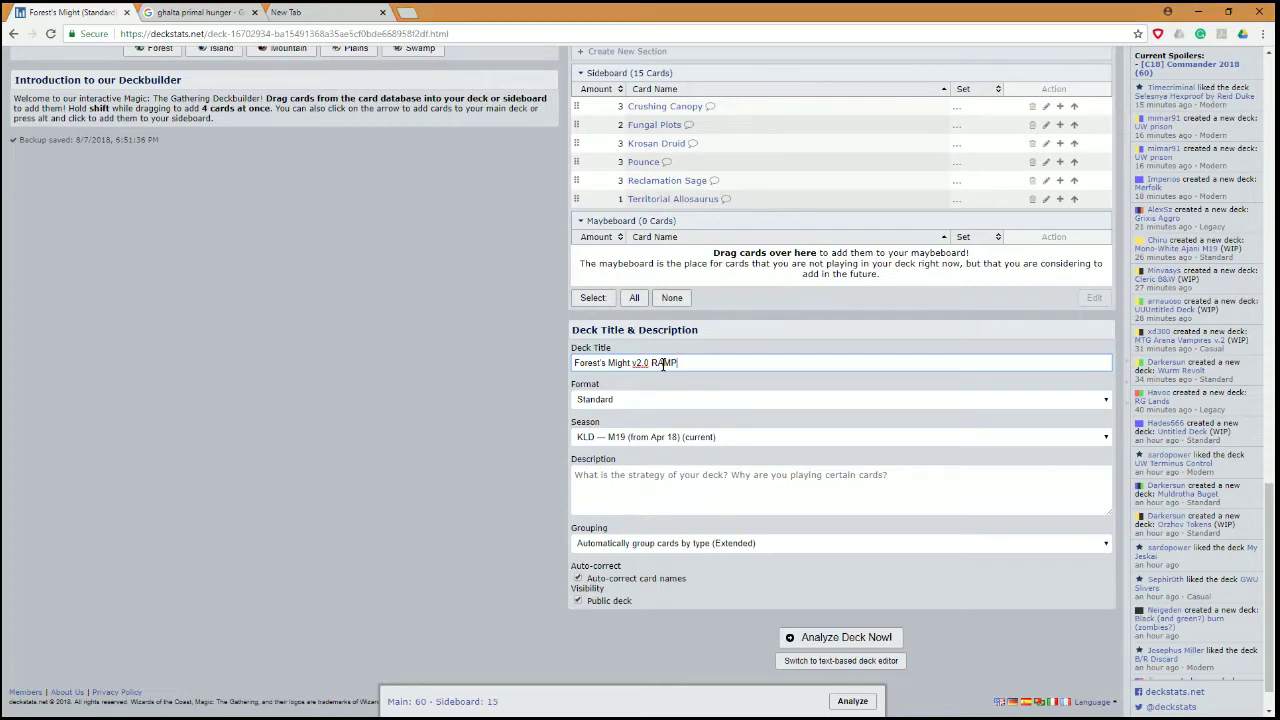
{"action": "left_click", "coordinate": [812, 638]}
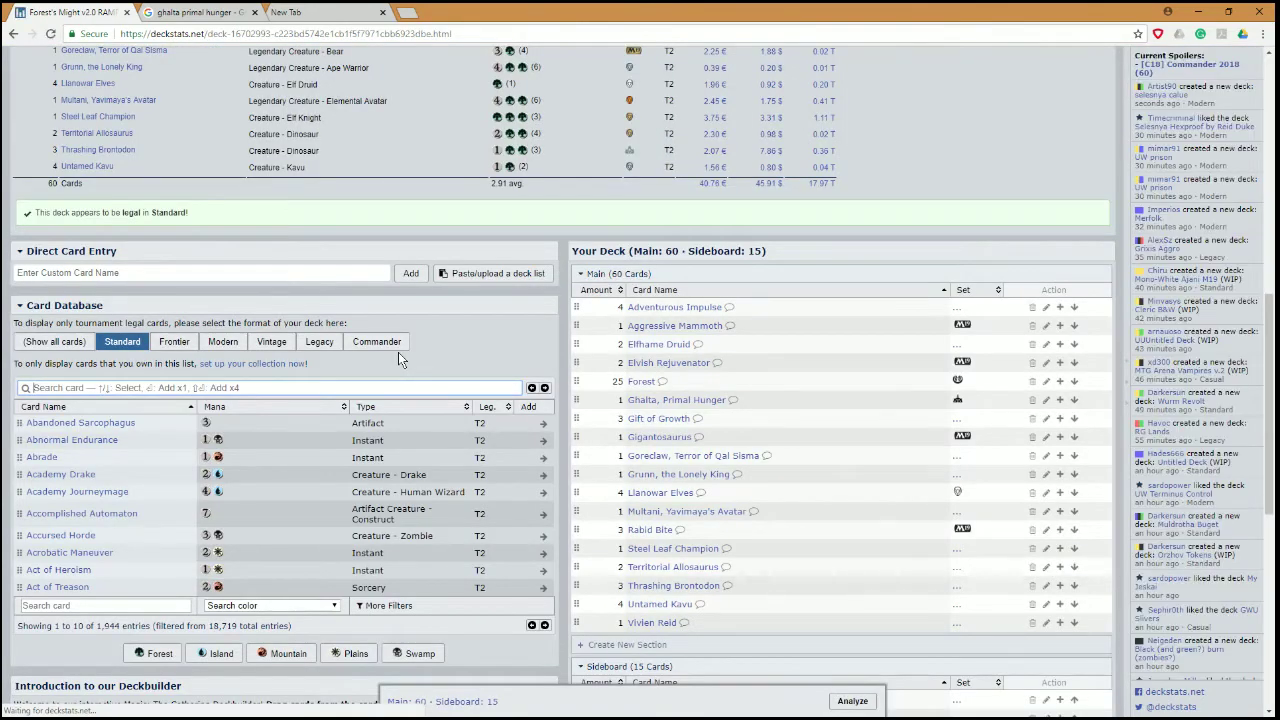
{"action": "scroll", "coordinate": [430, 330], "scroll_direction": "up", "scroll_amount": 4}
{"action": "scroll", "coordinate": [435, 320], "scroll_direction": "up", "scroll_amount": 3}
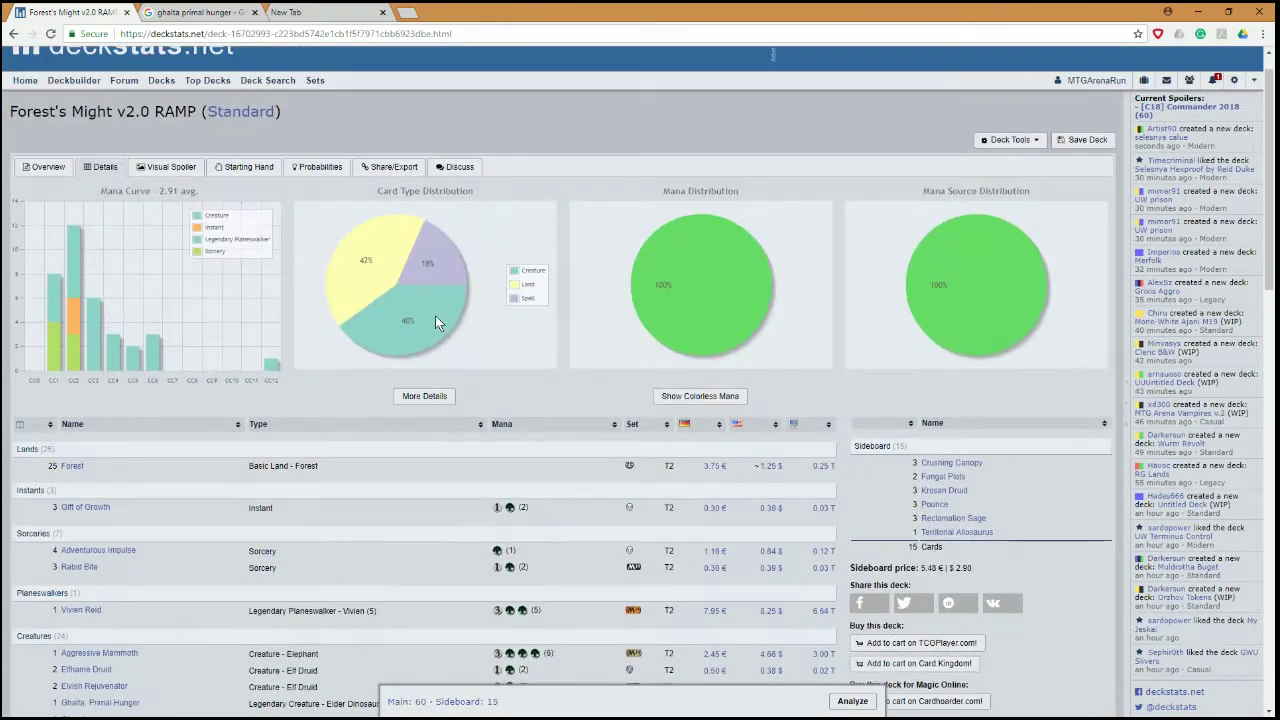
{"action": "scroll", "coordinate": [440, 322], "scroll_direction": "down", "scroll_amount": 4}
{"action": "scroll", "coordinate": [451, 335], "scroll_direction": "down", "scroll_amount": 5}
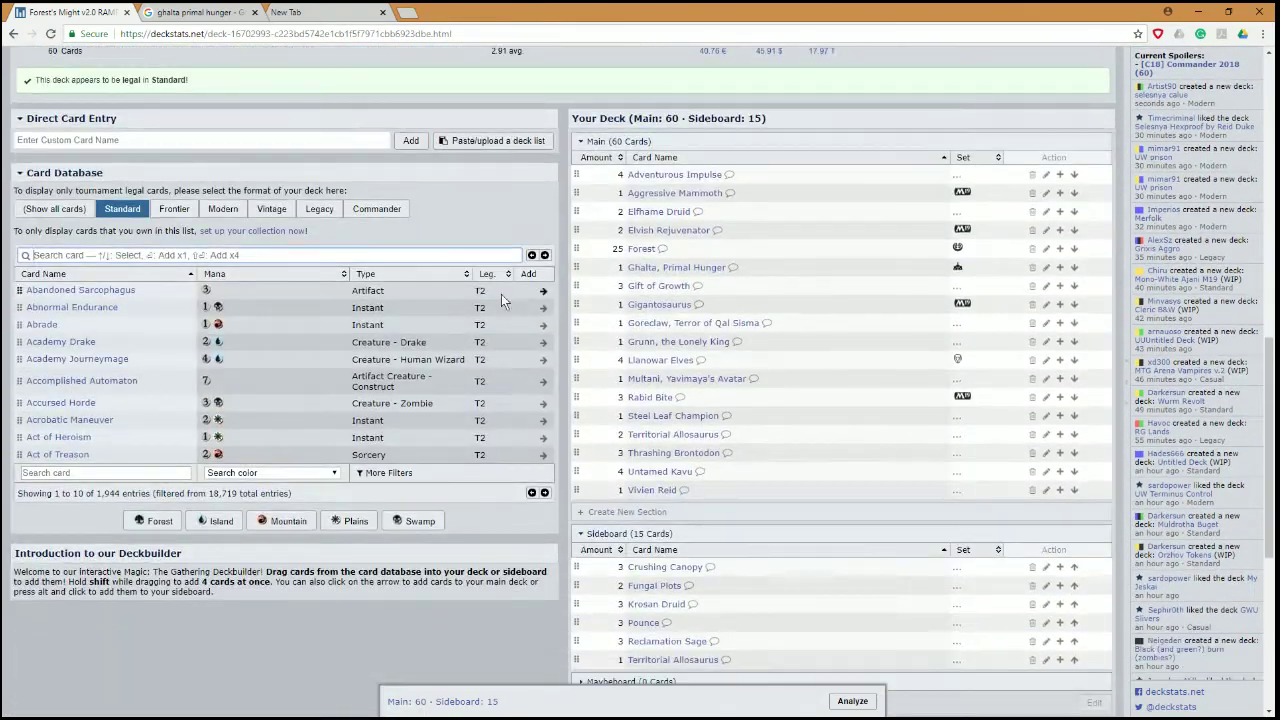
Reduce the Forests in the main deck to 22 copies.
{"action": "mouse_move", "coordinate": [683, 215]}
{"action": "left_click", "coordinate": [1046, 248]}
{"action": "left_click", "coordinate": [553, 261]}
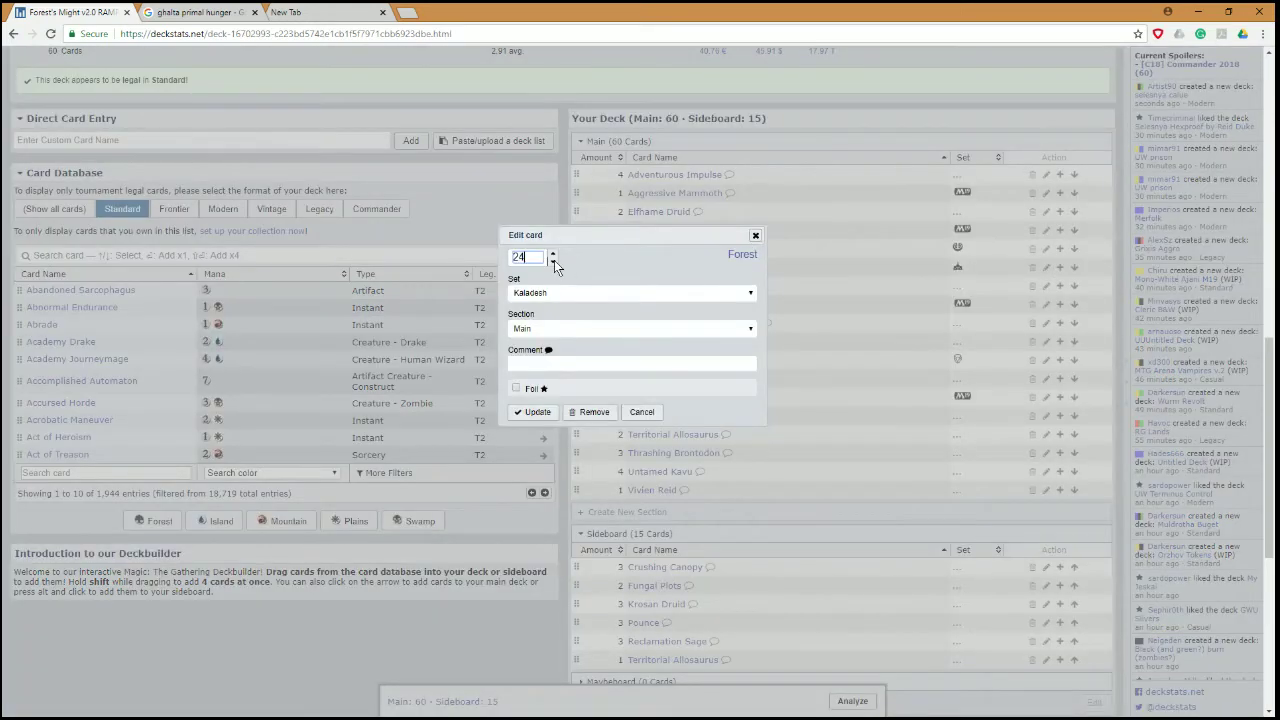
{"action": "left_click", "coordinate": [554, 261]}
{"action": "left_click", "coordinate": [554, 261]}
{"action": "left_click", "coordinate": [533, 412]}
Search the card database for "arch" and add two copies of Arch of Orazca to the main deck.
{"action": "left_click", "coordinate": [93, 255]}
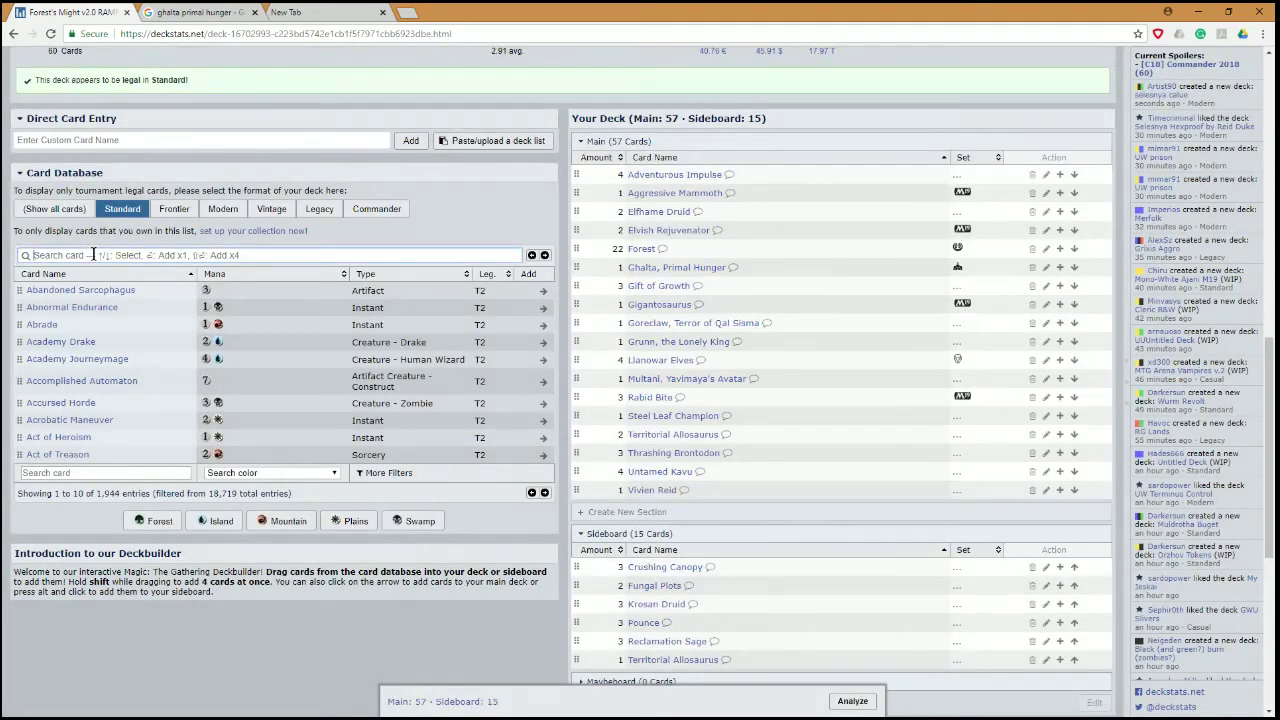
{"action": "type", "text": "arch"}
{"action": "key", "text": "Return"}
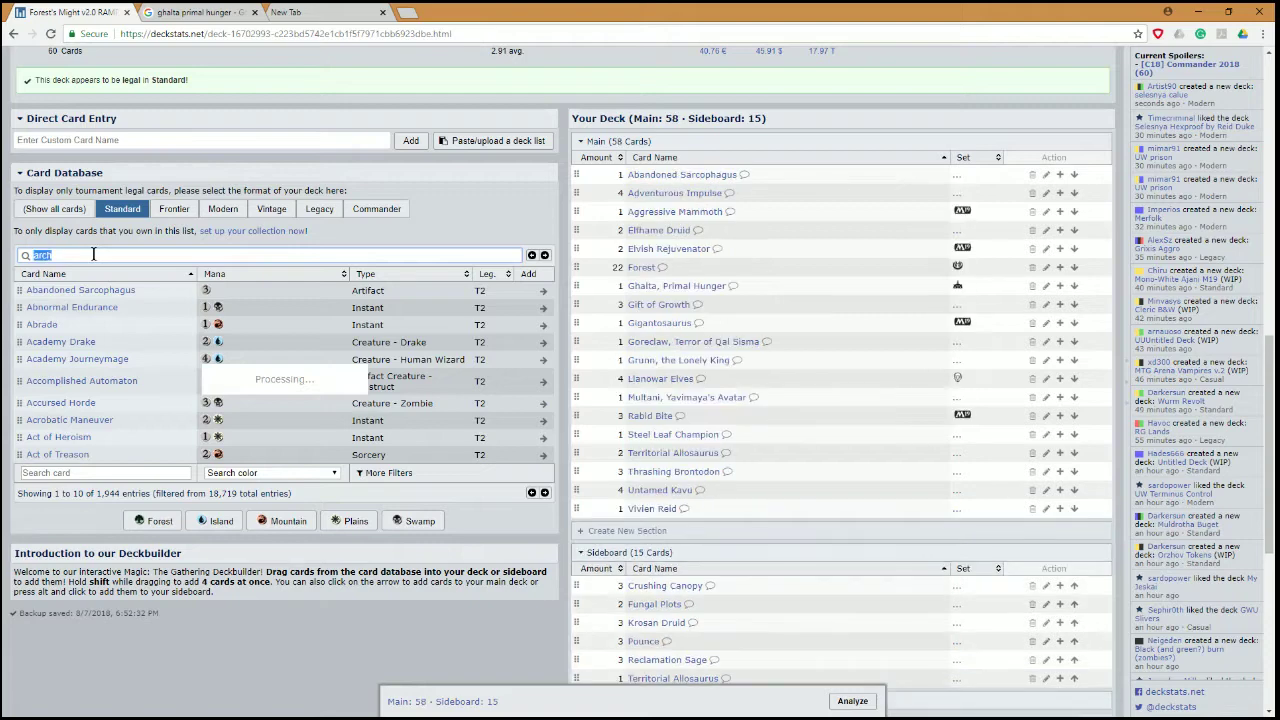
{"action": "double_click", "coordinate": [544, 290]}
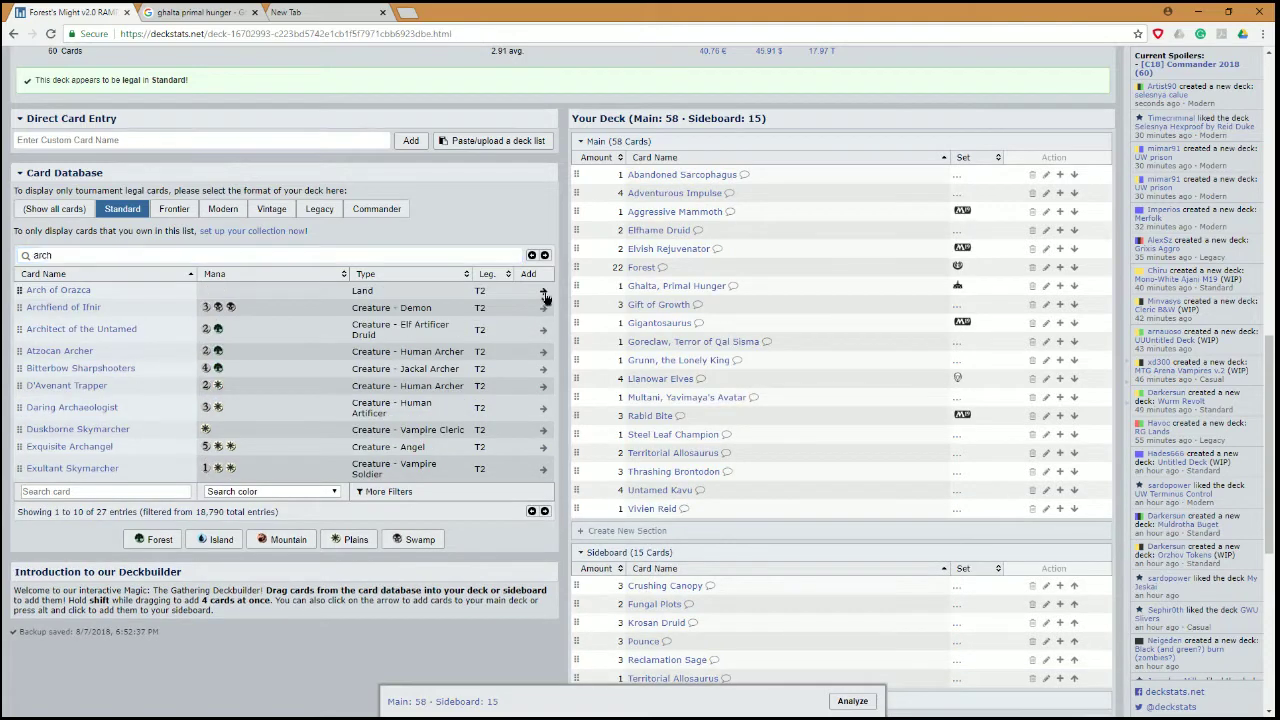
Search the card database for "memorial" and add two copies of Memorial to Unity to the main deck.
{"action": "left_click_drag", "start_coordinate": [122, 256], "coordinate": [18, 266]}
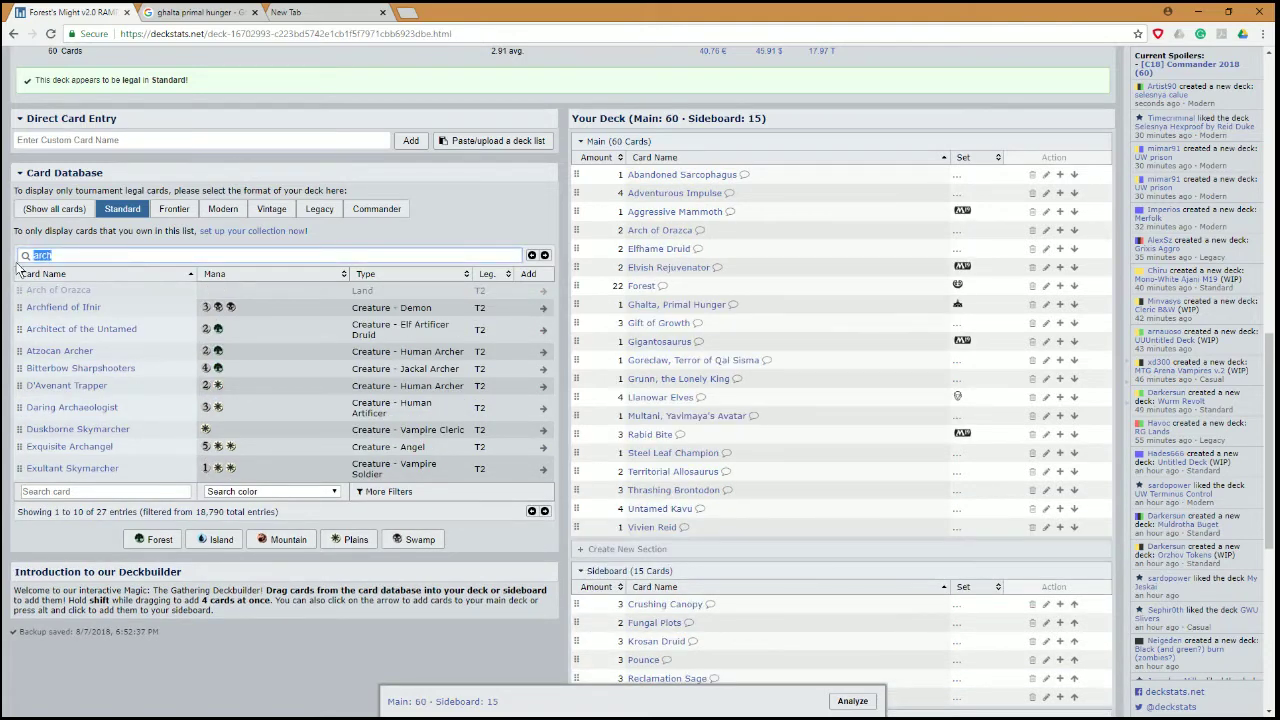
{"action": "type", "text": "memorial"}
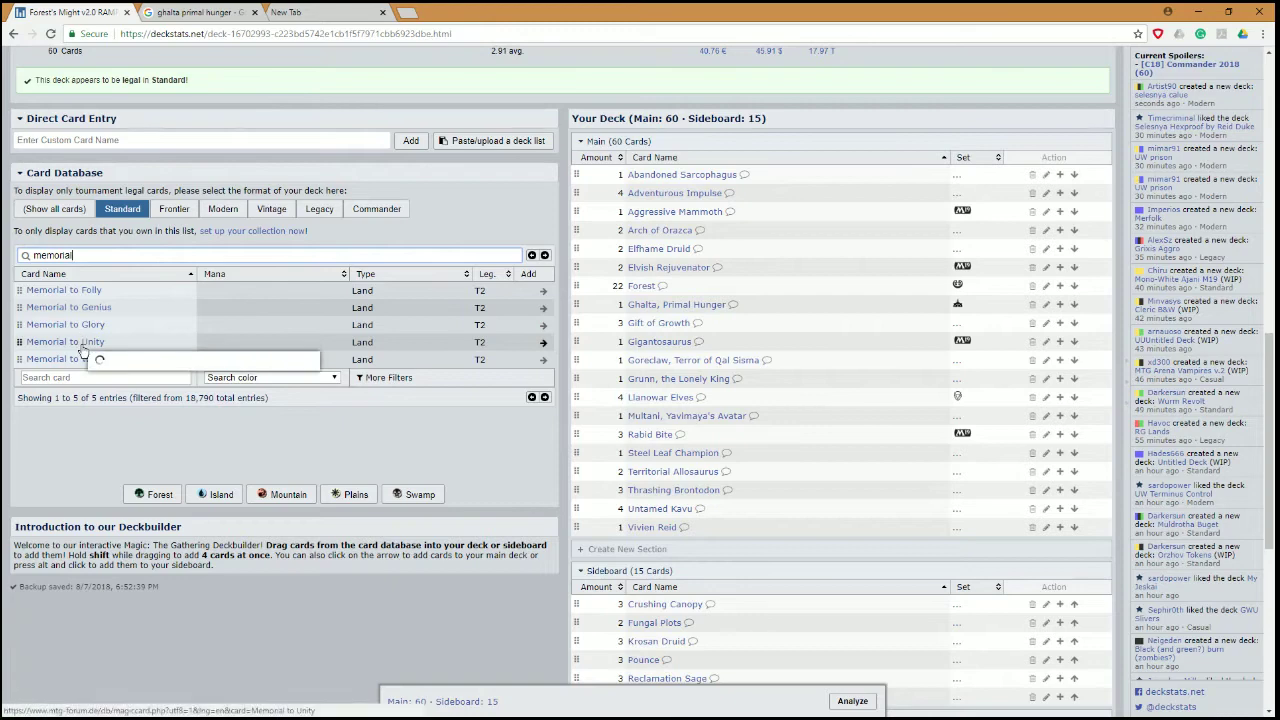
{"action": "left_click_drag", "start_coordinate": [83, 351], "coordinate": [833, 353]}
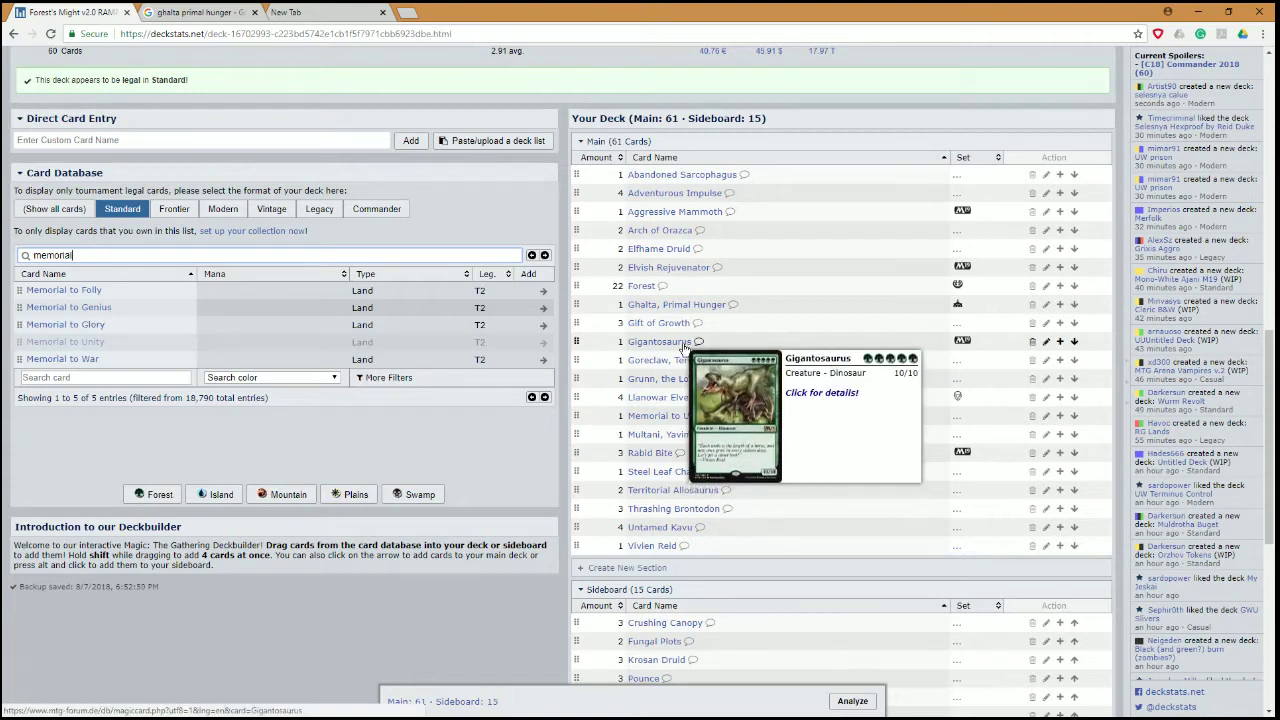
{"action": "left_click", "coordinate": [1060, 416]}
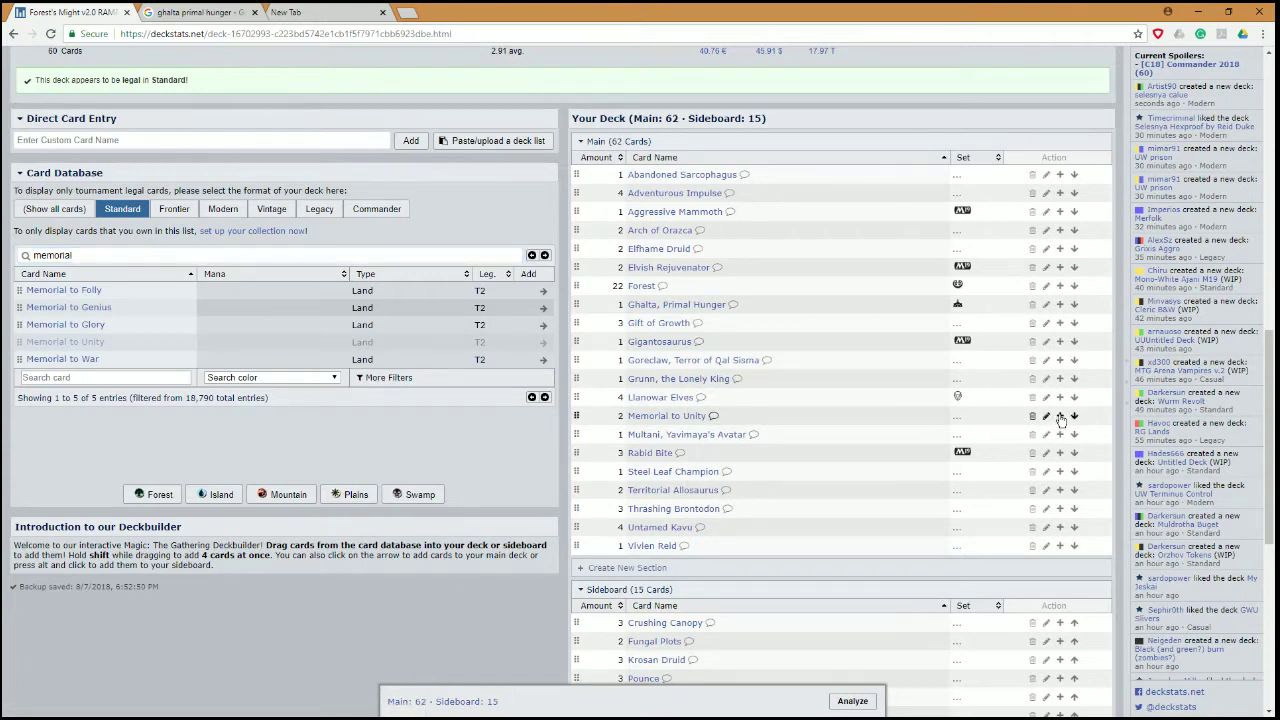
Reduce the Forests to 20 copies and remove Abandoned Sarcophagus from the main deck.
{"action": "left_click", "coordinate": [1046, 286]}
{"action": "left_click", "coordinate": [553, 318]}
{"action": "left_click", "coordinate": [553, 318]}
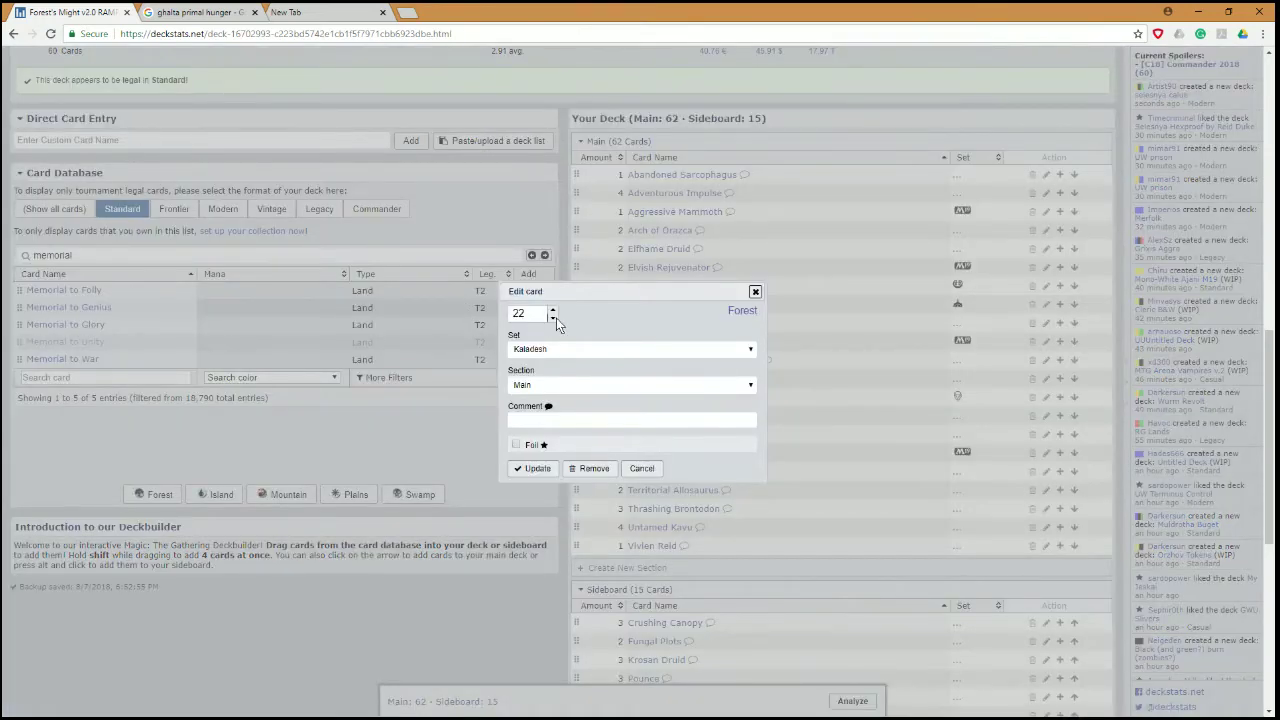
{"action": "left_click", "coordinate": [533, 468]}
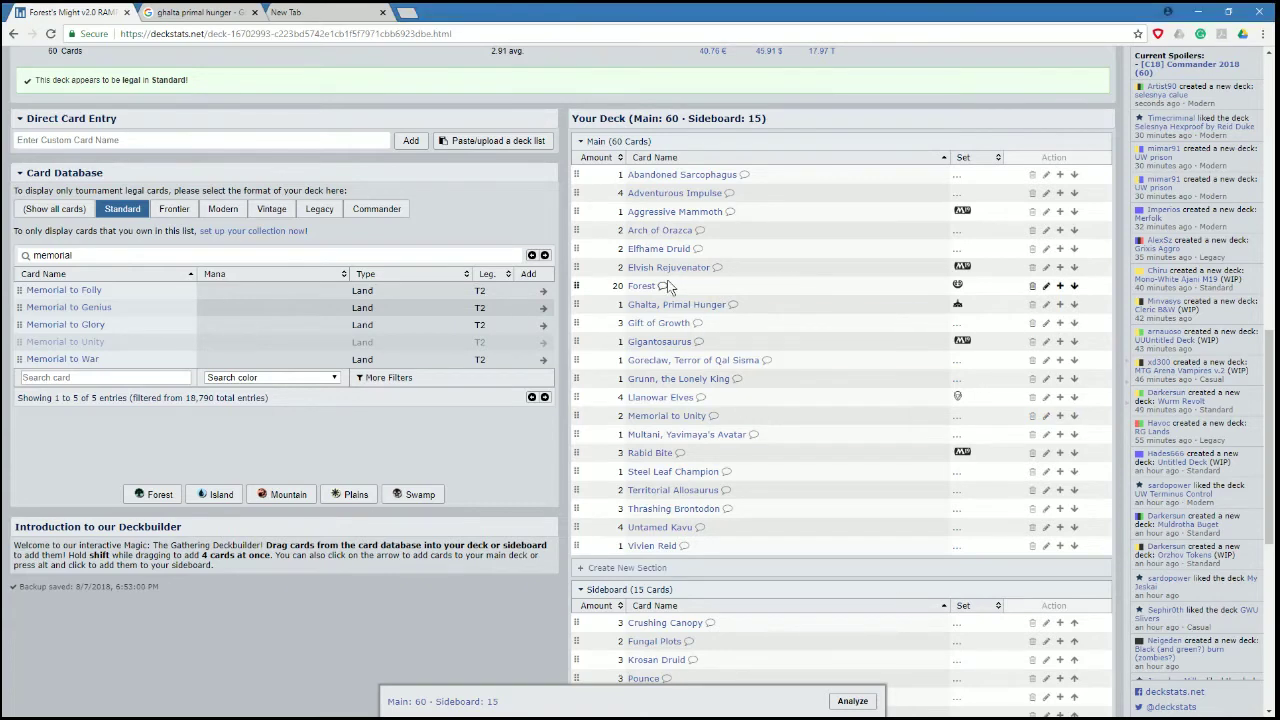
{"action": "mouse_move", "coordinate": [677, 424]}
{"action": "left_click", "coordinate": [1032, 175]}
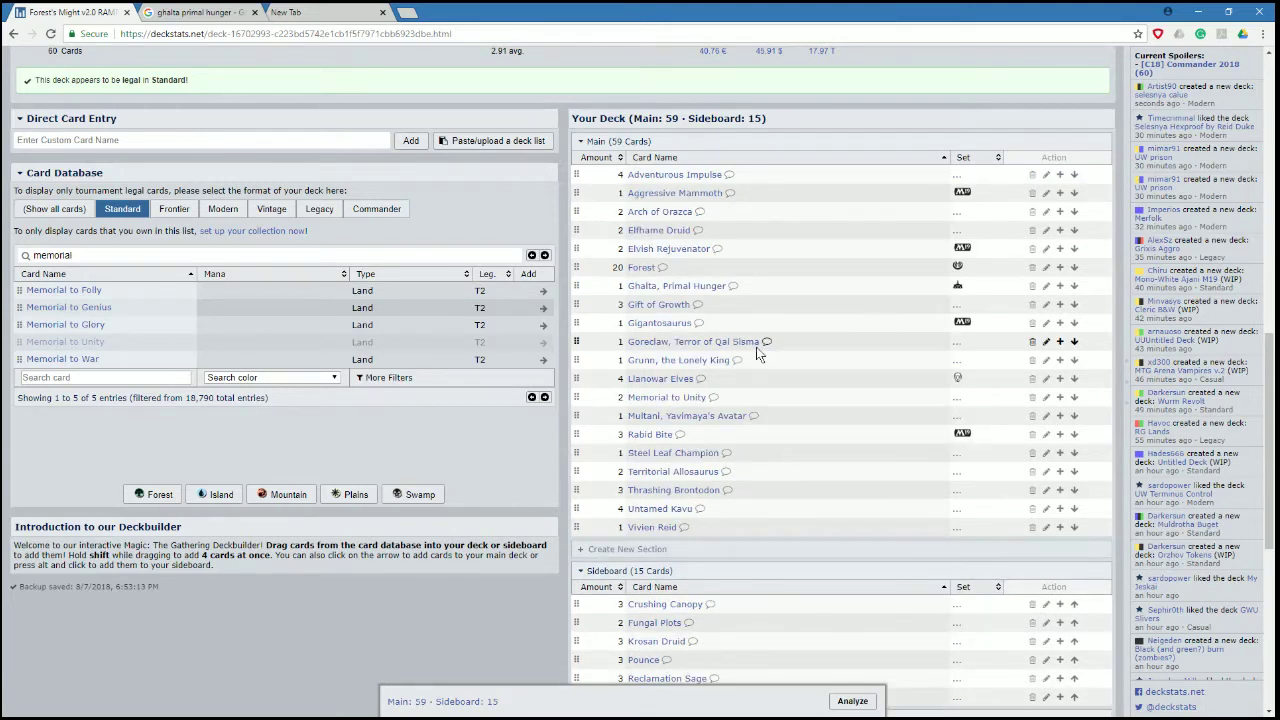
Examine the deck's mana curve, card type distribution and card list to decide what fills the open main deck slot.
{"action": "scroll", "coordinate": [299, 258], "scroll_direction": "up", "scroll_amount": 10}
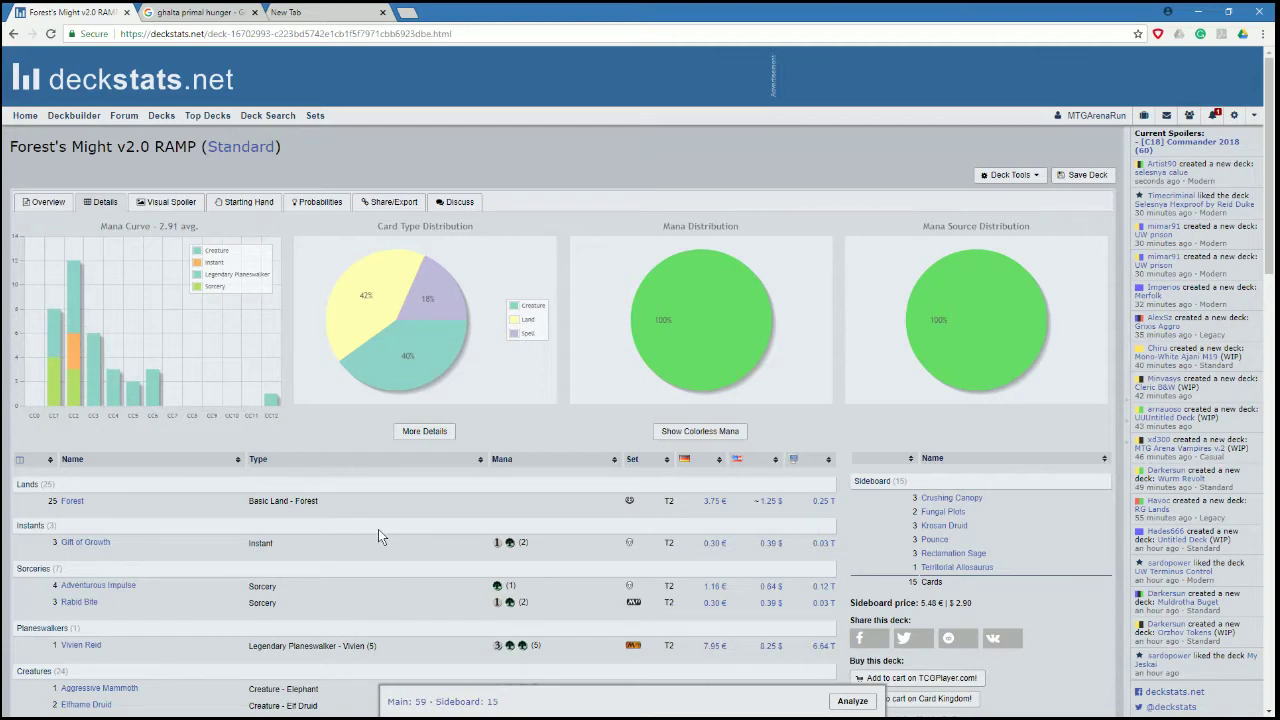
{"action": "scroll", "coordinate": [378, 530], "scroll_direction": "down", "scroll_amount": 2}
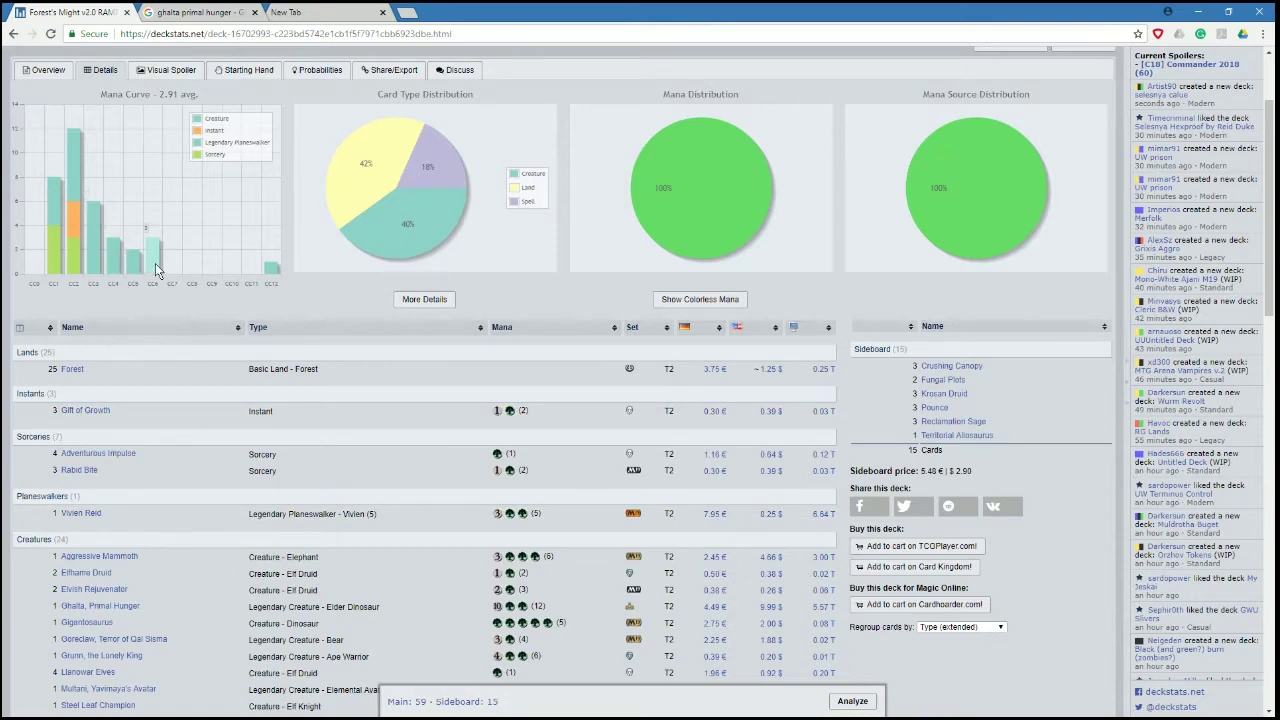
{"action": "scroll", "coordinate": [604, 498], "scroll_direction": "down", "scroll_amount": 8}
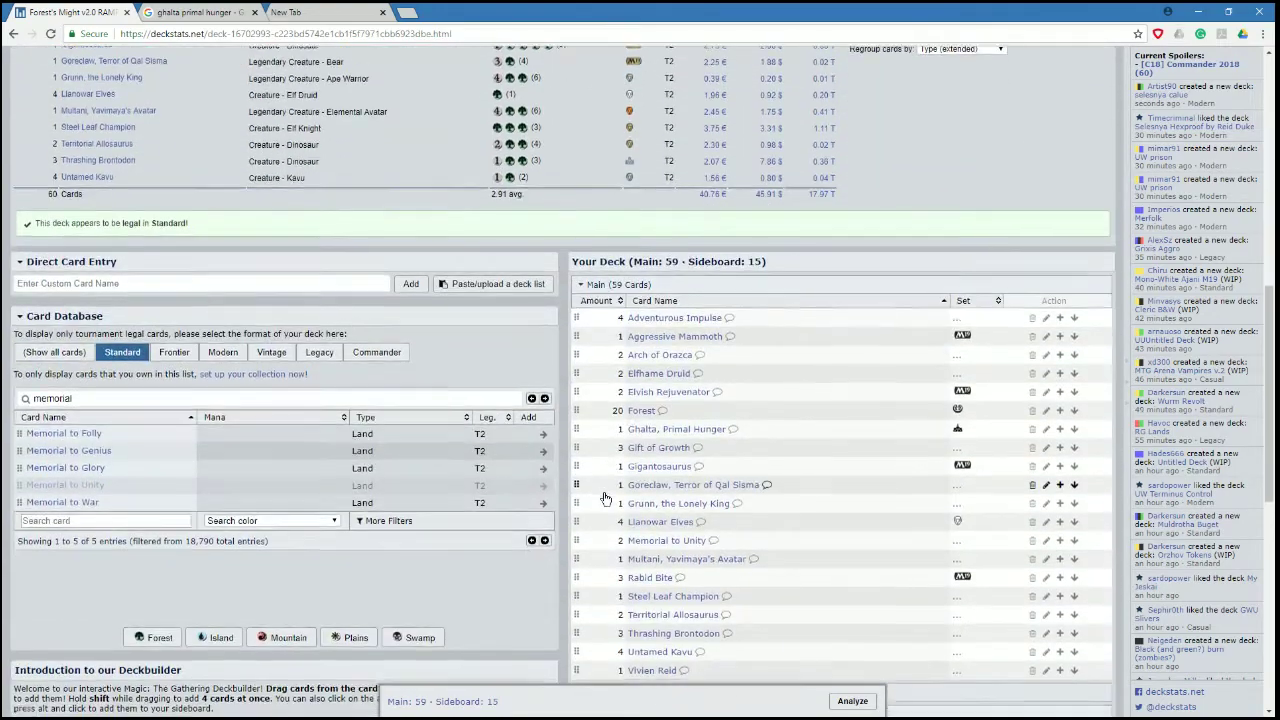
{"action": "scroll", "coordinate": [604, 498], "scroll_direction": "up", "scroll_amount": 10}
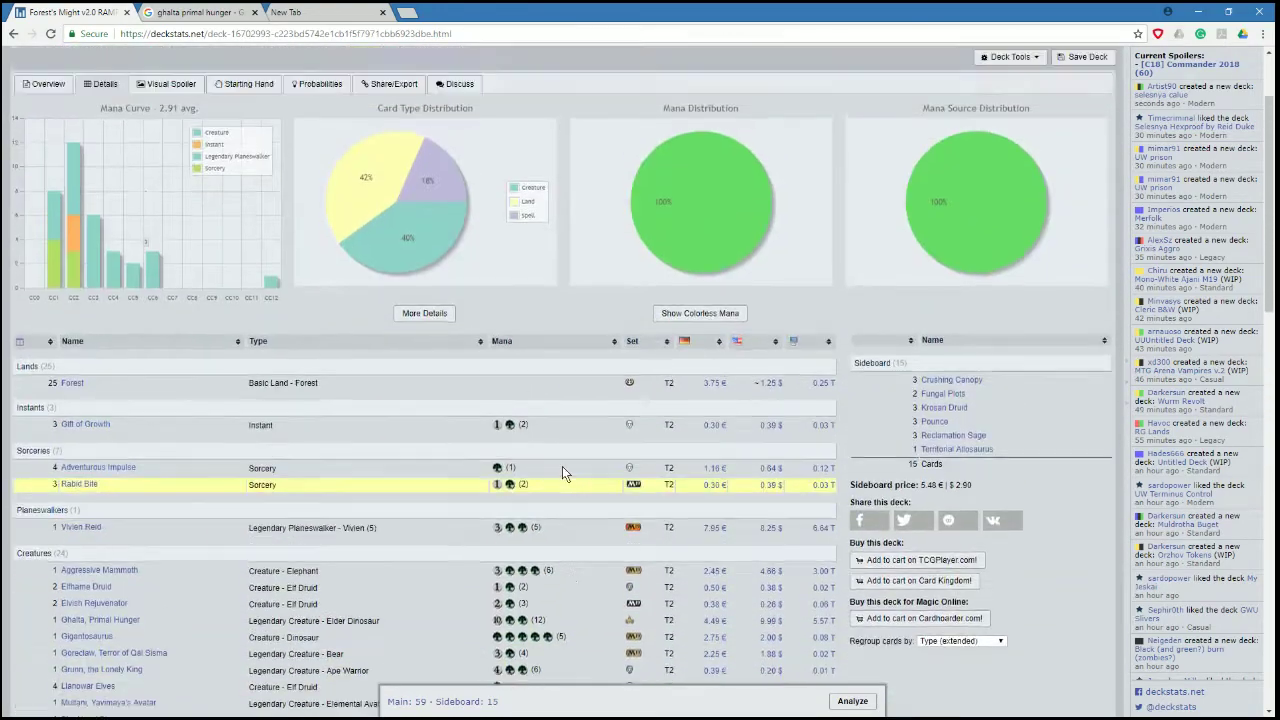
{"action": "scroll", "coordinate": [562, 466], "scroll_direction": "up", "scroll_amount": 1}
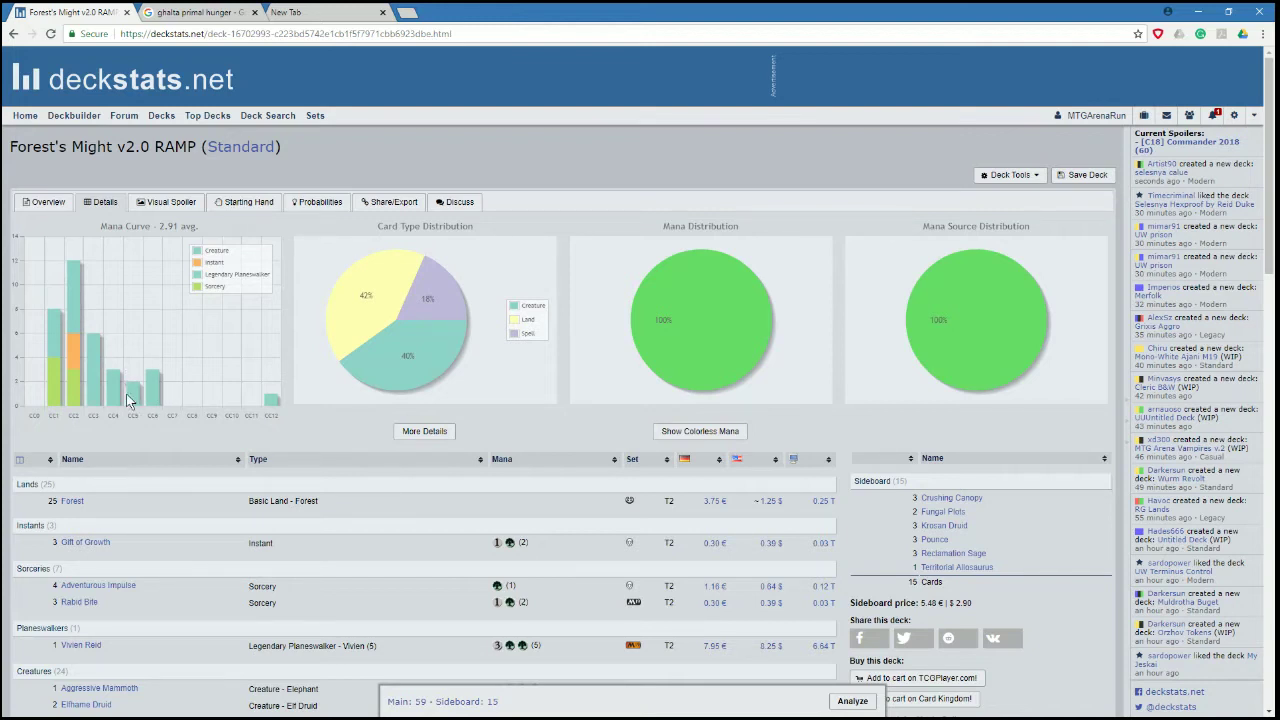
{"action": "scroll", "coordinate": [451, 506], "scroll_direction": "down", "scroll_amount": 5}
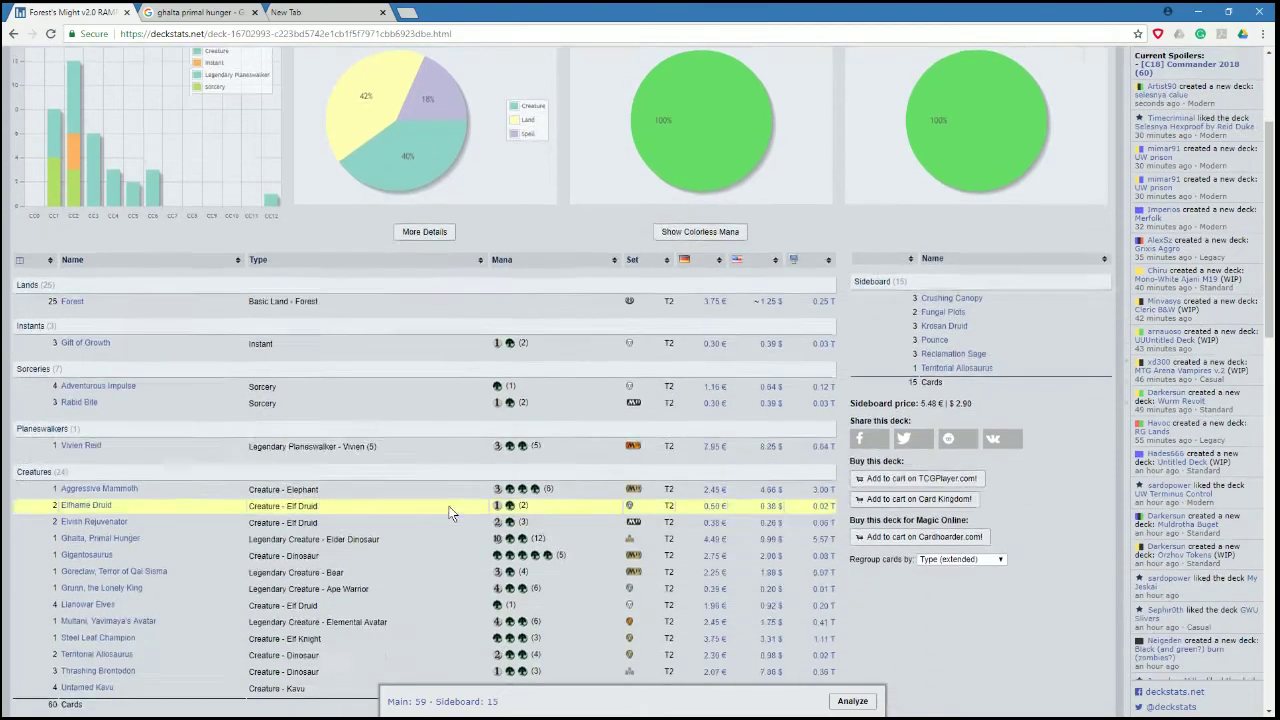
{"action": "scroll", "coordinate": [440, 505], "scroll_direction": "down", "scroll_amount": 2}
{"action": "scroll", "coordinate": [440, 502], "scroll_direction": "down", "scroll_amount": 2}
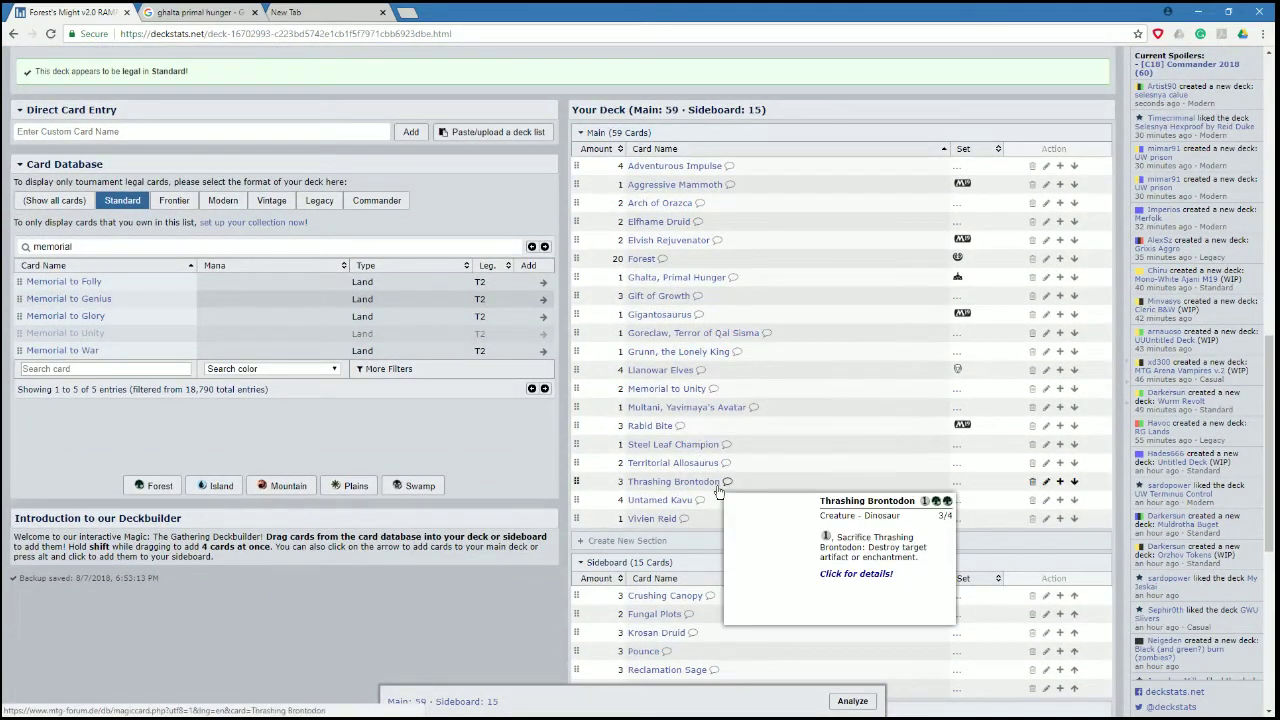
Search the Standard card database for "power 4" and restrict the results to exactly green cards.
{"action": "left_click_drag", "start_coordinate": [90, 246], "coordinate": [7, 246]}
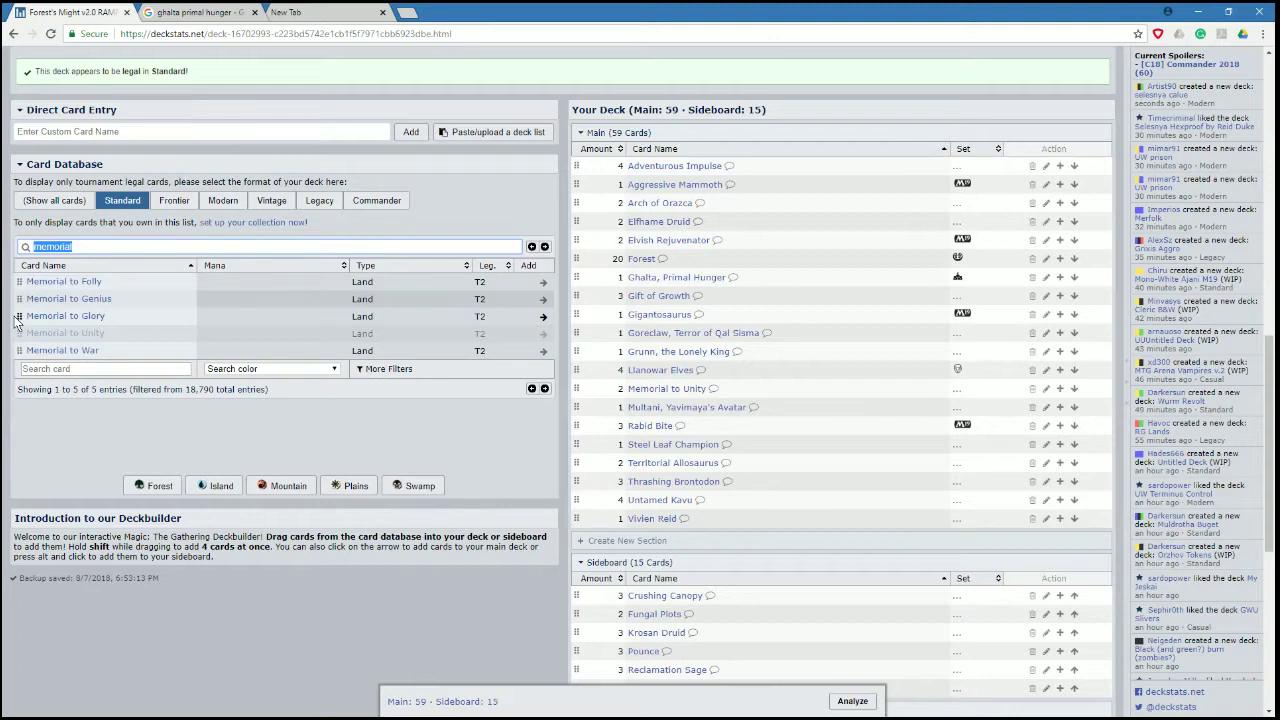
{"action": "type", "text": "po"}
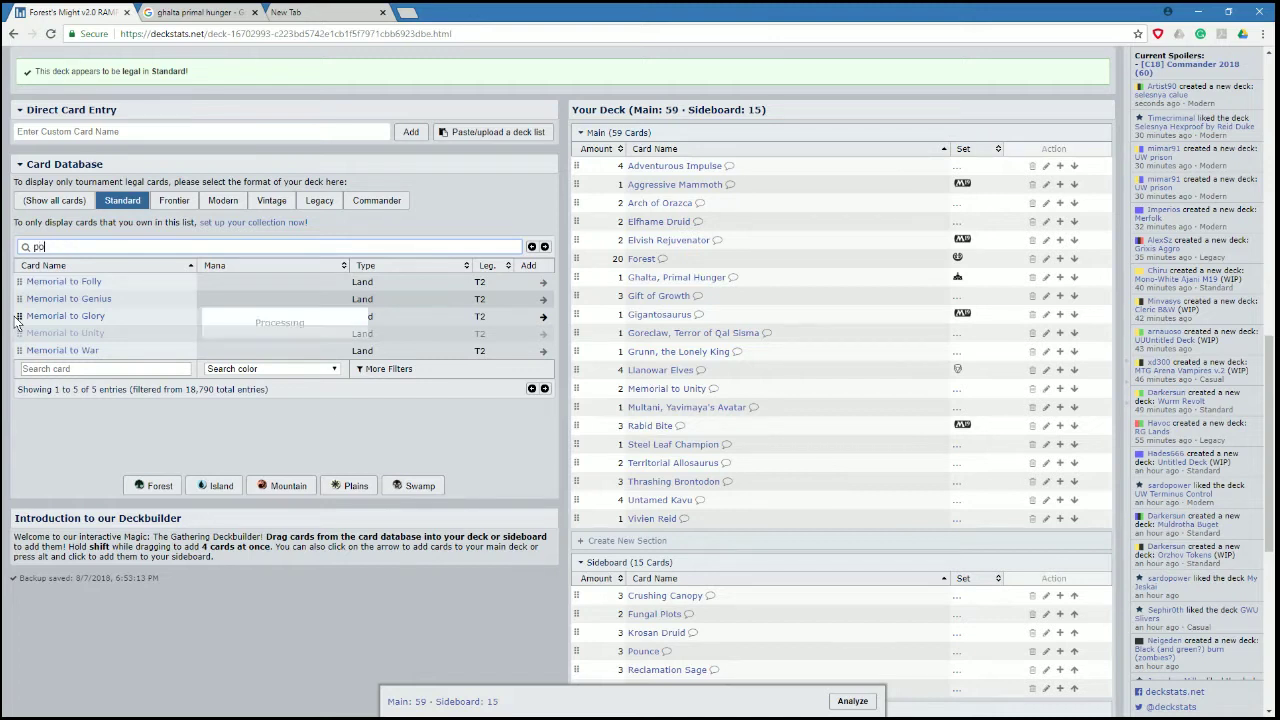
{"action": "type", "text": "wer 4 or greater"}
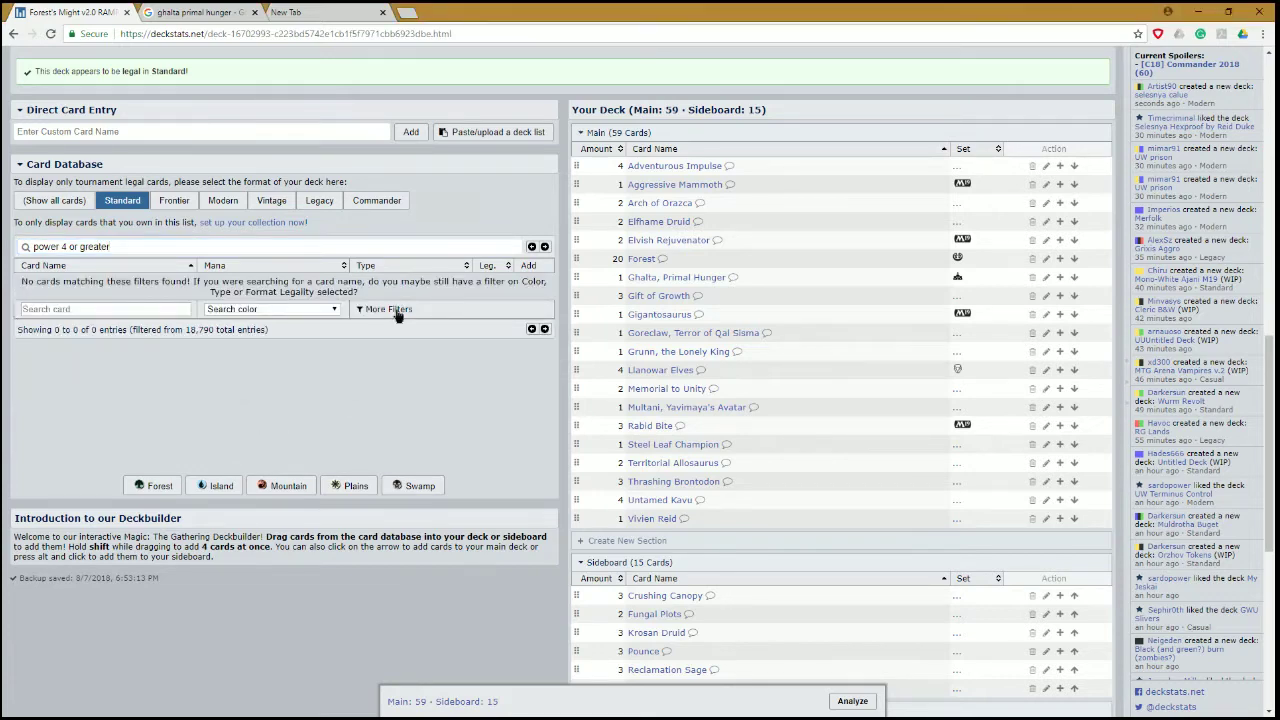
{"action": "left_click", "coordinate": [395, 312]}
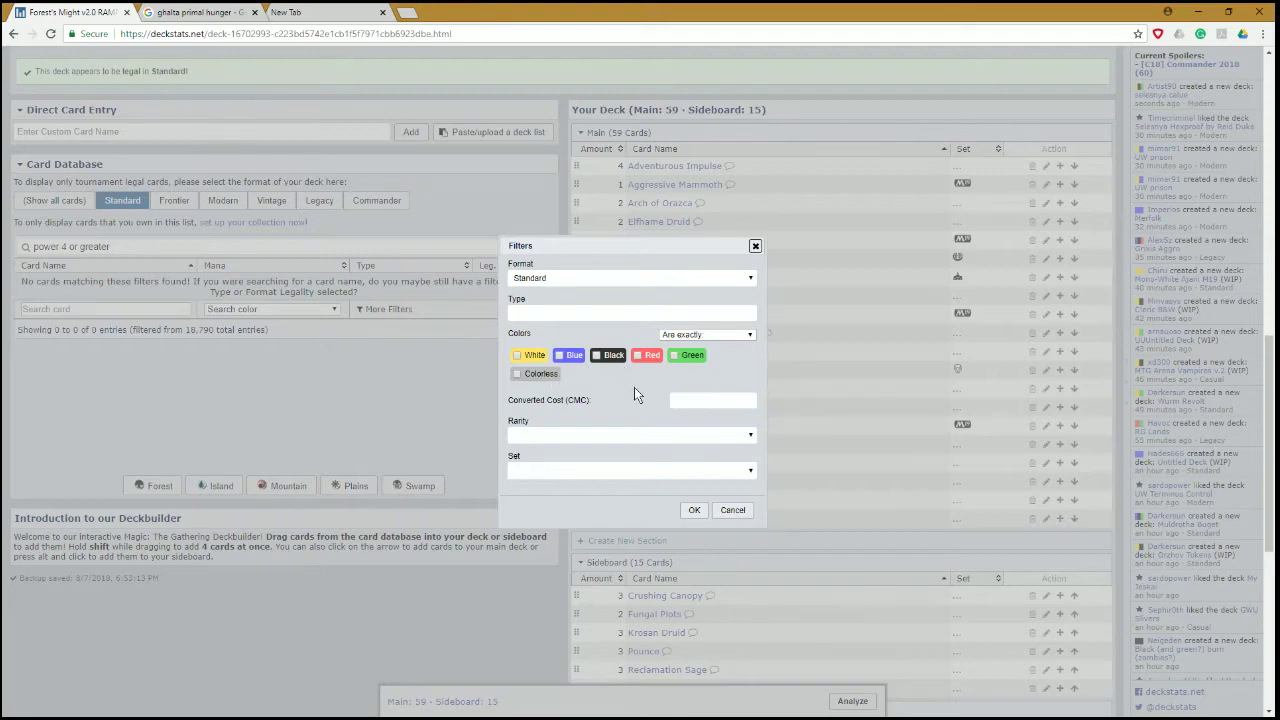
{"action": "left_click", "coordinate": [732, 510]}
{"action": "left_click_drag", "start_coordinate": [144, 250], "coordinate": [66, 247]}
{"action": "key", "text": "BackSpace"}
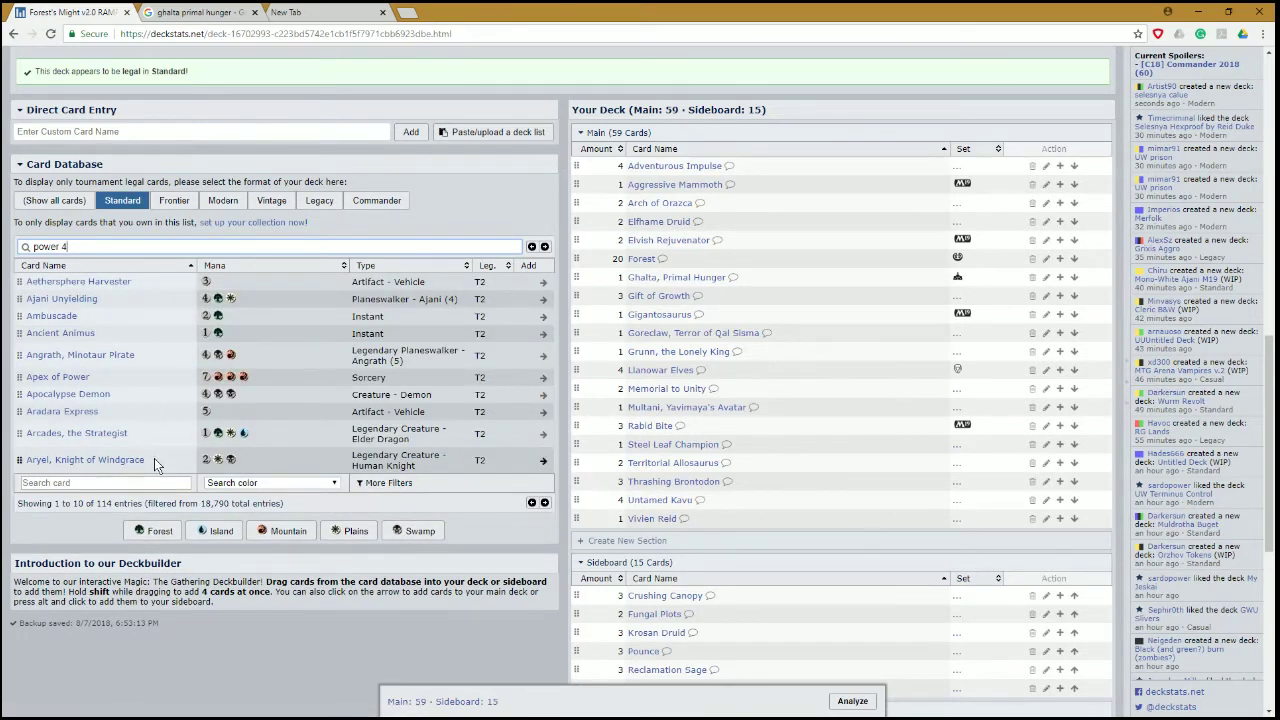
{"action": "left_click", "coordinate": [458, 484]}
{"action": "left_click", "coordinate": [680, 357]}
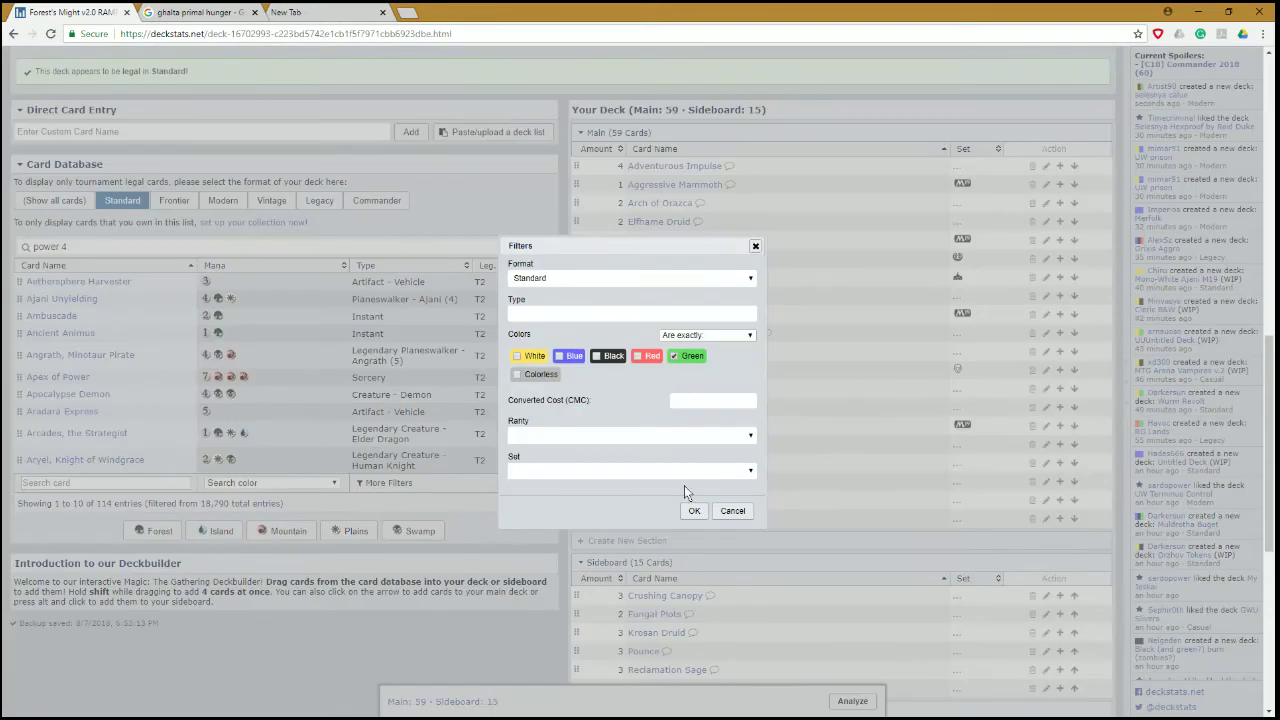
{"action": "left_click", "coordinate": [694, 510]}
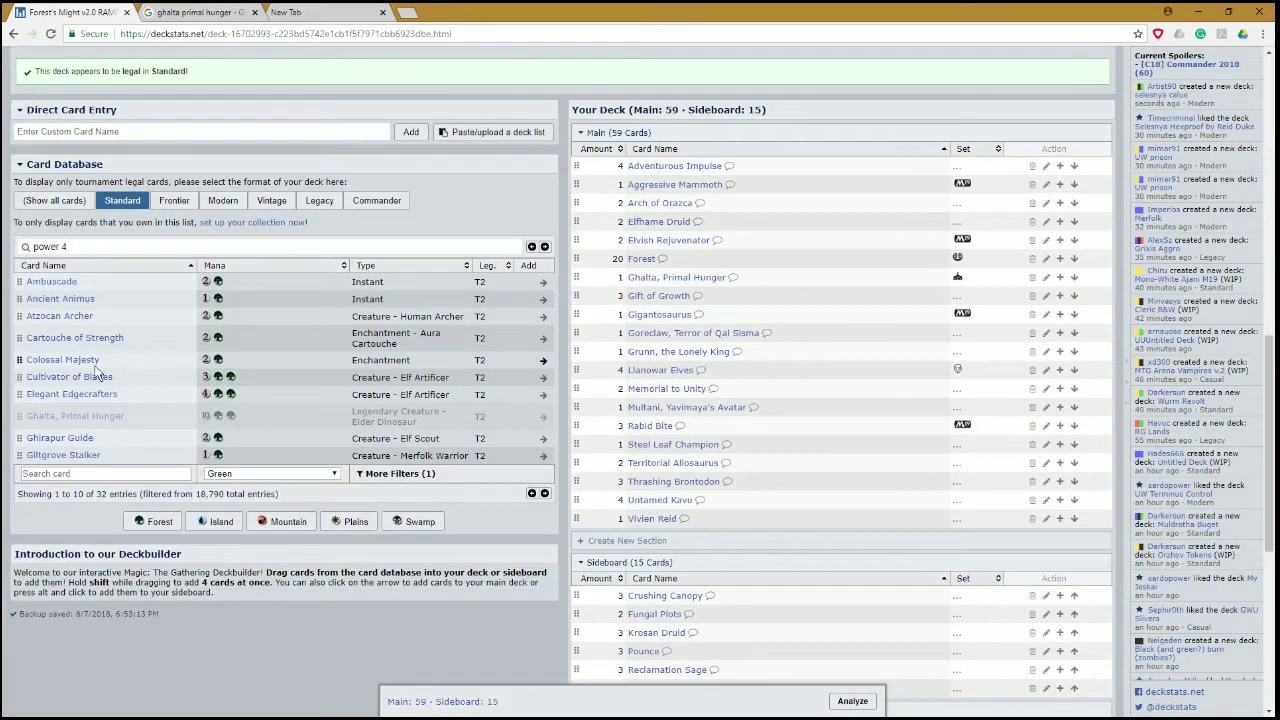
Try one copy of Colossal Majesty in the main deck, then take it out again.
{"action": "mouse_move", "coordinate": [87, 363]}
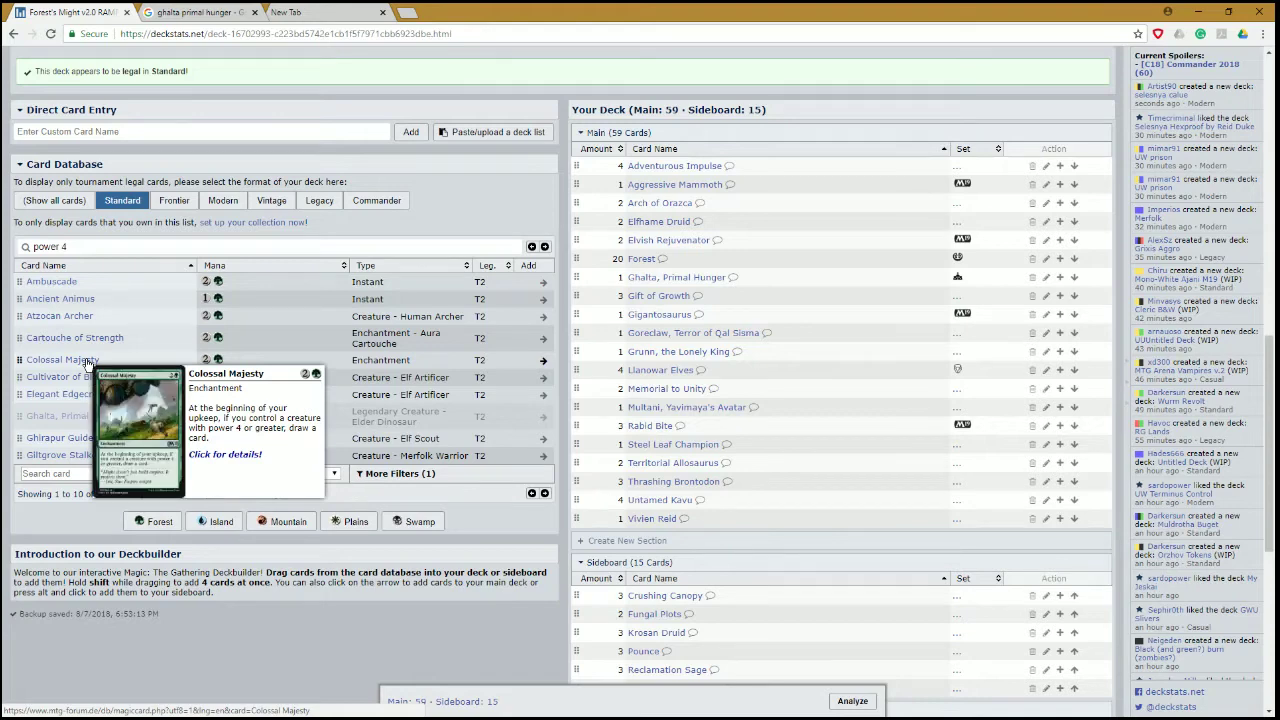
{"action": "left_click_drag", "start_coordinate": [87, 363], "coordinate": [808, 310]}
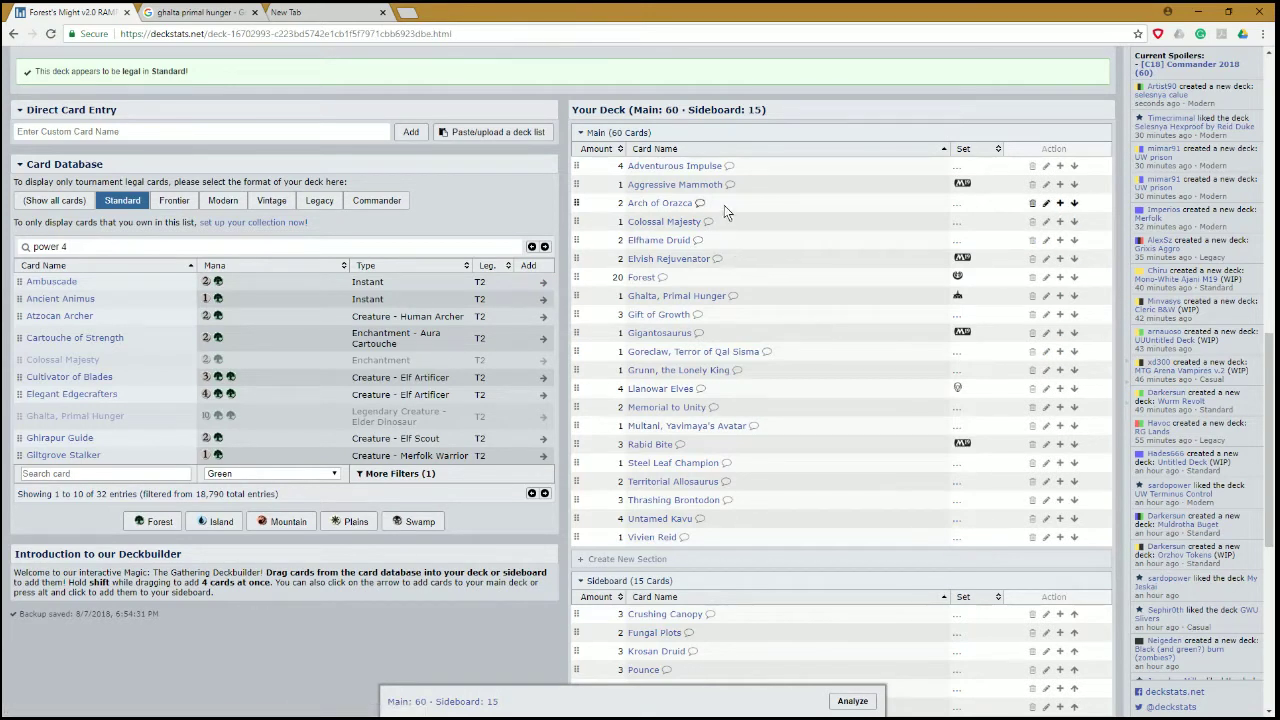
{"action": "mouse_move", "coordinate": [685, 241]}
{"action": "left_click", "coordinate": [1031, 221]}
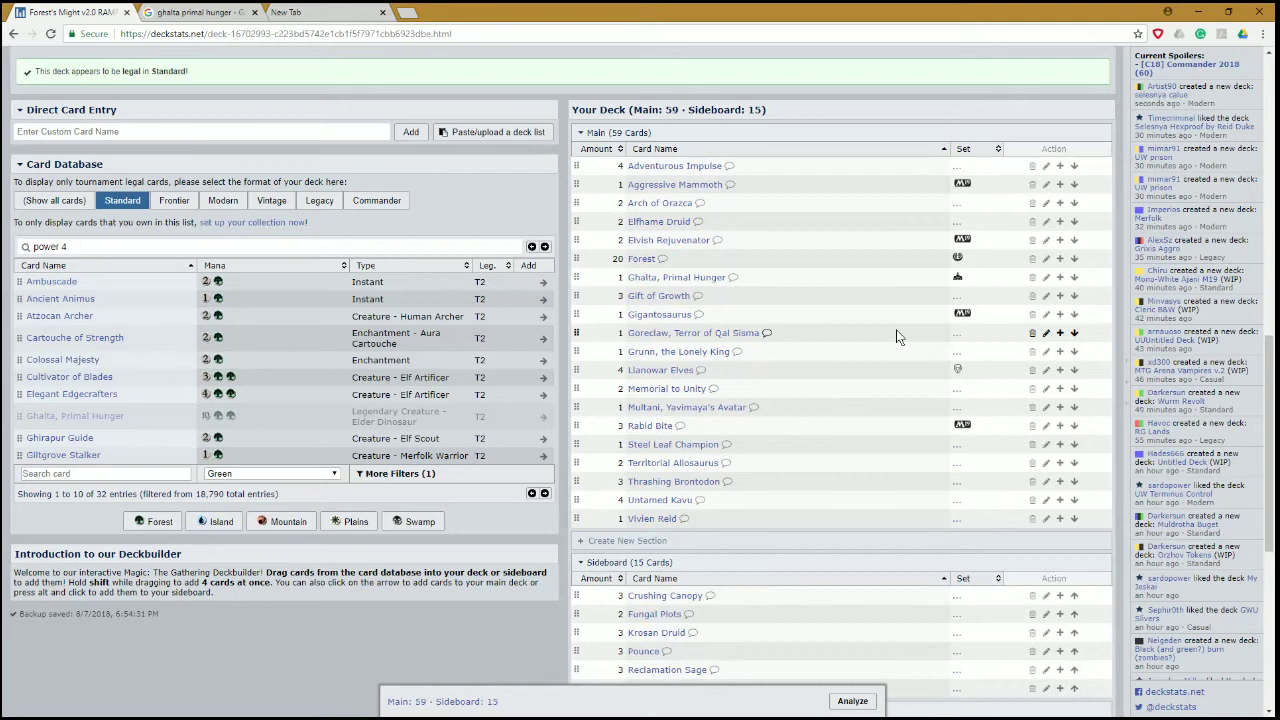
Raise Steel Leaf Champion to two copies in the main deck.
{"action": "mouse_move", "coordinate": [712, 474]}
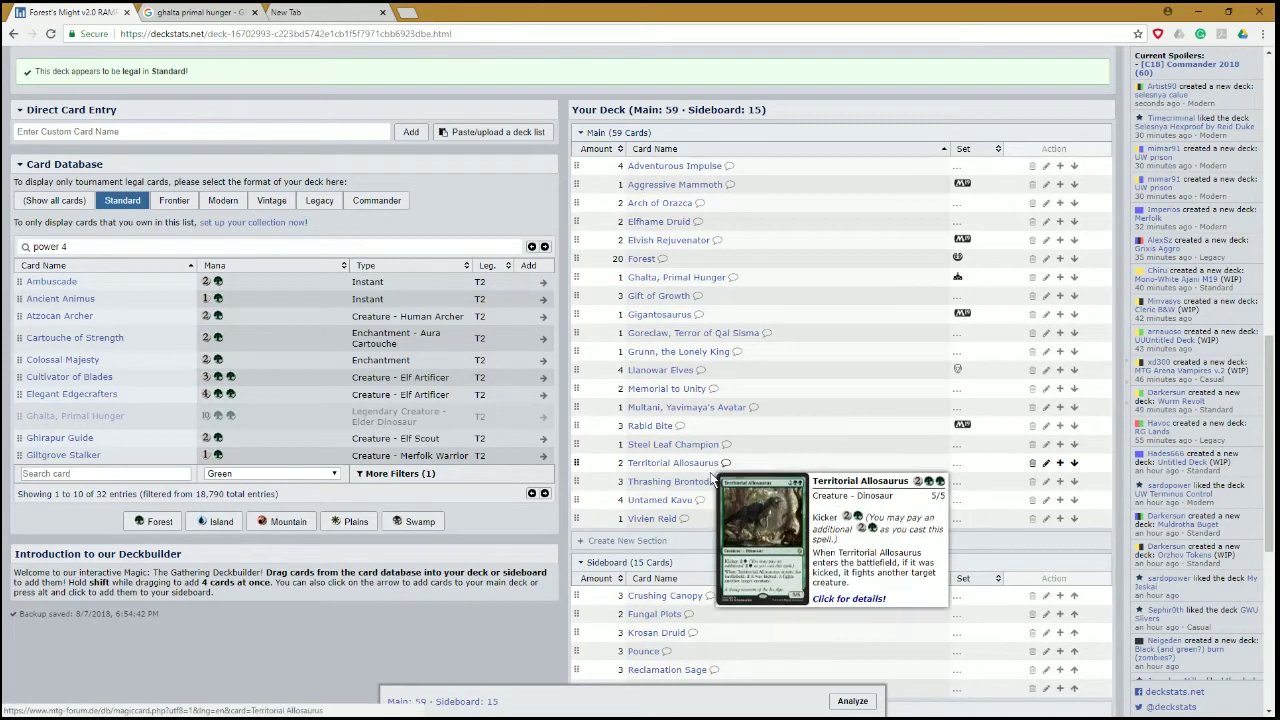
{"action": "left_click", "coordinate": [1060, 444]}
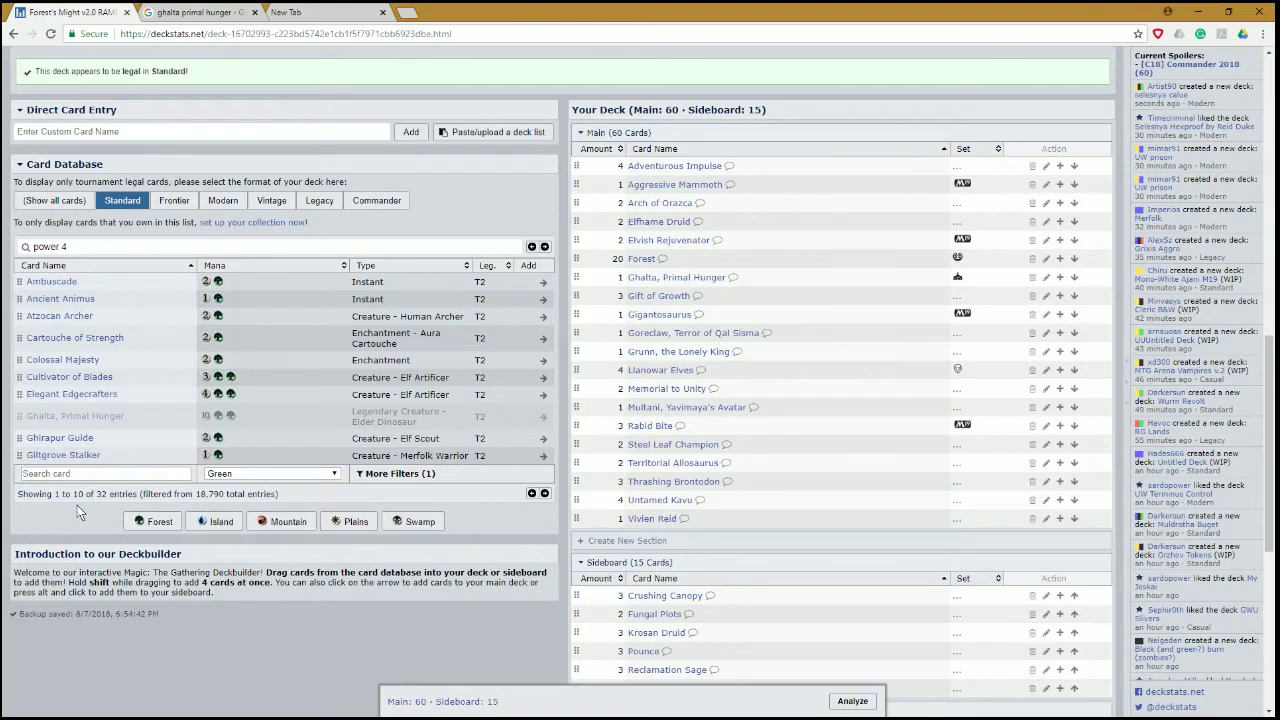
Review the main deck and sideboard lists, reading Steel Leaf Champion, Ghalta, Gift of Growth and Territorial Allosaurus.
{"action": "left_click_drag", "start_coordinate": [98, 250], "coordinate": [5, 258]}
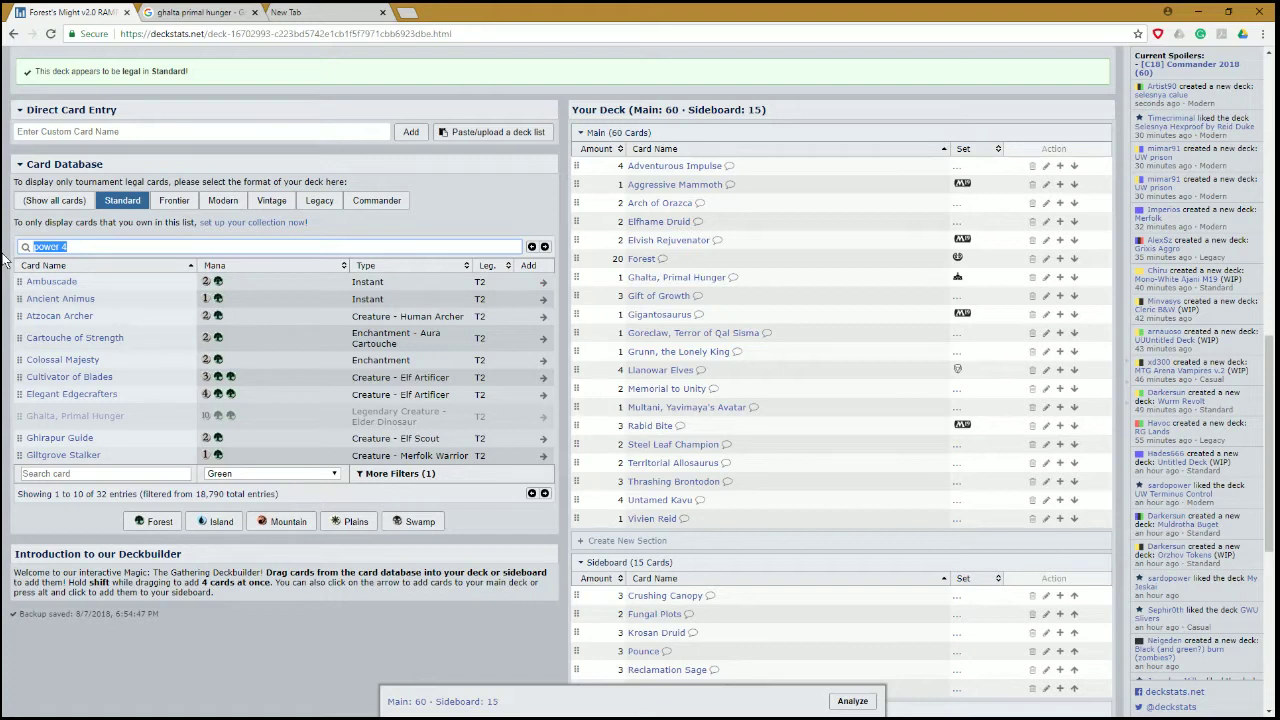
{"action": "mouse_move", "coordinate": [703, 450]}
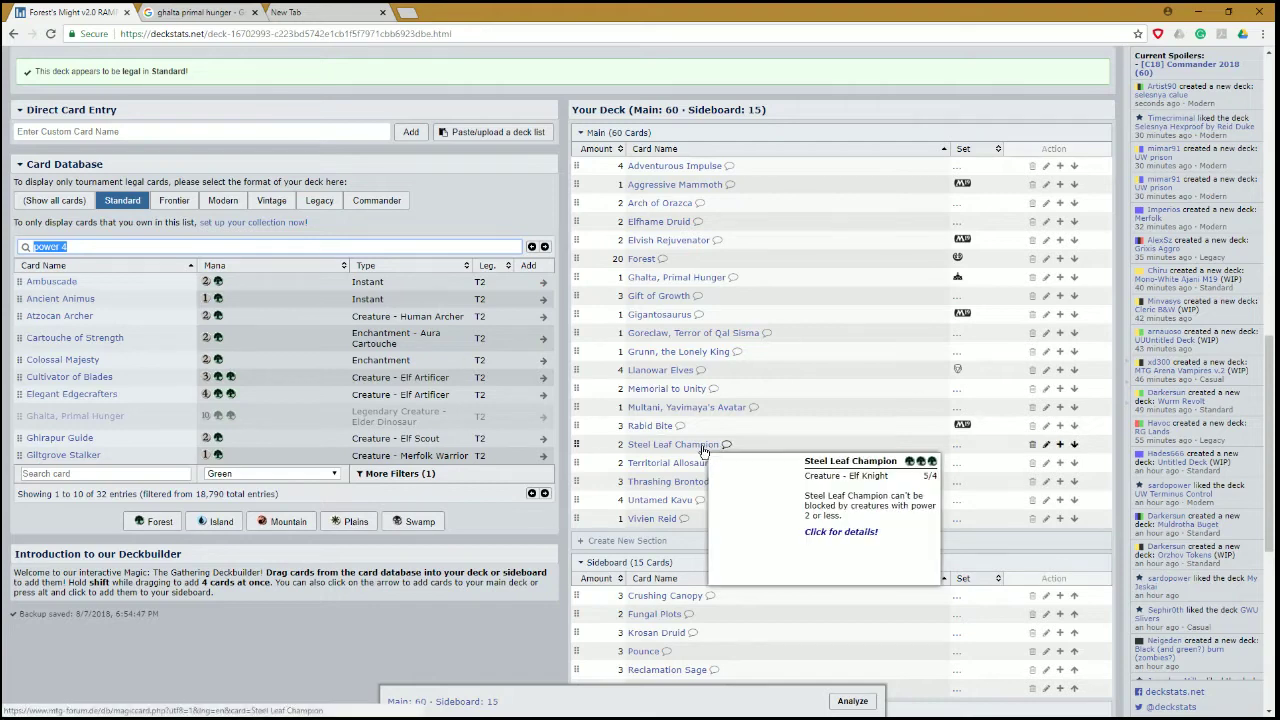
{"action": "mouse_move", "coordinate": [720, 284]}
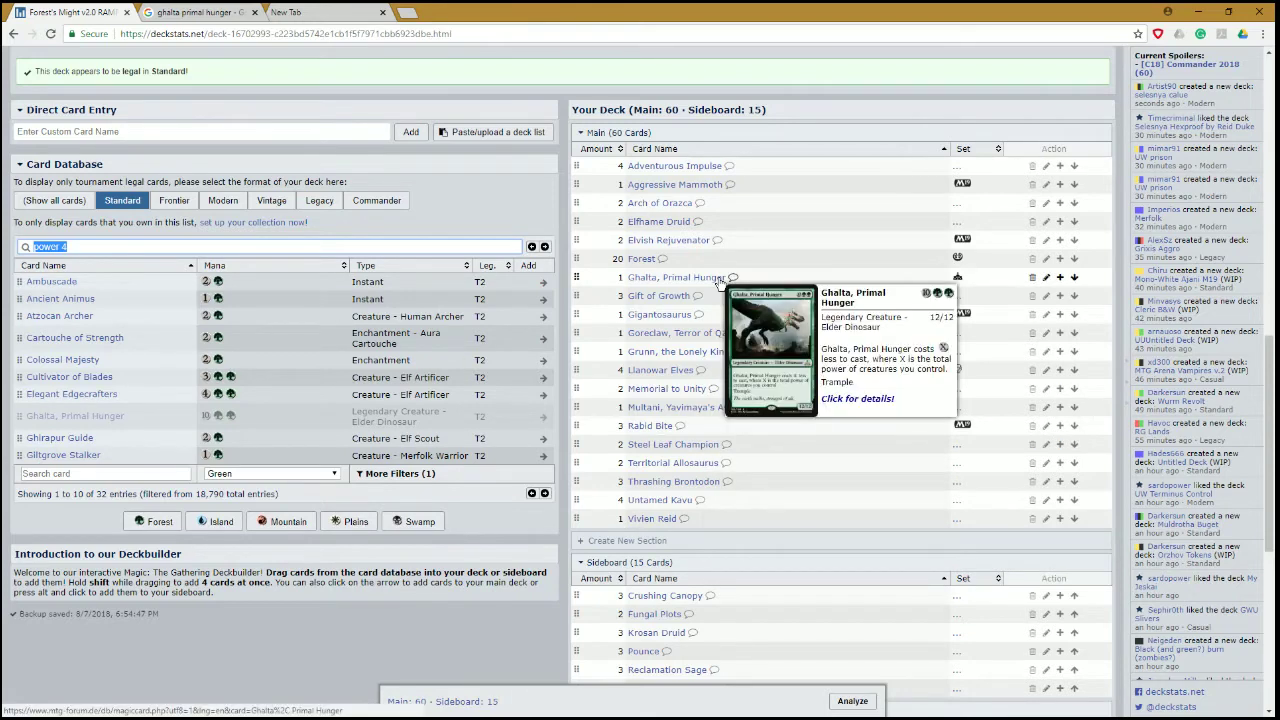
{"action": "mouse_move", "coordinate": [678, 297]}
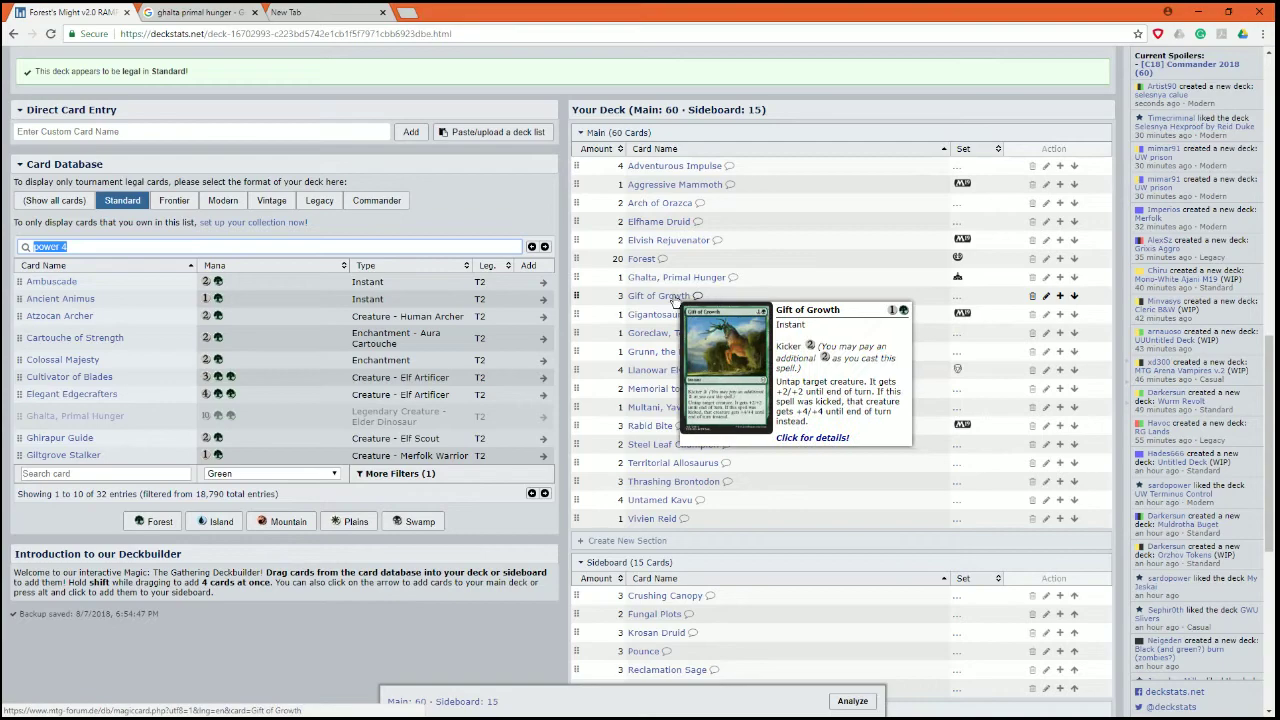
{"action": "mouse_move", "coordinate": [668, 430]}
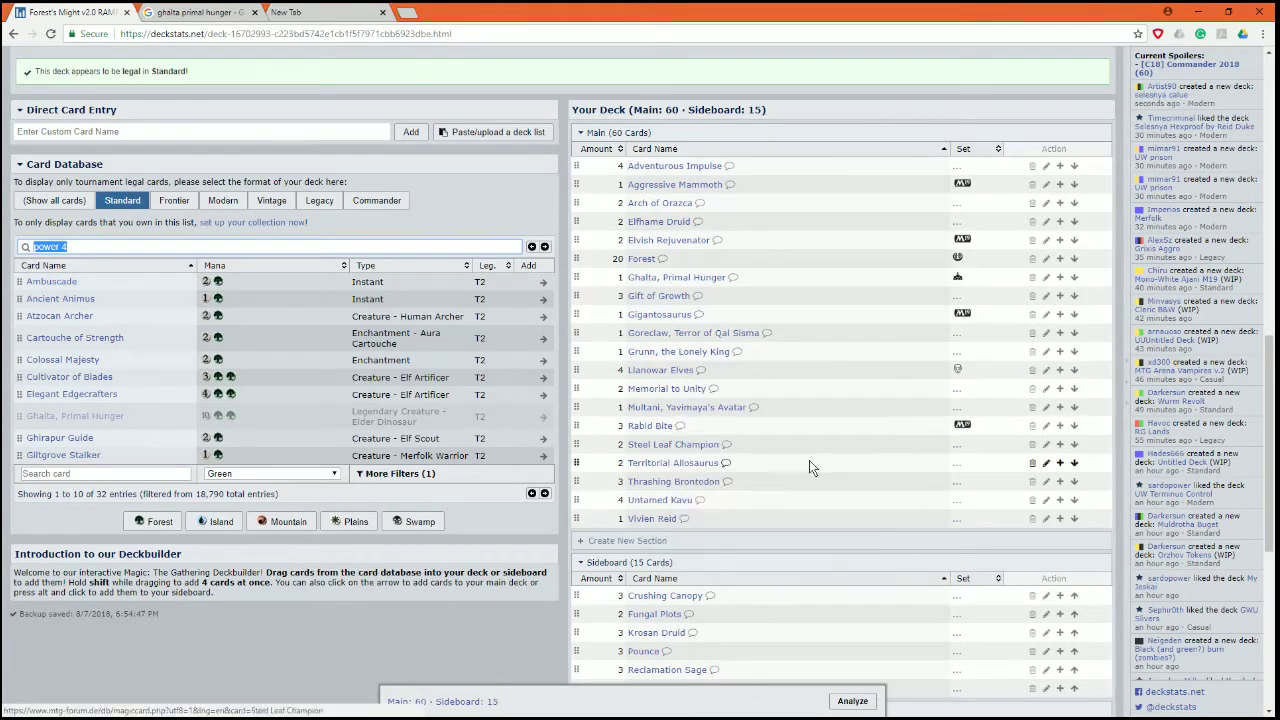
{"action": "scroll", "coordinate": [824, 467], "scroll_direction": "down", "scroll_amount": 1}
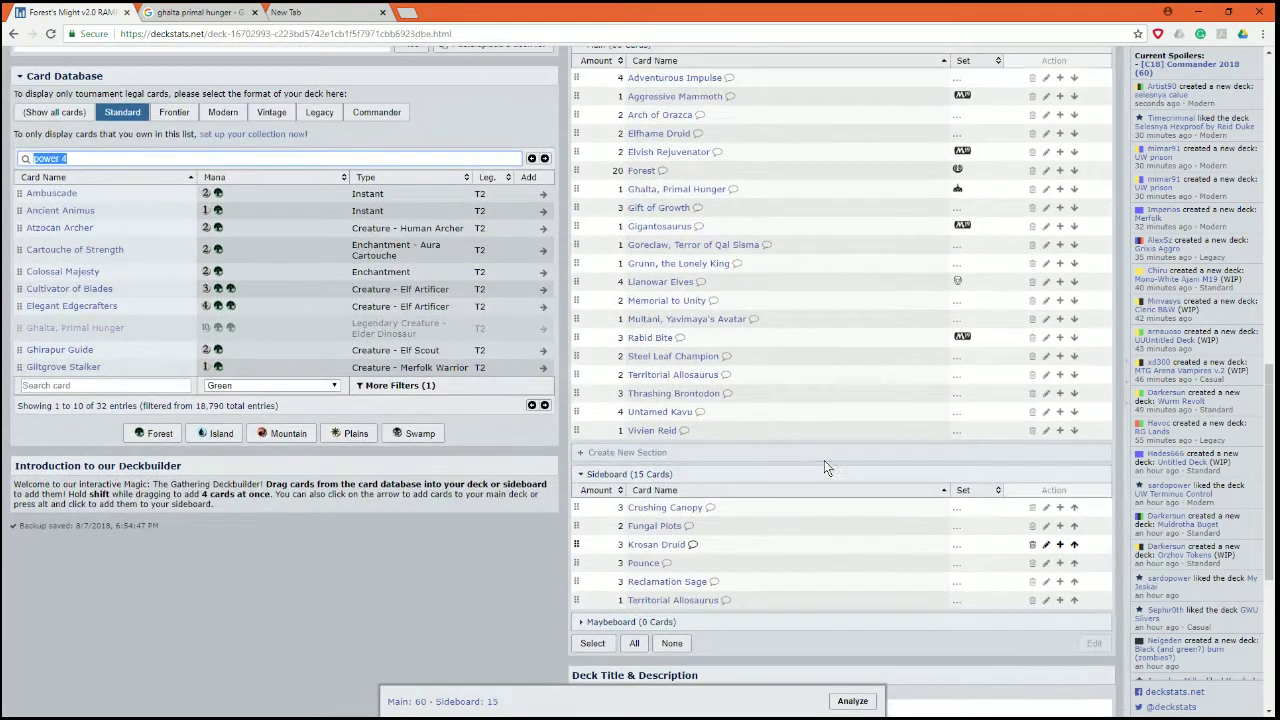
{"action": "mouse_move", "coordinate": [652, 544]}
{"action": "scroll", "coordinate": [690, 548], "scroll_direction": "up", "scroll_amount": 2}
{"action": "scroll", "coordinate": [694, 543], "scroll_direction": "down", "scroll_amount": 2}
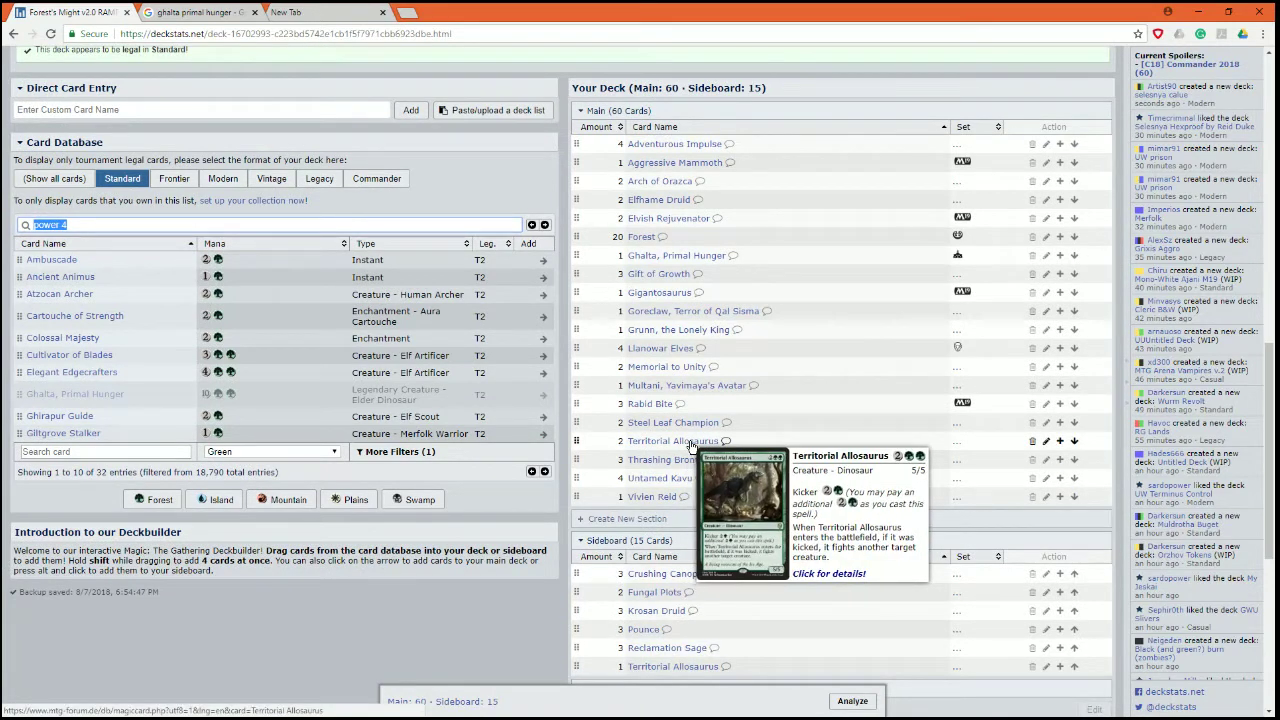
{"action": "scroll", "coordinate": [752, 490], "scroll_direction": "down", "scroll_amount": 3}
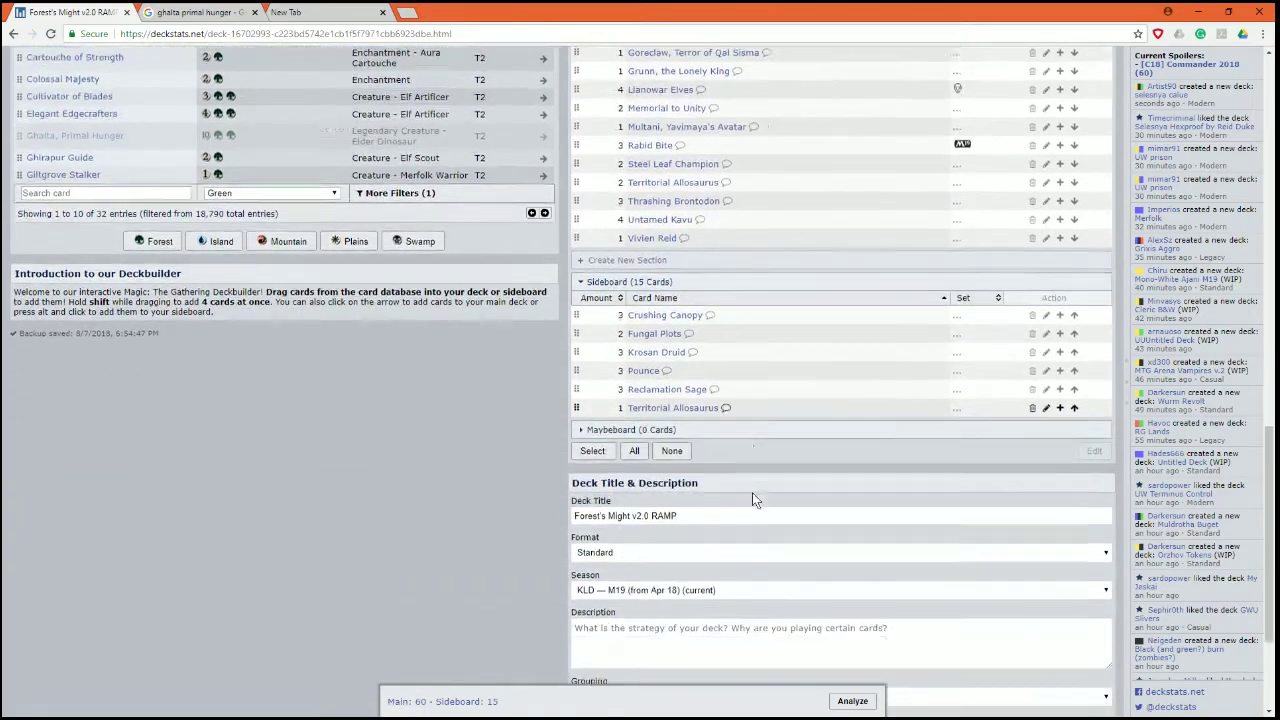
{"action": "scroll", "coordinate": [783, 547], "scroll_direction": "up", "scroll_amount": 10}
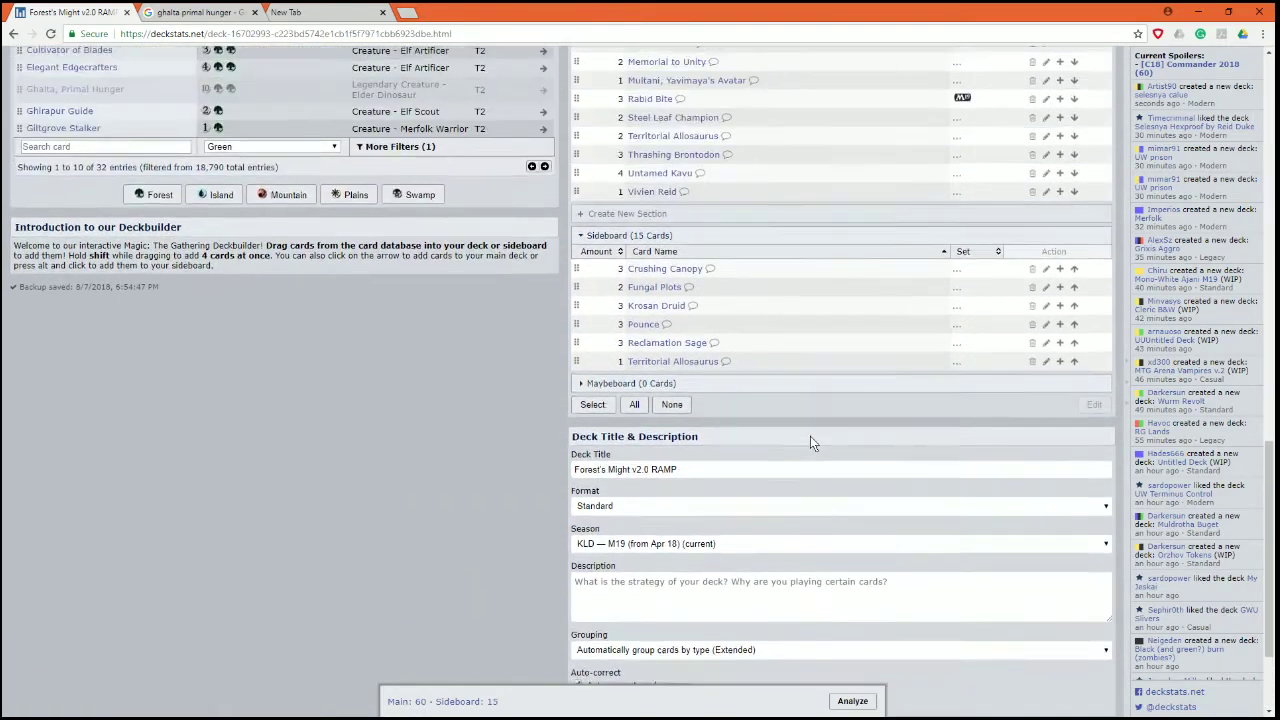
{"action": "scroll", "coordinate": [786, 445], "scroll_direction": "up", "scroll_amount": 5}
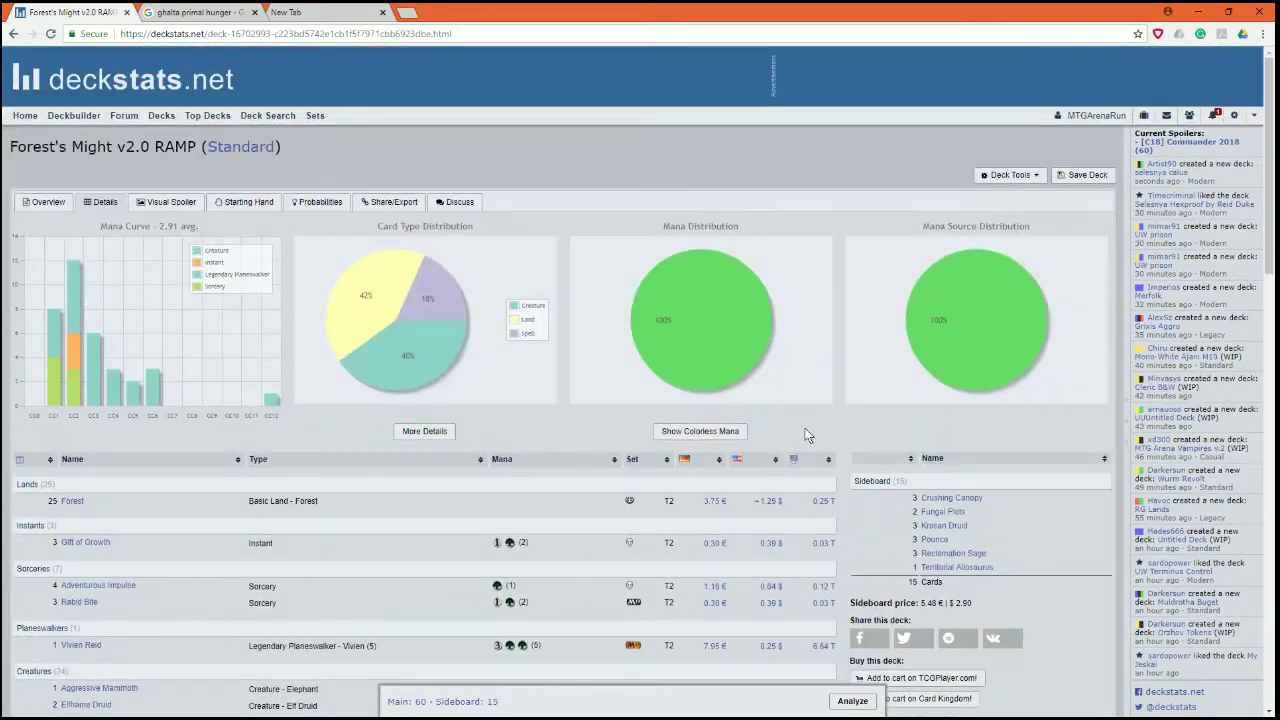
Save the deck publicly as a new deck named "Forest's Might v2.0 RAMP" and dismiss the save confirmation.
{"action": "left_click", "coordinate": [1089, 178]}
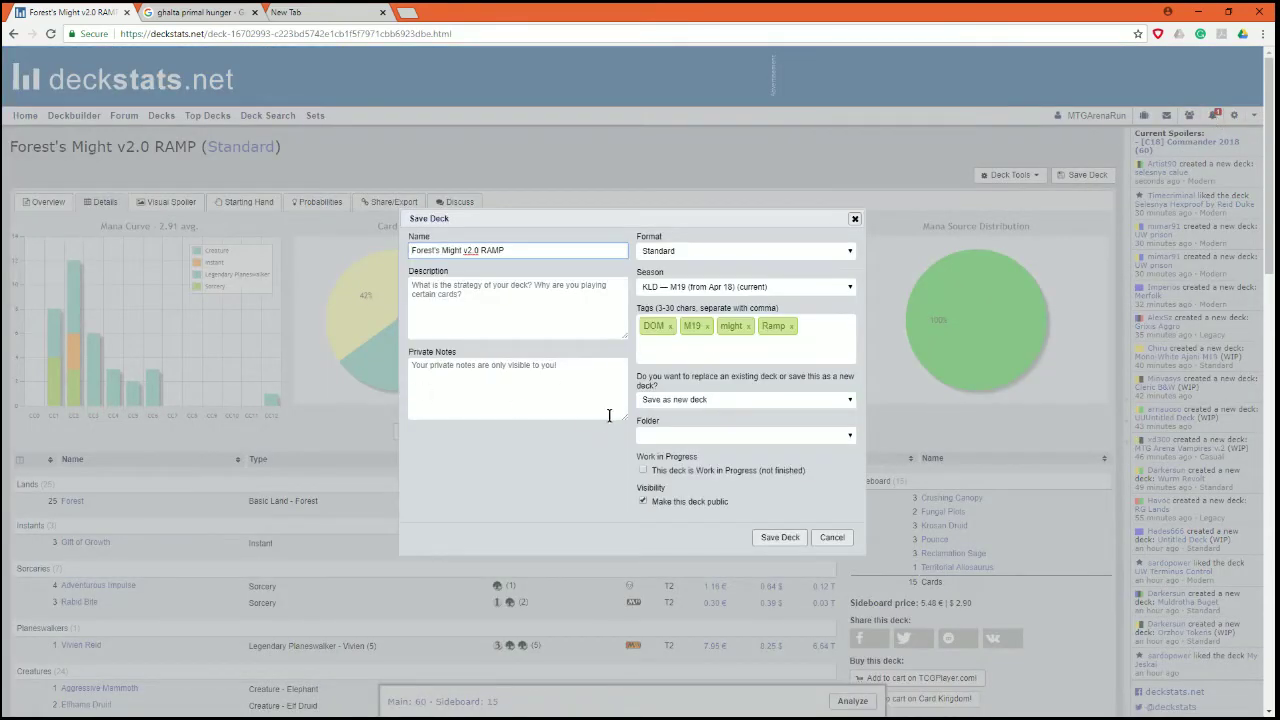
{"action": "left_click", "coordinate": [763, 541]}
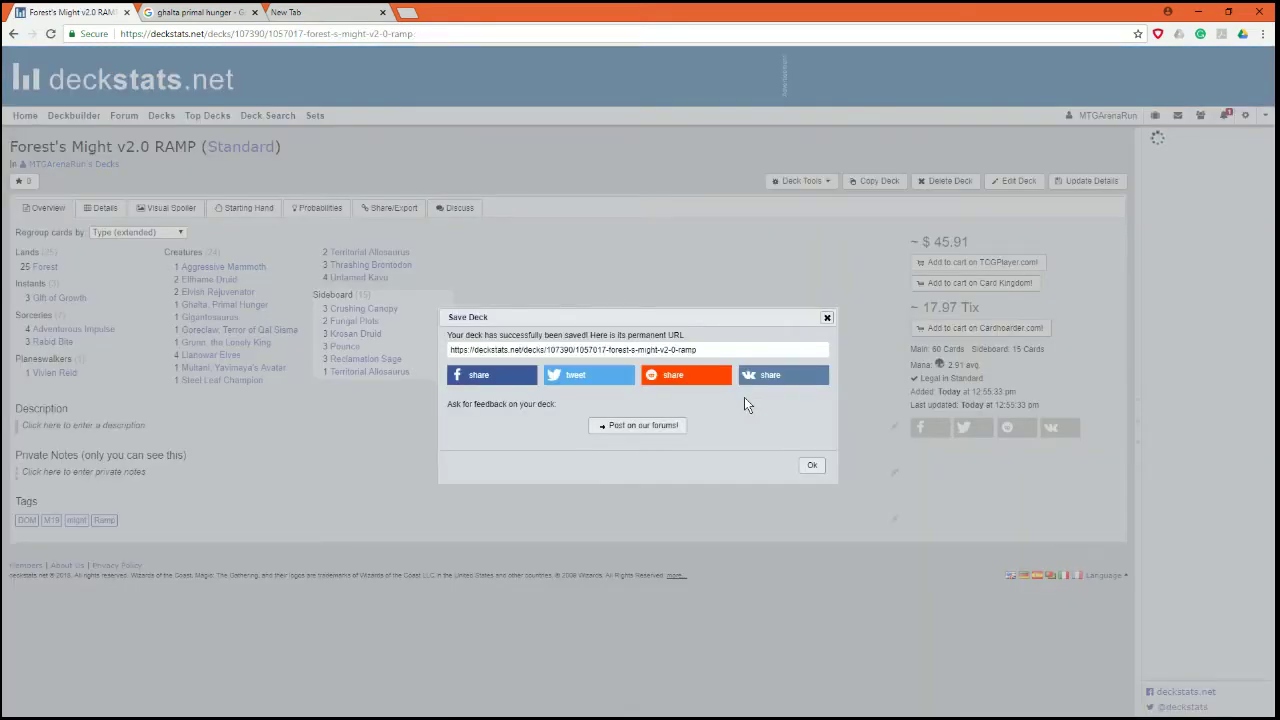
{"action": "left_click", "coordinate": [806, 469]}
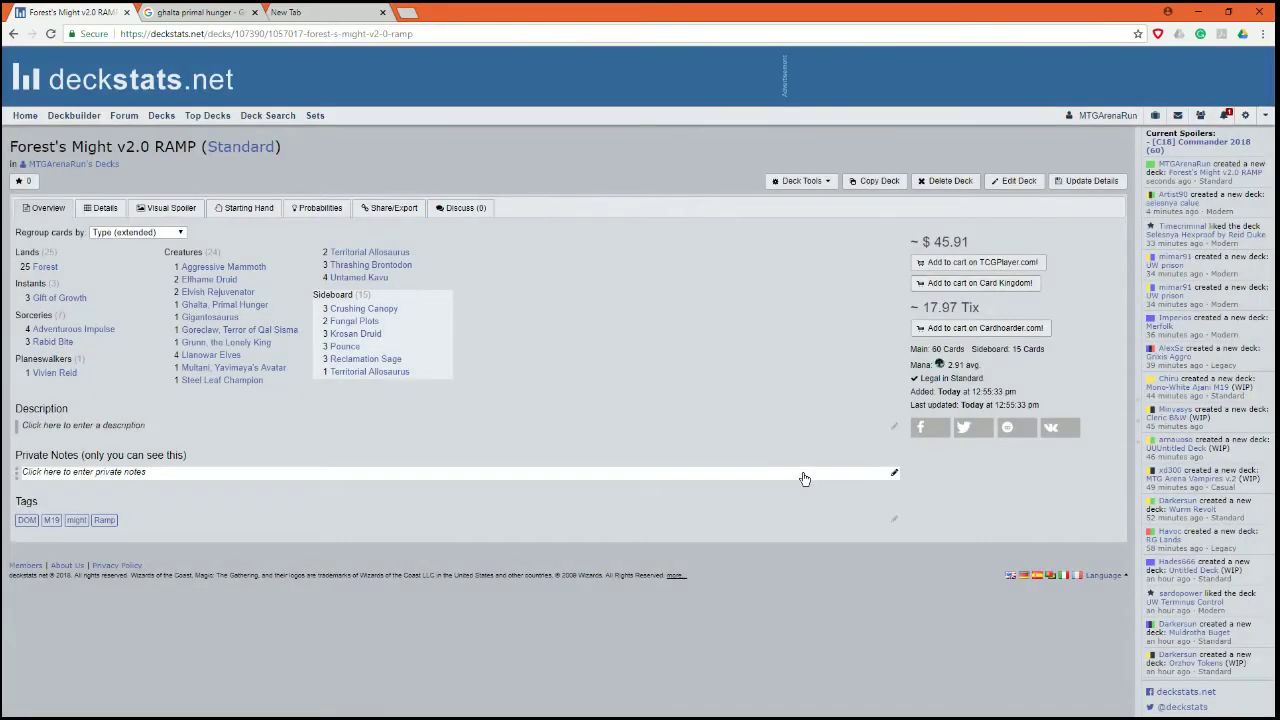
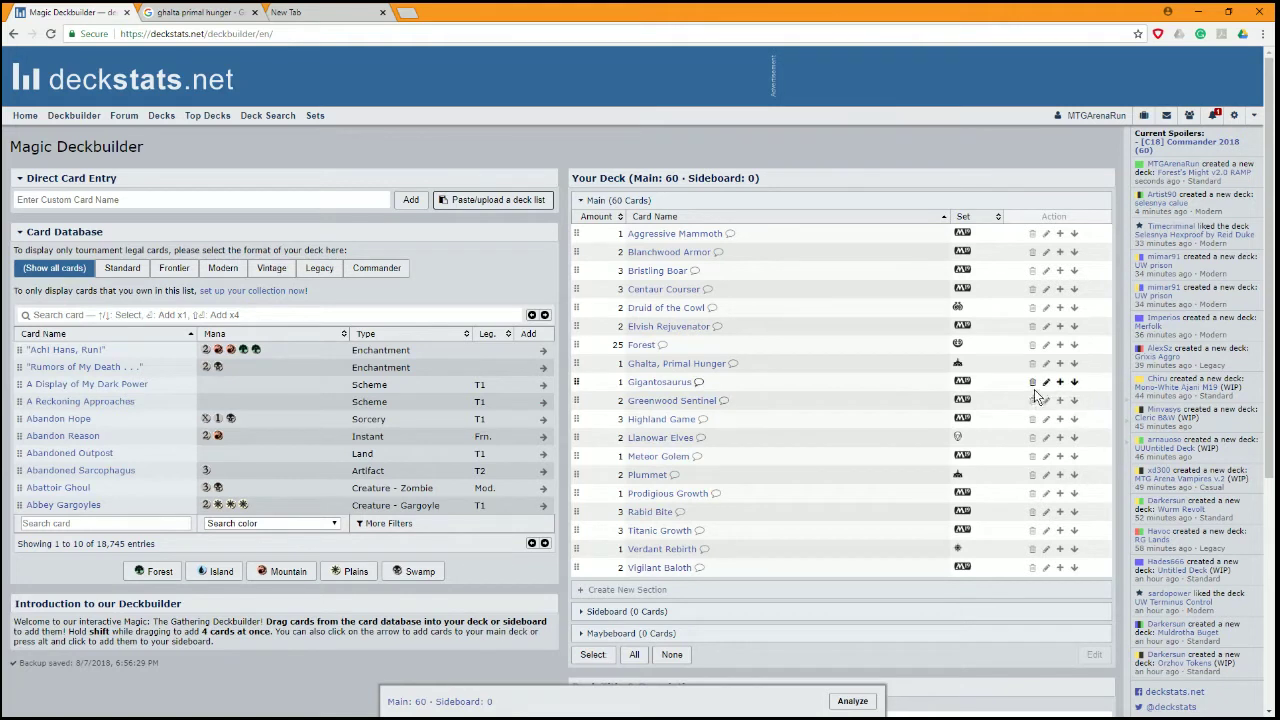
Remove Gigantosaurus, Meteor Golem, Prodigious Growth and Verdant Rebirth from the main deck and move both Plummet copies to the sideboard.
{"action": "left_click", "coordinate": [1033, 385]}
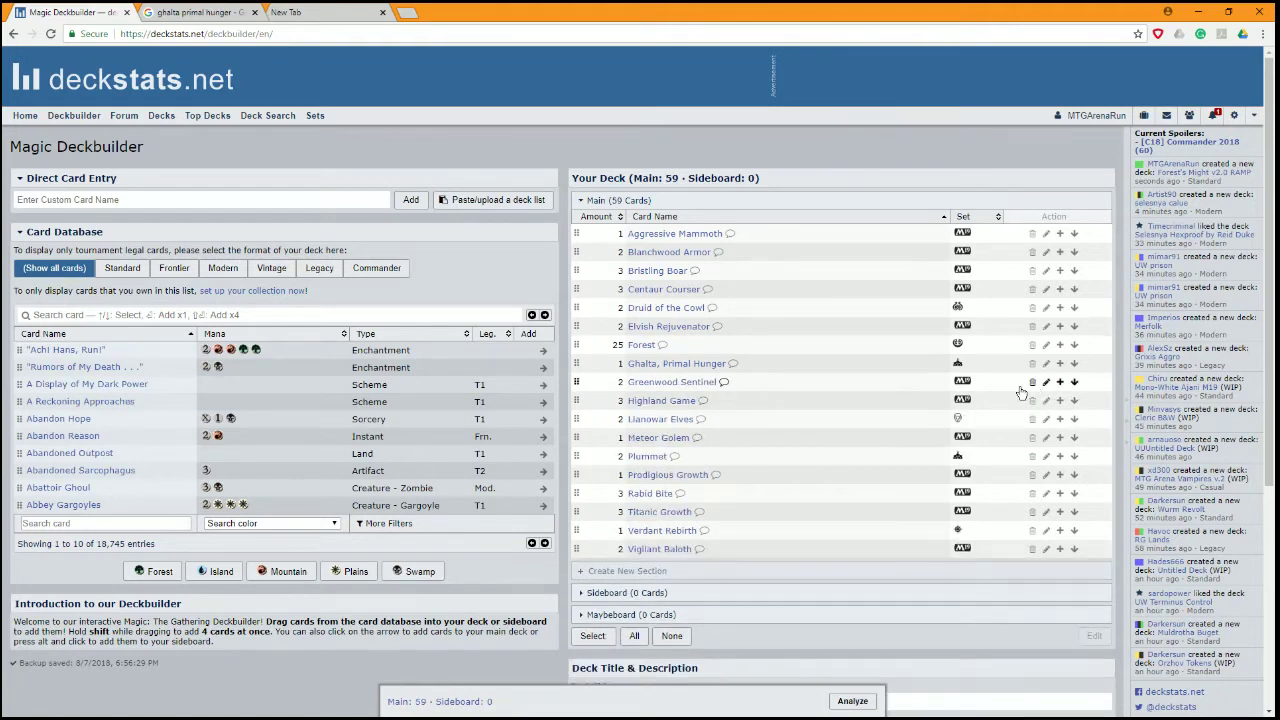
{"action": "left_click", "coordinate": [1033, 438]}
{"action": "left_click_drag", "start_coordinate": [625, 444], "coordinate": [657, 608]}
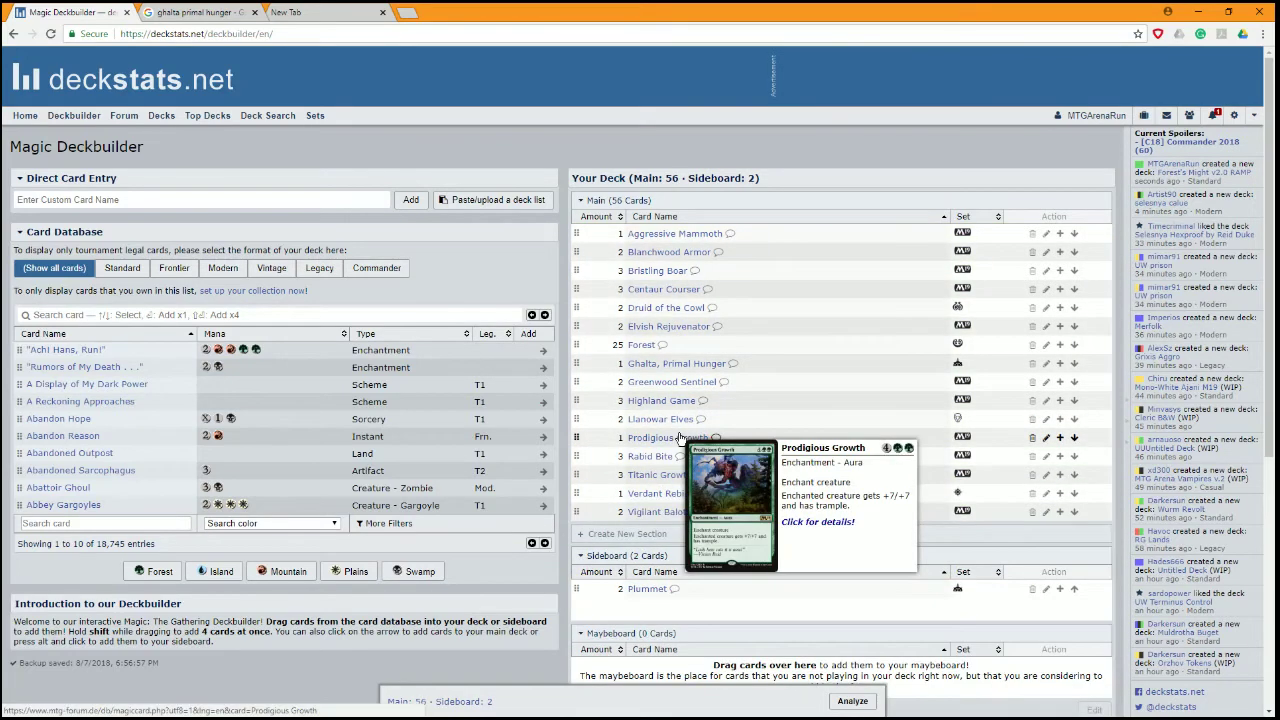
{"action": "left_click", "coordinate": [1032, 442]}
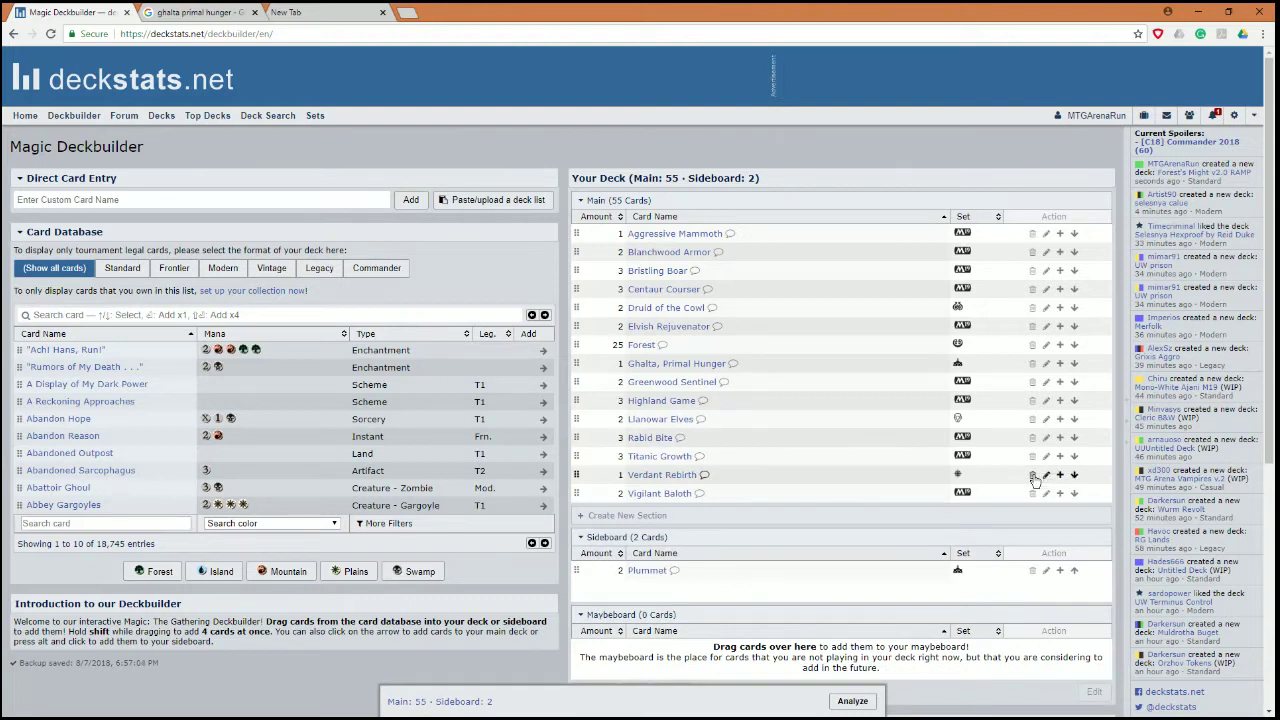
{"action": "left_click", "coordinate": [1033, 475]}
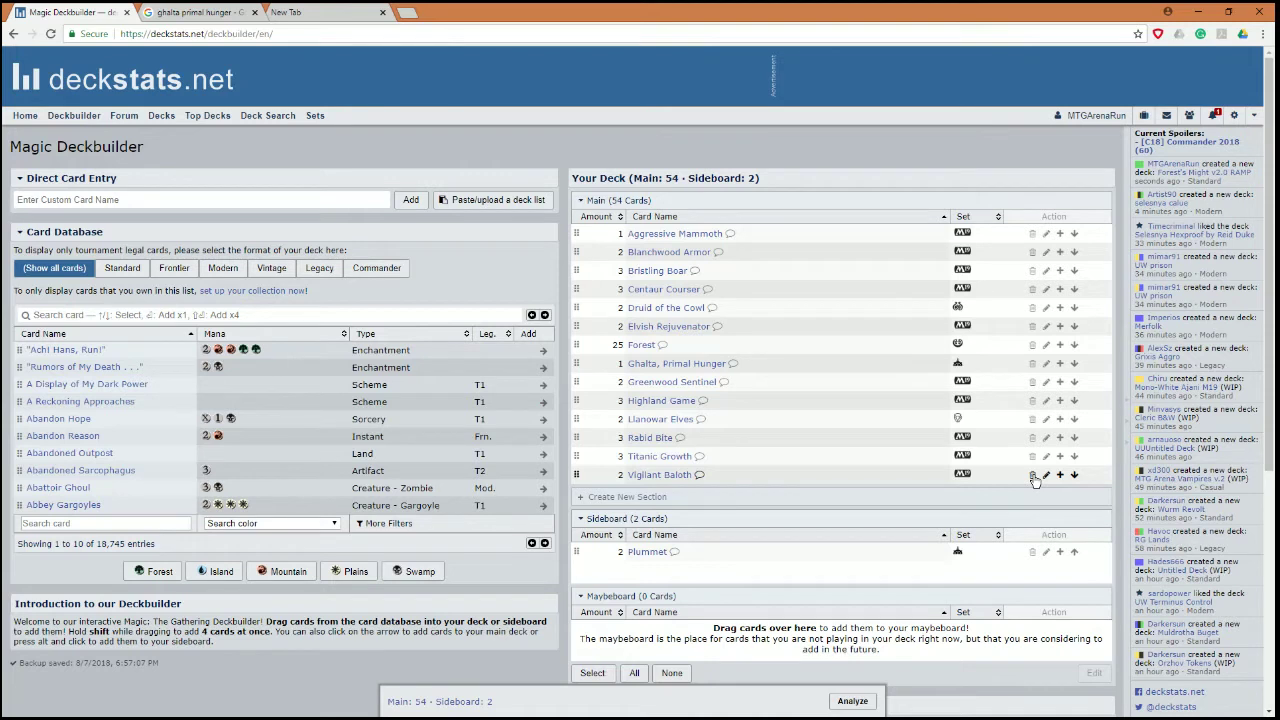
Search the card database for "elf" and set the deck's format to Standard.
{"action": "mouse_move", "coordinate": [666, 332]}
{"action": "mouse_move", "coordinate": [677, 274]}
{"action": "left_click", "coordinate": [40, 315]}
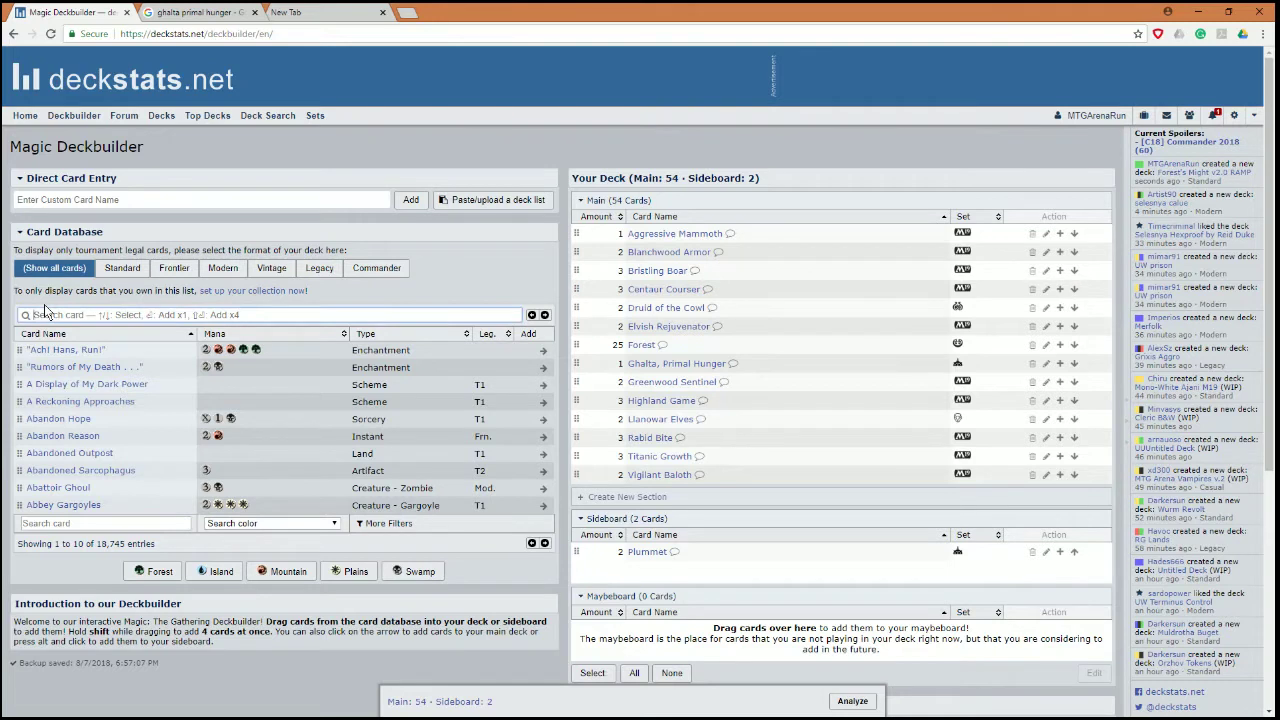
{"action": "type", "text": "elf"}
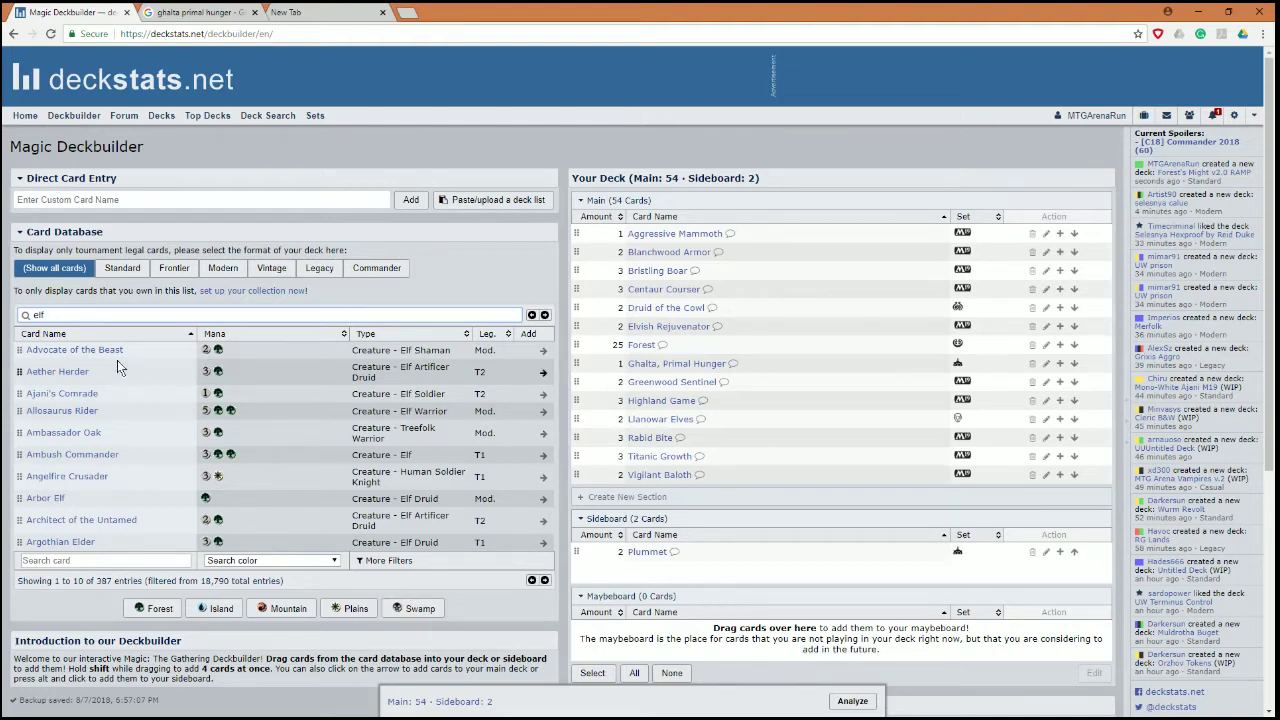
{"action": "scroll", "coordinate": [738, 560], "scroll_direction": "down", "scroll_amount": 3}
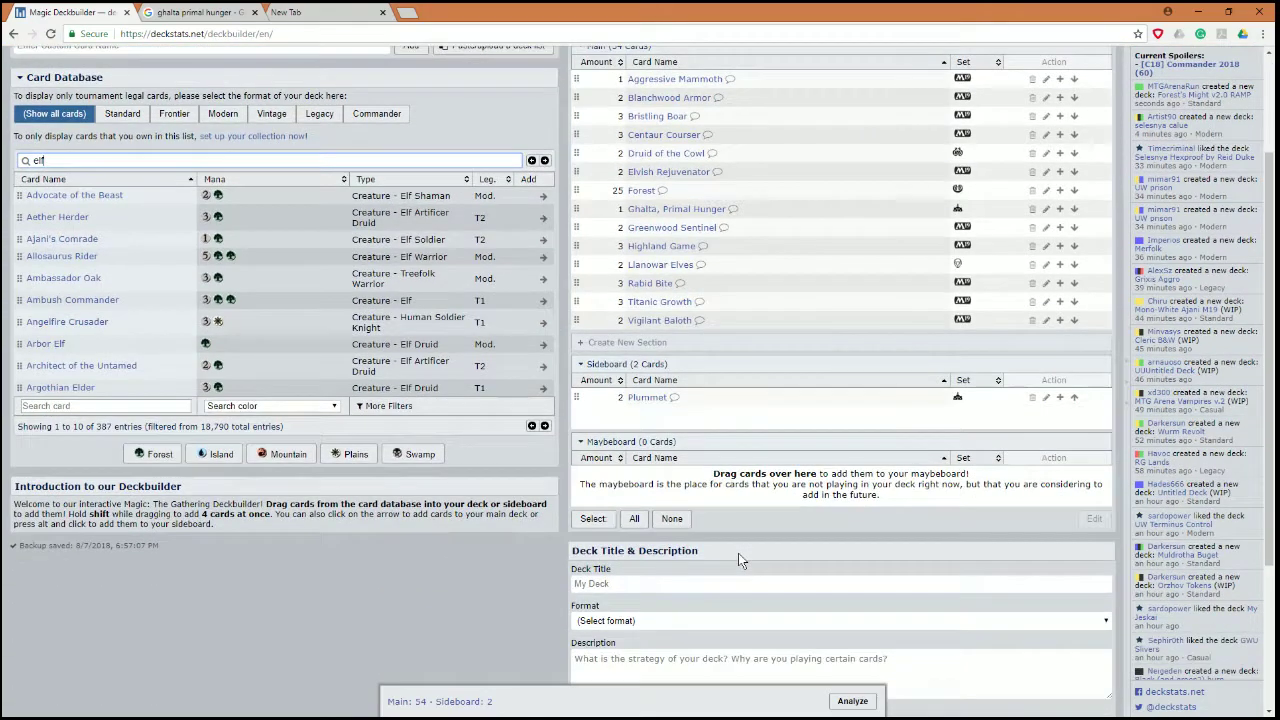
{"action": "left_click", "coordinate": [660, 466]}
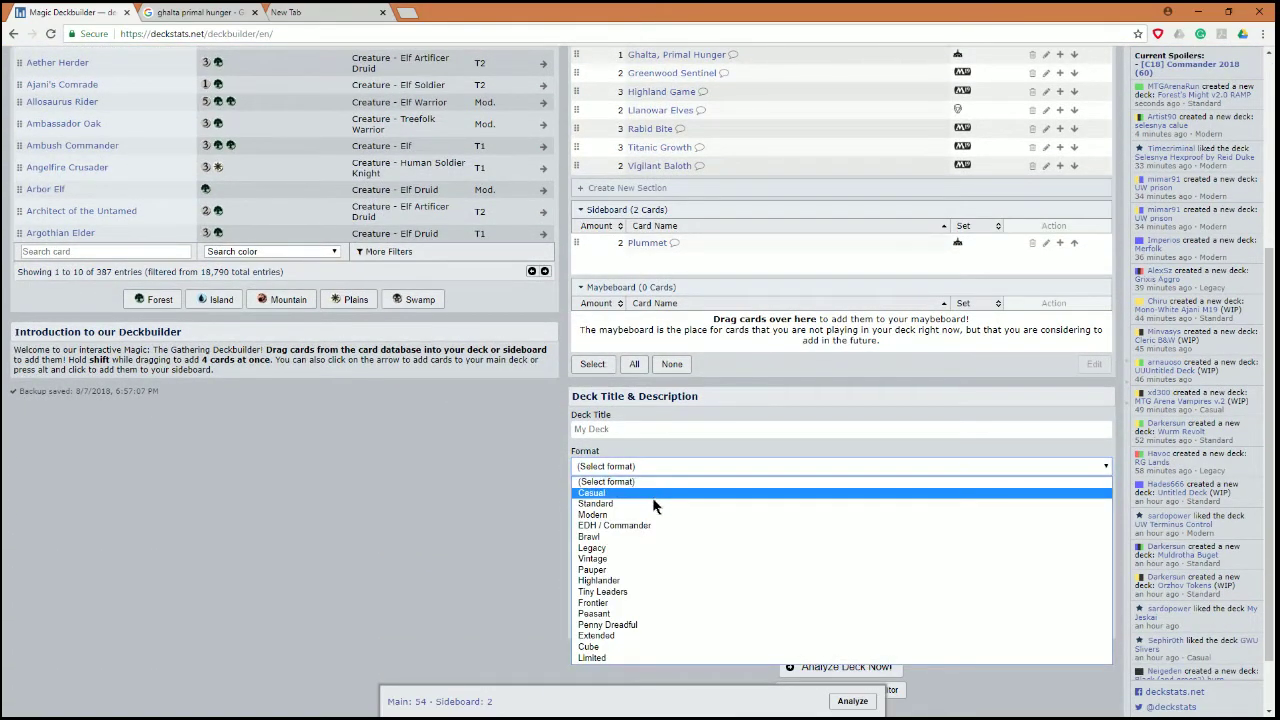
{"action": "left_click", "coordinate": [656, 493]}
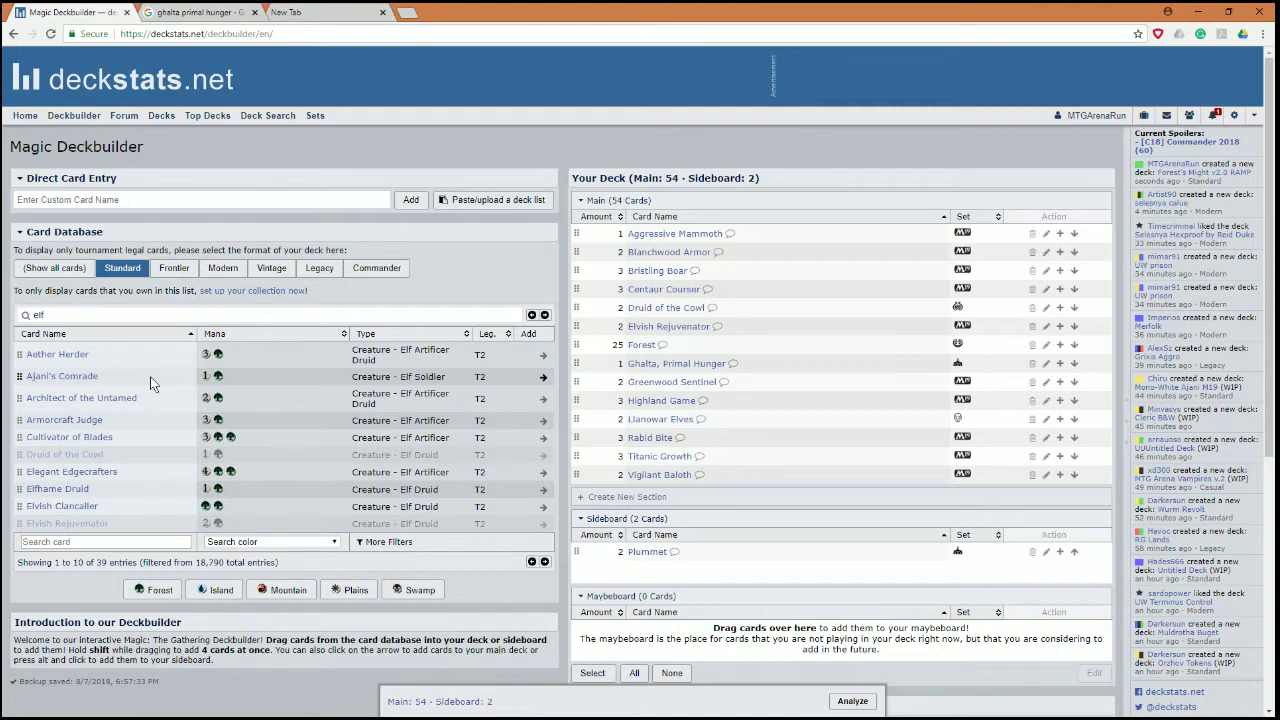
Replace both Druid of the Cowl copies in the main deck with two copies of Elfhame Druid.
{"action": "mouse_move", "coordinate": [103, 422]}
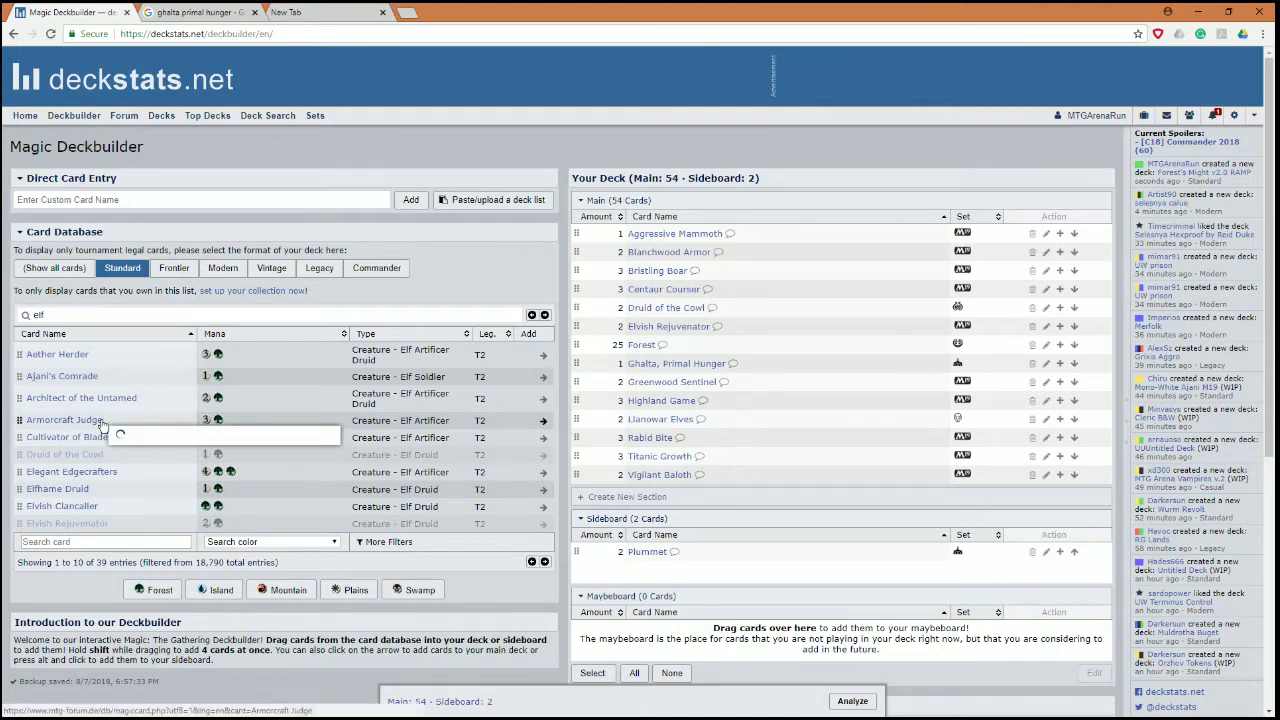
{"action": "mouse_move", "coordinate": [127, 405]}
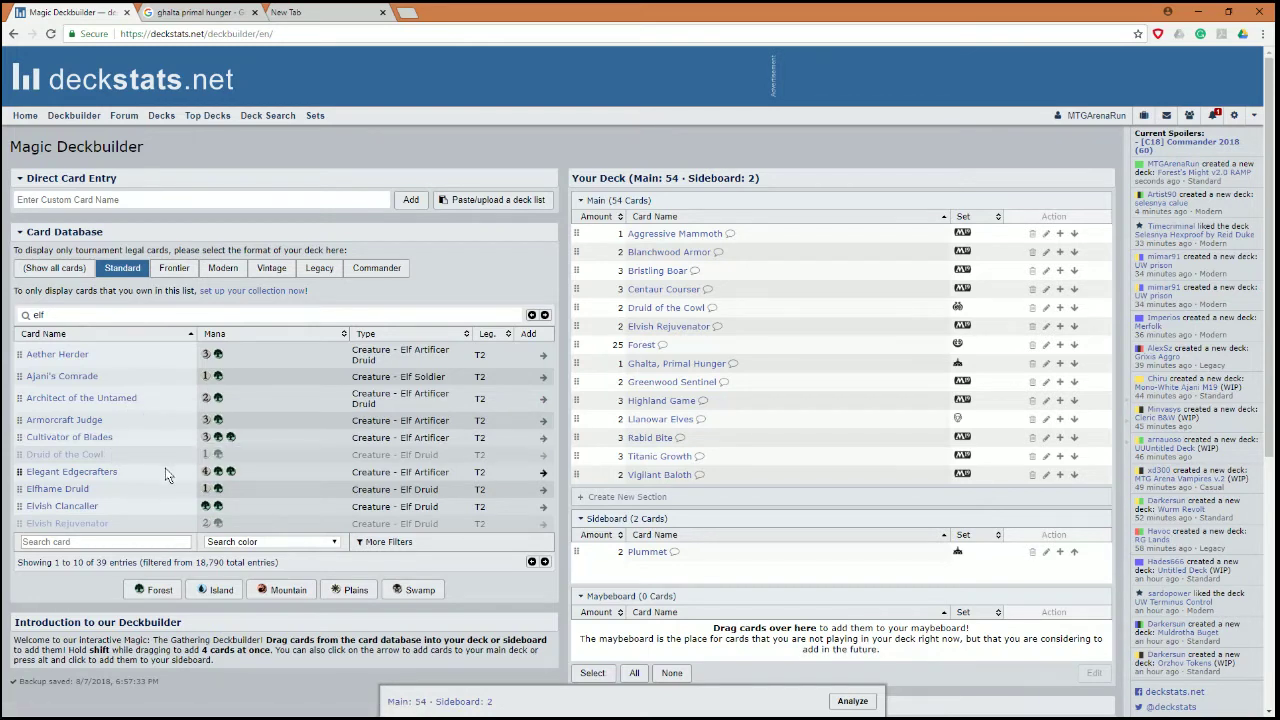
{"action": "mouse_move", "coordinate": [81, 492]}
{"action": "left_click_drag", "start_coordinate": [81, 493], "coordinate": [810, 306]}
{"action": "left_click", "coordinate": [1060, 326]}
{"action": "left_click", "coordinate": [1032, 308]}
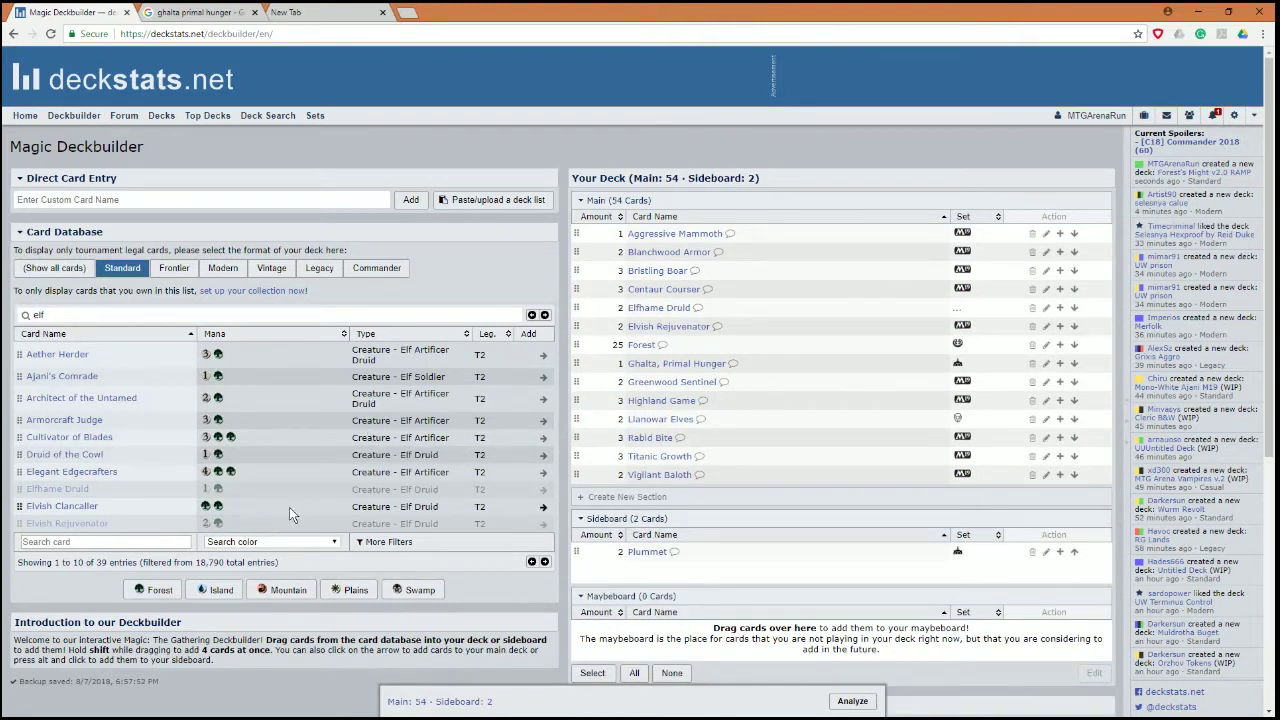
Raise Elvish Rejuvenator and Elfhame Druid to three copies each and Llanowar Elves to four.
{"action": "left_click", "coordinate": [1060, 326]}
{"action": "left_click", "coordinate": [1060, 308]}
{"action": "left_click", "coordinate": [1060, 419]}
{"action": "left_click", "coordinate": [1060, 419]}
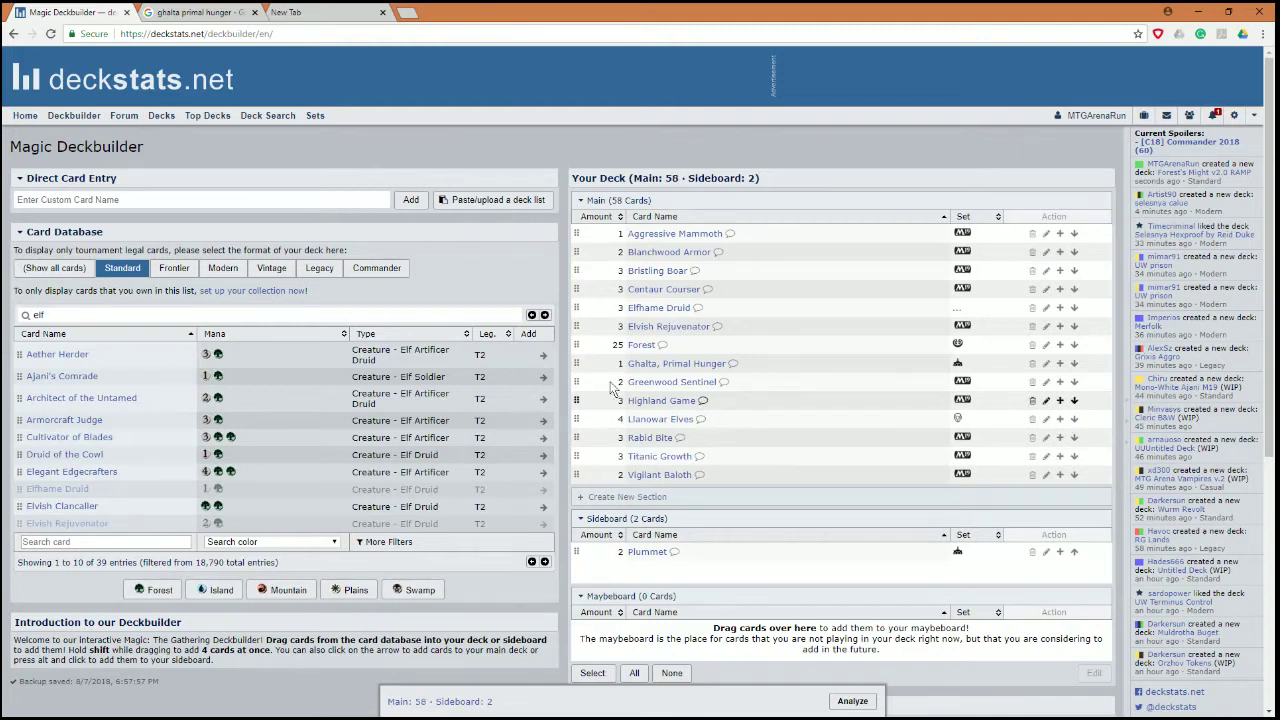
Add three copies of Elvish Clancaller from the elf search results to the main deck.
{"action": "left_click", "coordinate": [545, 562]}
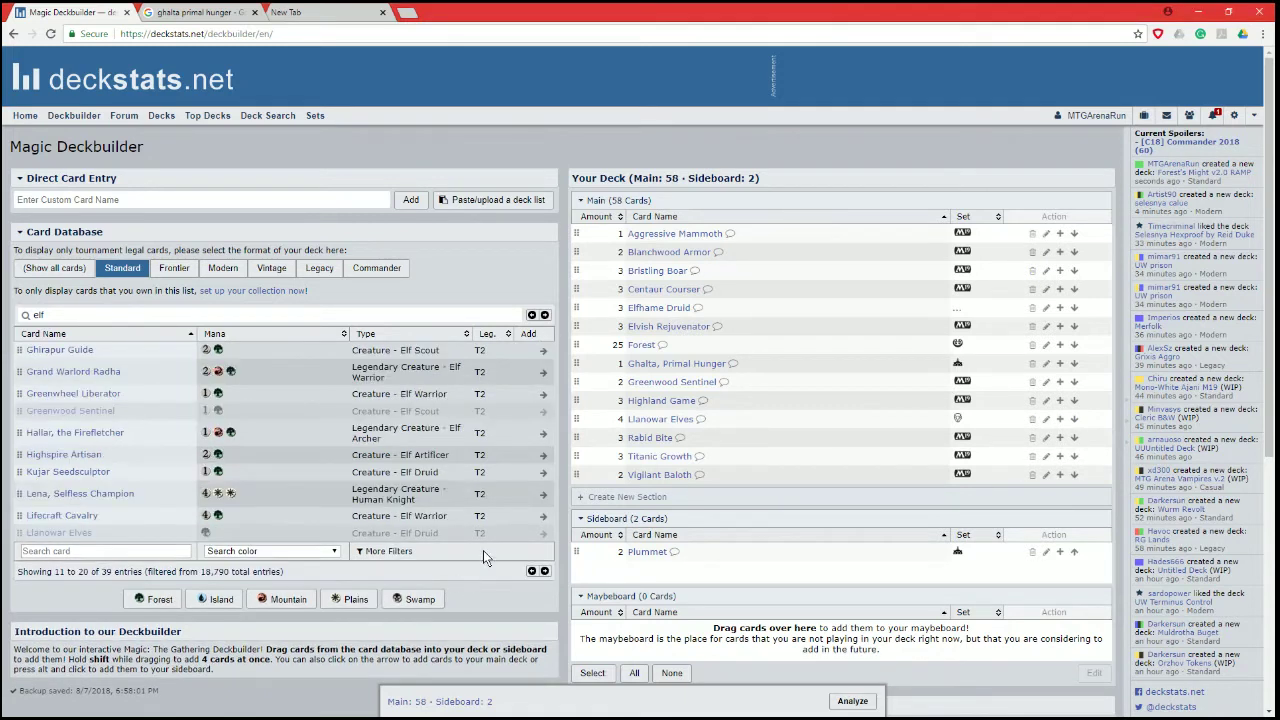
{"action": "left_click", "coordinate": [532, 315]}
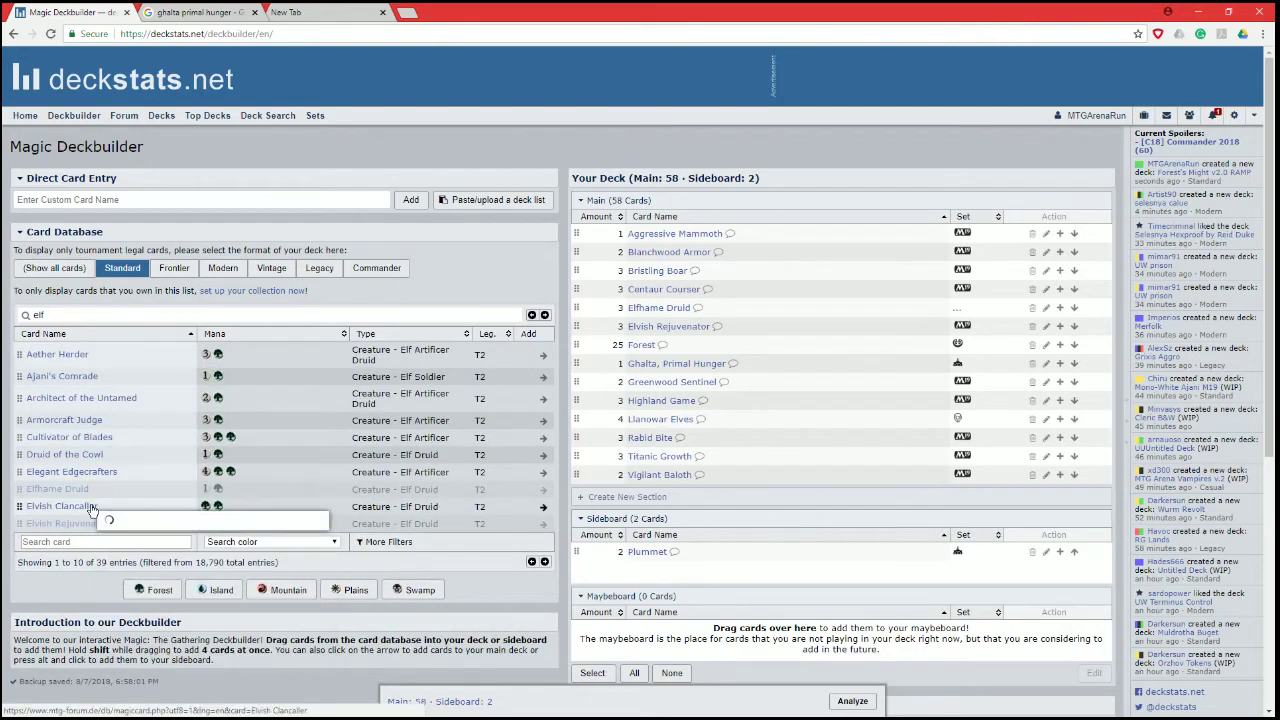
{"action": "mouse_move", "coordinate": [90, 508]}
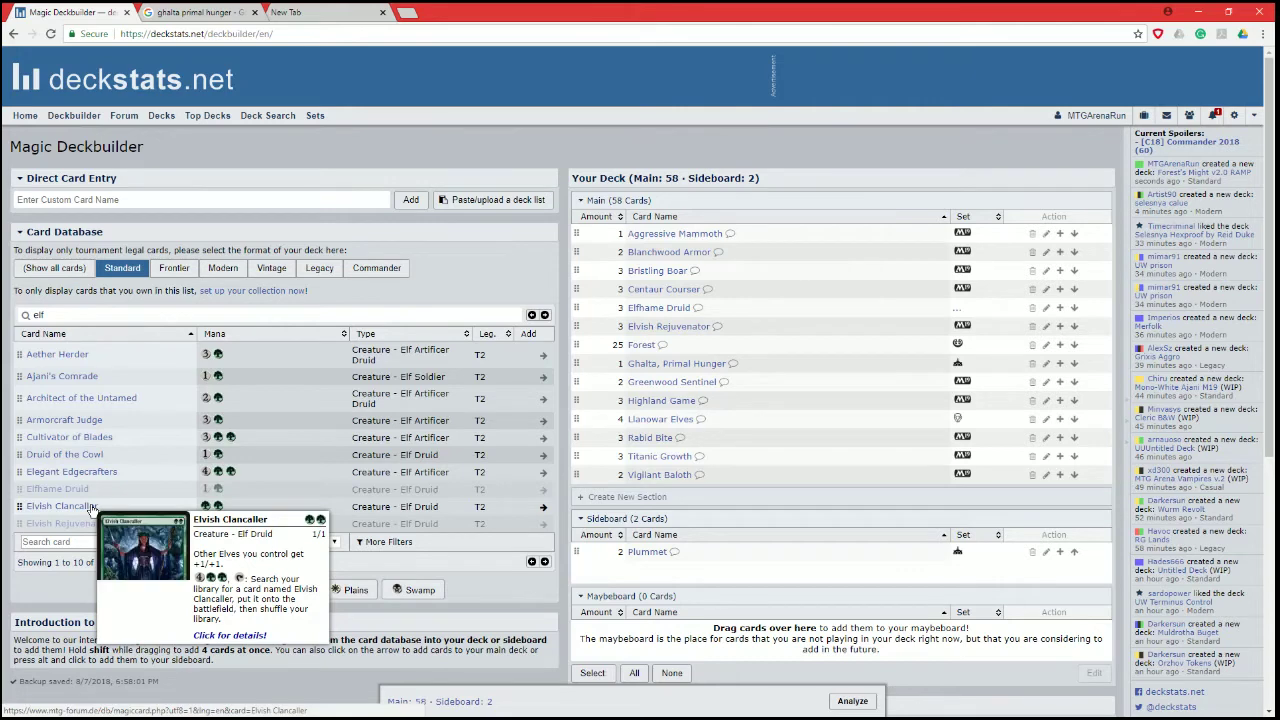
{"action": "left_click_drag", "start_coordinate": [90, 508], "coordinate": [721, 356]}
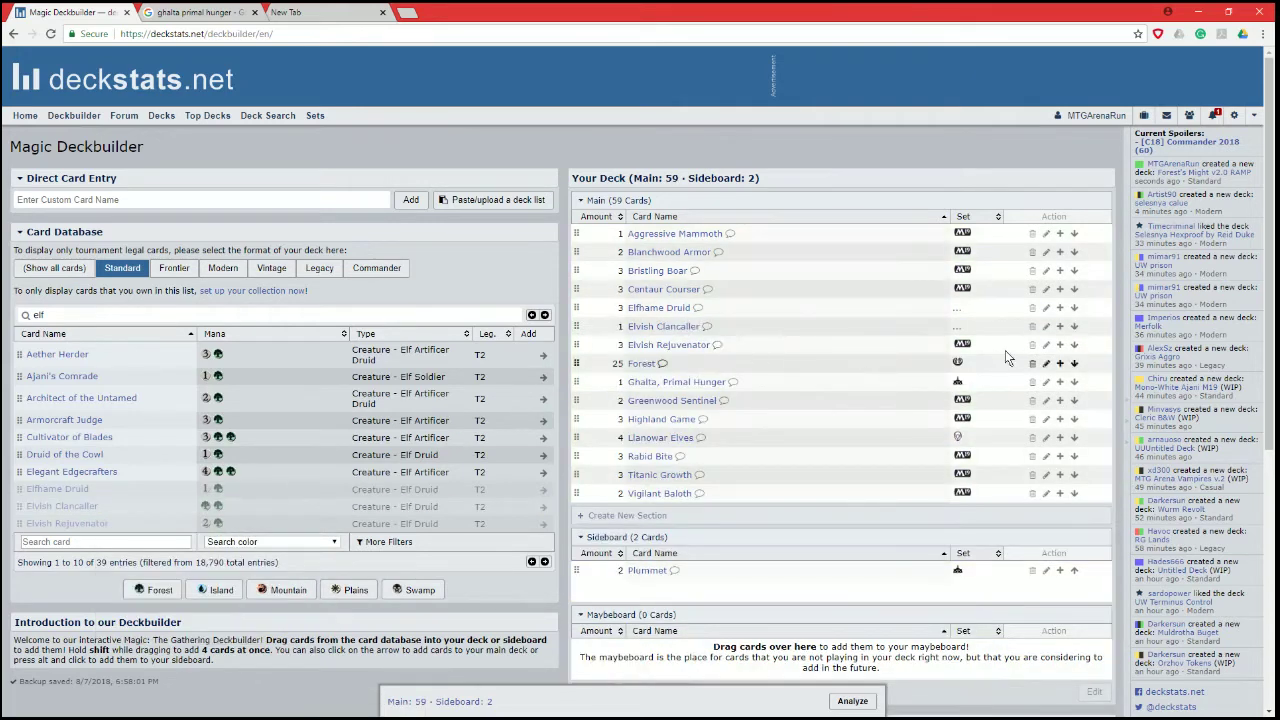
{"action": "left_click", "coordinate": [1060, 327]}
{"action": "left_click", "coordinate": [1060, 327]}
Find Marwyn, the Nurturer further on in the elf results and add one copy to the main deck.
{"action": "left_click", "coordinate": [546, 316]}
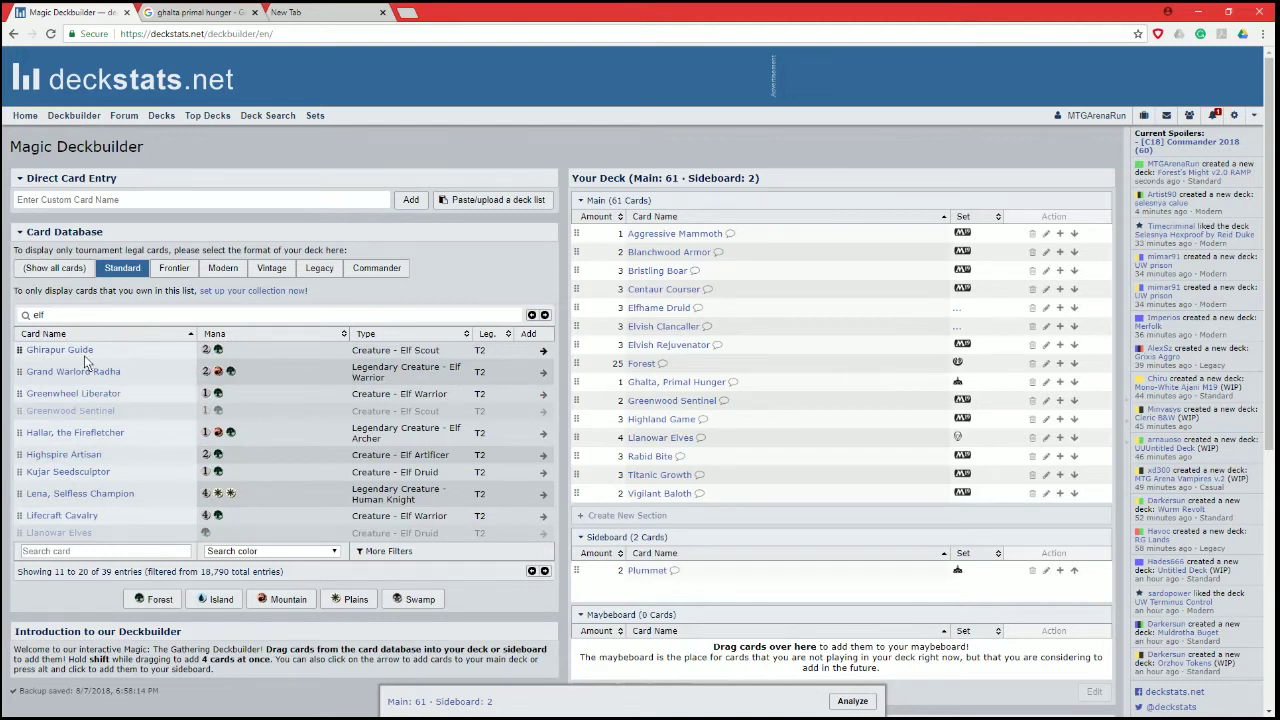
{"action": "mouse_move", "coordinate": [82, 351]}
{"action": "left_click", "coordinate": [544, 316]}
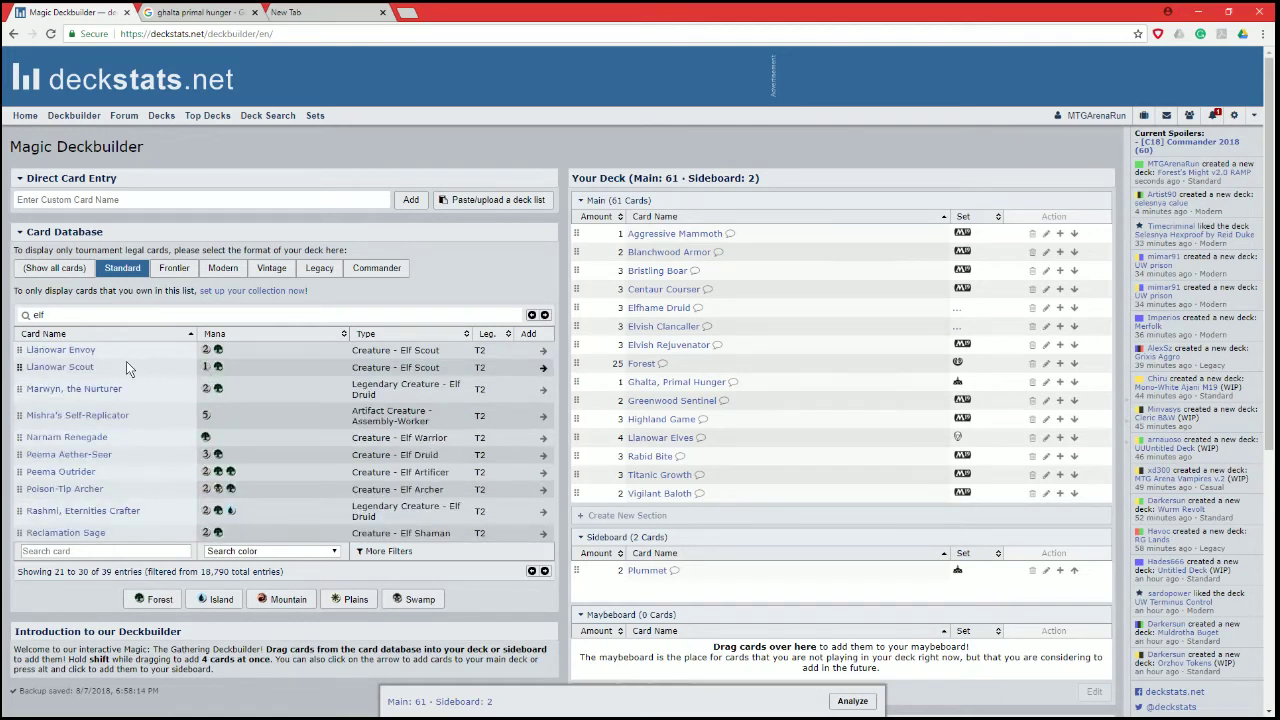
{"action": "mouse_move", "coordinate": [97, 396]}
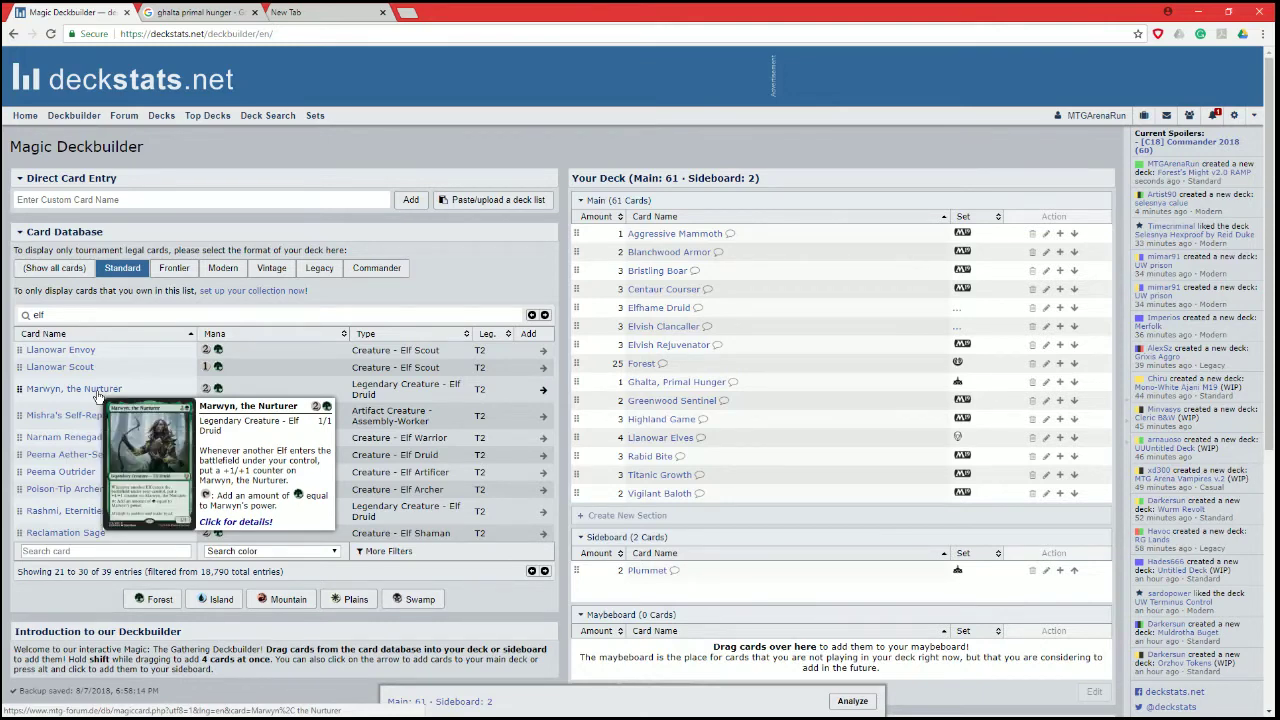
{"action": "left_click_drag", "start_coordinate": [97, 396], "coordinate": [804, 354]}
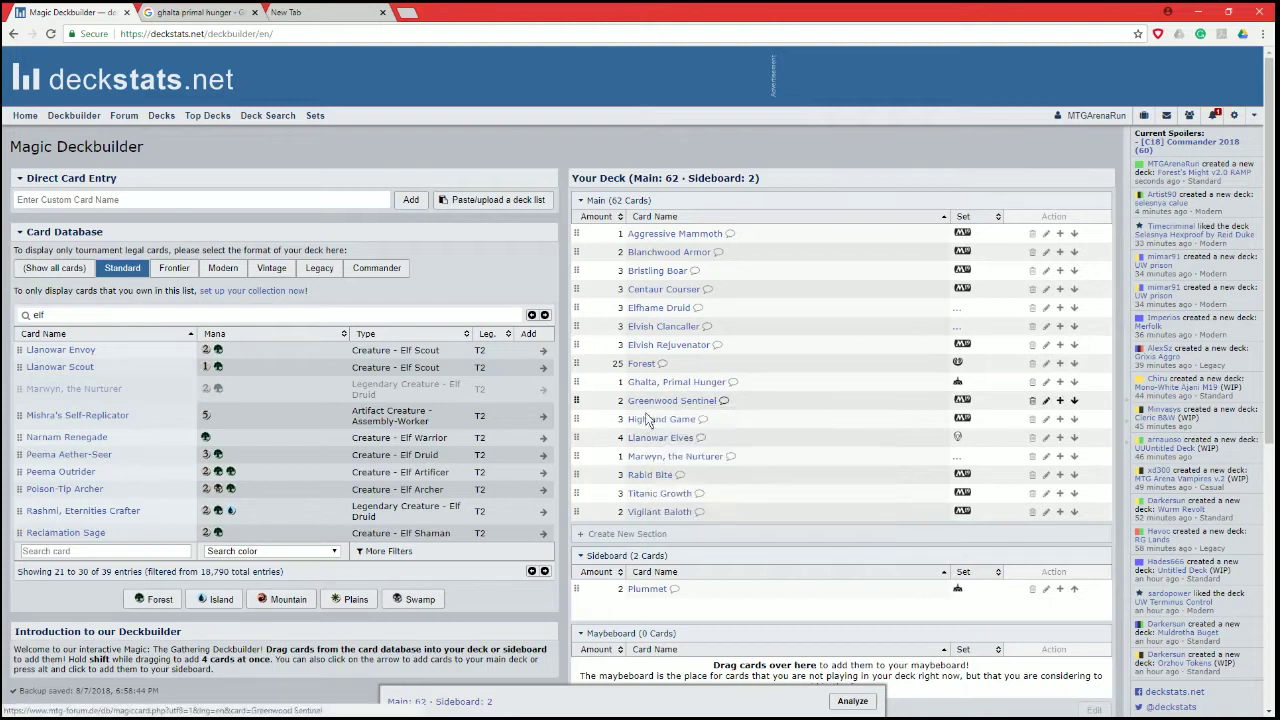
Remove Greenwood Sentinel and Highland Game from the main deck and add three copies of Reclamation Sage in their place.
{"action": "left_click", "coordinate": [1032, 400]}
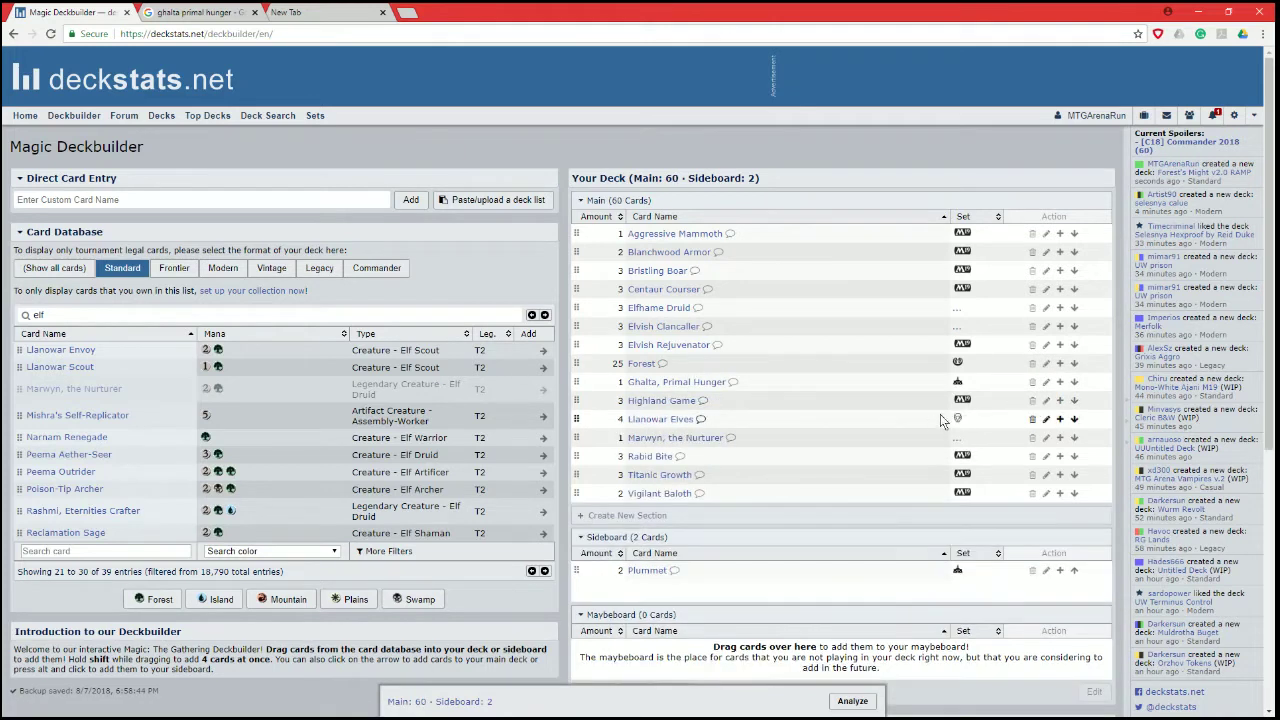
{"action": "left_click", "coordinate": [1031, 401]}
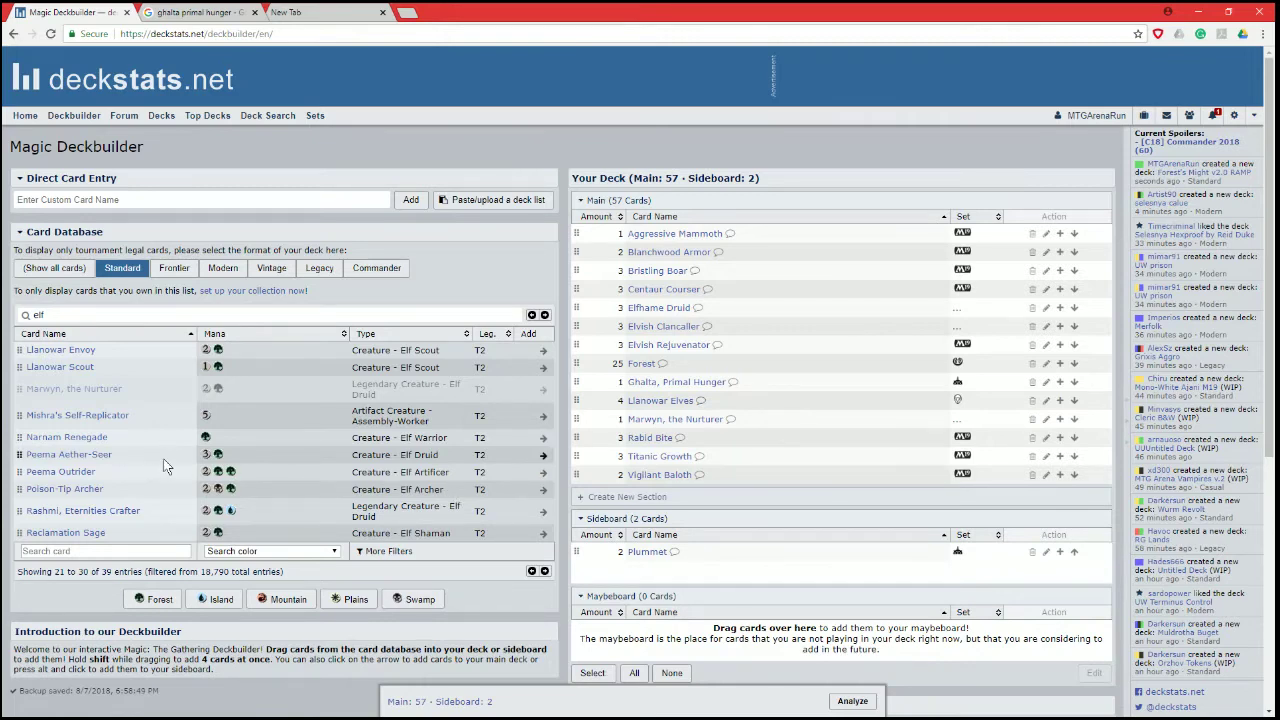
{"action": "scroll", "coordinate": [135, 478], "scroll_direction": "down", "scroll_amount": 1}
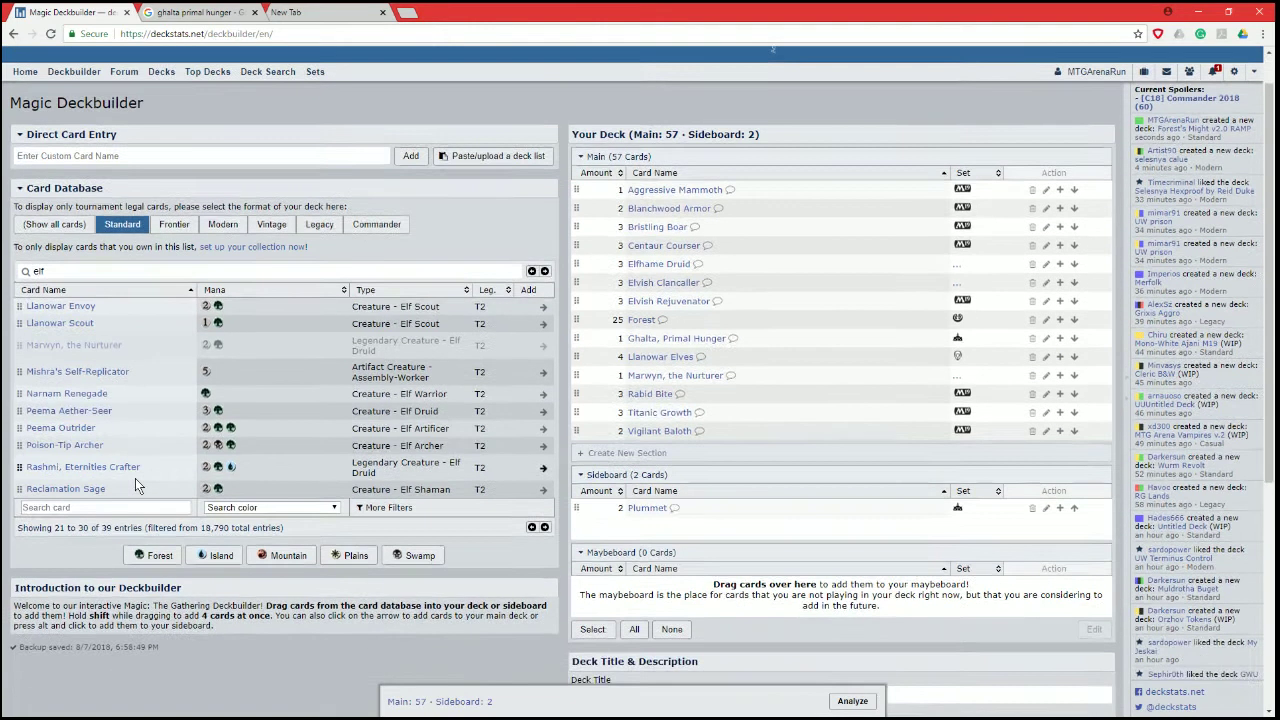
{"action": "left_click_drag", "start_coordinate": [140, 487], "coordinate": [775, 300]}
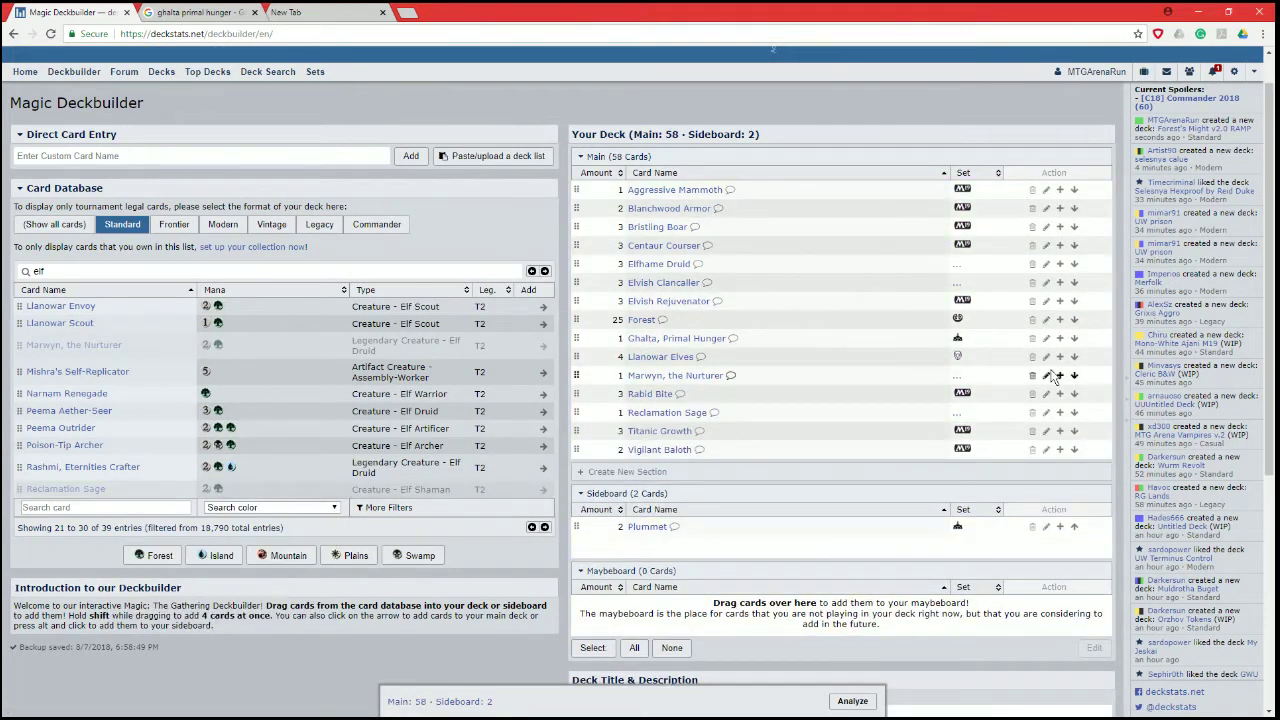
{"action": "left_click", "coordinate": [1060, 412]}
{"action": "left_click", "coordinate": [1060, 412]}
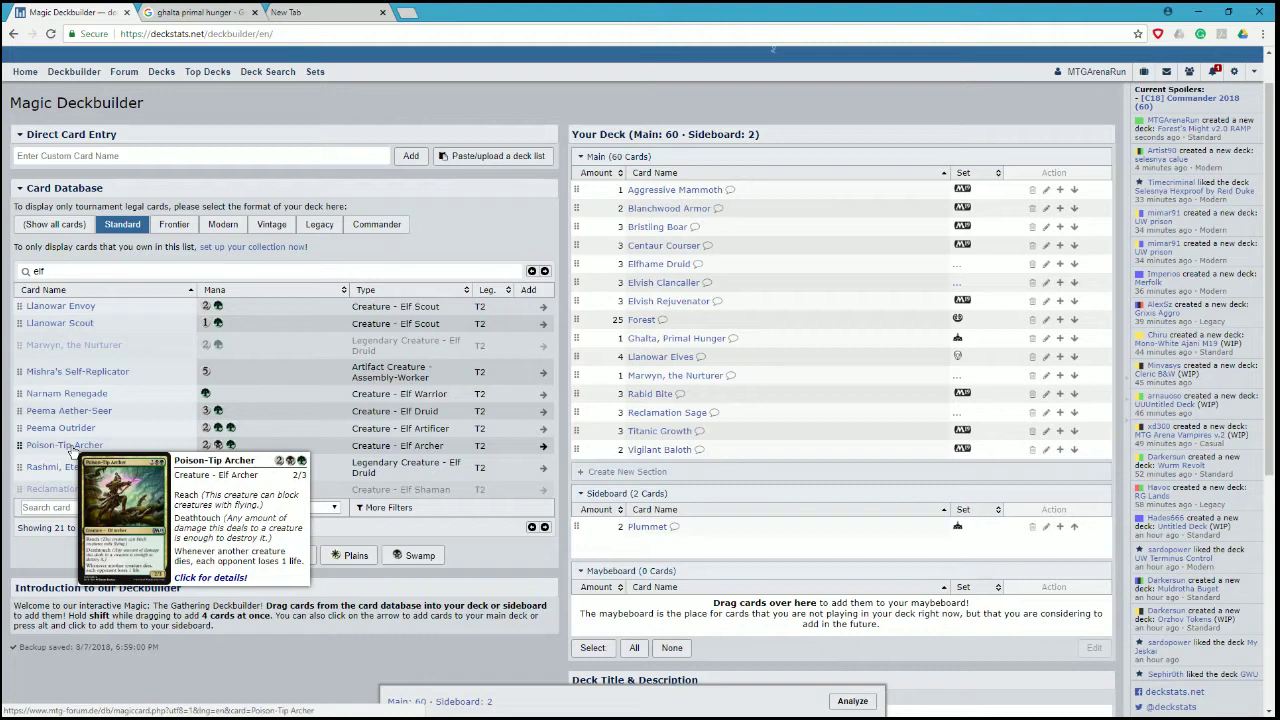
Add two copies of Steel Leaf Champion and three copies of Thorn Lieutenant from the last elf results to the main deck.
{"action": "left_click", "coordinate": [545, 272]}
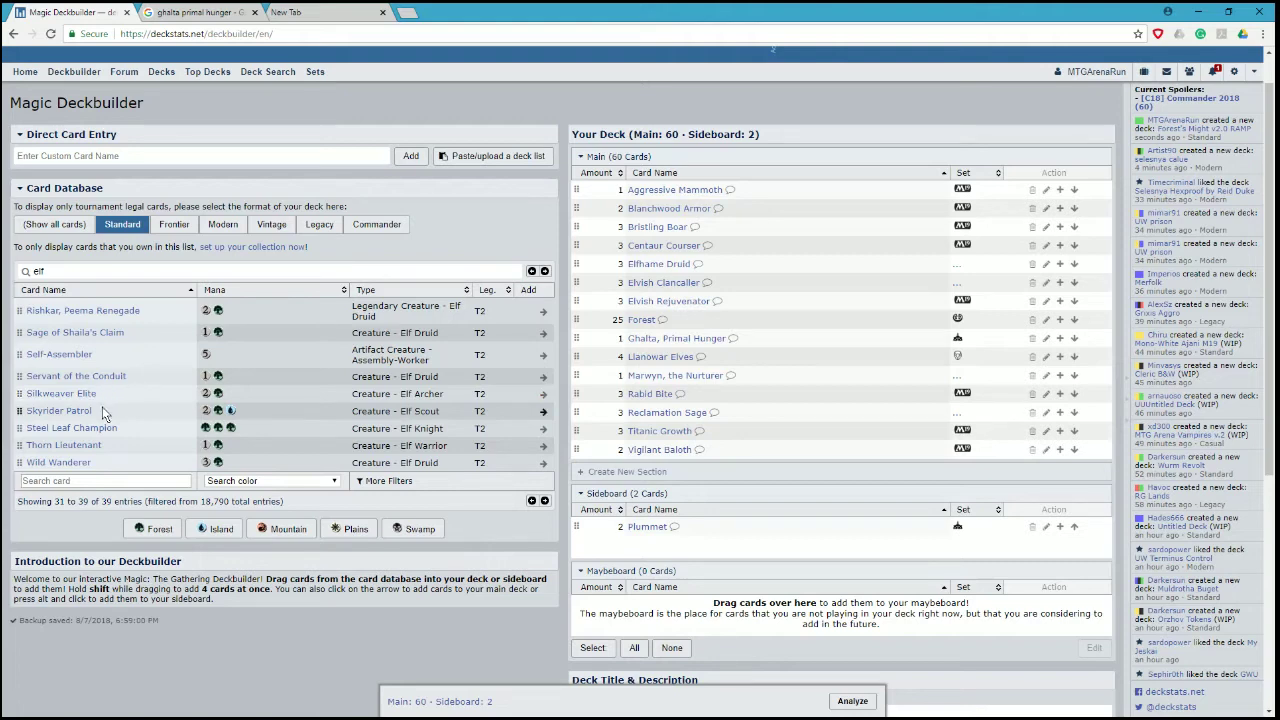
{"action": "mouse_move", "coordinate": [108, 433]}
{"action": "left_click_drag", "start_coordinate": [108, 433], "coordinate": [886, 291]}
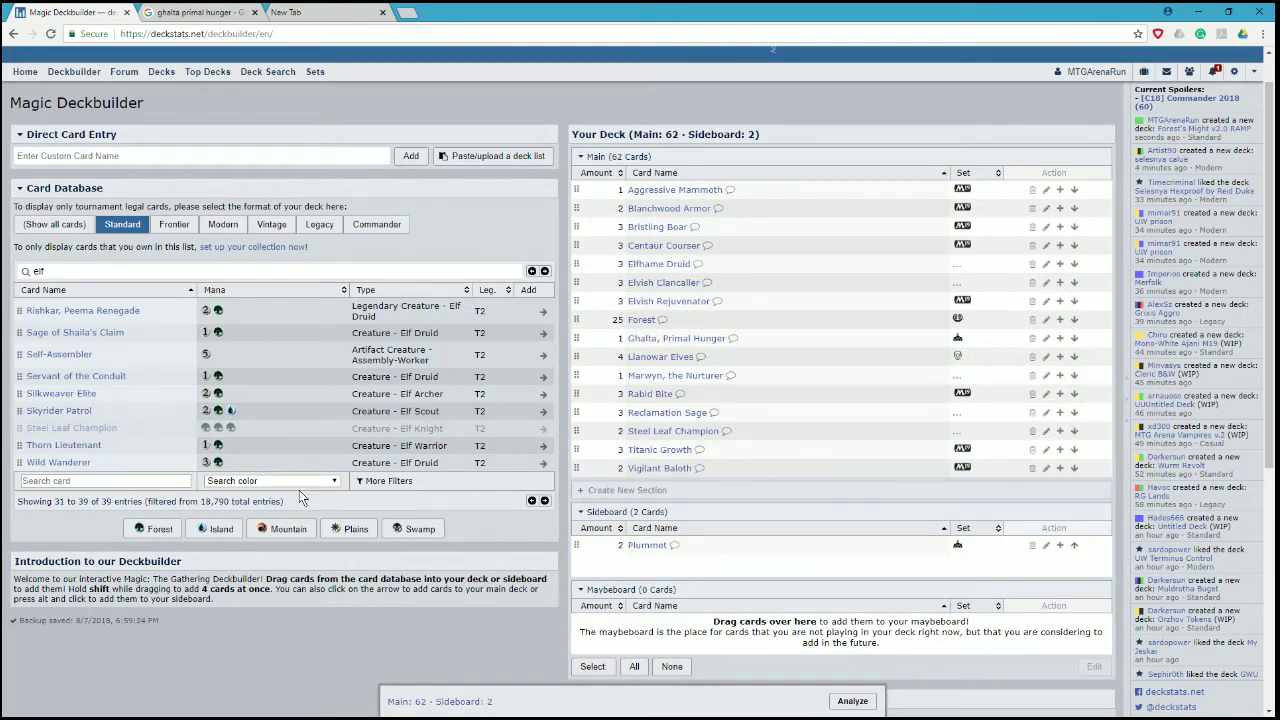
{"action": "mouse_move", "coordinate": [90, 453]}
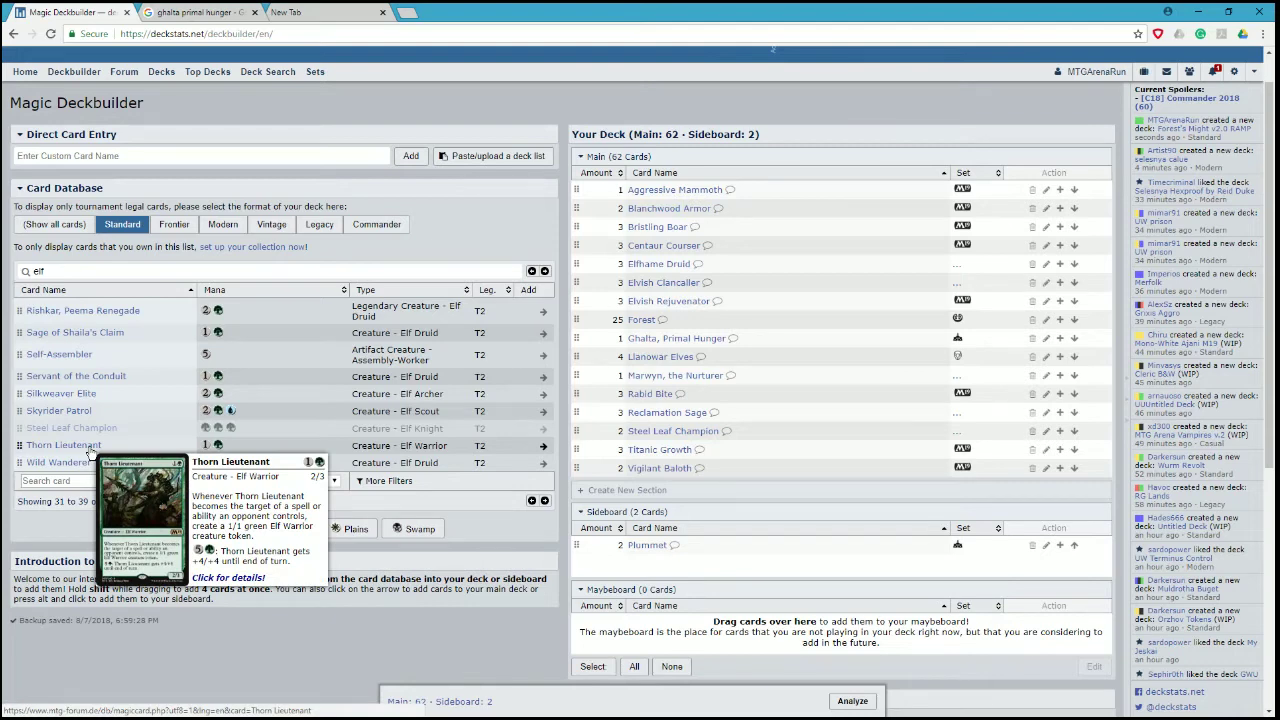
{"action": "left_click_drag", "start_coordinate": [90, 453], "coordinate": [760, 250]}
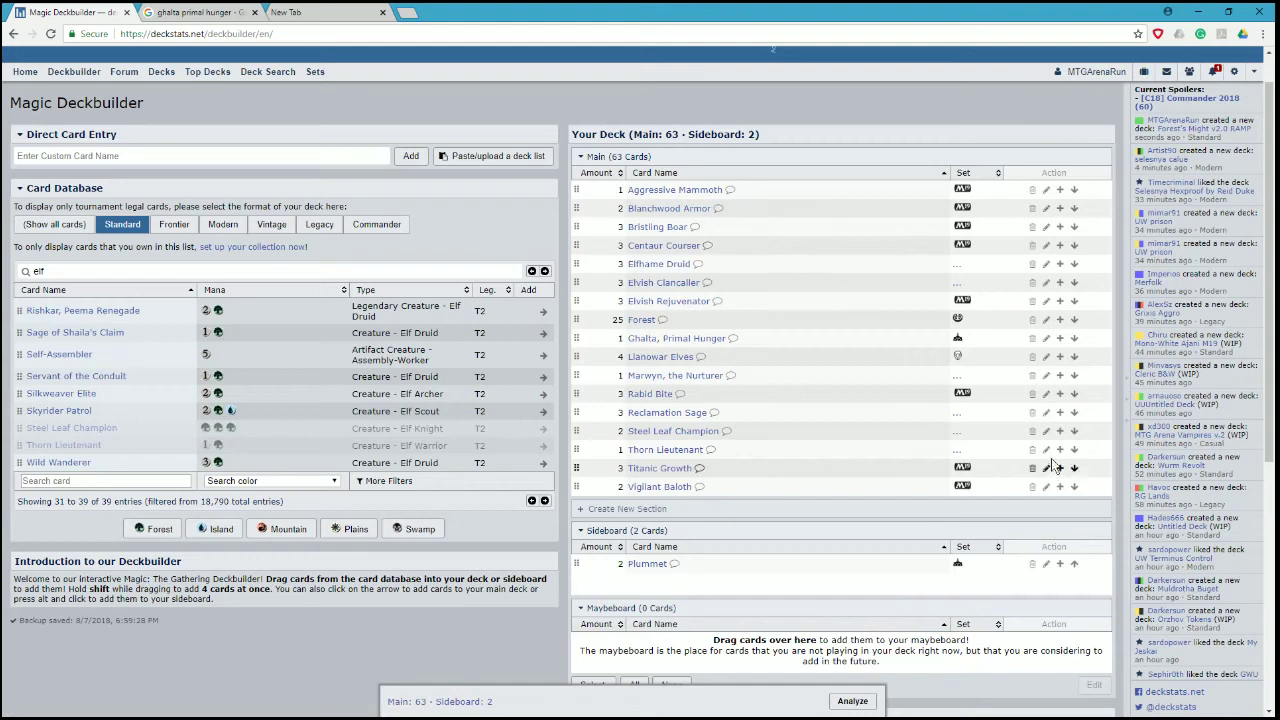
{"action": "left_click", "coordinate": [1060, 449]}
{"action": "left_click", "coordinate": [1060, 449]}
Remove Bristling Boar and Centaur Courser from the main deck and review the remaining cards.
{"action": "left_click", "coordinate": [1032, 227]}
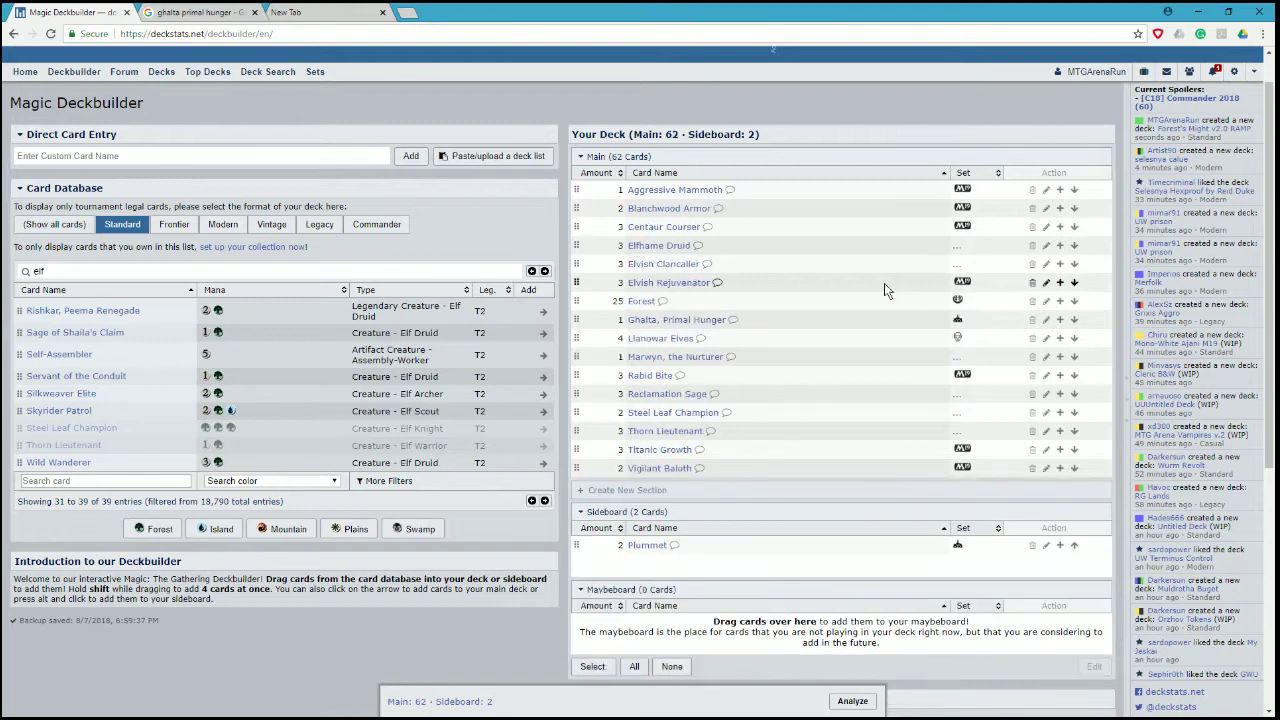
{"action": "left_click", "coordinate": [1032, 227]}
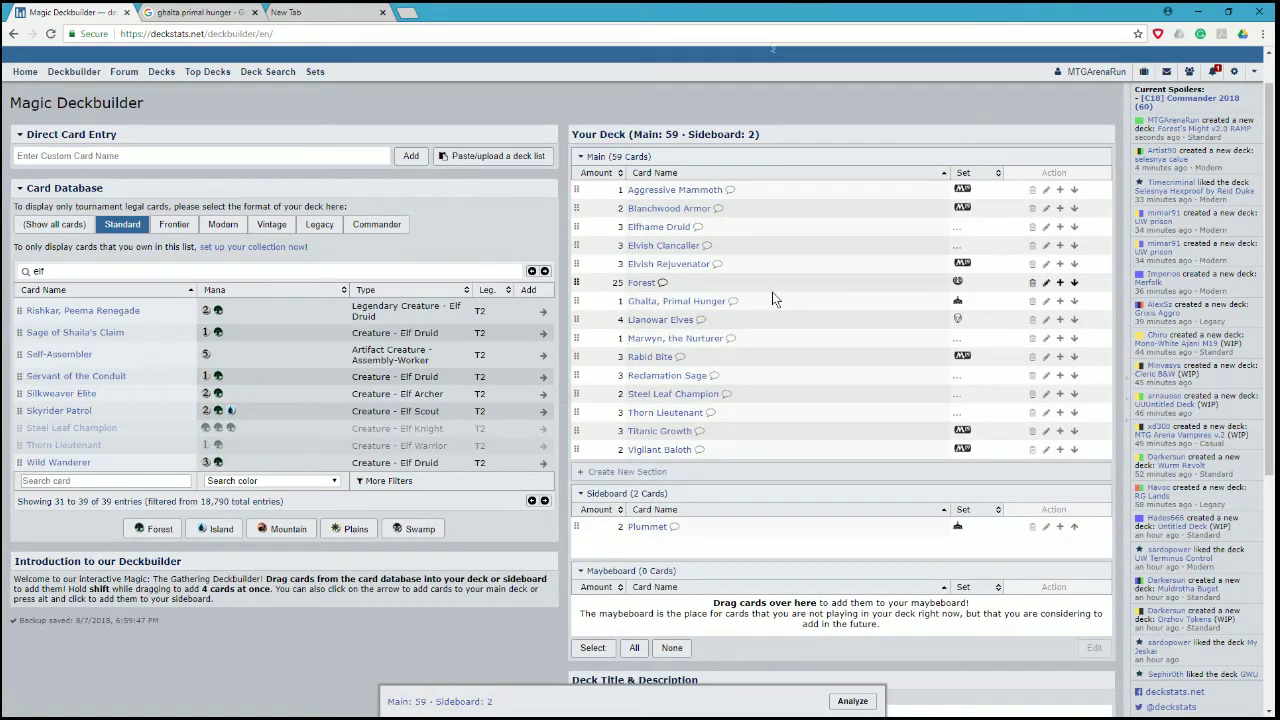
{"action": "mouse_move", "coordinate": [706, 190]}
{"action": "mouse_move", "coordinate": [672, 413]}
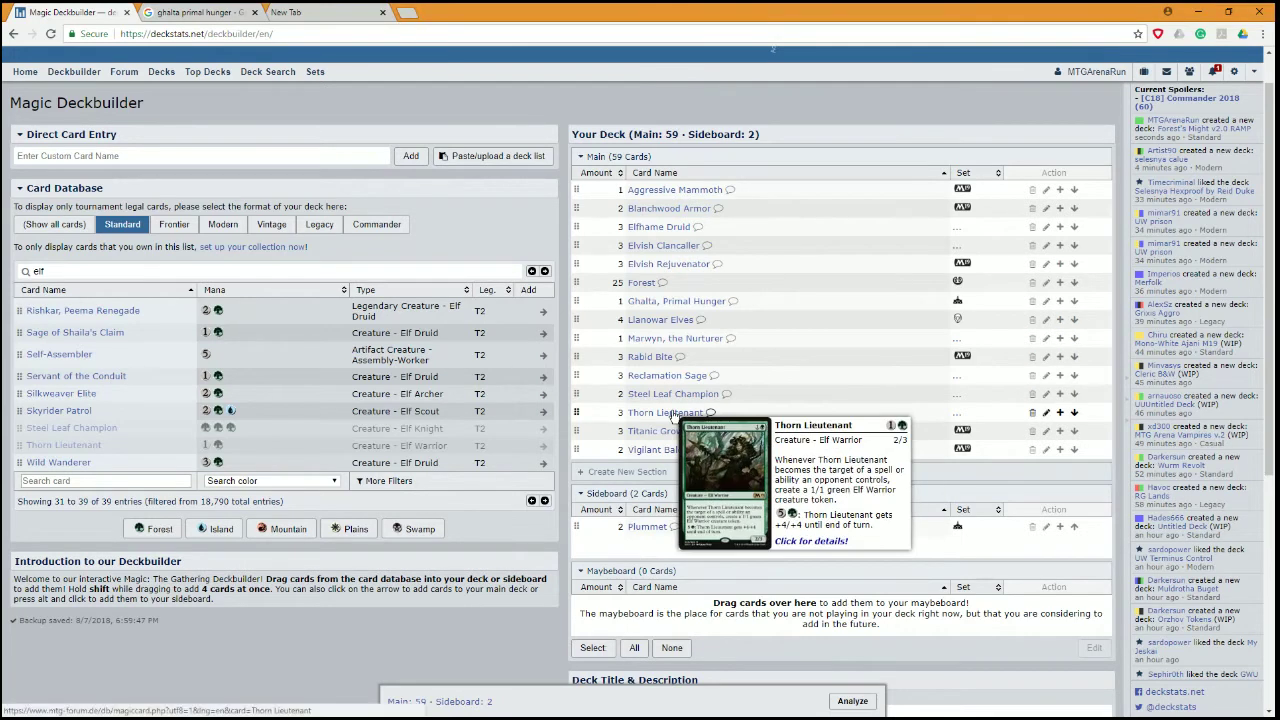
{"action": "mouse_move", "coordinate": [692, 247]}
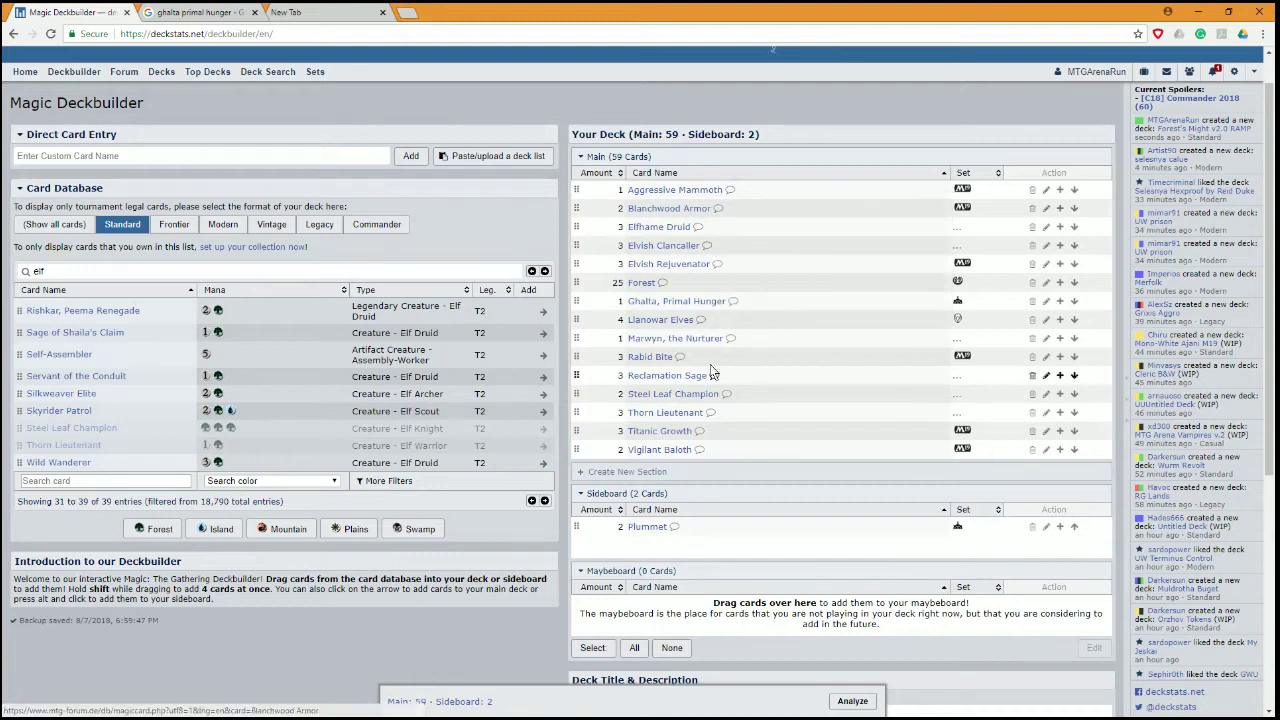
{"action": "mouse_move", "coordinate": [713, 342]}
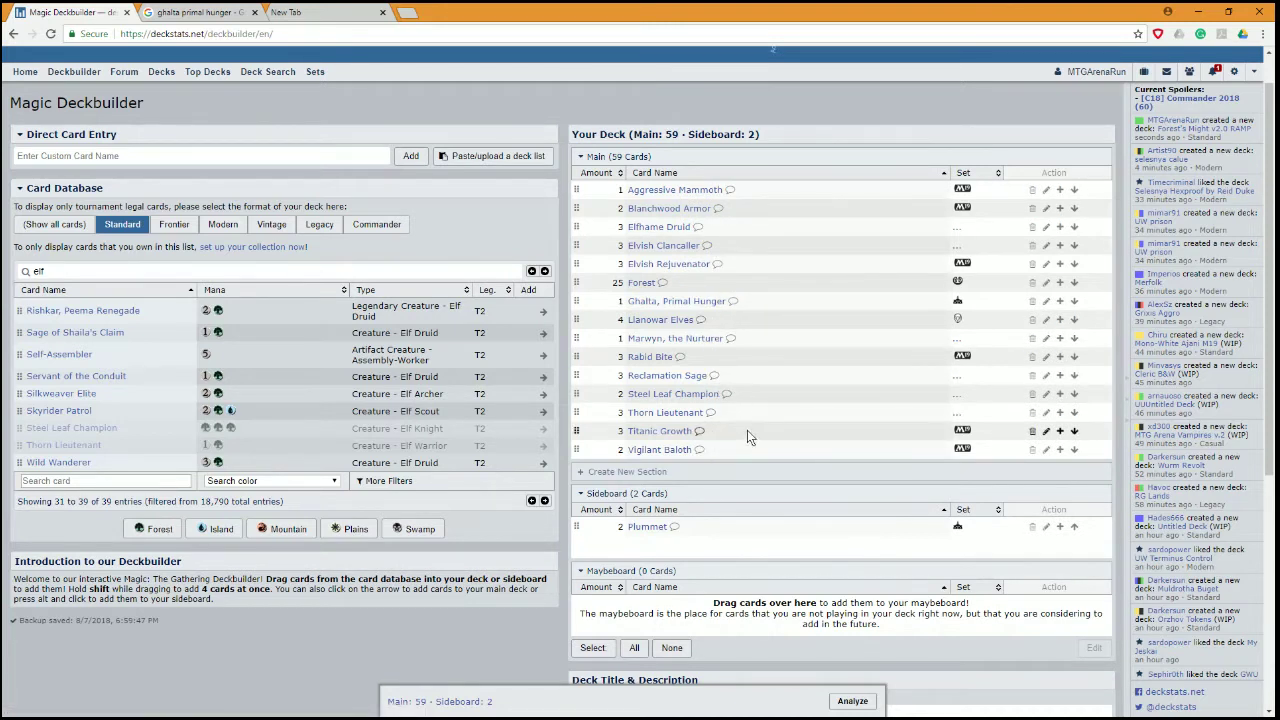
{"action": "mouse_move", "coordinate": [637, 453]}
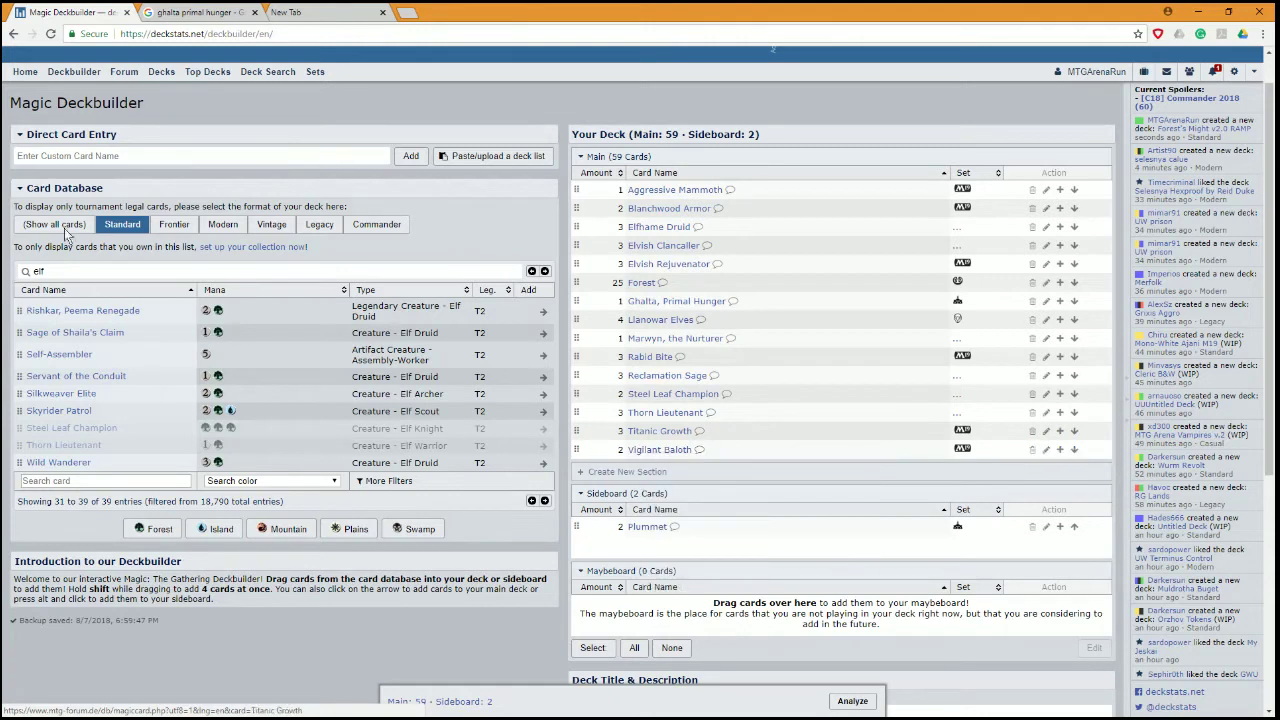
Clear the elf search, filter the Standard card database to exactly green cards and browse the results as far as Carnage Tyrant.
{"action": "double_click", "coordinate": [22, 275]}
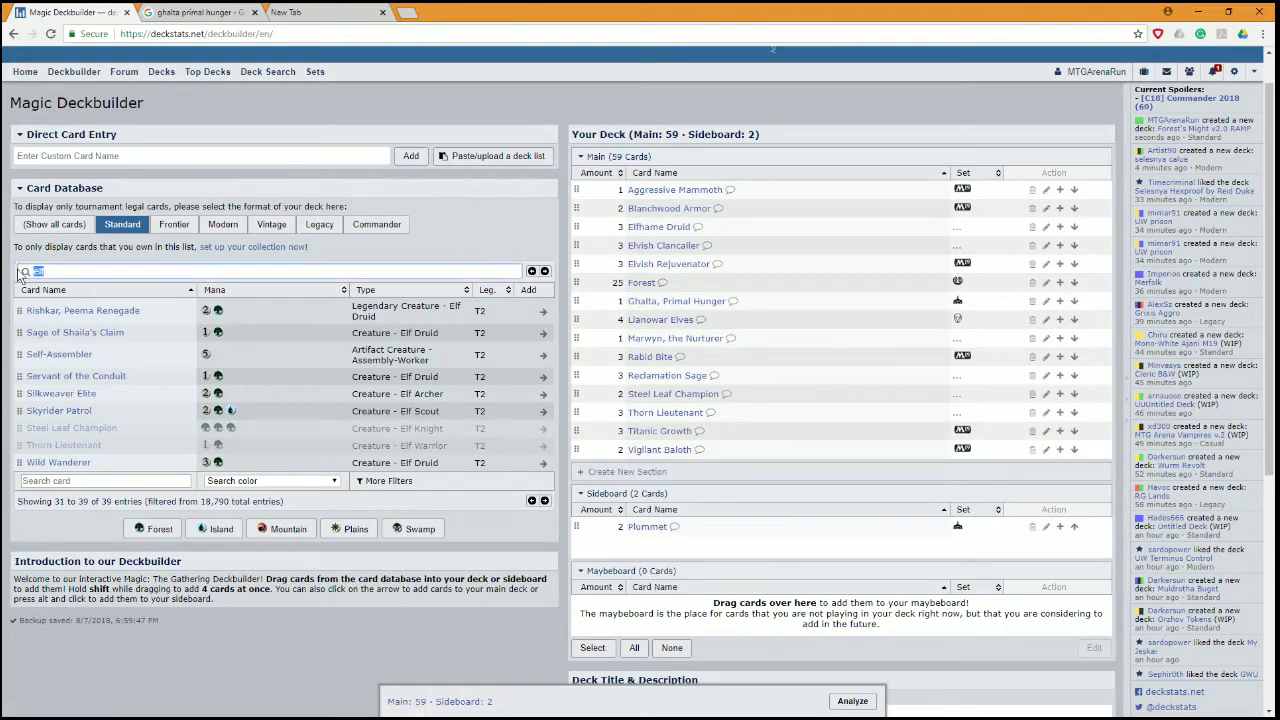
{"action": "key", "text": "BackSpace"}
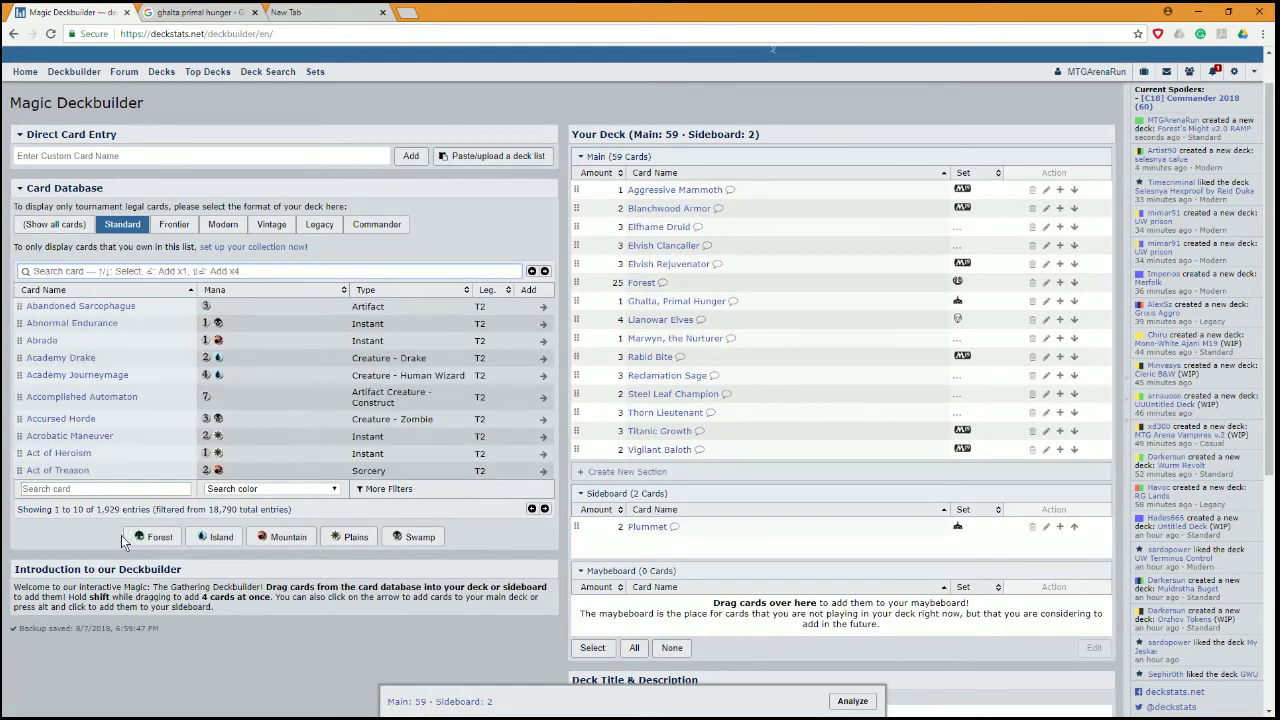
{"action": "left_click", "coordinate": [388, 489]}
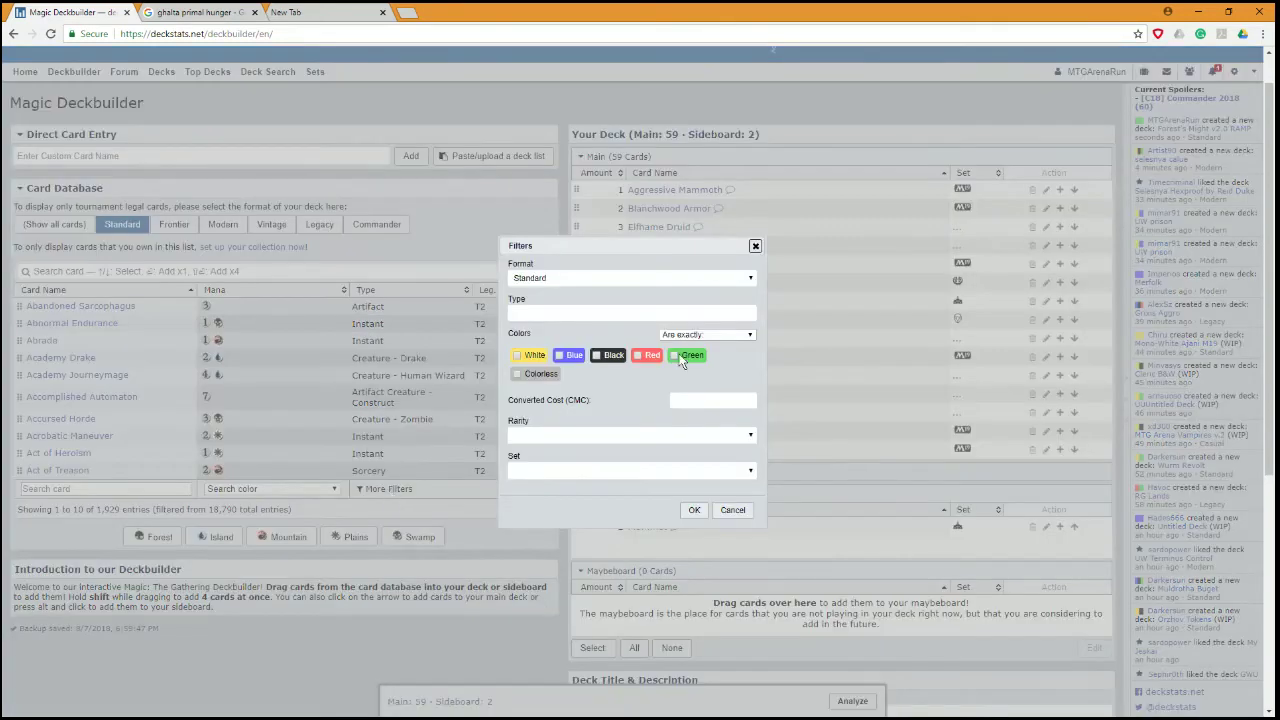
{"action": "left_click", "coordinate": [695, 510]}
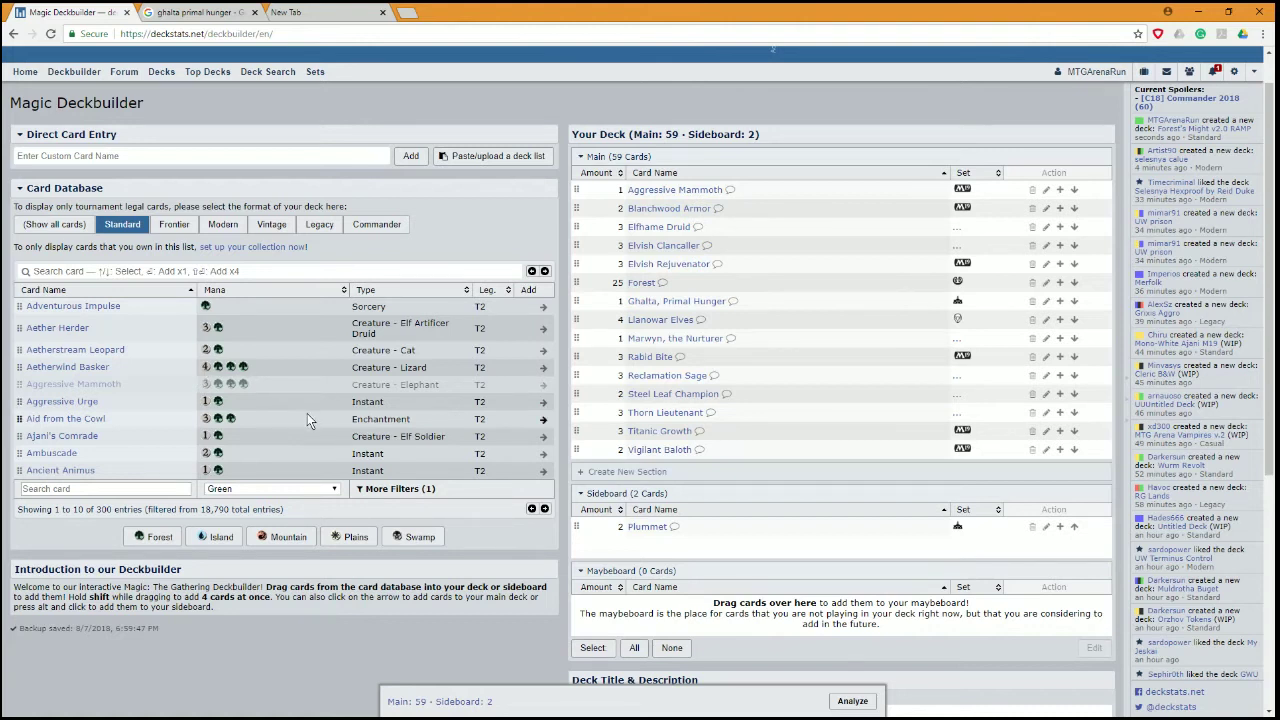
{"action": "left_click", "coordinate": [545, 272]}
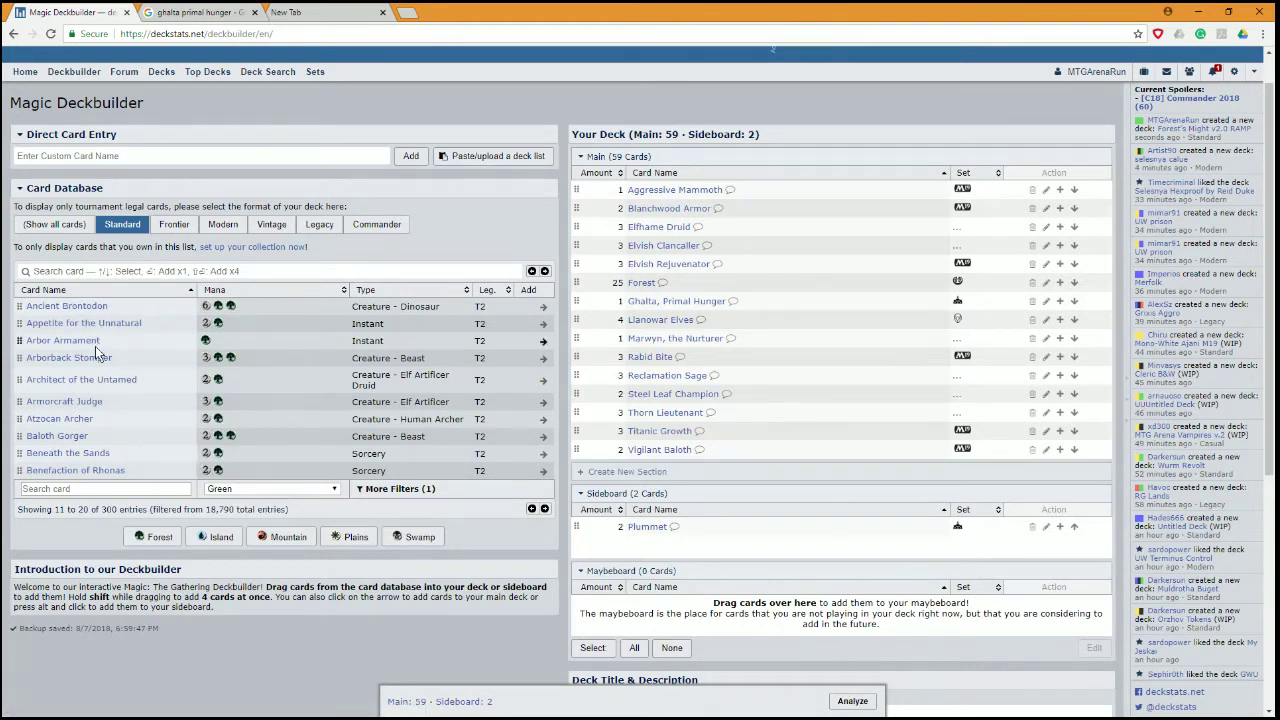
{"action": "mouse_move", "coordinate": [97, 362]}
{"action": "left_click", "coordinate": [545, 272]}
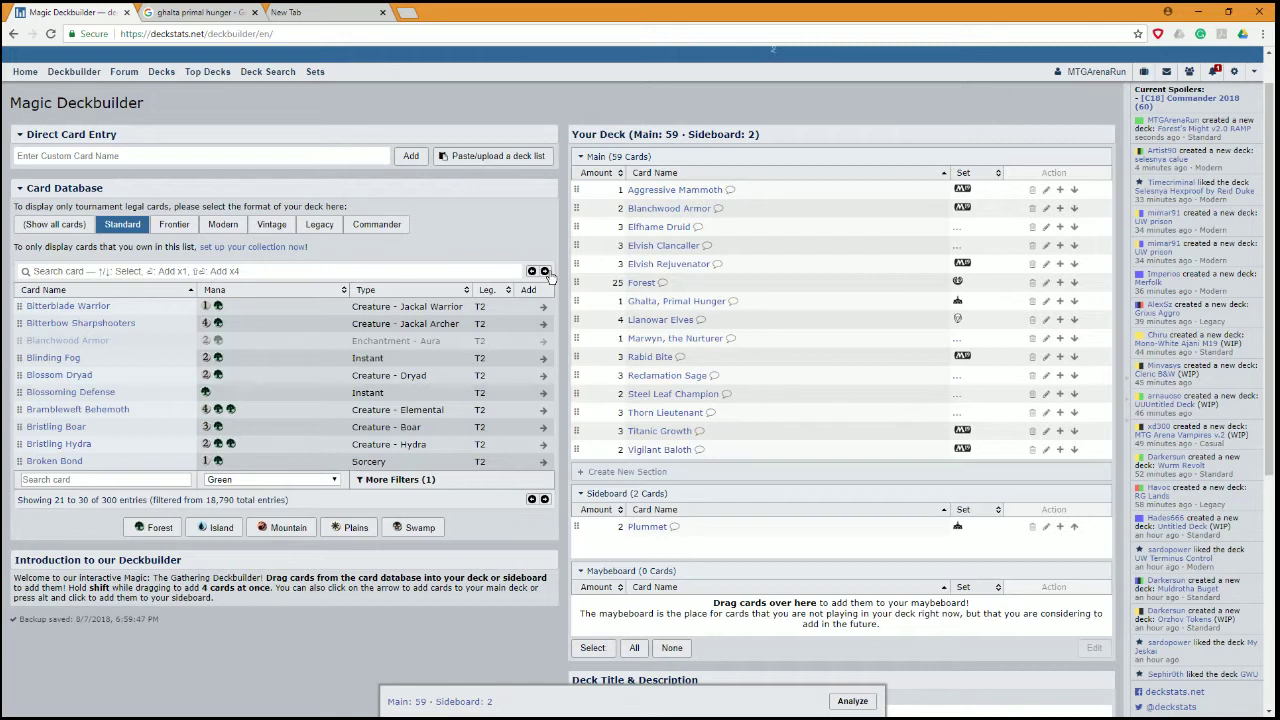
{"action": "left_click", "coordinate": [545, 272]}
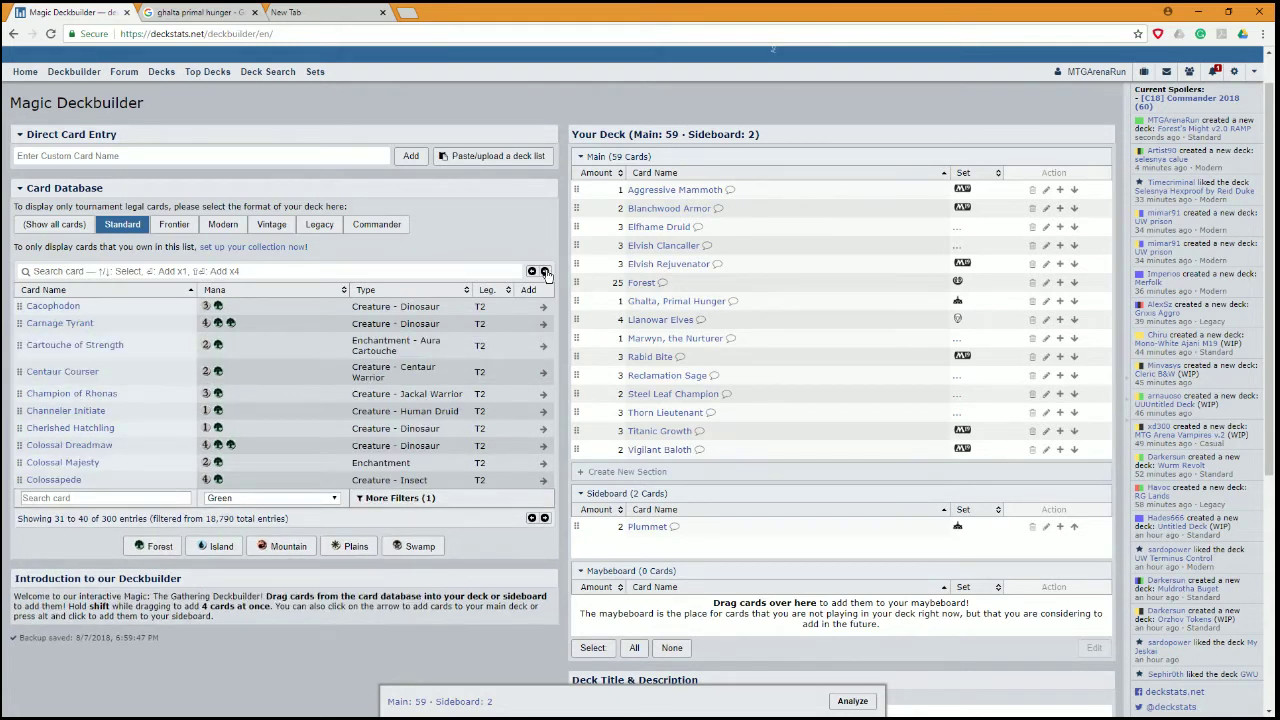
{"action": "left_click_drag", "start_coordinate": [60, 323], "coordinate": [775, 309]}
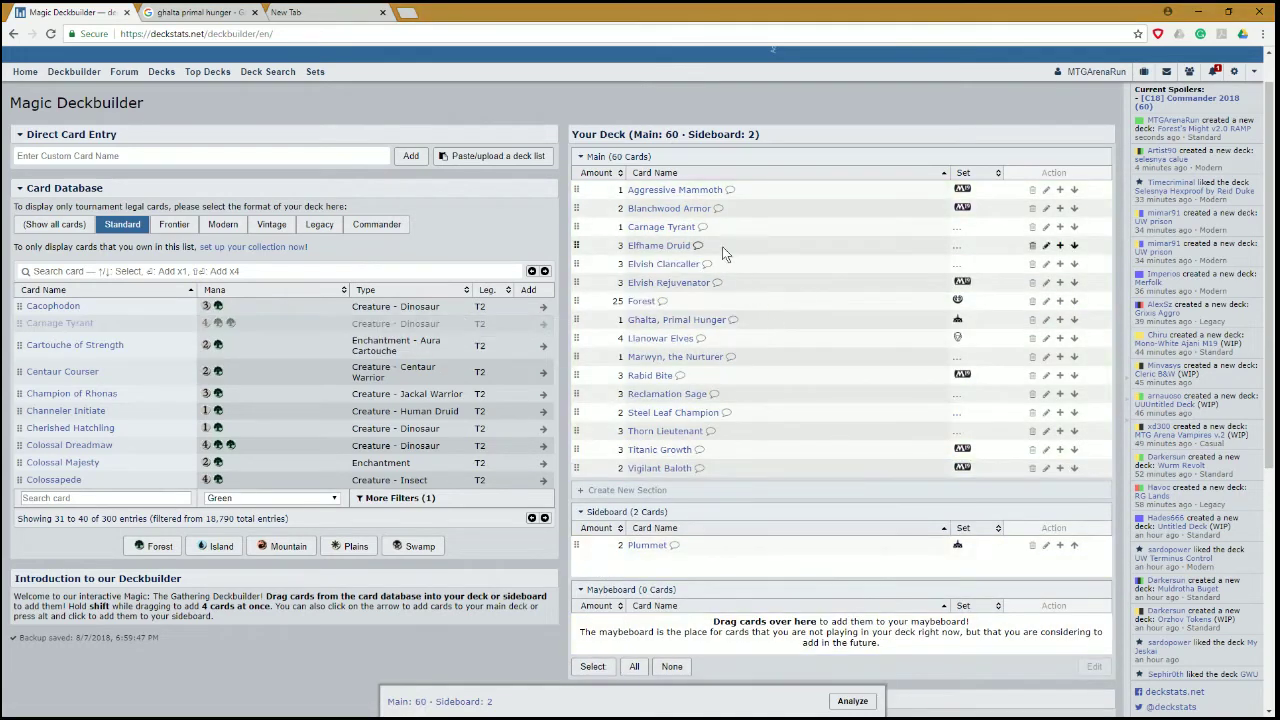
{"action": "mouse_move", "coordinate": [680, 229]}
{"action": "left_click", "coordinate": [1032, 227]}
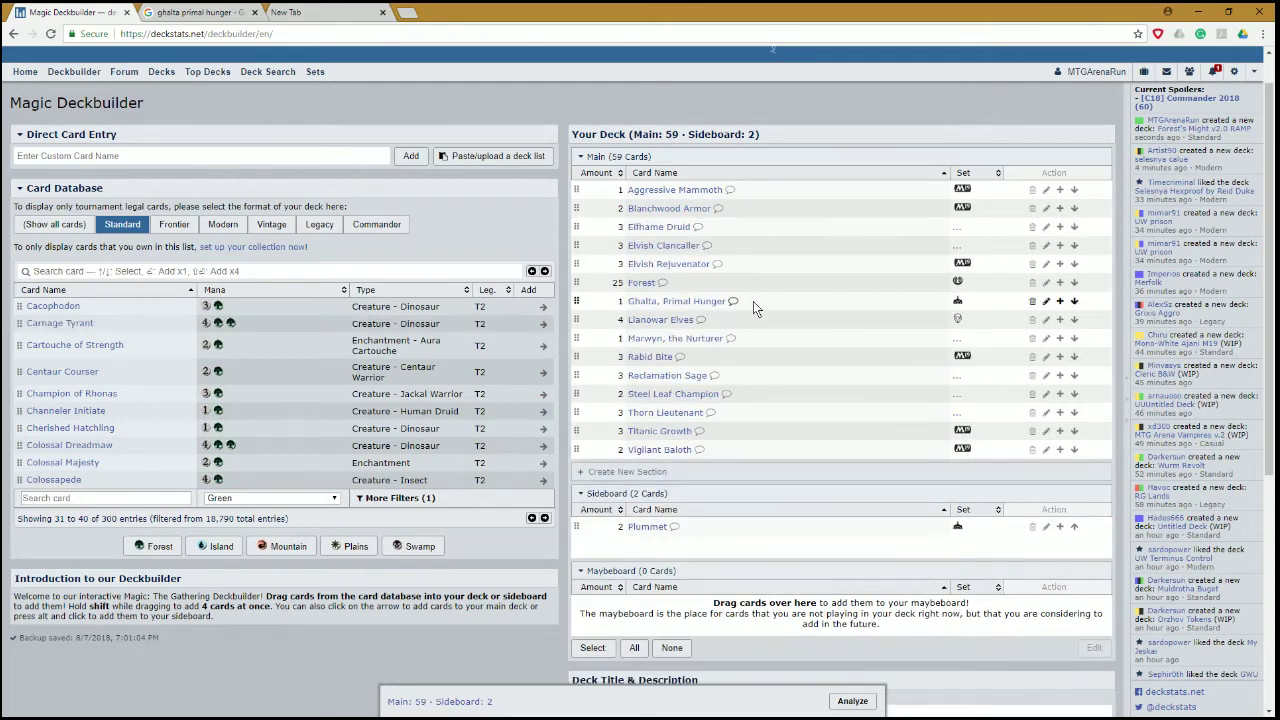
Replace Plummet in the sideboard with three copies of Crushing Canopy from the green results.
{"action": "left_click", "coordinate": [545, 271]}
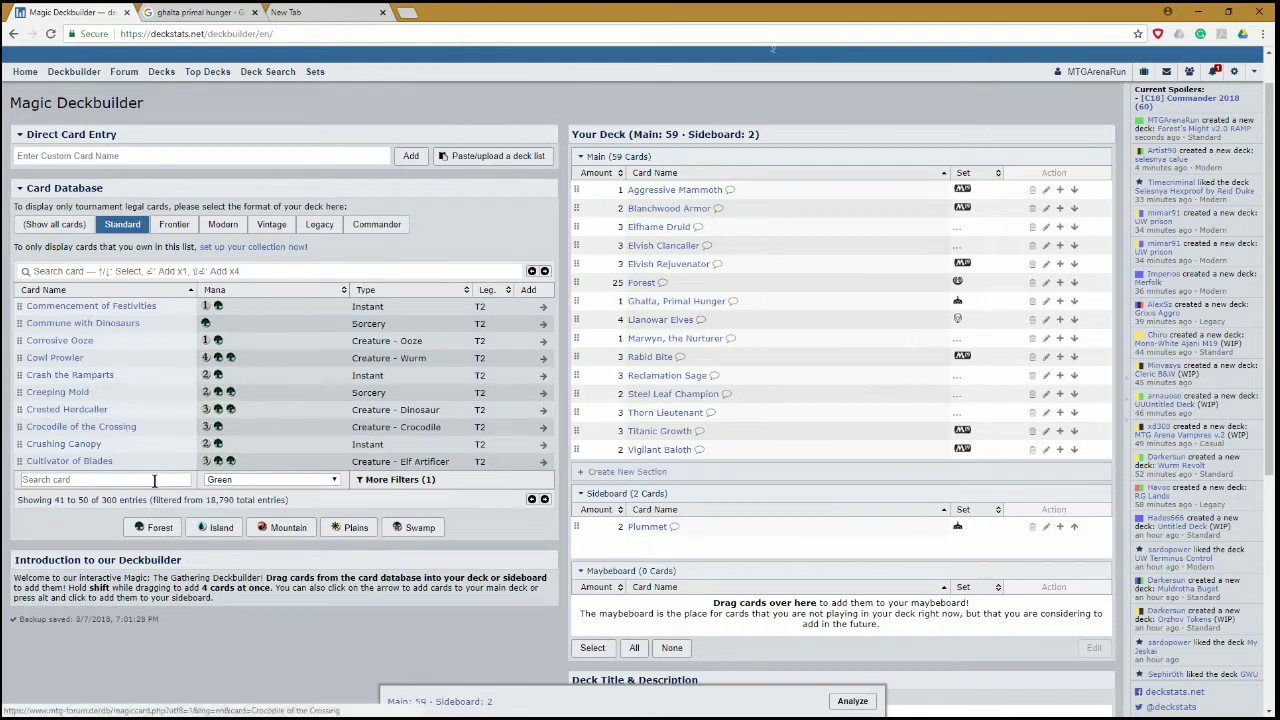
{"action": "left_click_drag", "start_coordinate": [60, 443], "coordinate": [640, 530]}
{"action": "left_click", "coordinate": [1060, 527]}
{"action": "left_click", "coordinate": [1060, 527]}
{"action": "left_click", "coordinate": [1032, 545]}
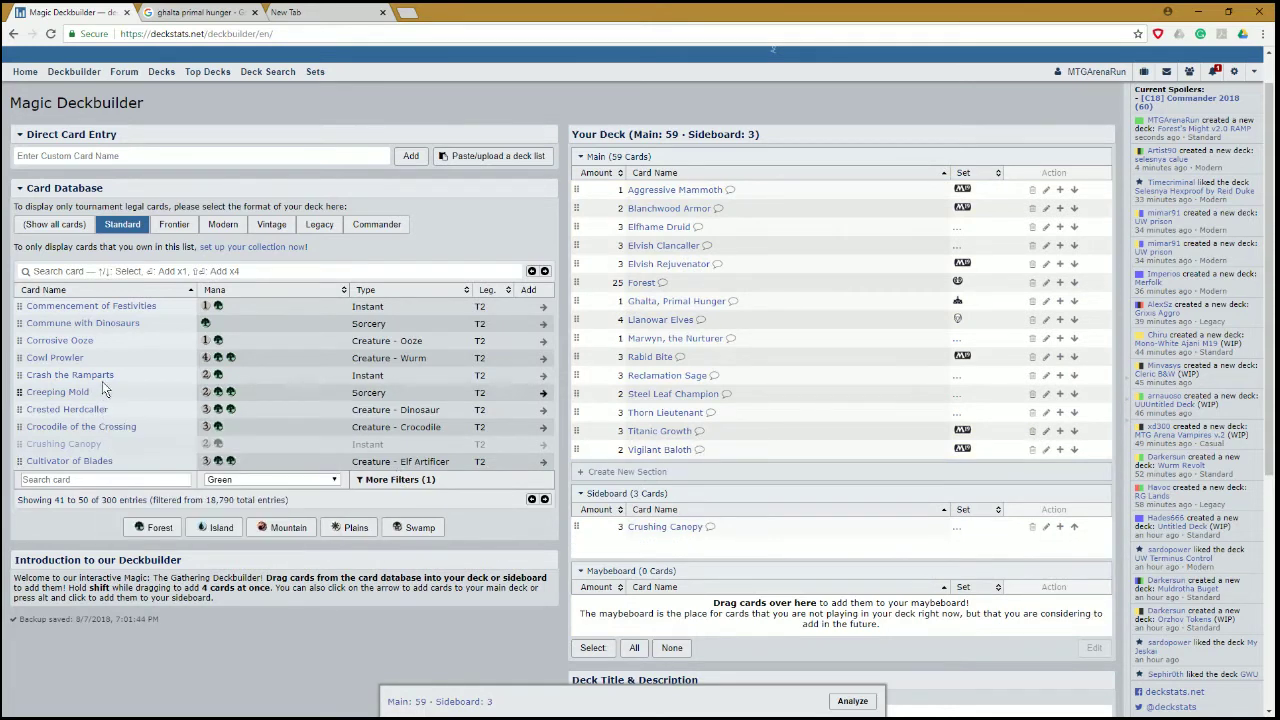
Find Daggerback Basilisk further on in the green results and add three copies to the sideboard.
{"action": "mouse_move", "coordinate": [88, 396]}
{"action": "left_click", "coordinate": [544, 271]}
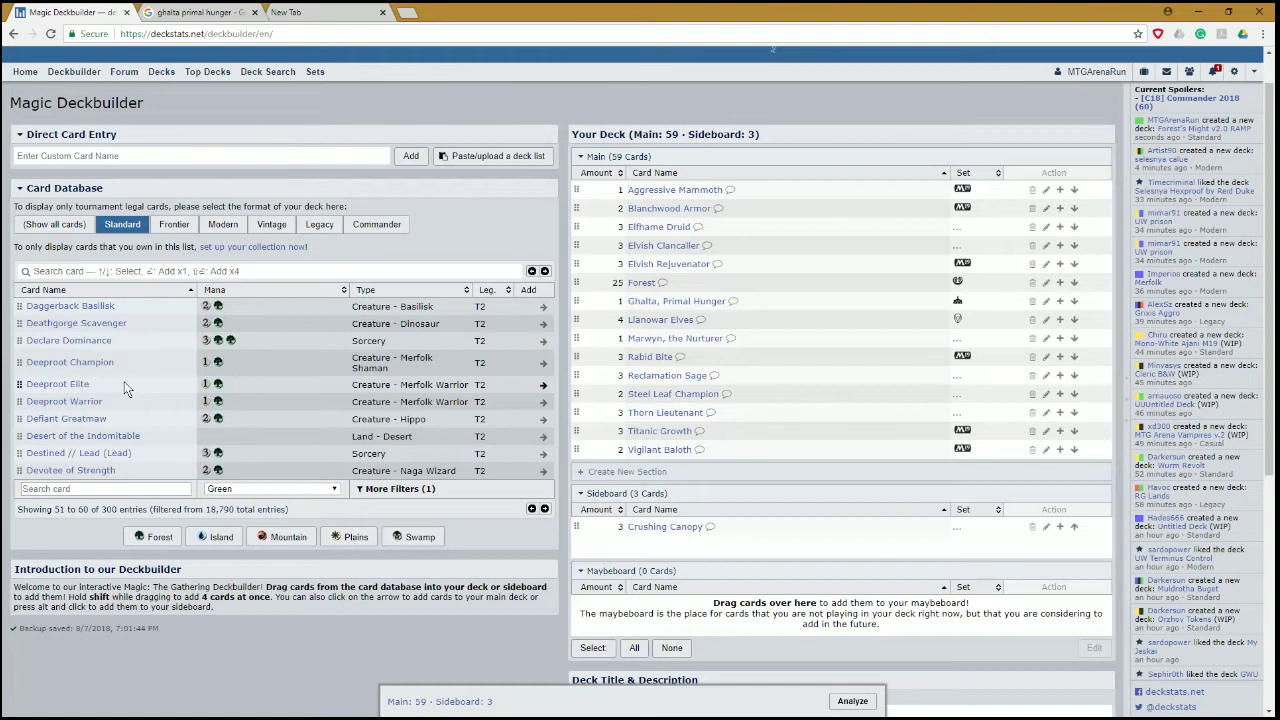
{"action": "mouse_move", "coordinate": [83, 309]}
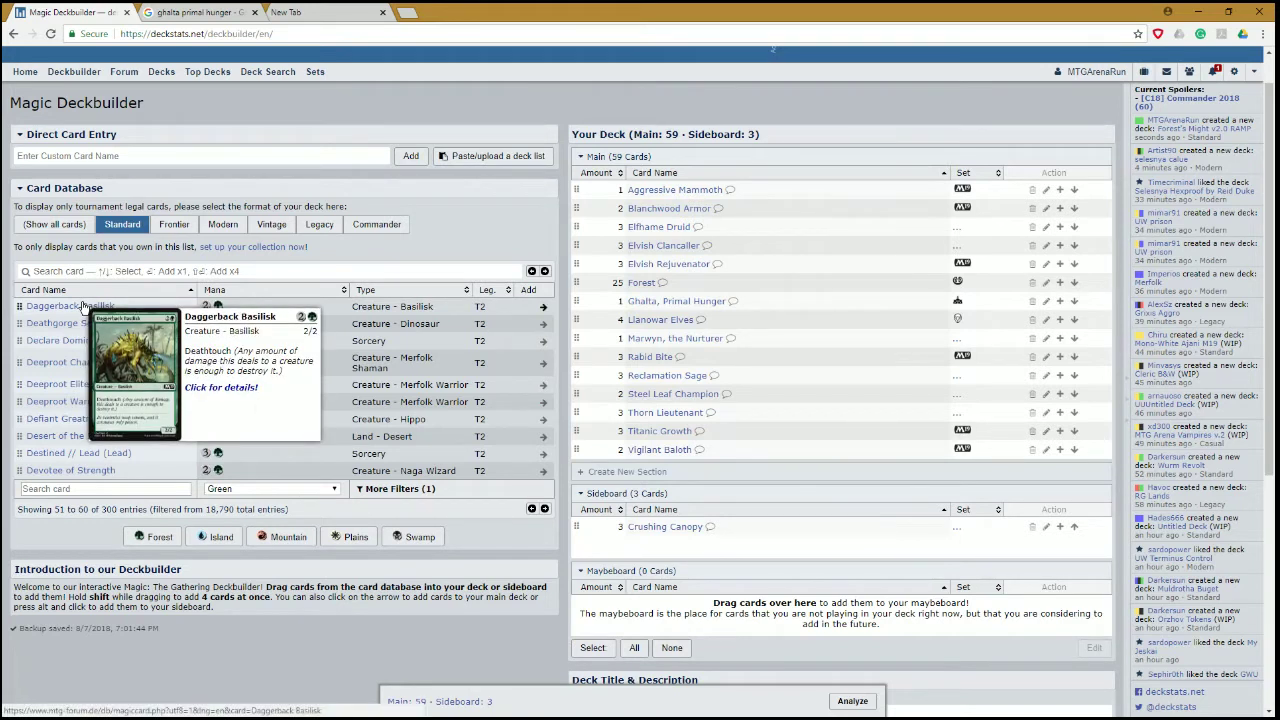
{"action": "left_click_drag", "start_coordinate": [83, 309], "coordinate": [725, 550]}
{"action": "left_click", "coordinate": [1060, 545]}
{"action": "left_click", "coordinate": [1061, 546]}
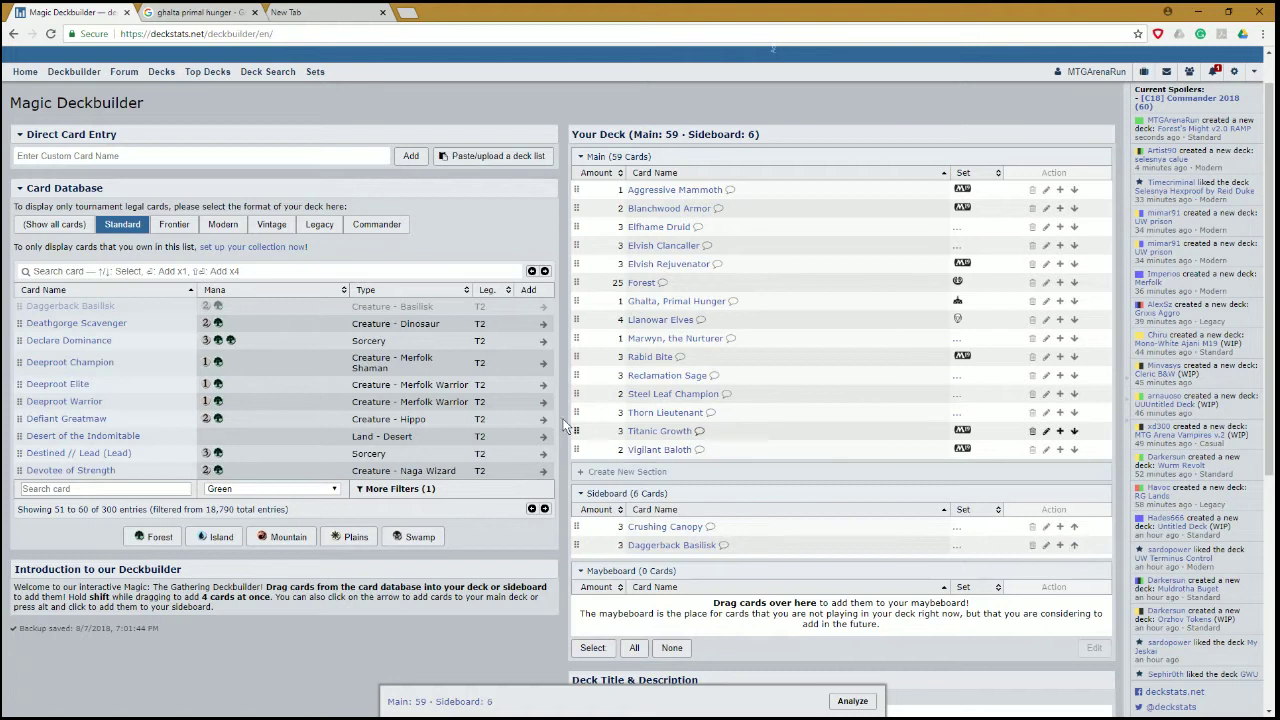
Browse on through the green cards to Fungal Plots and add two copies to the sideboard.
{"action": "left_click", "coordinate": [546, 272]}
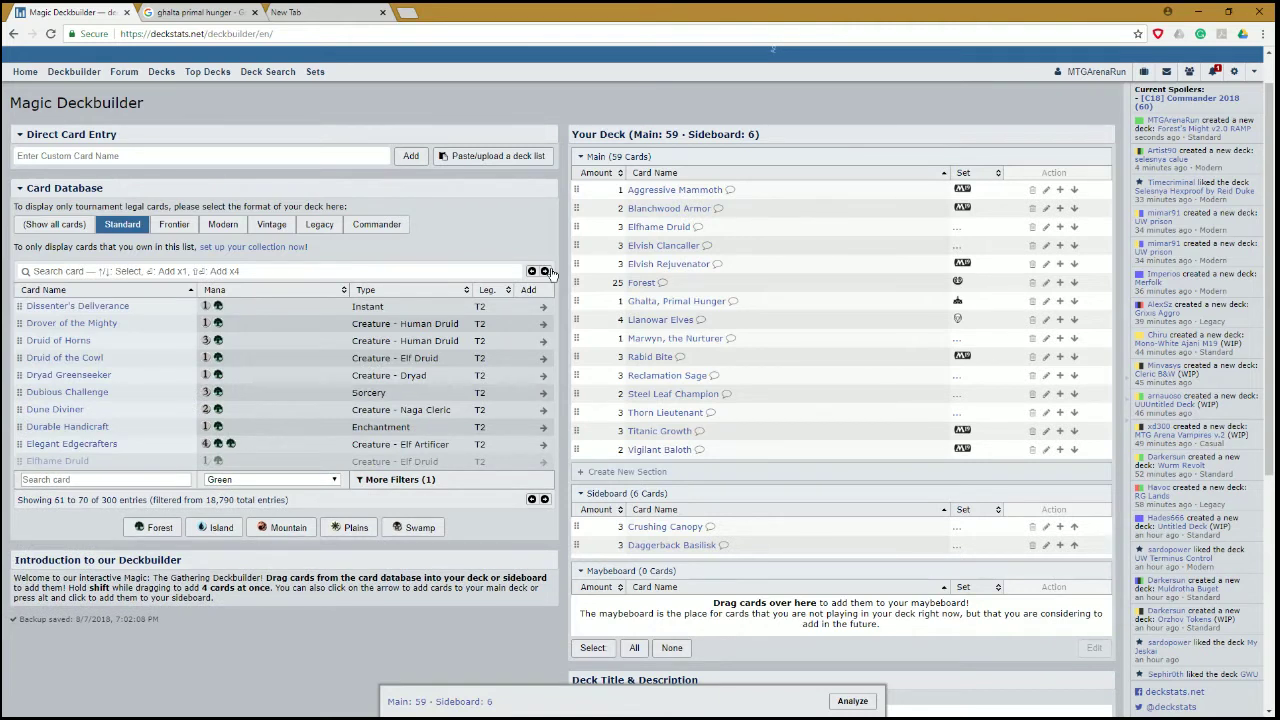
{"action": "left_click", "coordinate": [546, 272]}
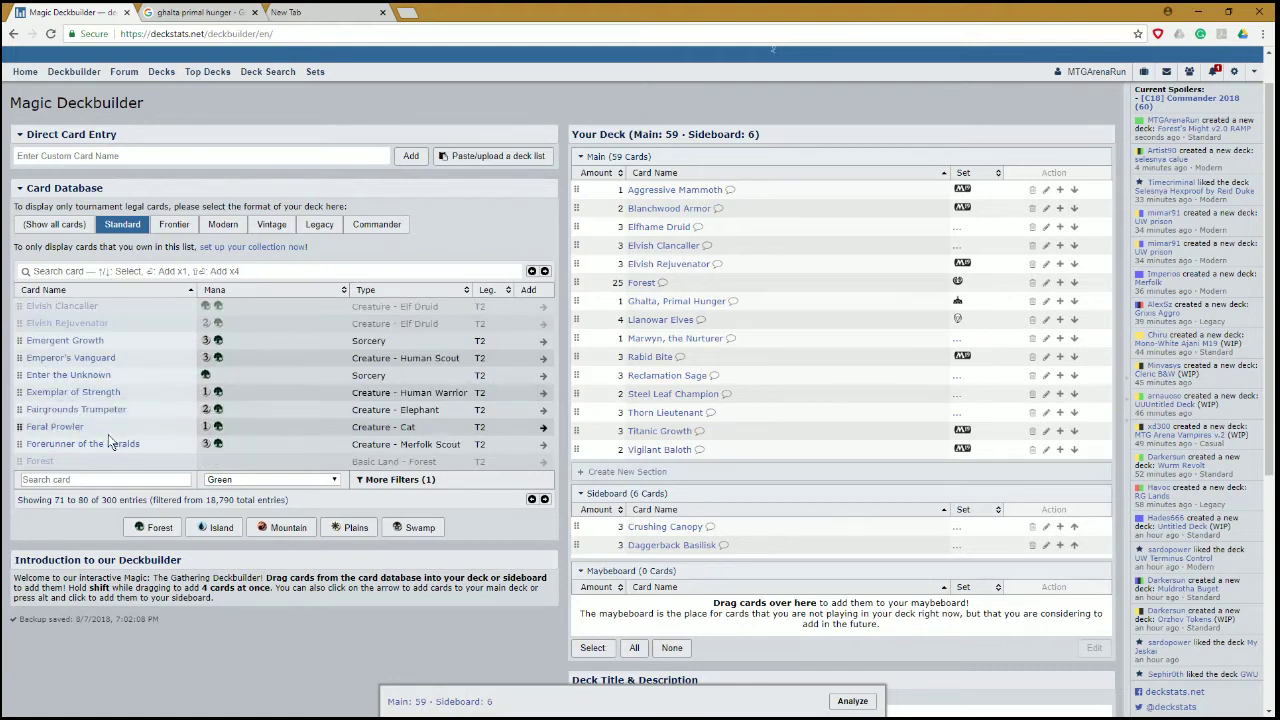
{"action": "left_click", "coordinate": [545, 271]}
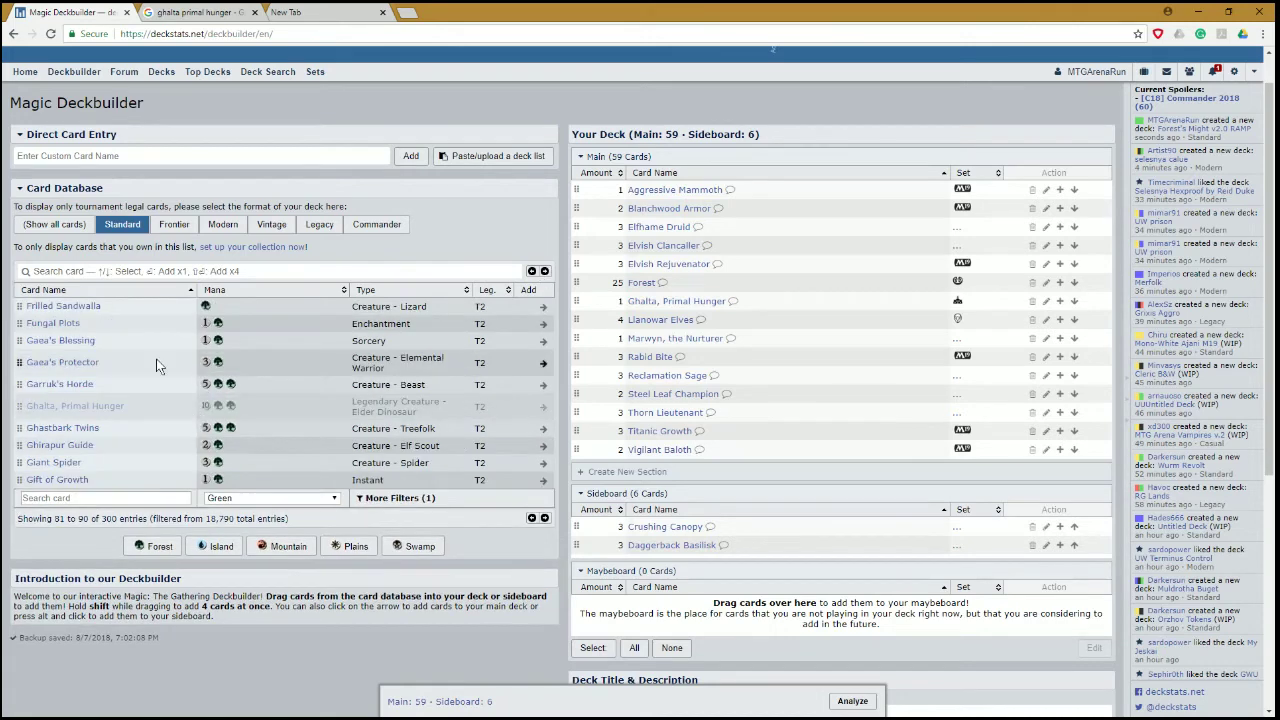
{"action": "left_click_drag", "start_coordinate": [85, 325], "coordinate": [973, 569]}
{"action": "left_click", "coordinate": [1060, 563]}
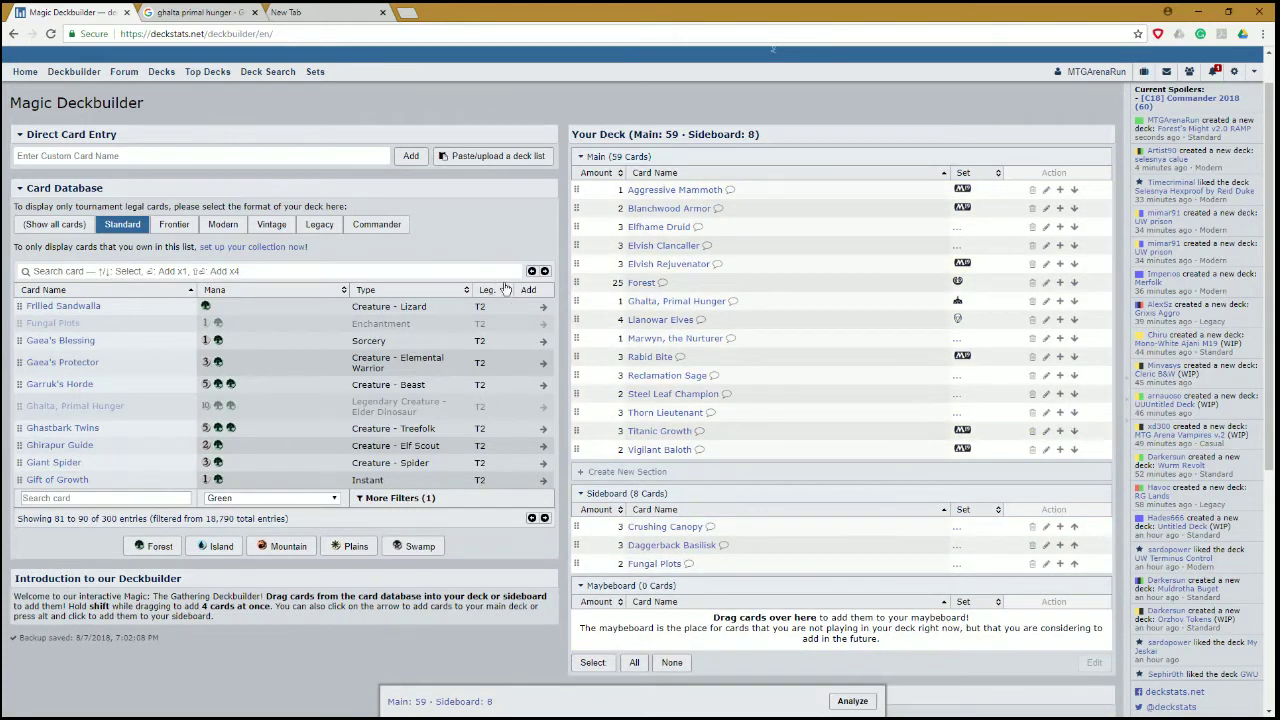
Browse on through the green cards to Gigantosaurus and add one copy to the main deck.
{"action": "left_click", "coordinate": [544, 272]}
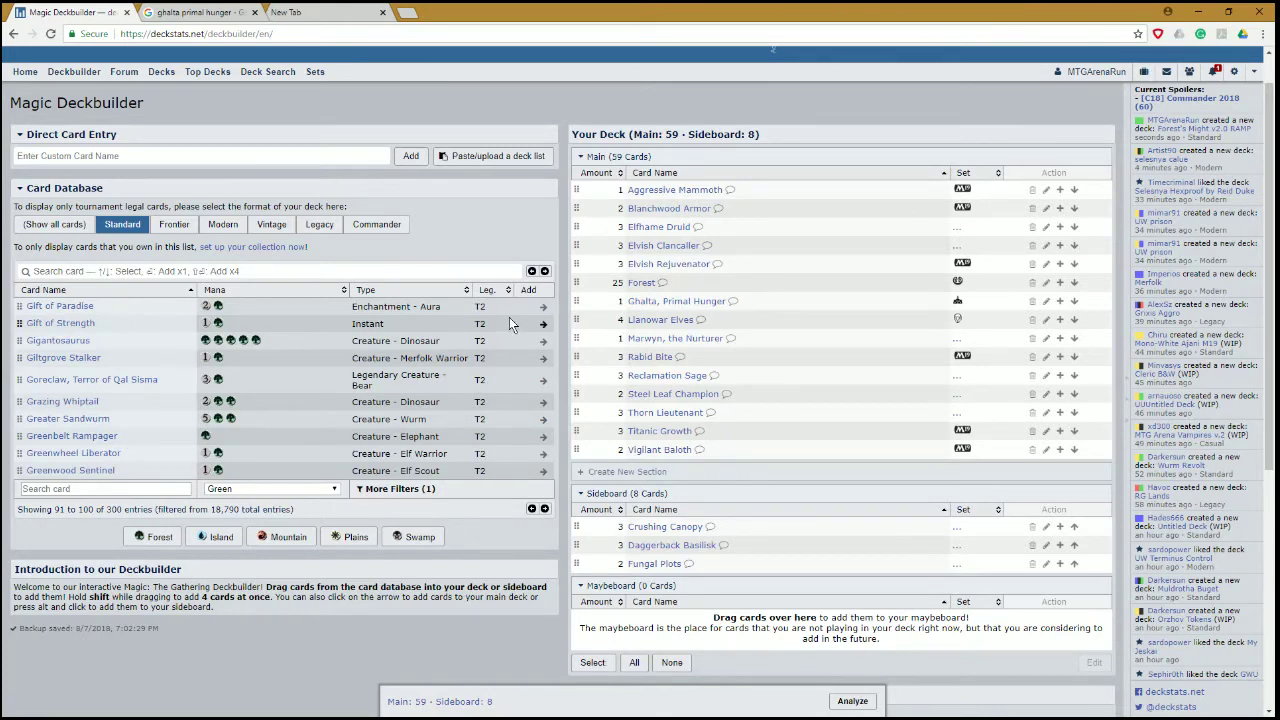
{"action": "mouse_move", "coordinate": [52, 342]}
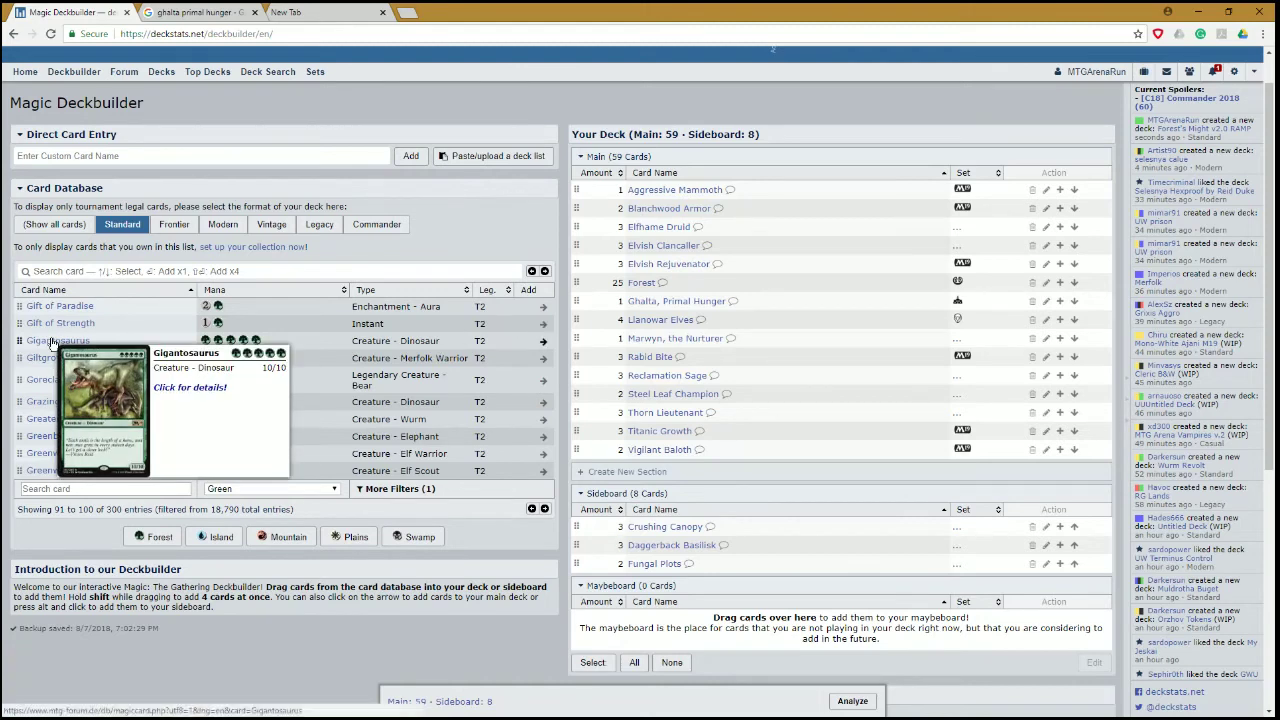
{"action": "left_click_drag", "start_coordinate": [52, 342], "coordinate": [845, 312]}
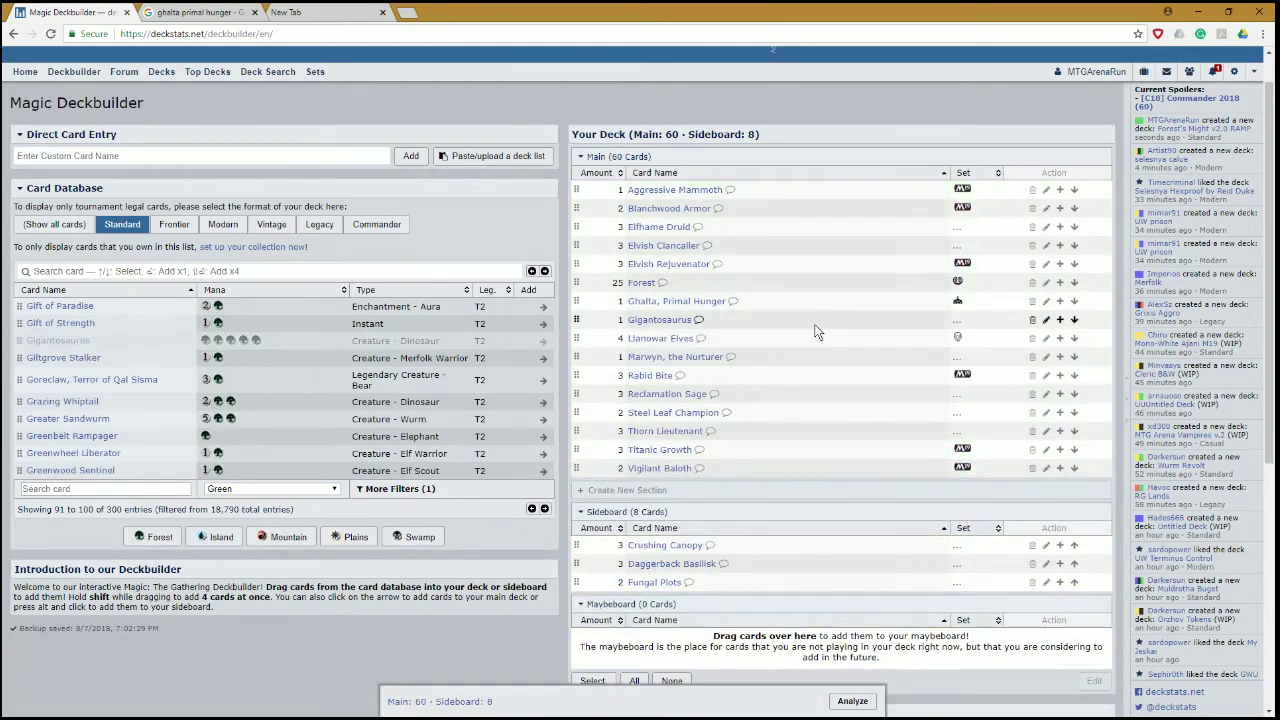
Find Grunn, the Lonely King further on in the green results and add one copy to the sideboard.
{"action": "left_click", "coordinate": [544, 271]}
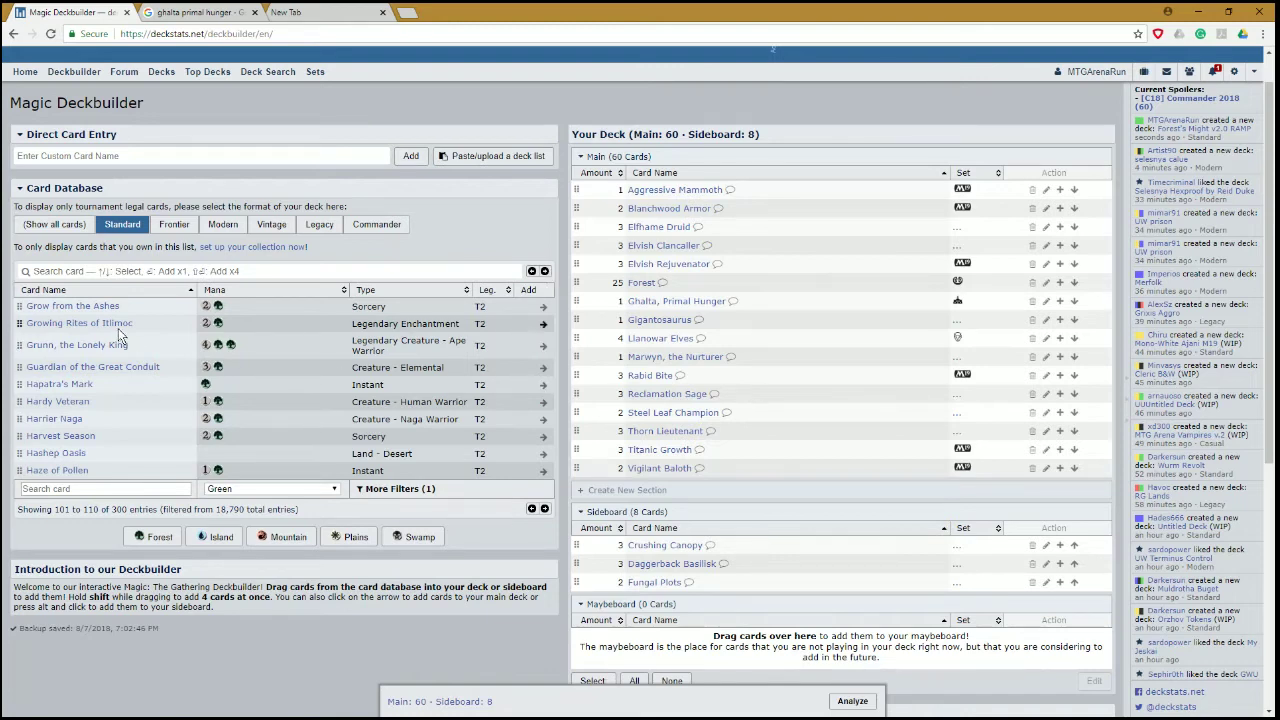
{"action": "mouse_move", "coordinate": [118, 328]}
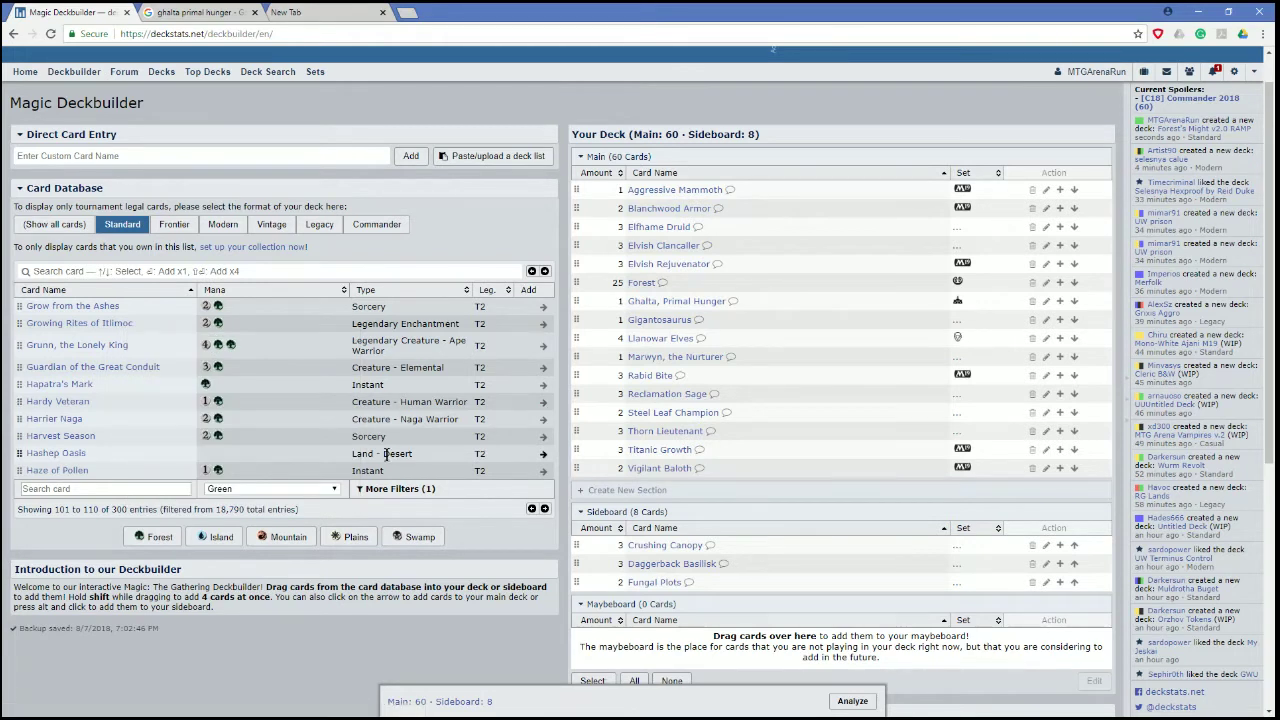
{"action": "left_click", "coordinate": [545, 271]}
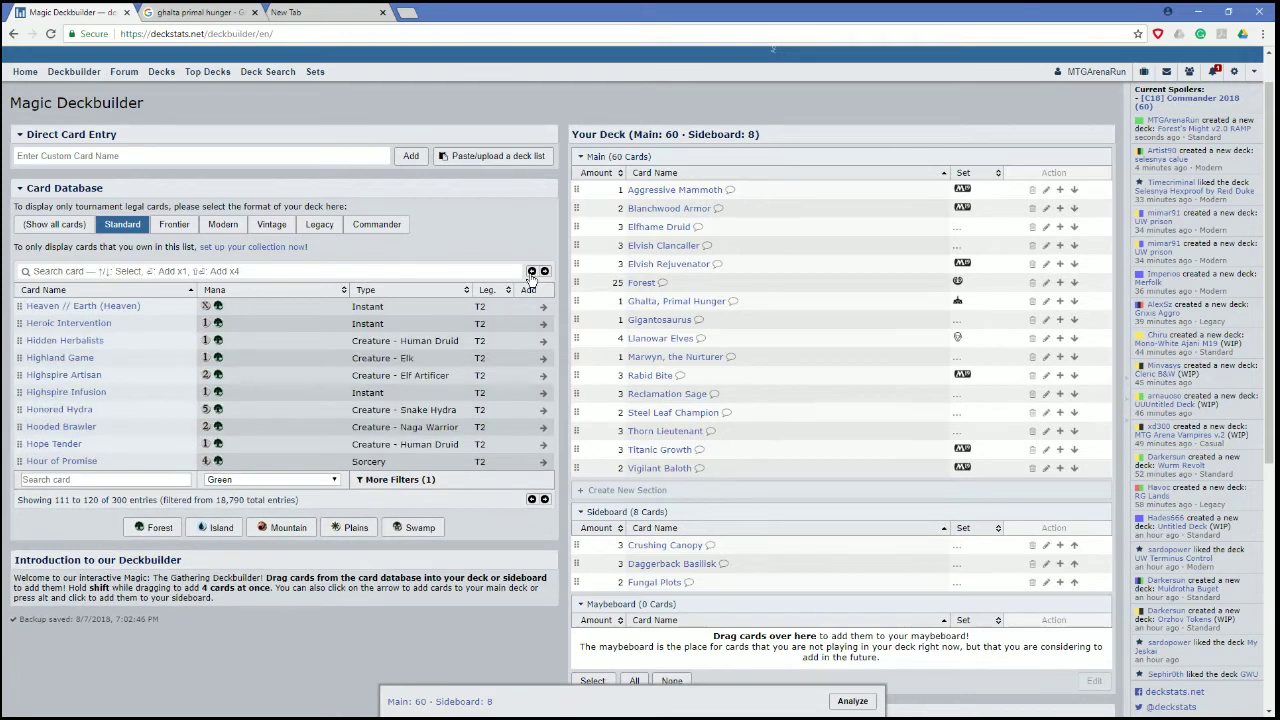
{"action": "left_click", "coordinate": [532, 271]}
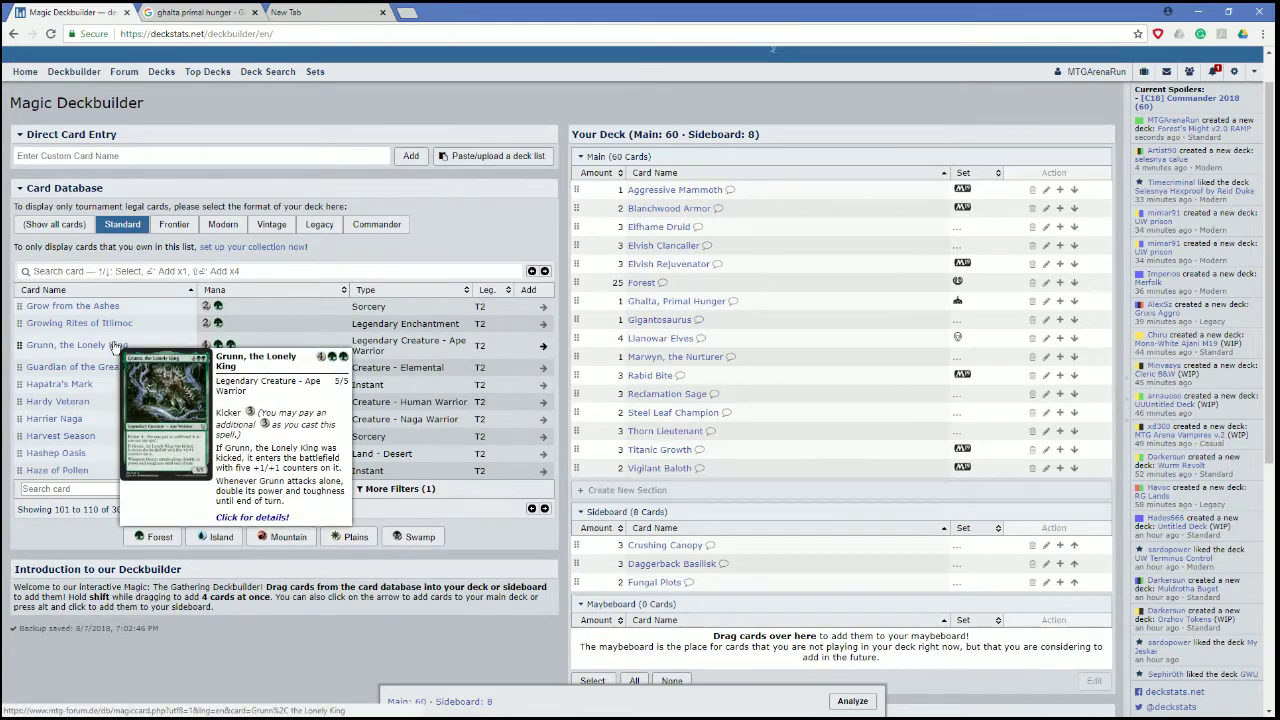
{"action": "left_click_drag", "start_coordinate": [115, 346], "coordinate": [787, 382]}
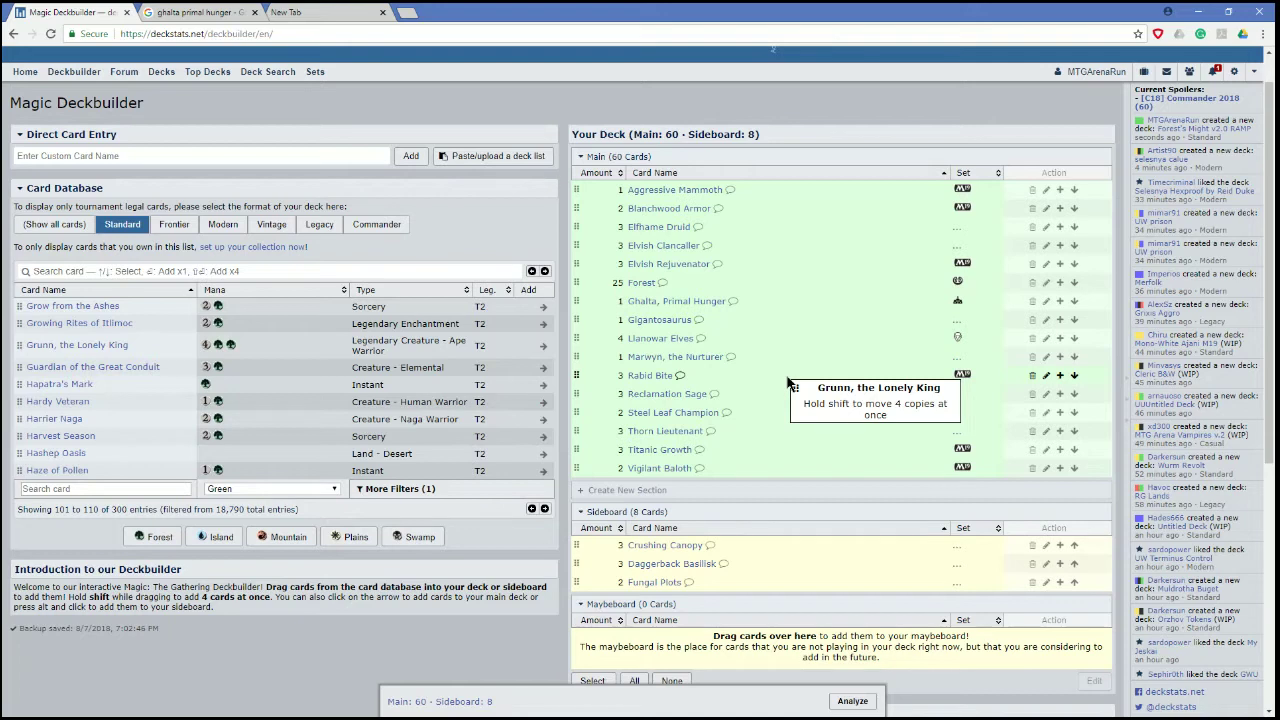
{"action": "left_click_drag", "start_coordinate": [787, 382], "coordinate": [752, 568]}
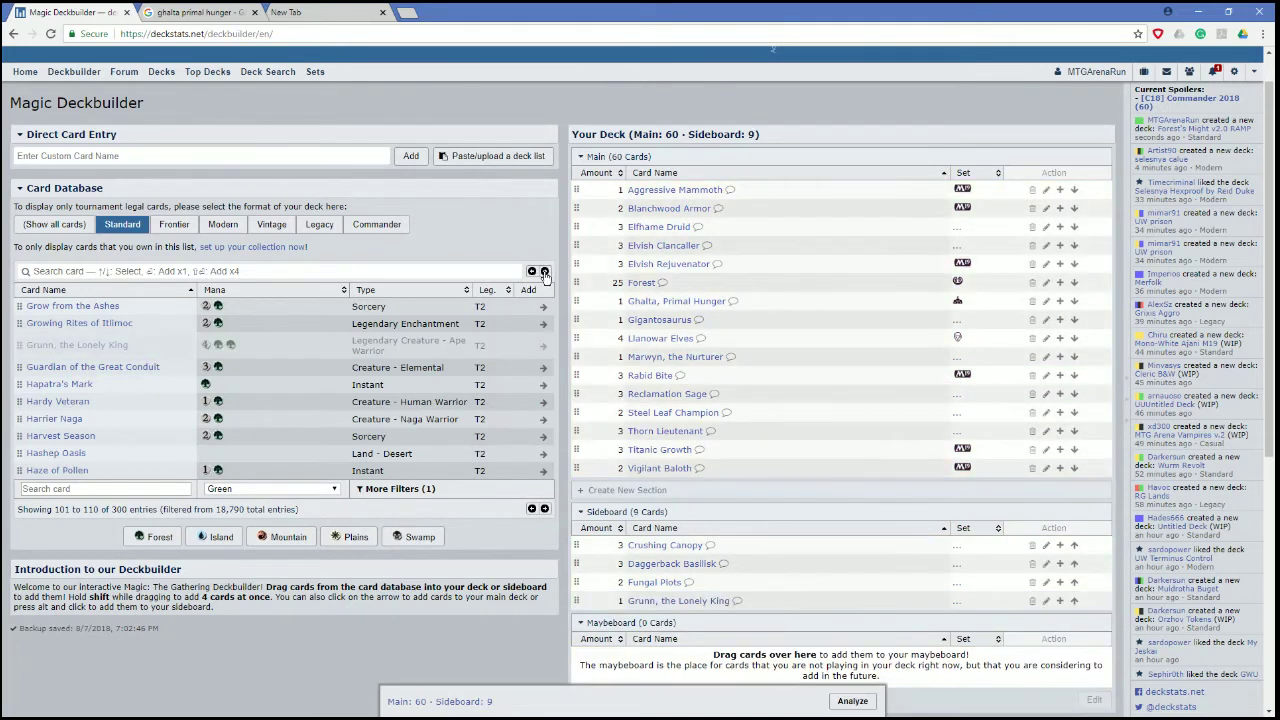
Remove both copies of Blanchwood Armor from the main deck.
{"action": "mouse_move", "coordinate": [683, 250]}
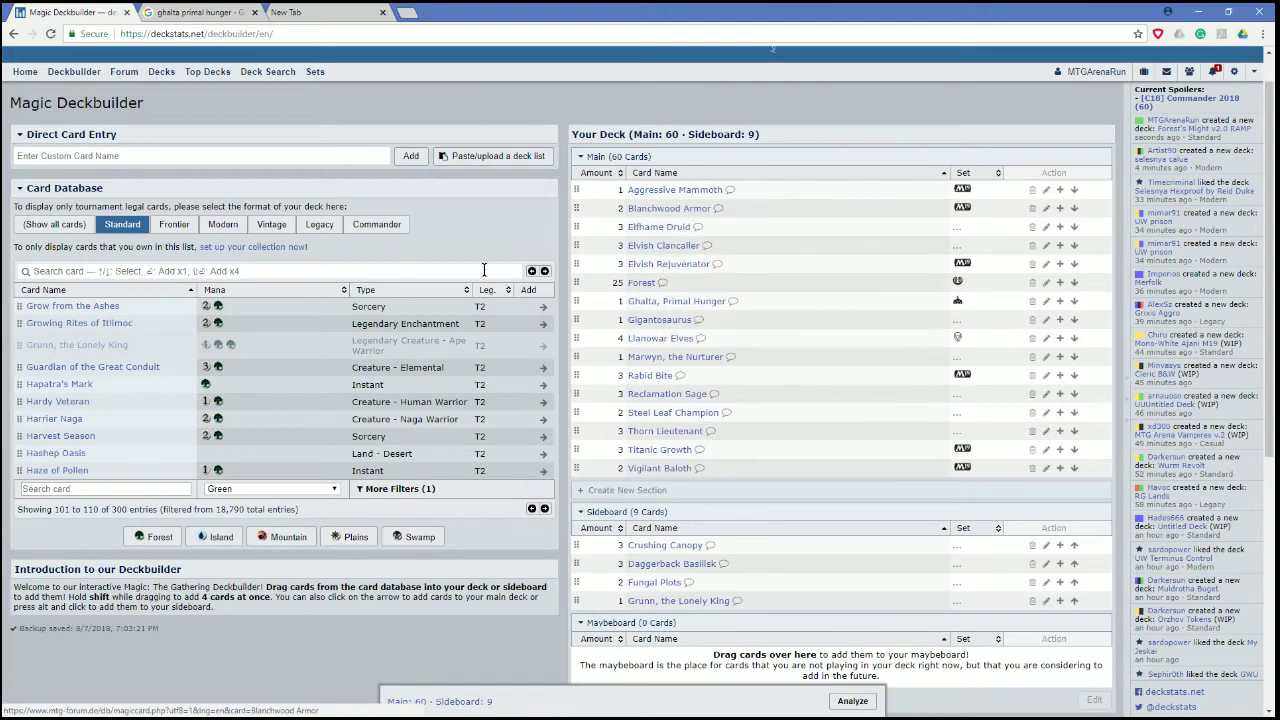
{"action": "left_click", "coordinate": [546, 271]}
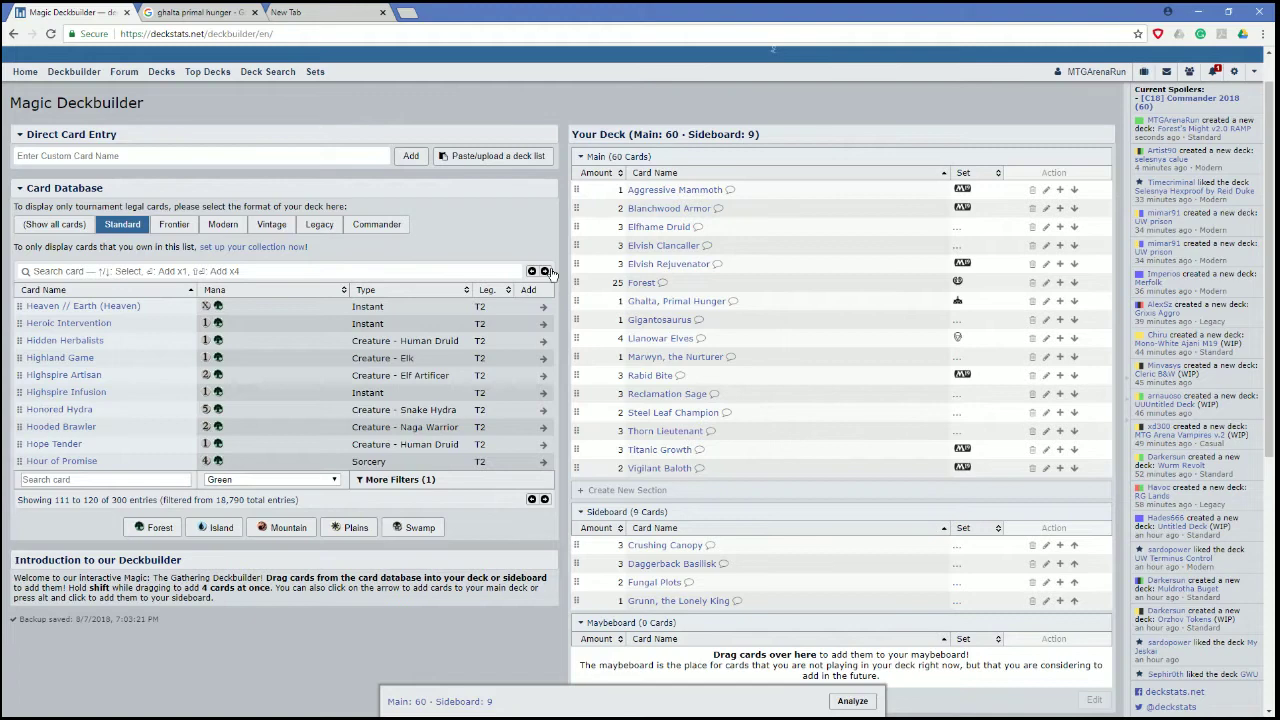
{"action": "left_click", "coordinate": [1033, 208]}
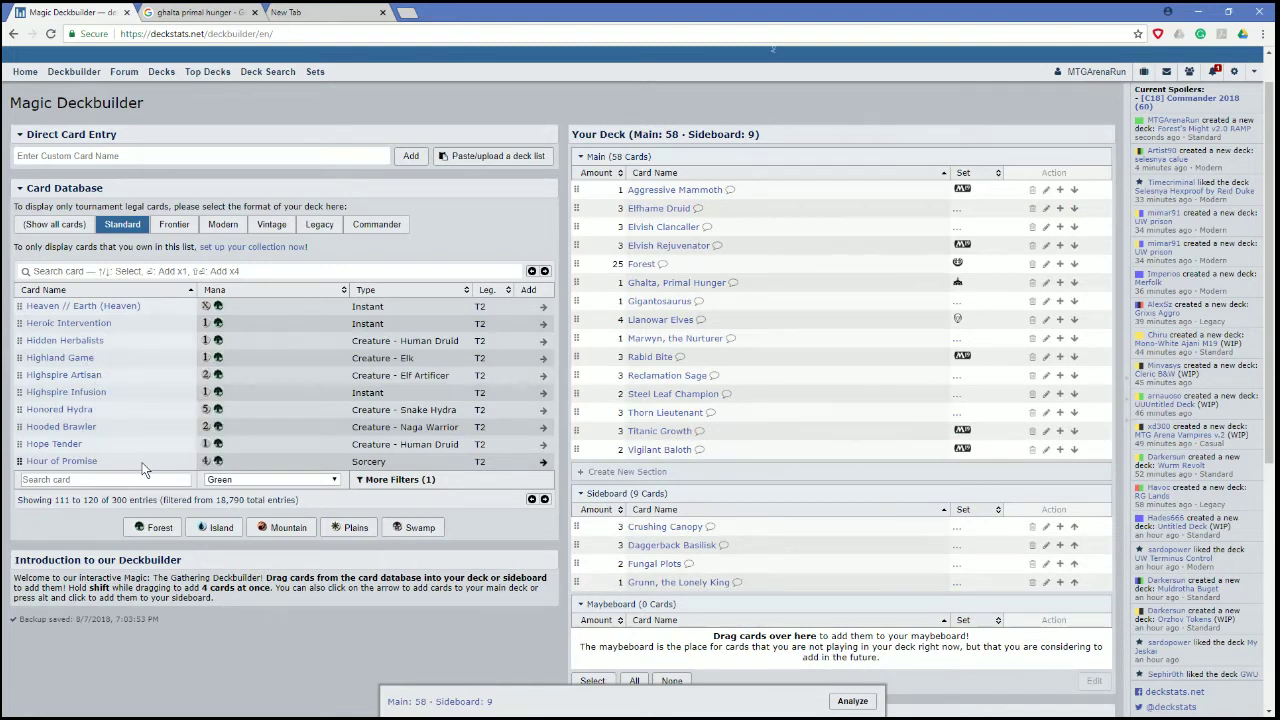
Browse the green results as far as Lifecrafter's Bestiary and add one copy to the main deck.
{"action": "left_click", "coordinate": [545, 272]}
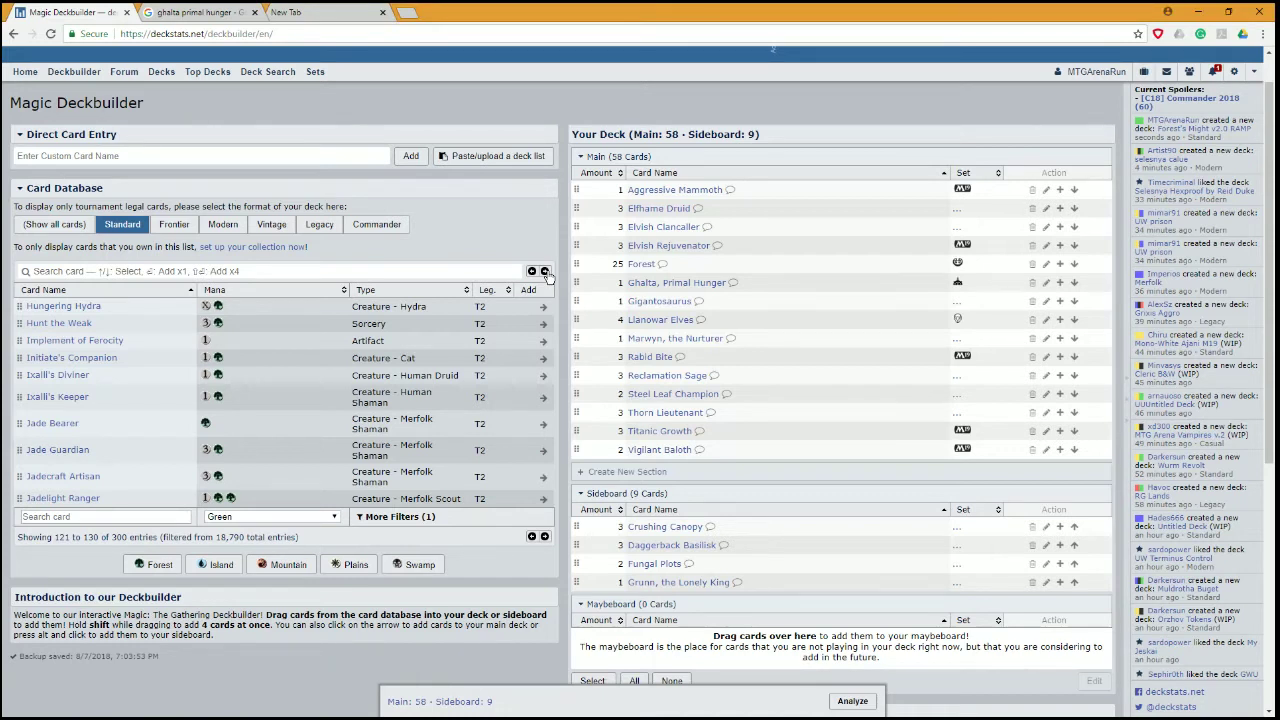
{"action": "left_click", "coordinate": [545, 272]}
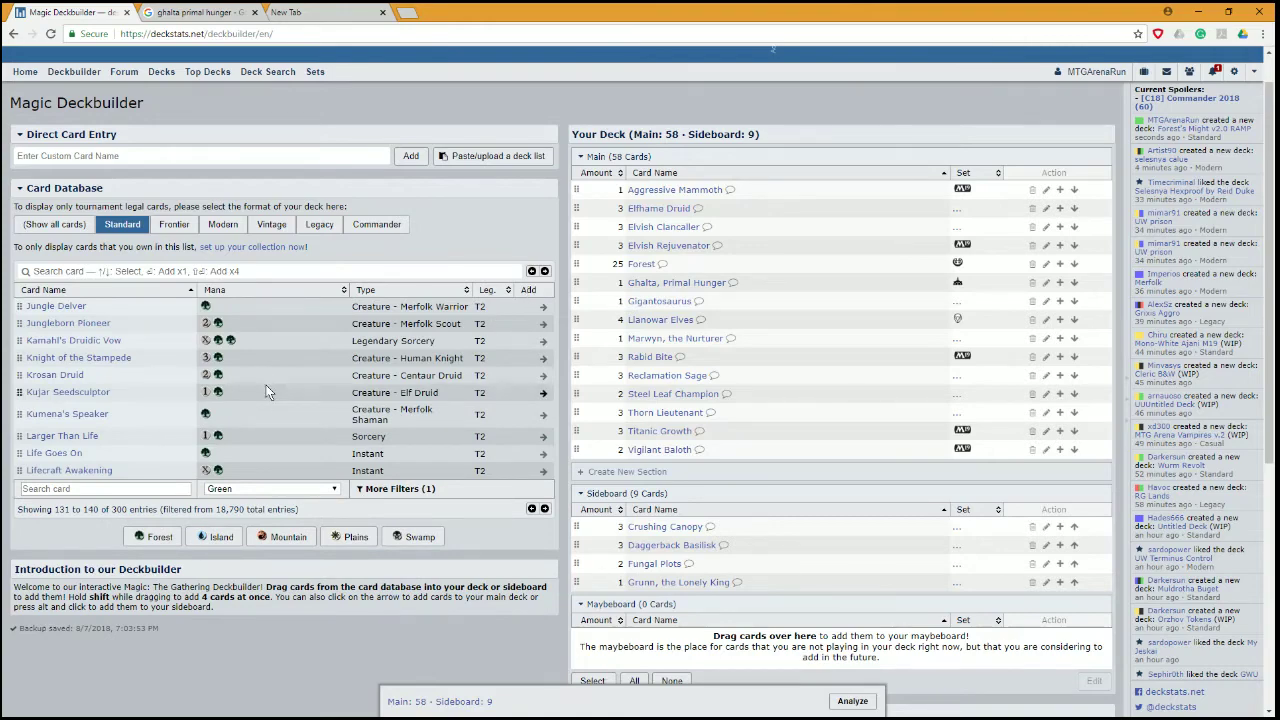
{"action": "scroll", "coordinate": [280, 402], "scroll_direction": "down", "scroll_amount": 1}
{"action": "scroll", "coordinate": [311, 371], "scroll_direction": "up", "scroll_amount": 1}
{"action": "left_click", "coordinate": [545, 271]}
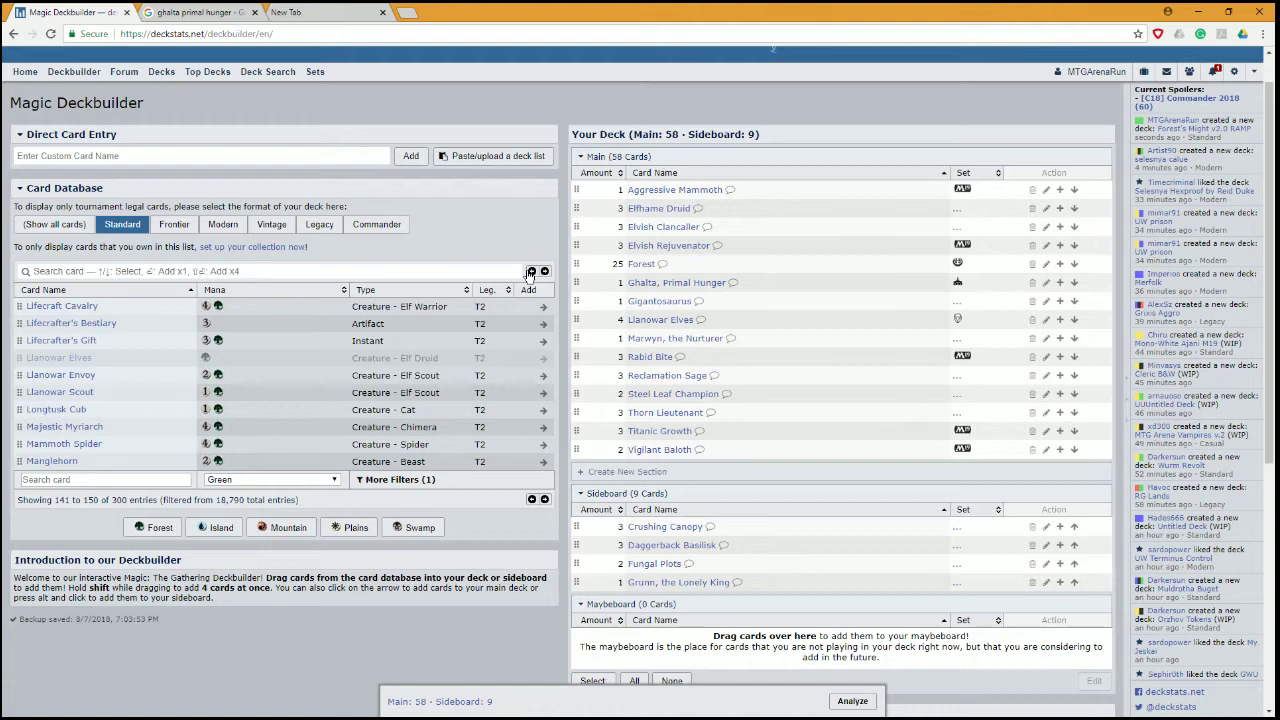
{"action": "mouse_move", "coordinate": [88, 383]}
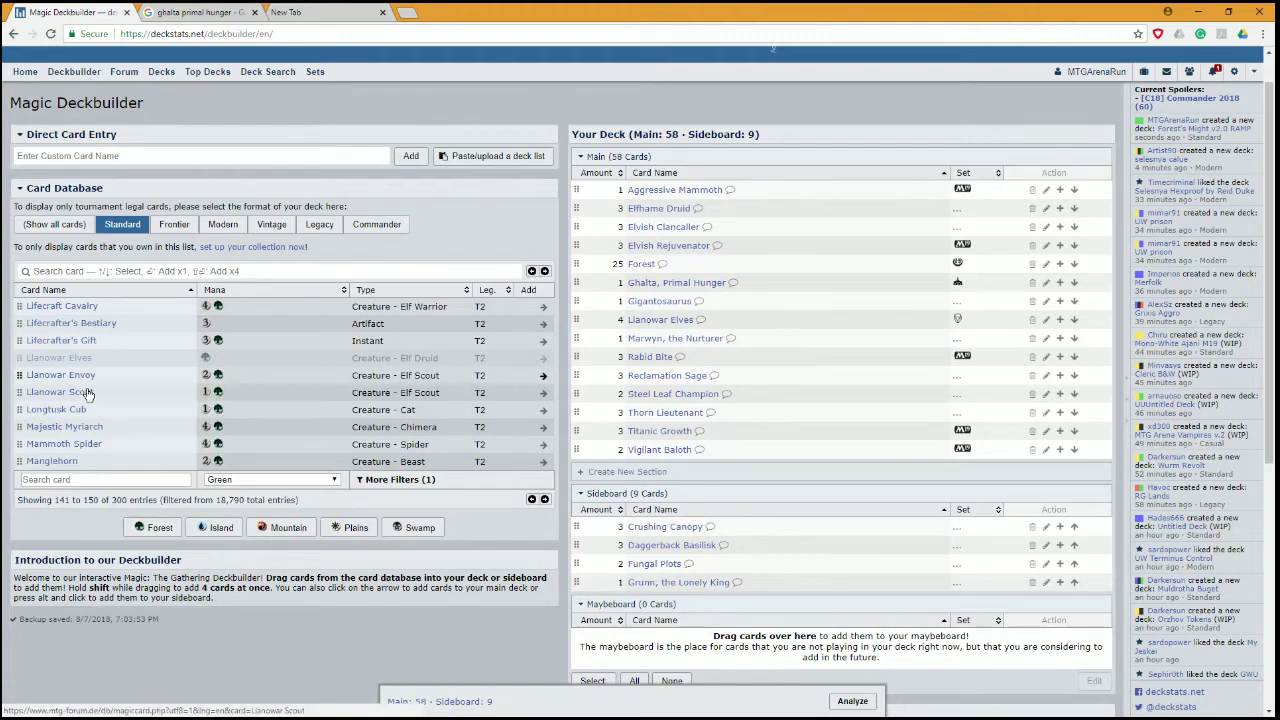
{"action": "mouse_move", "coordinate": [92, 436]}
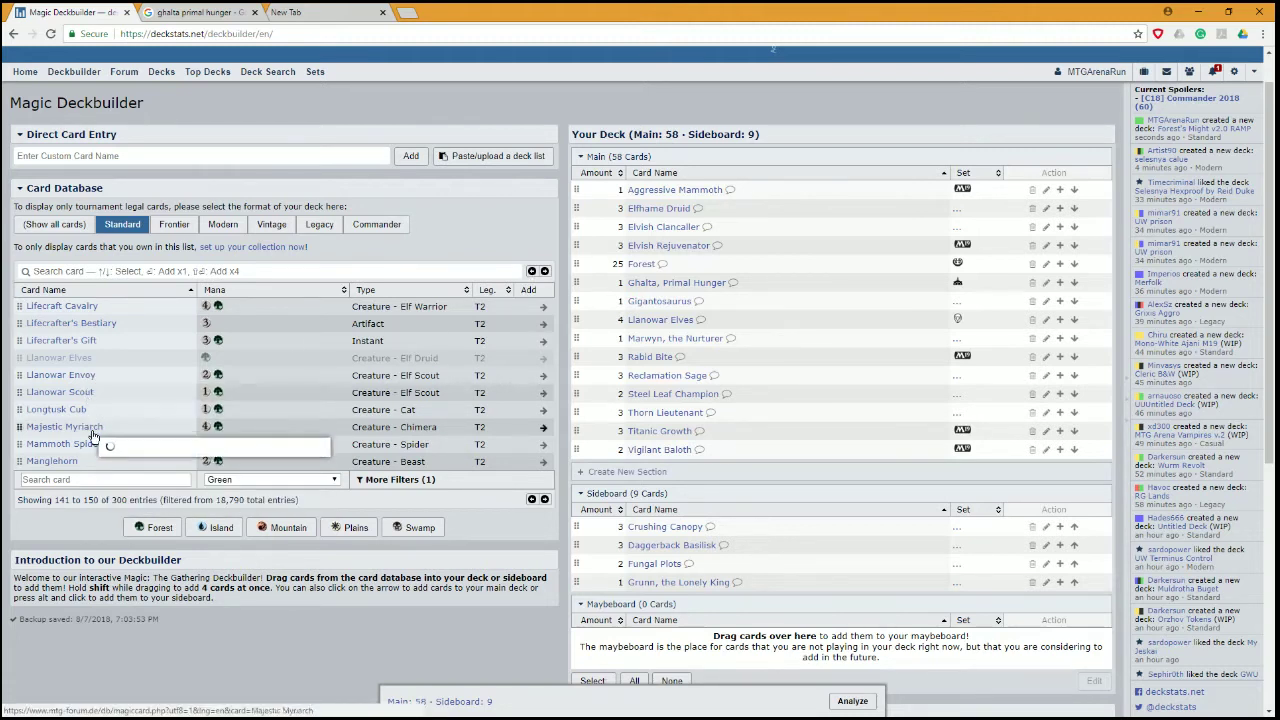
{"action": "left_click", "coordinate": [544, 271]}
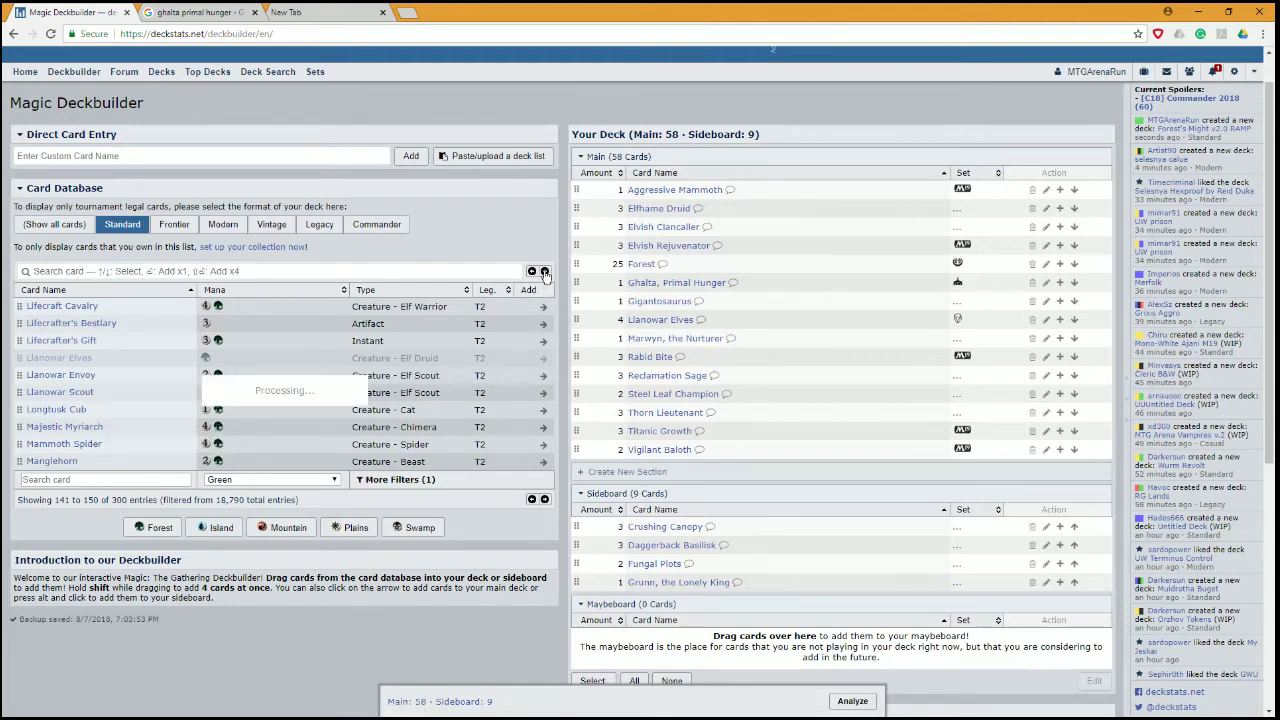
{"action": "mouse_move", "coordinate": [99, 327]}
{"action": "left_click_drag", "start_coordinate": [99, 327], "coordinate": [785, 325]}
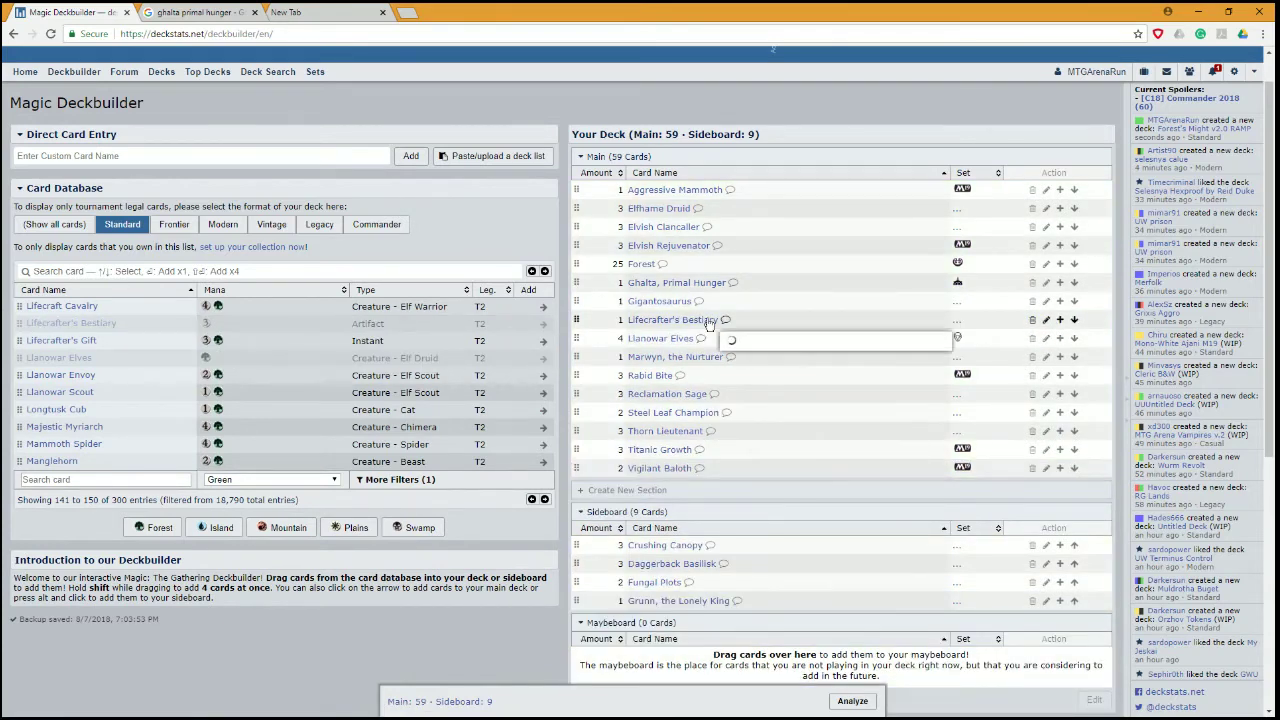
Add two copies of Memorial to Unity to the main deck and set the Forest amount to 20.
{"action": "left_click", "coordinate": [545, 272]}
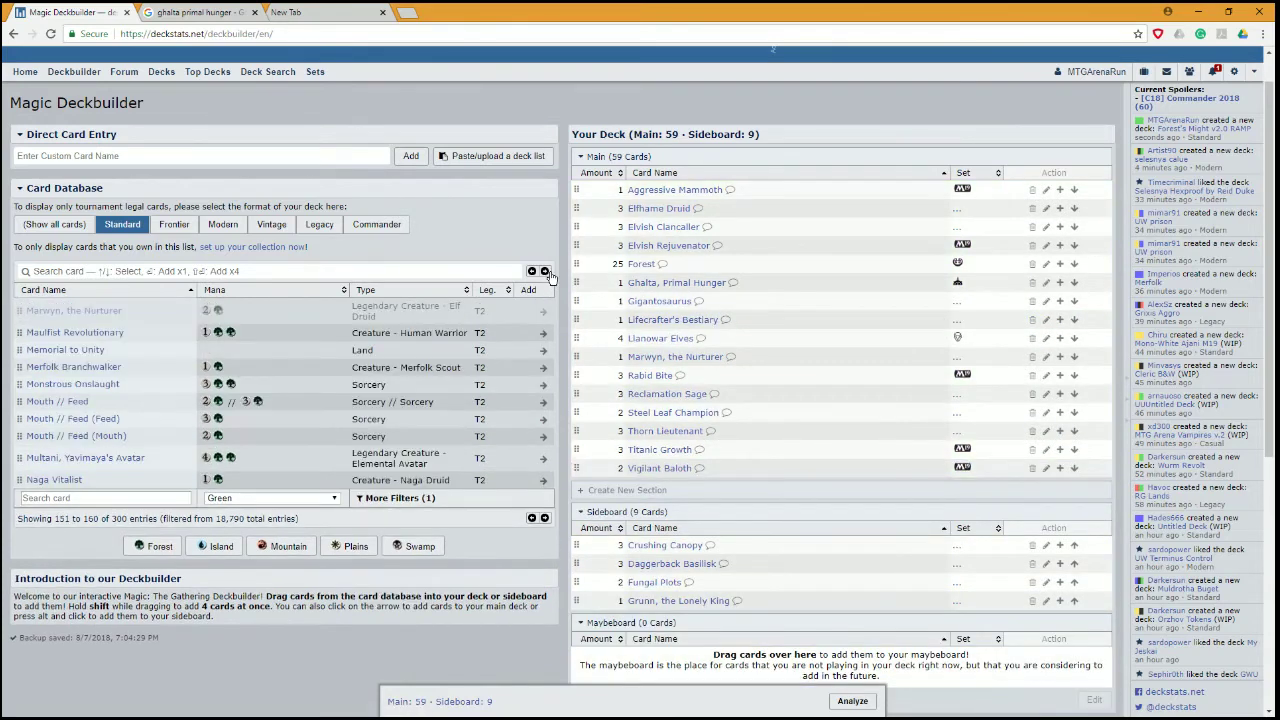
{"action": "left_click_drag", "start_coordinate": [50, 349], "coordinate": [817, 380]}
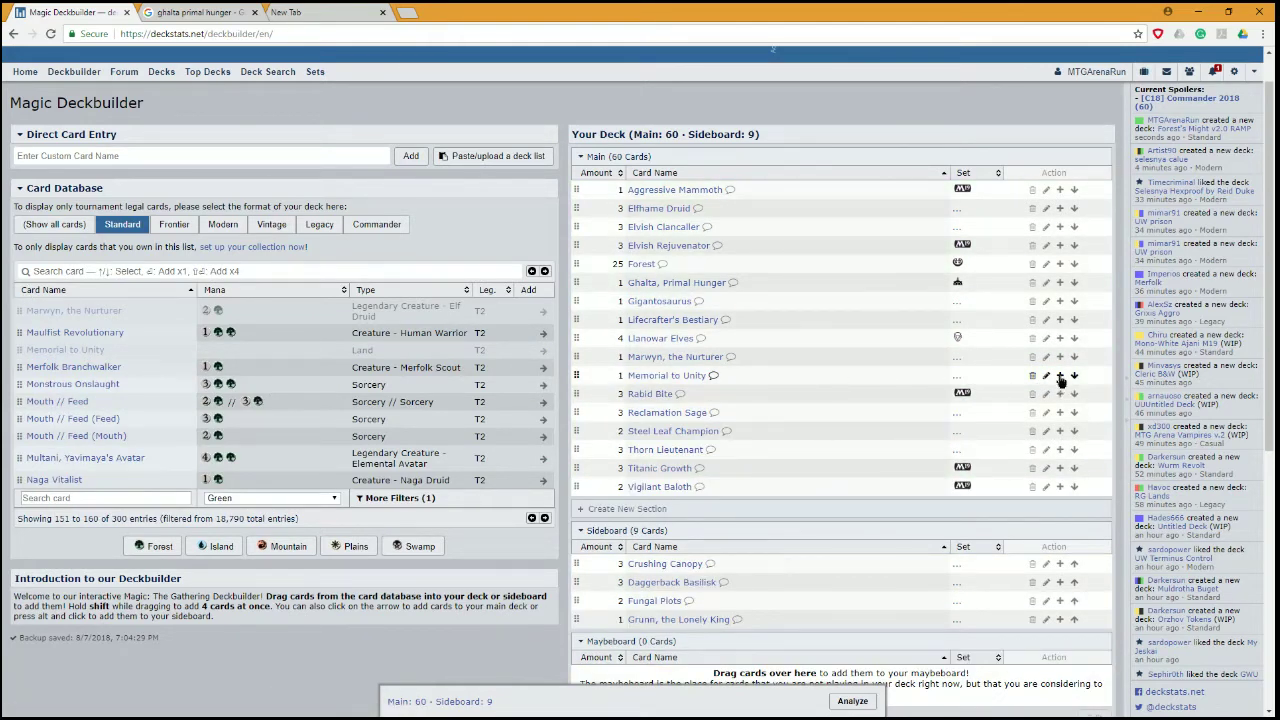
{"action": "left_click", "coordinate": [1046, 263]}
{"action": "left_click", "coordinate": [553, 254]}
{"action": "key", "text": "BackSpace"}
{"action": "type", "text": "0"}
{"action": "left_click", "coordinate": [536, 412]}
Continue through the green results to Pounce and add three copies to the sideboard.
{"action": "left_click", "coordinate": [544, 273]}
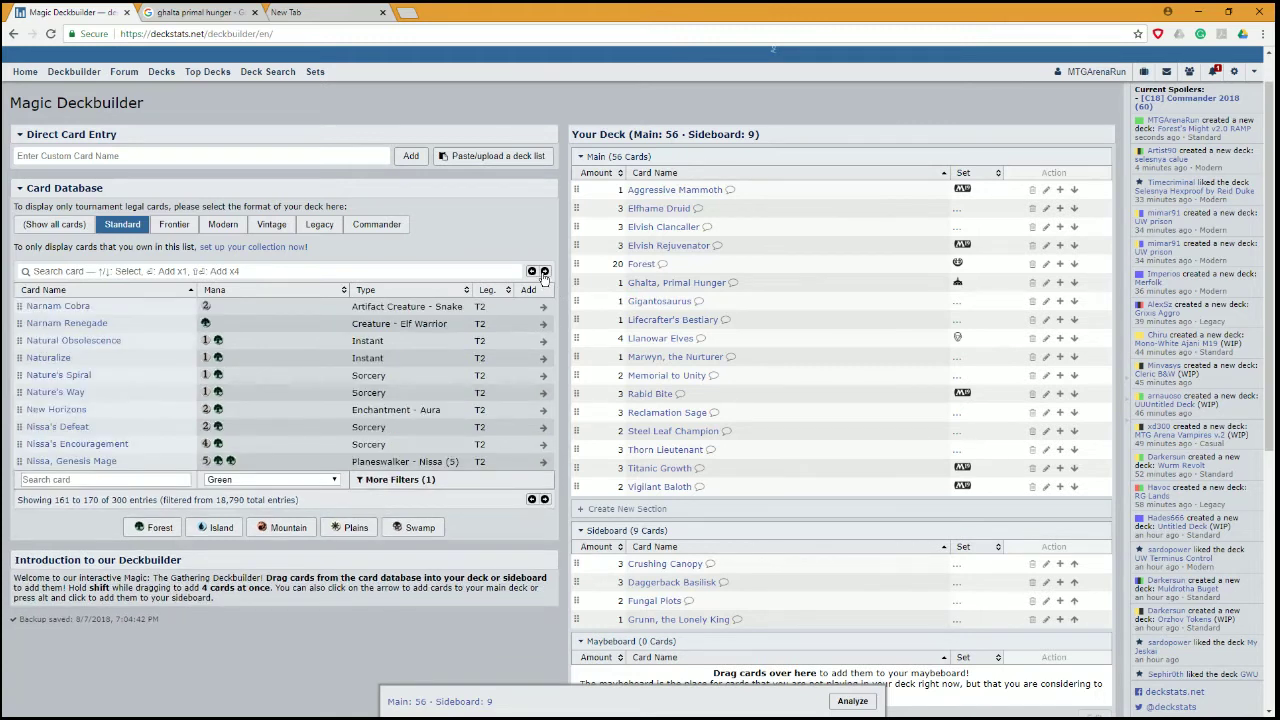
{"action": "left_click", "coordinate": [544, 273]}
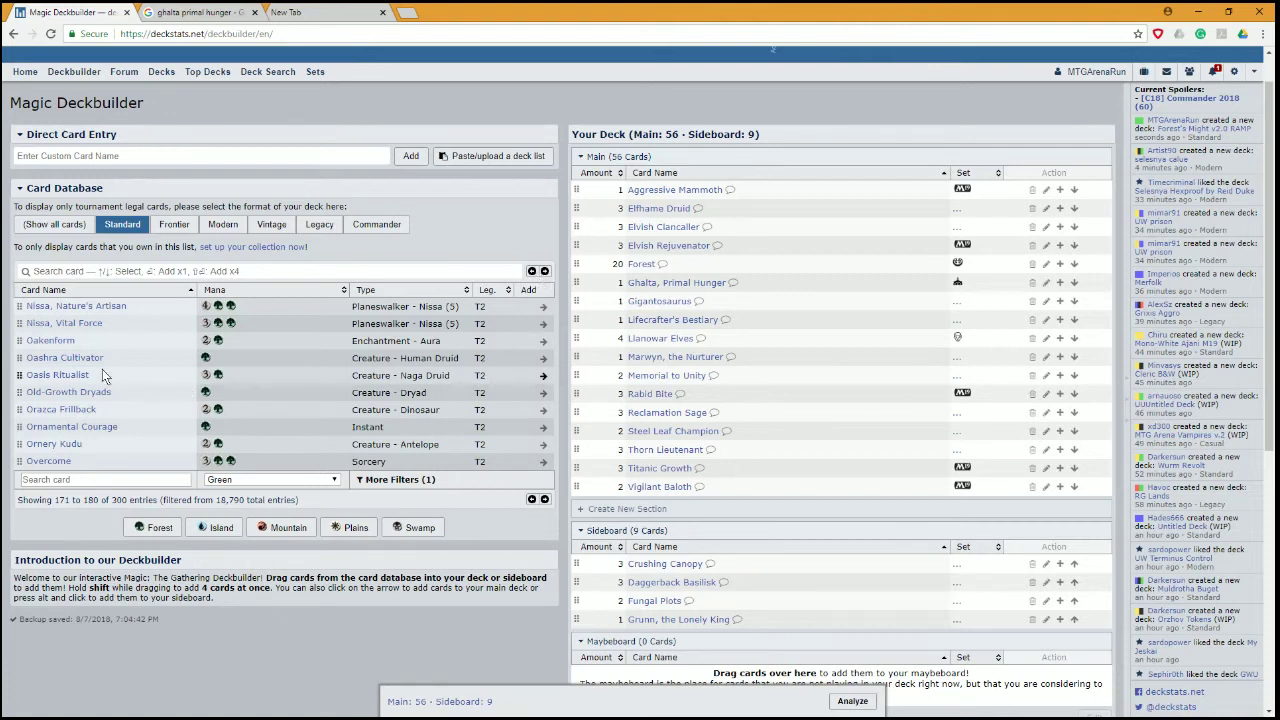
{"action": "left_click", "coordinate": [545, 273]}
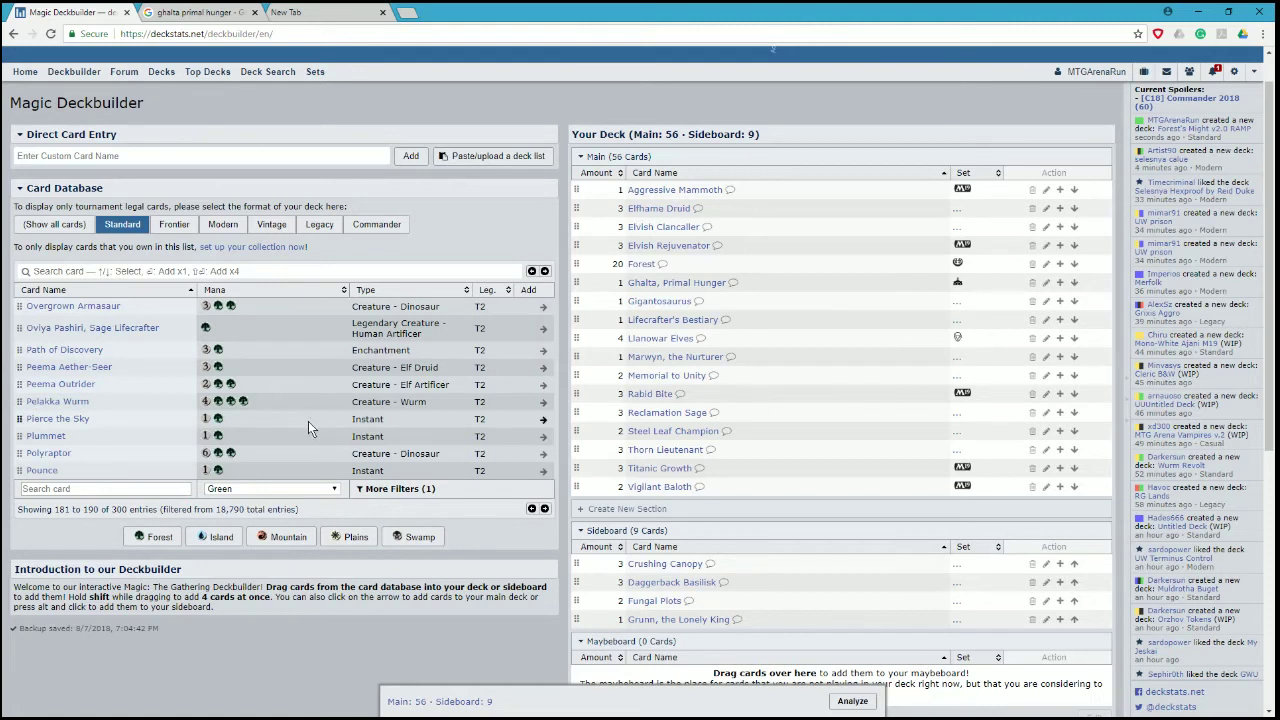
{"action": "left_click", "coordinate": [545, 271]}
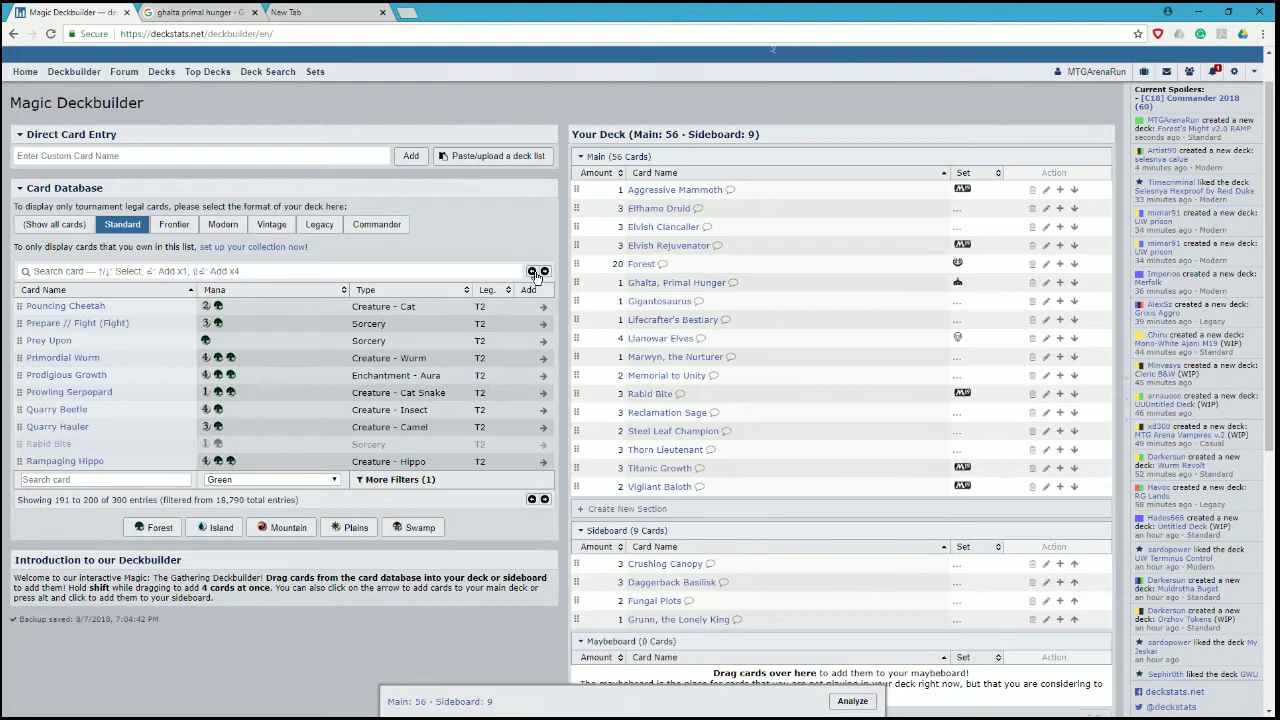
{"action": "left_click", "coordinate": [531, 271]}
{"action": "left_click_drag", "start_coordinate": [41, 470], "coordinate": [938, 574]}
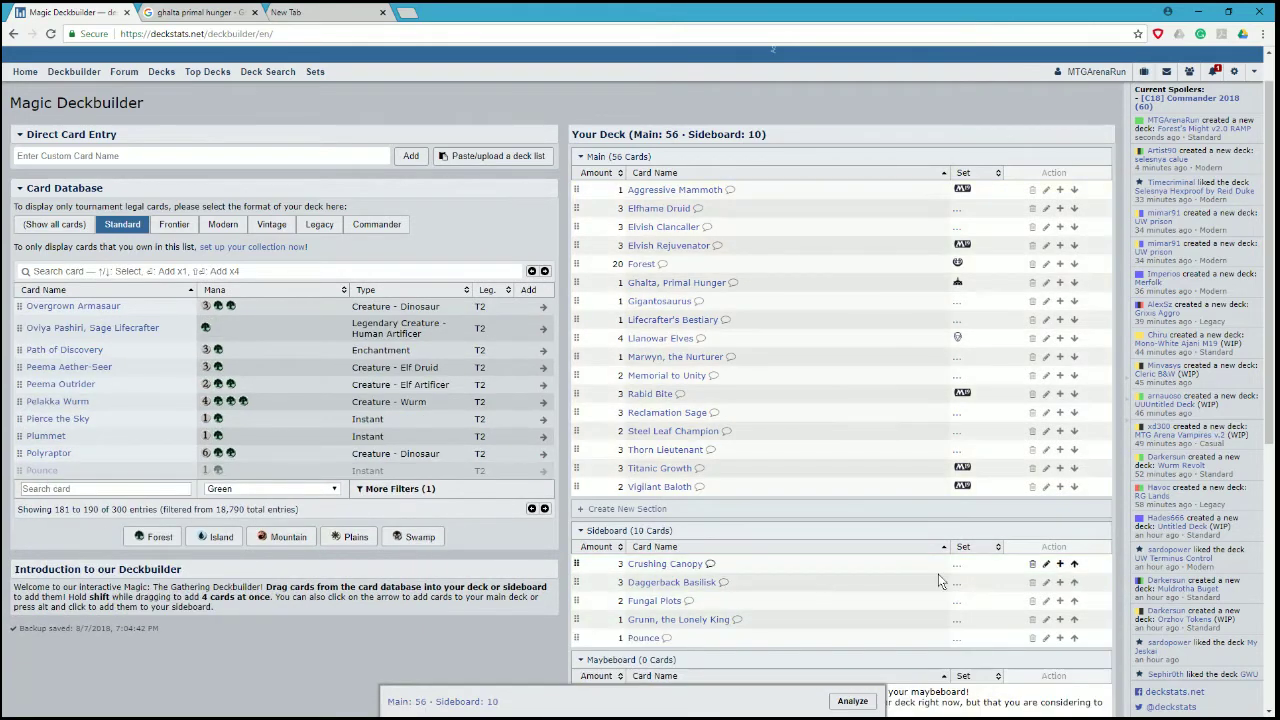
{"action": "left_click", "coordinate": [1061, 639]}
Browse the green results from Pouncing Cheetah as far as The Mending of Dominaria, checking cards that could suit the deck.
{"action": "left_click", "coordinate": [544, 272]}
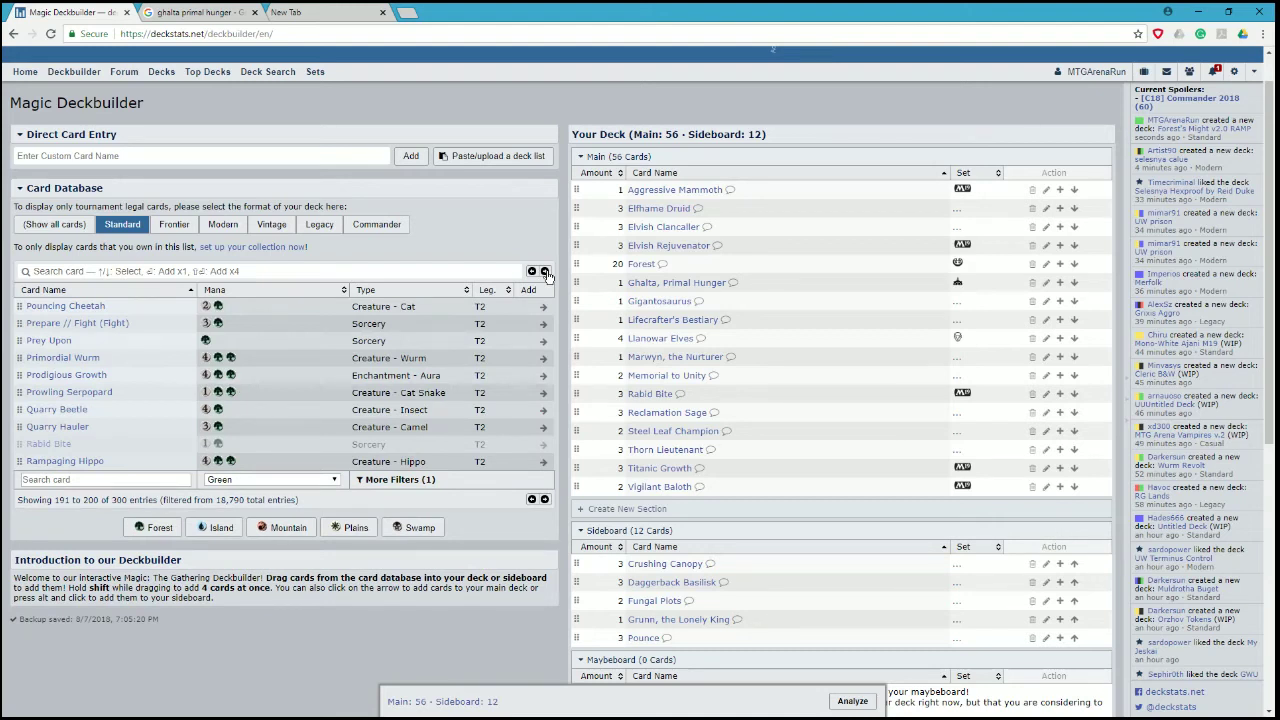
{"action": "left_click", "coordinate": [544, 272]}
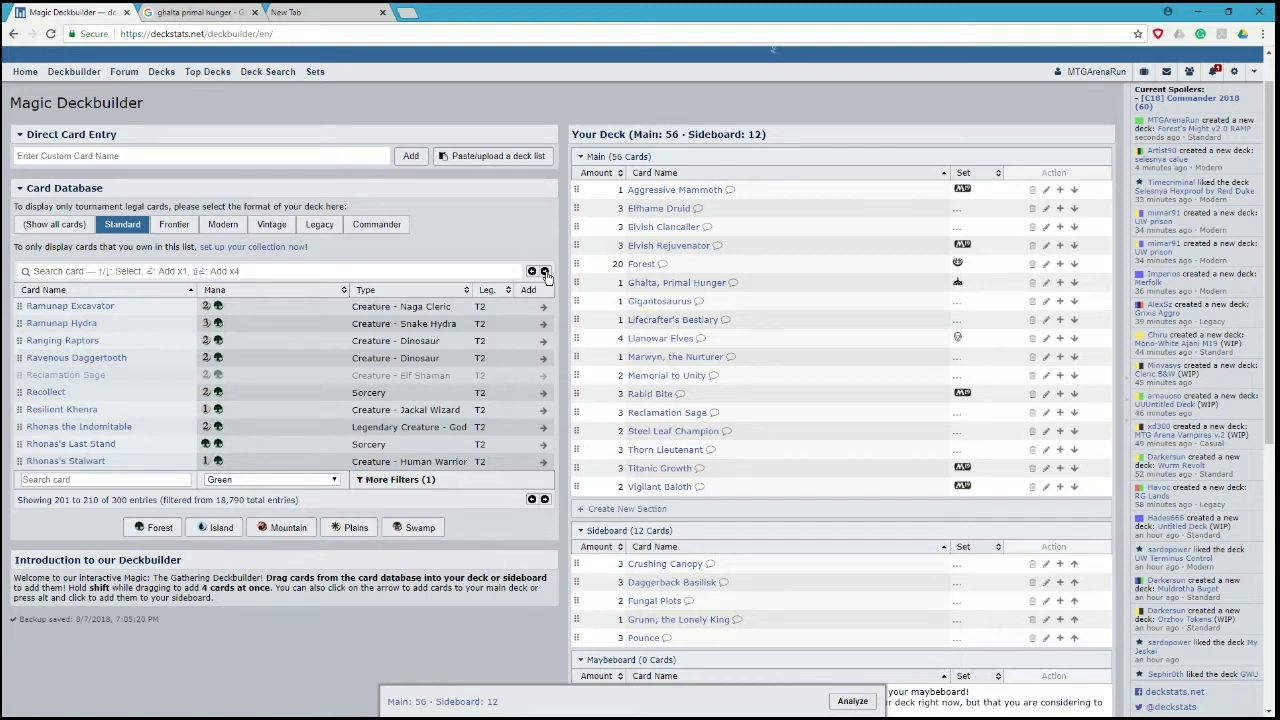
{"action": "left_click", "coordinate": [544, 272]}
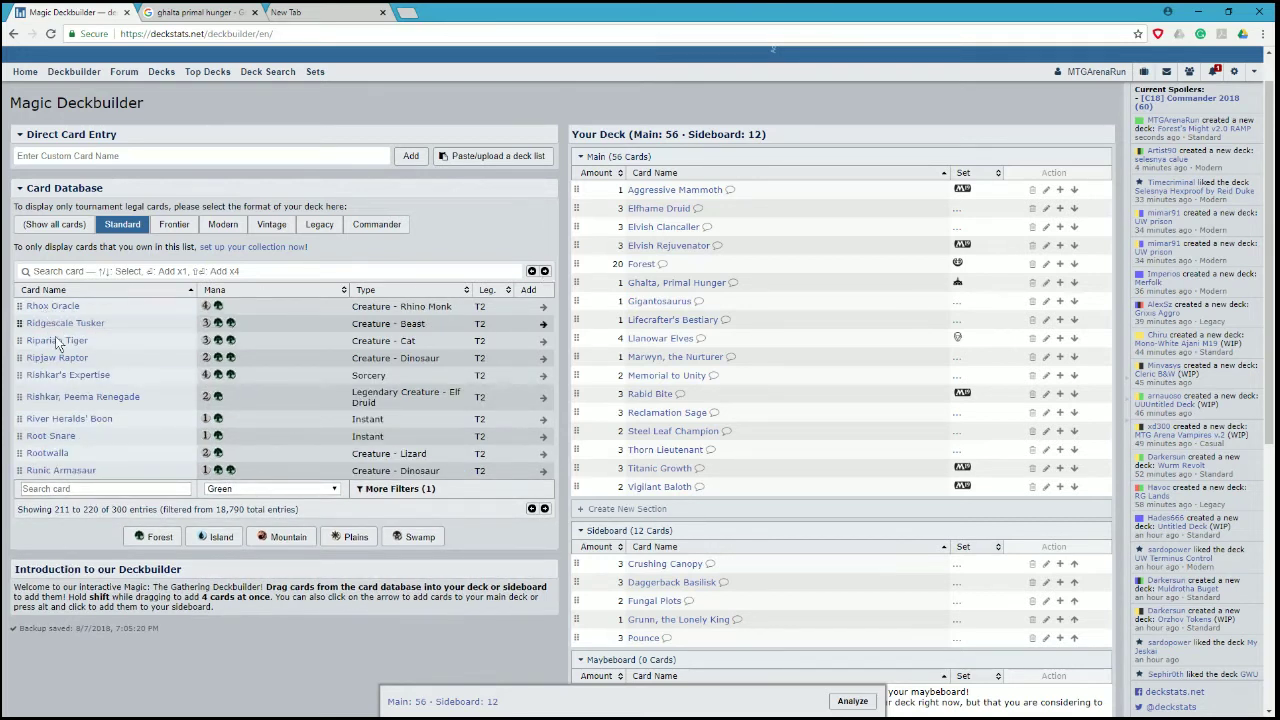
{"action": "left_click", "coordinate": [544, 272]}
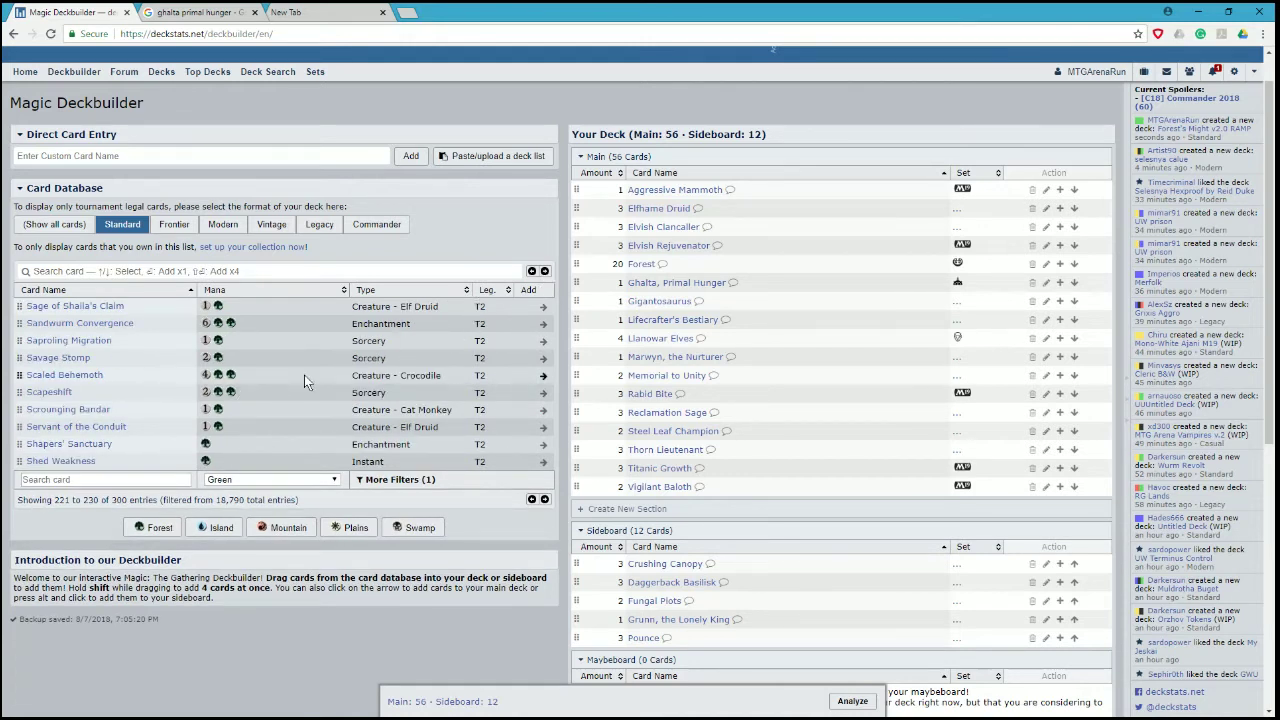
{"action": "mouse_move", "coordinate": [127, 328]}
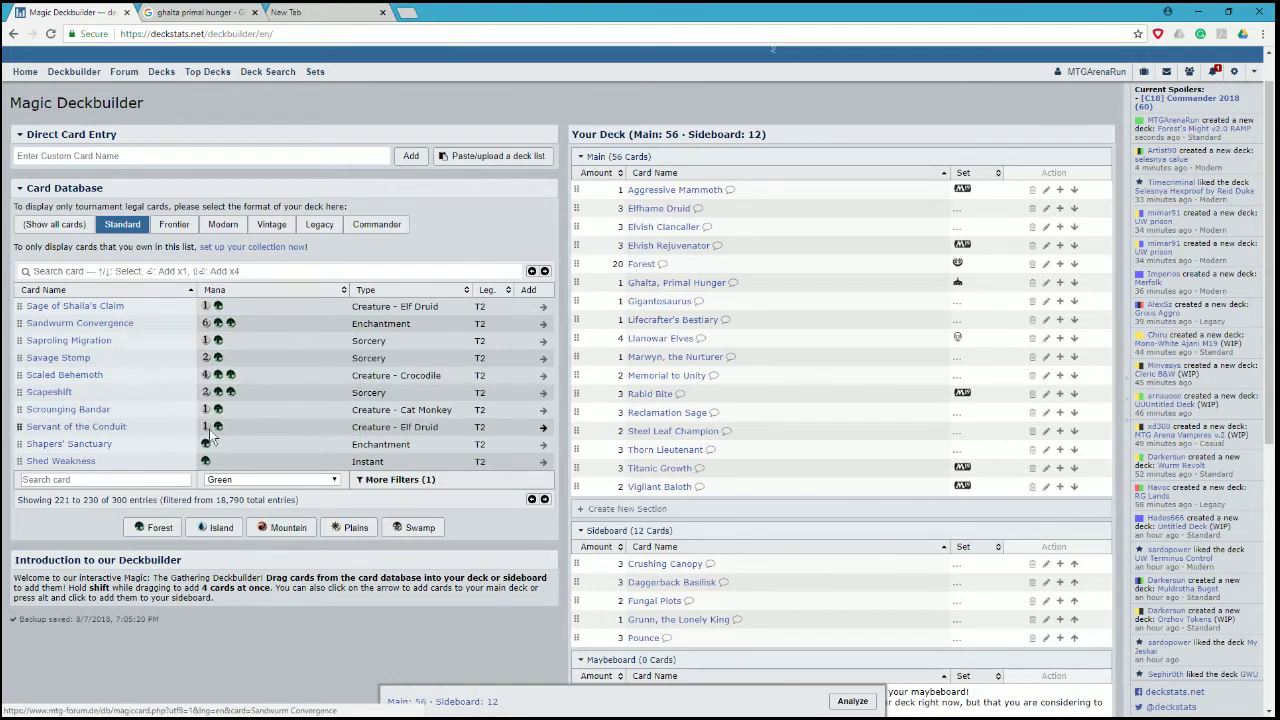
{"action": "left_click", "coordinate": [545, 272]}
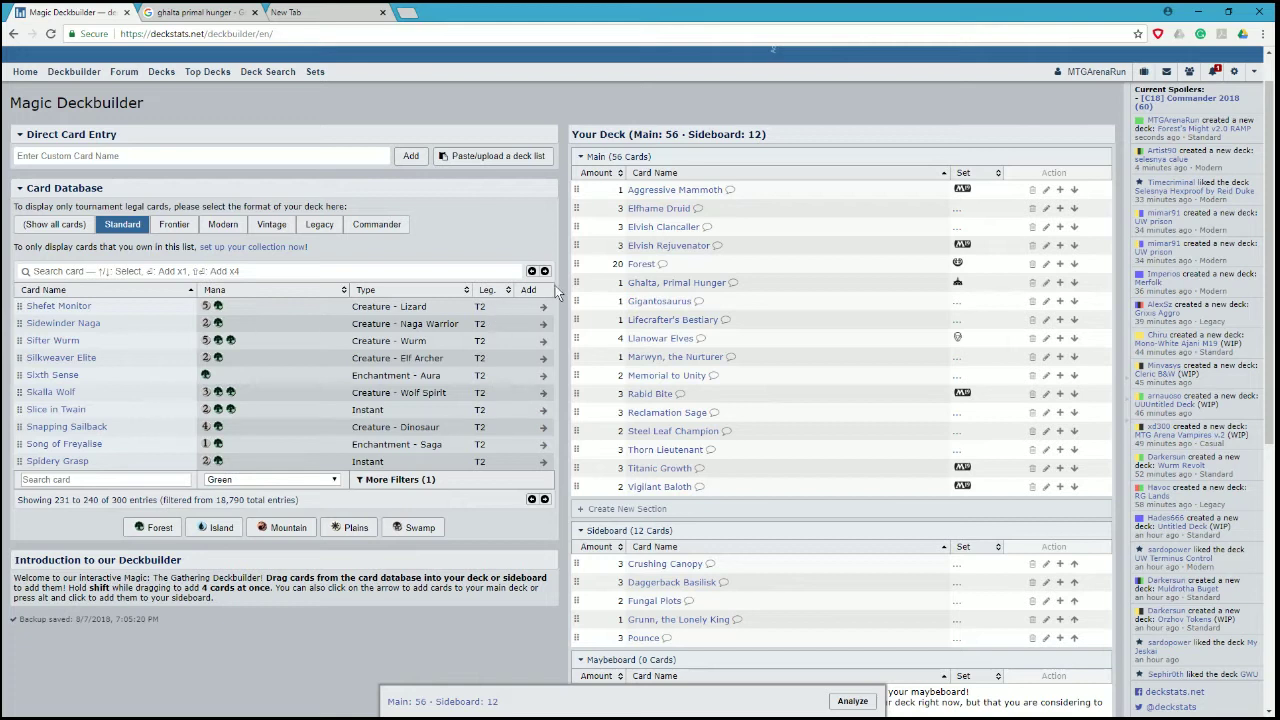
{"action": "left_click", "coordinate": [545, 271]}
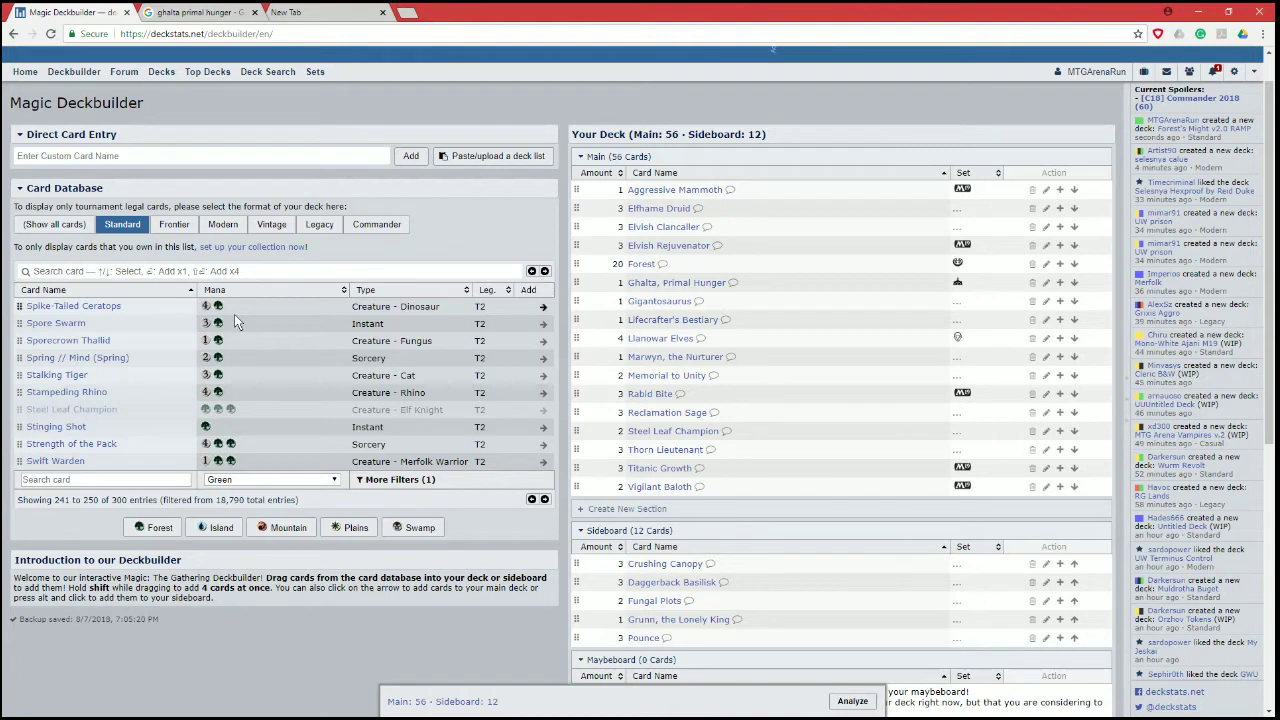
{"action": "left_click", "coordinate": [545, 271]}
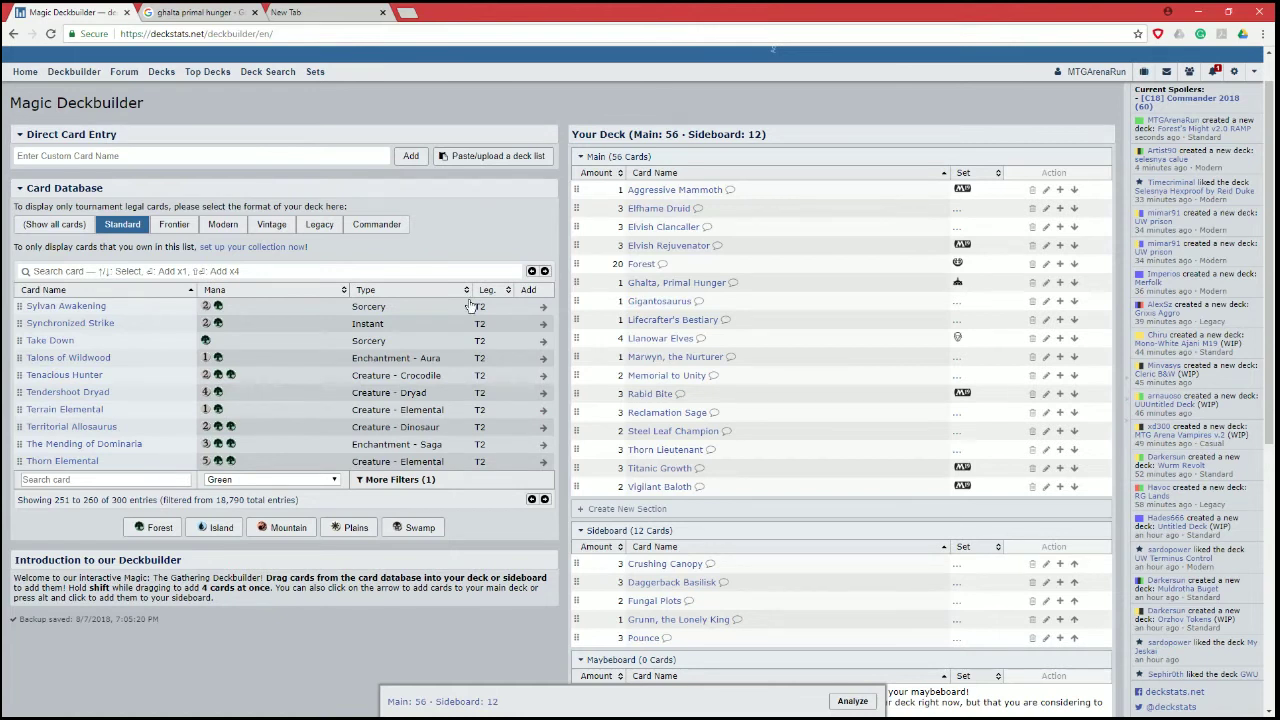
{"action": "mouse_move", "coordinate": [112, 447]}
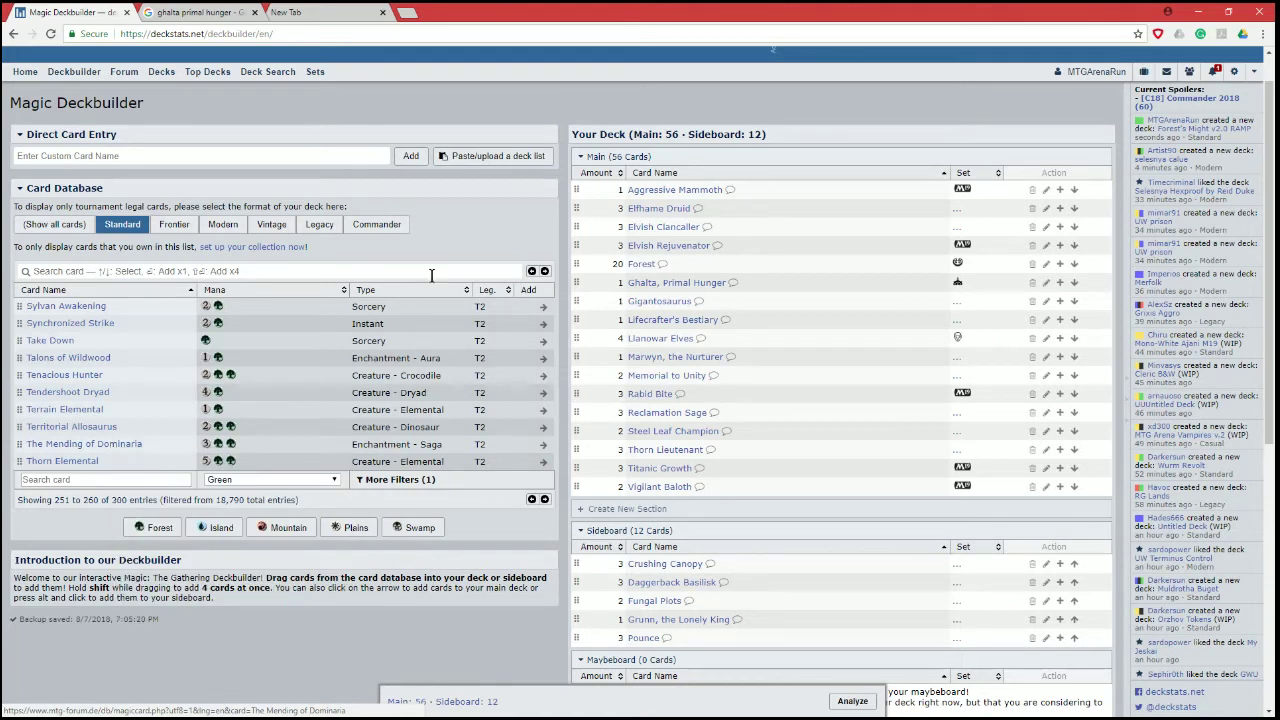
Return to Song of Freyalise in the green results and add two copies to the main deck.
{"action": "left_click", "coordinate": [533, 275]}
{"action": "left_click", "coordinate": [533, 275]}
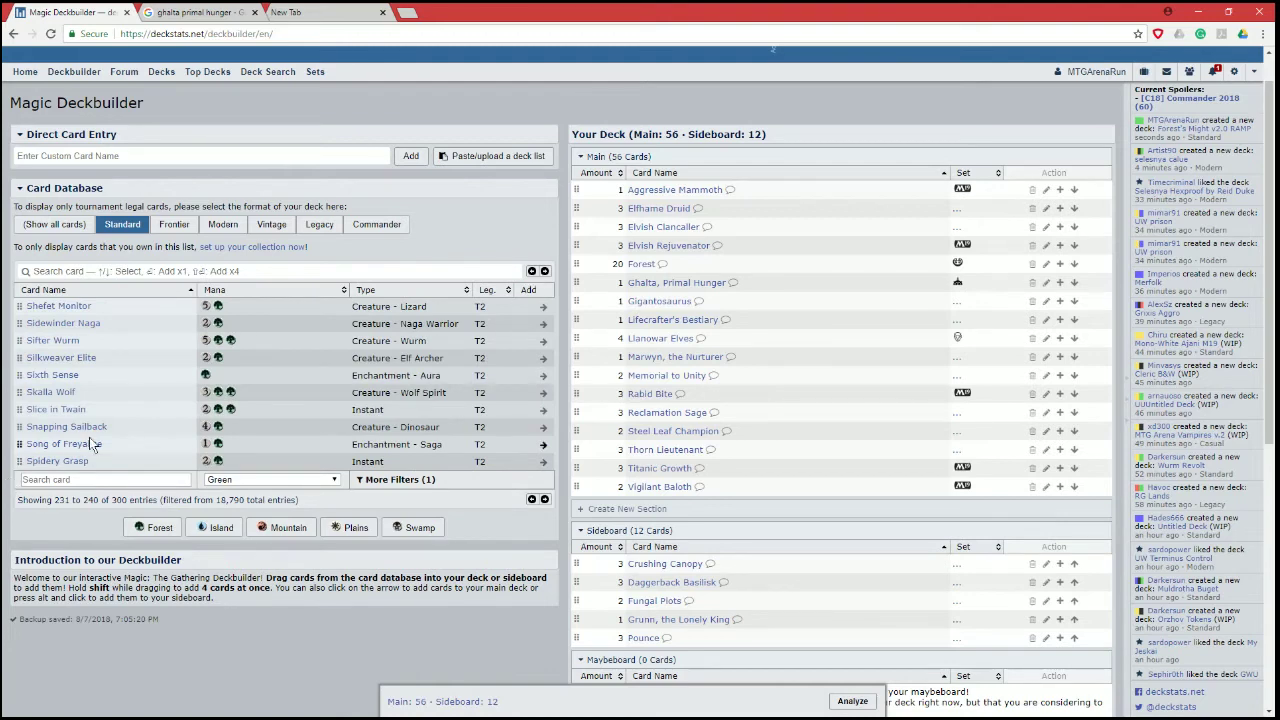
{"action": "left_click_drag", "start_coordinate": [92, 444], "coordinate": [728, 300]}
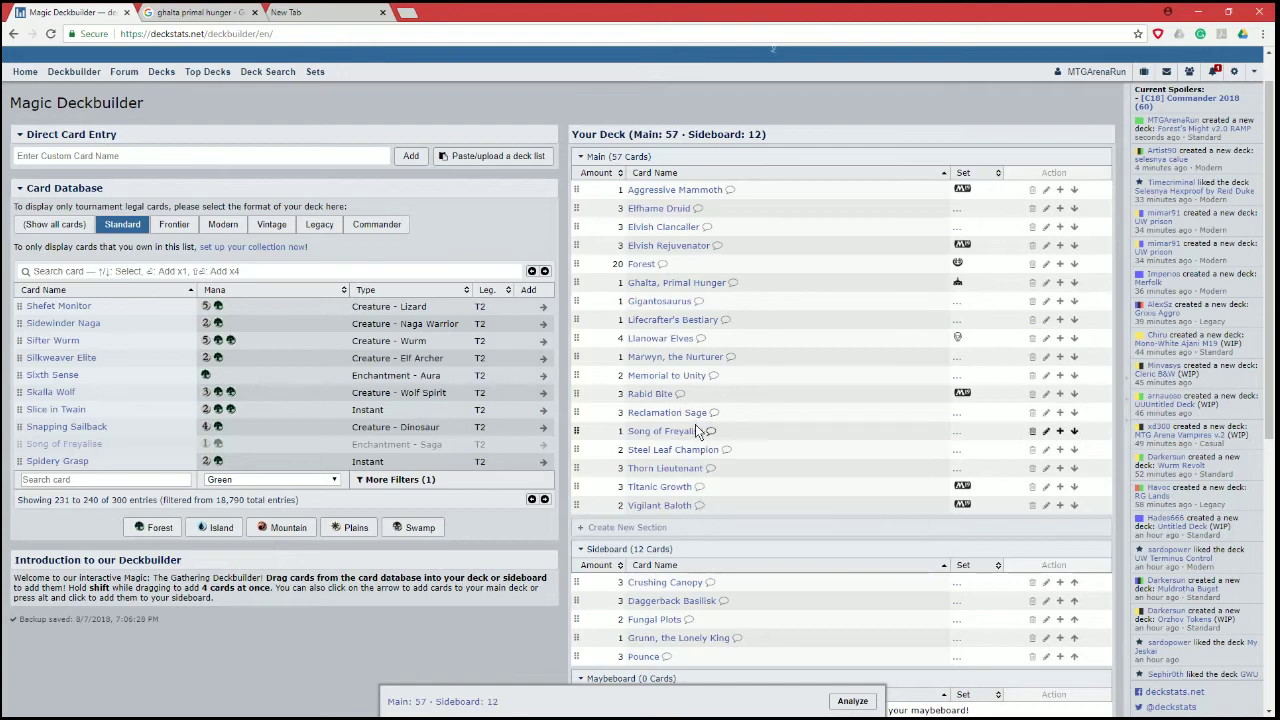
{"action": "mouse_move", "coordinate": [690, 435]}
{"action": "left_click", "coordinate": [1060, 431]}
Replace both copies of Vigilant Baloth in the main deck with two copies of Snapping Sailback.
{"action": "mouse_move", "coordinate": [679, 438]}
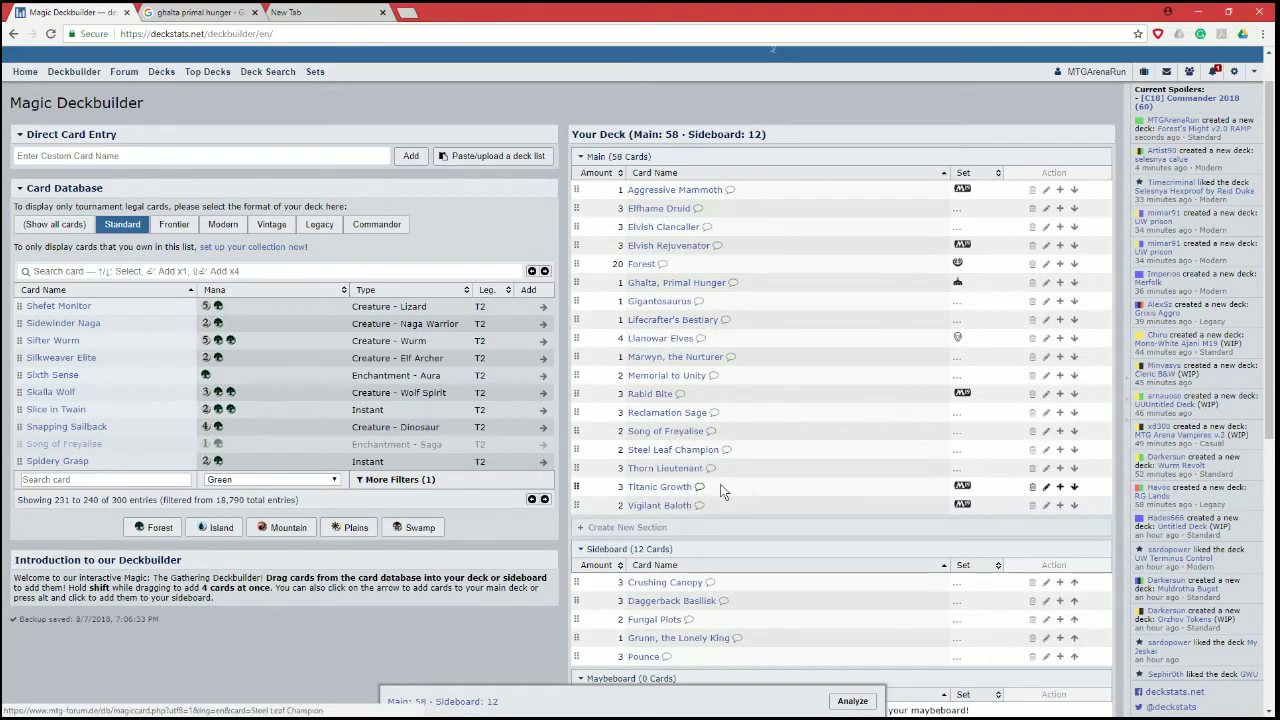
{"action": "mouse_move", "coordinate": [647, 508]}
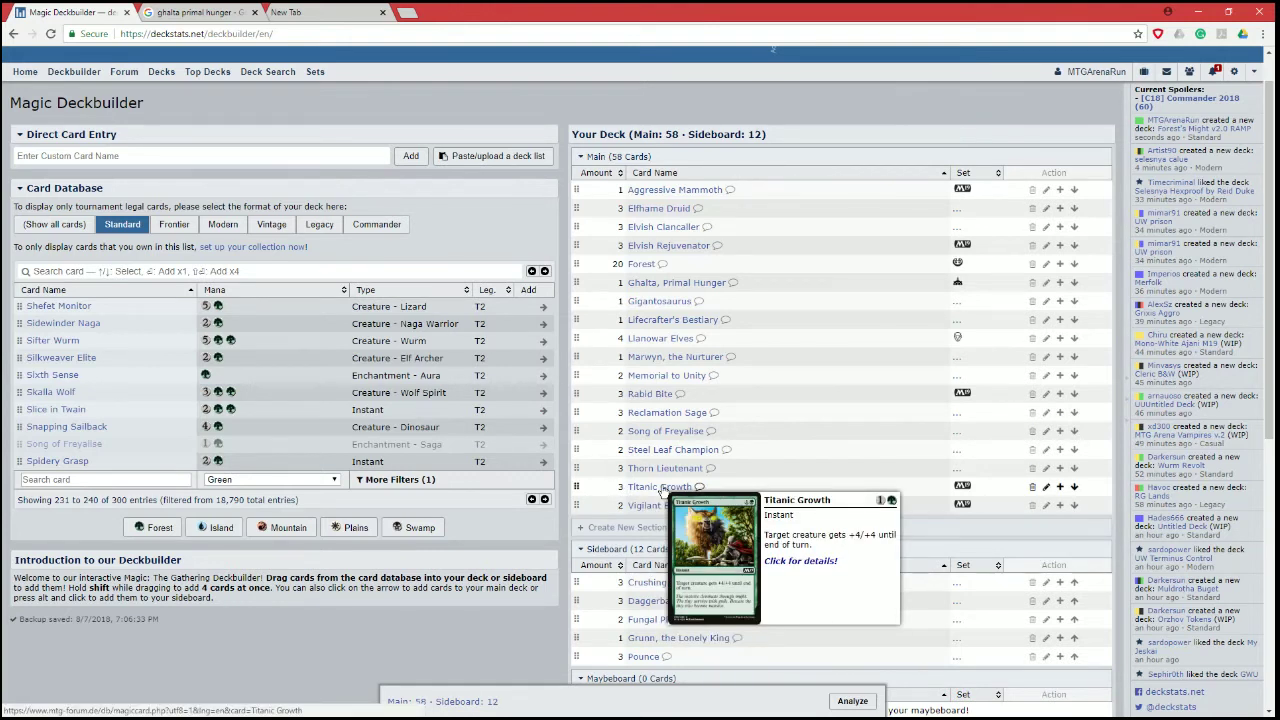
{"action": "left_click", "coordinate": [1032, 506]}
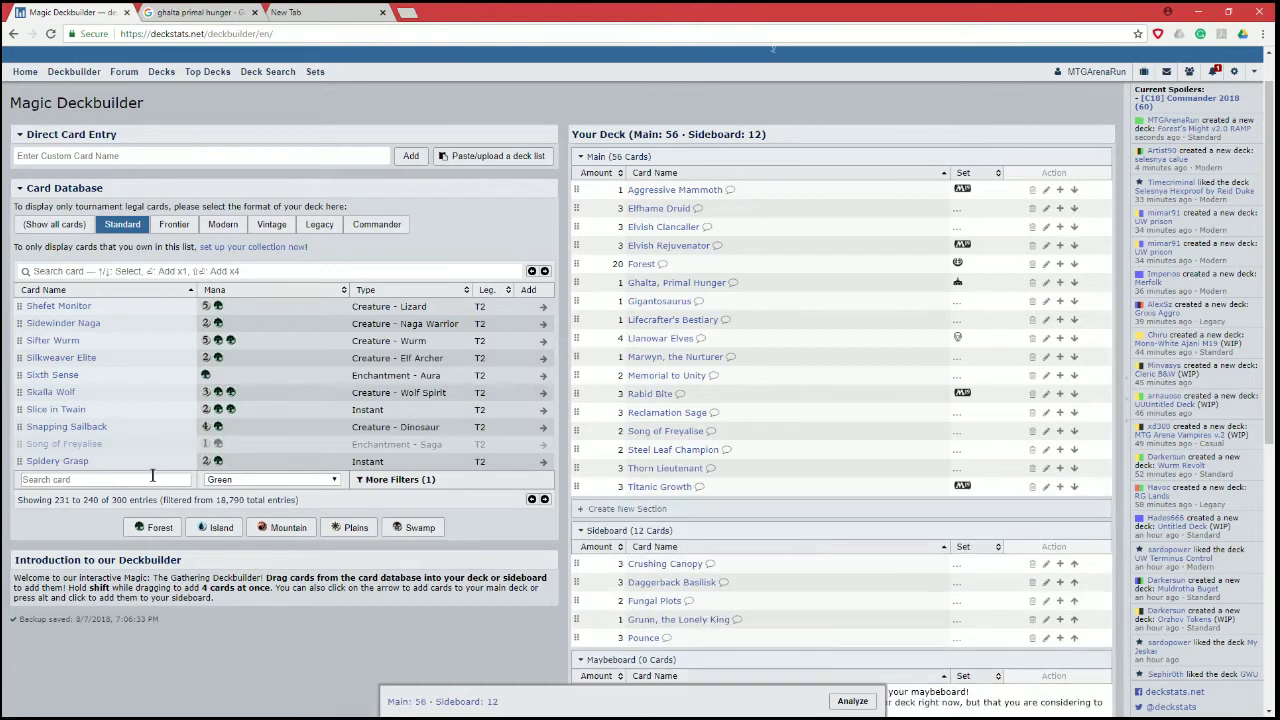
{"action": "mouse_move", "coordinate": [85, 428]}
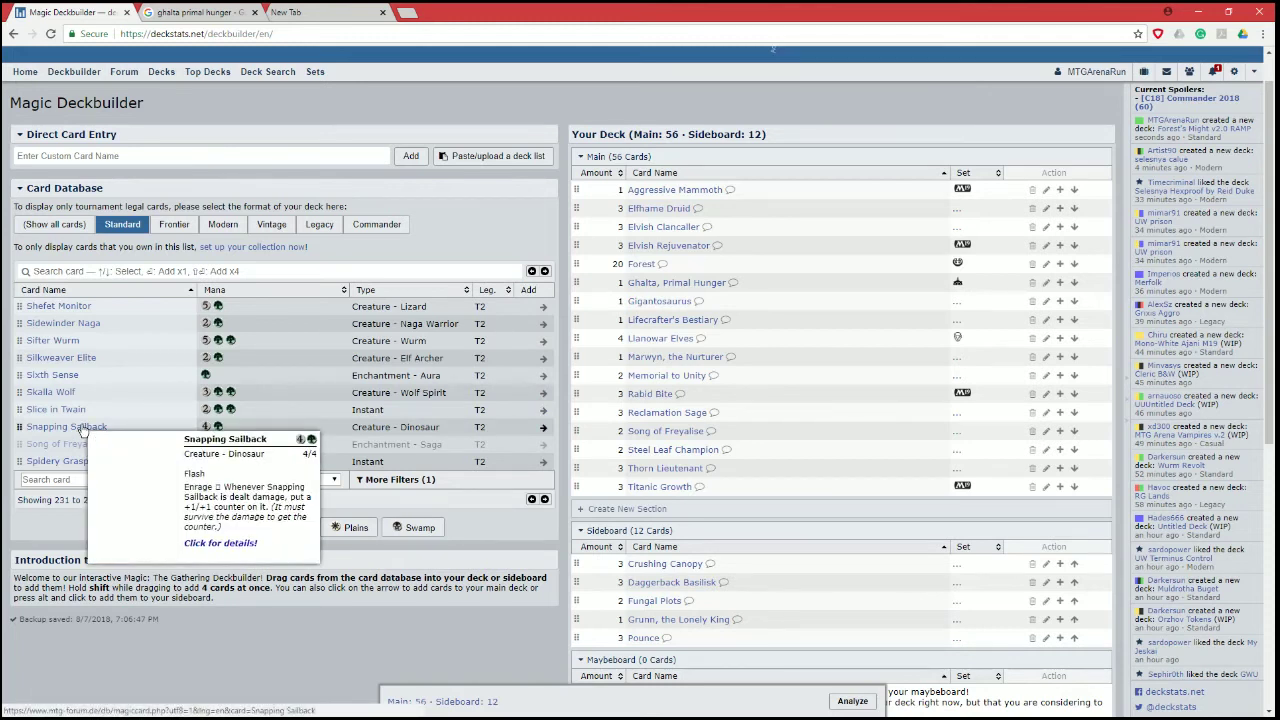
{"action": "left_click_drag", "start_coordinate": [83, 427], "coordinate": [961, 520]}
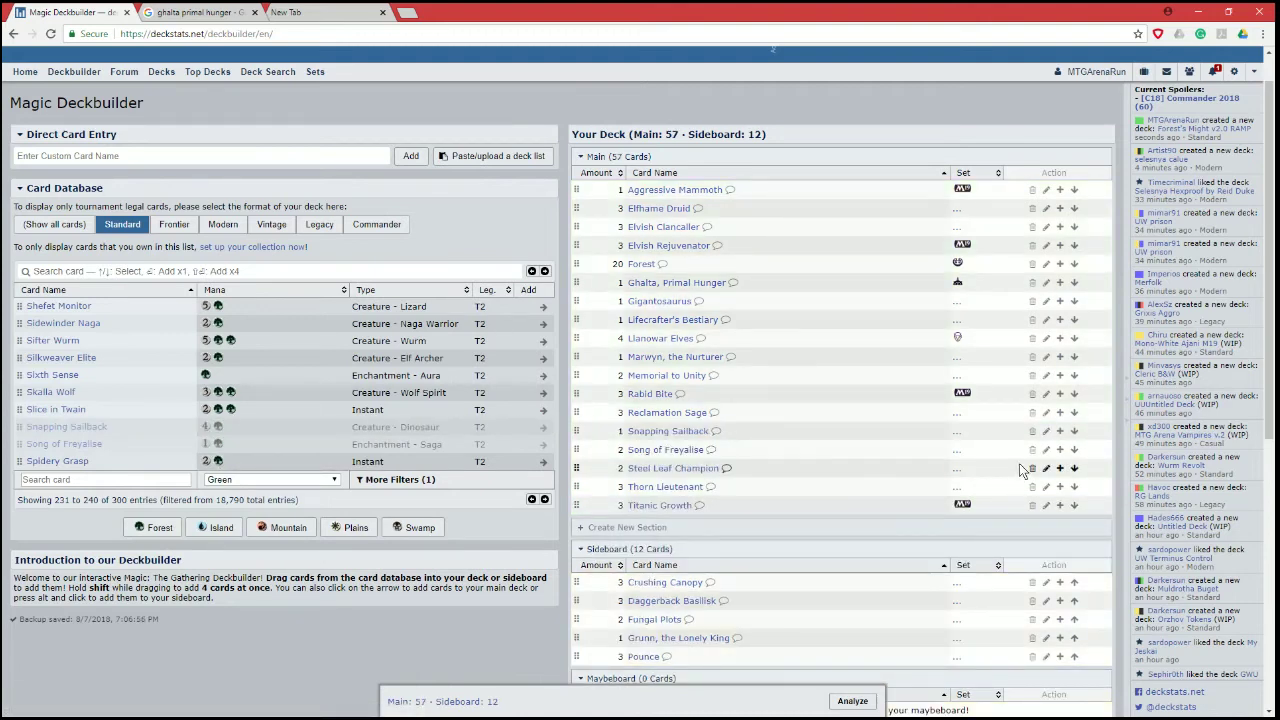
{"action": "left_click", "coordinate": [1060, 431]}
{"action": "mouse_move", "coordinate": [643, 437]}
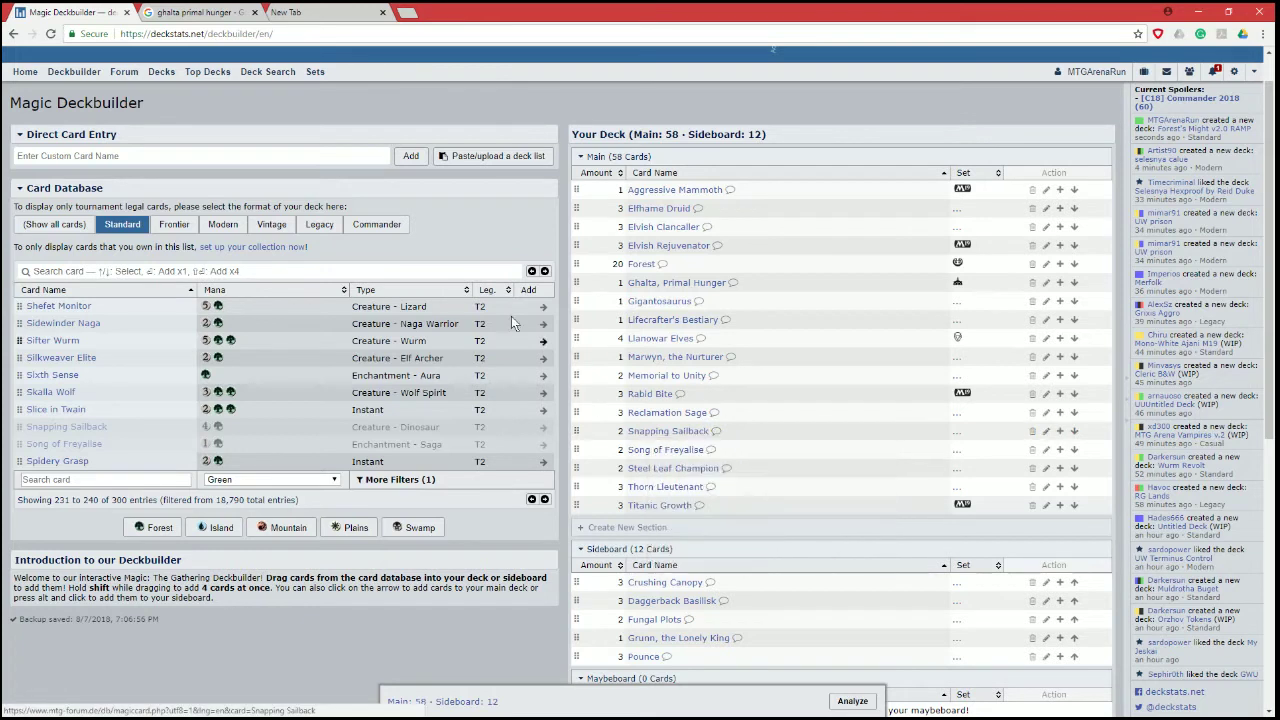
Continue through the green results to Sylvan Awakening and add one copy to the sideboard.
{"action": "left_click", "coordinate": [545, 272]}
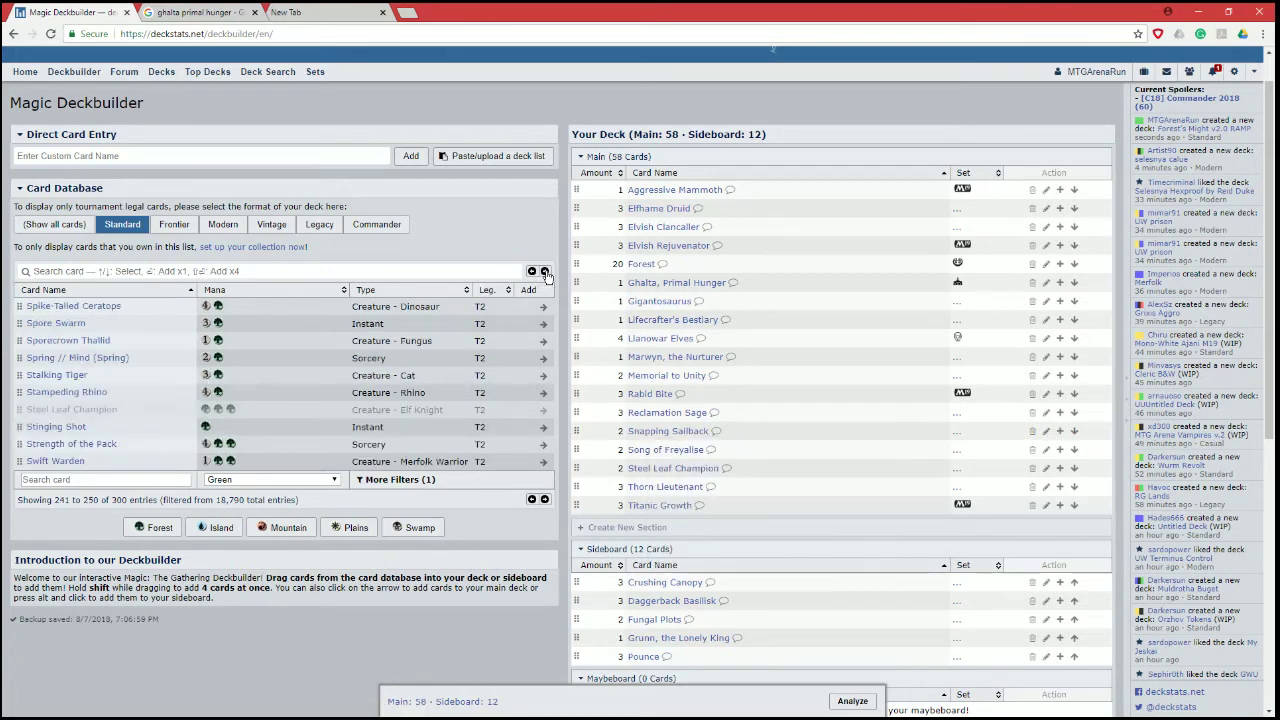
{"action": "left_click", "coordinate": [545, 272]}
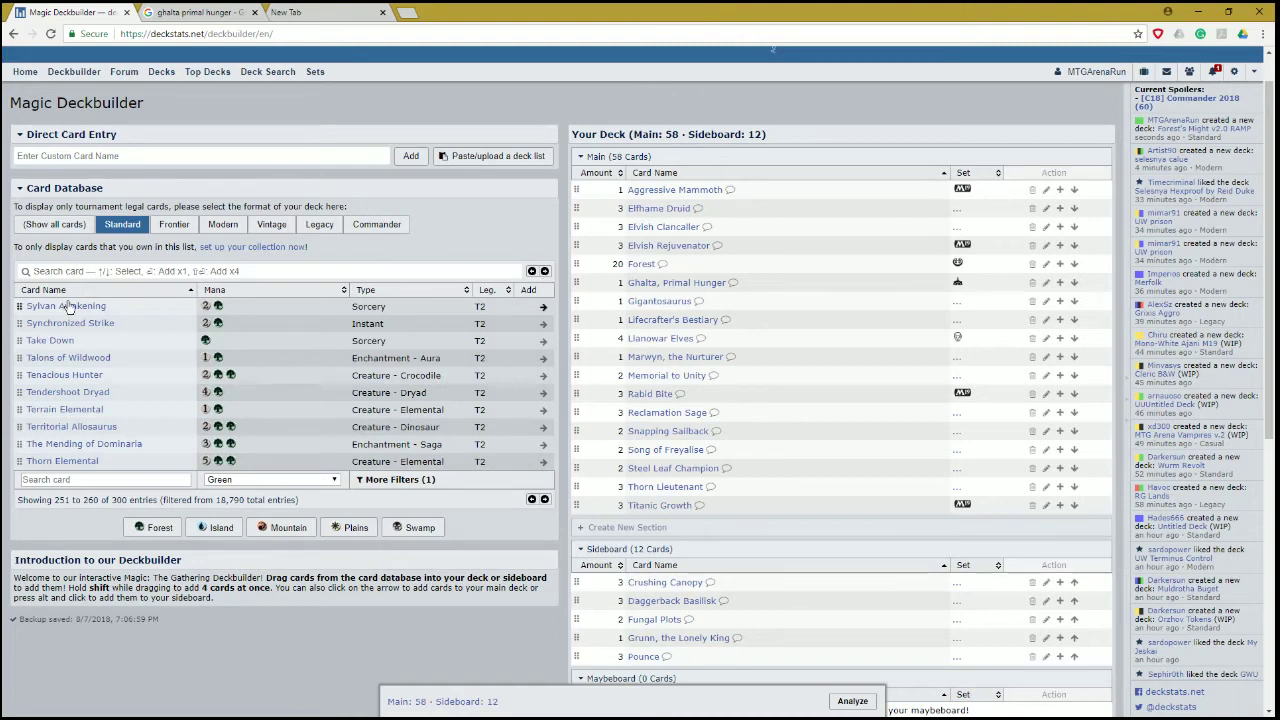
{"action": "mouse_move", "coordinate": [67, 306]}
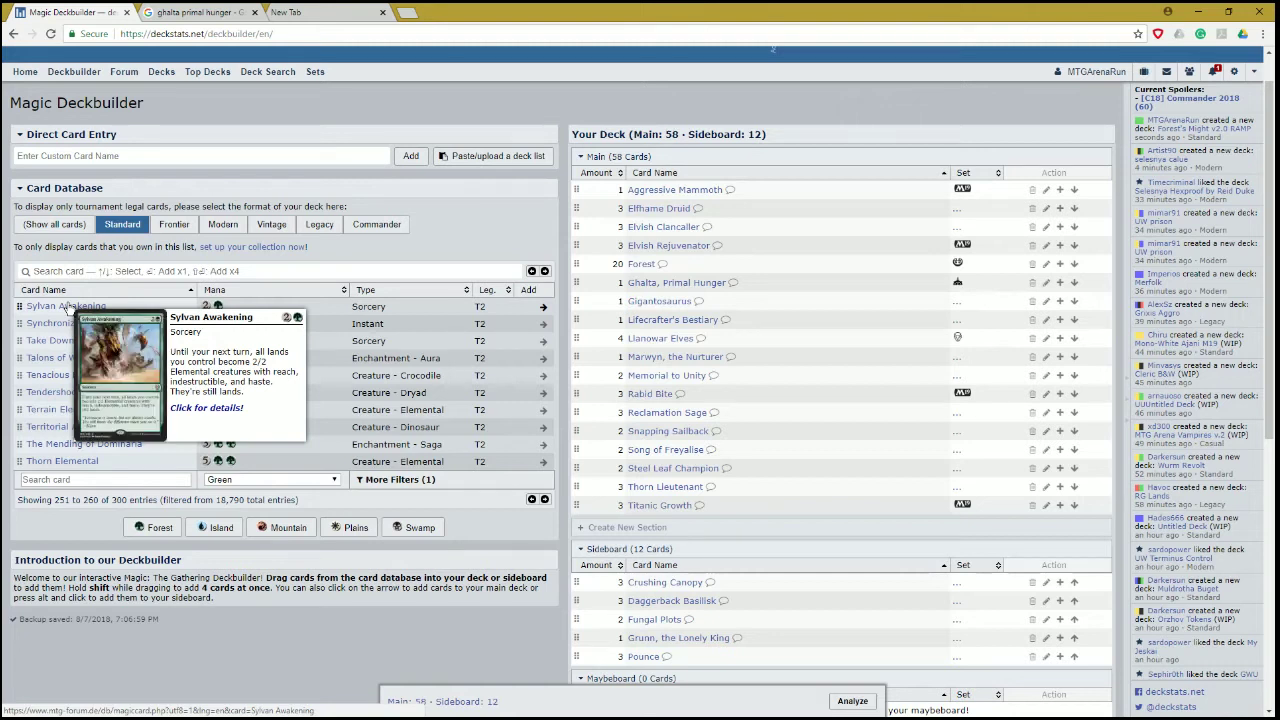
{"action": "left_click_drag", "start_coordinate": [65, 306], "coordinate": [712, 645]}
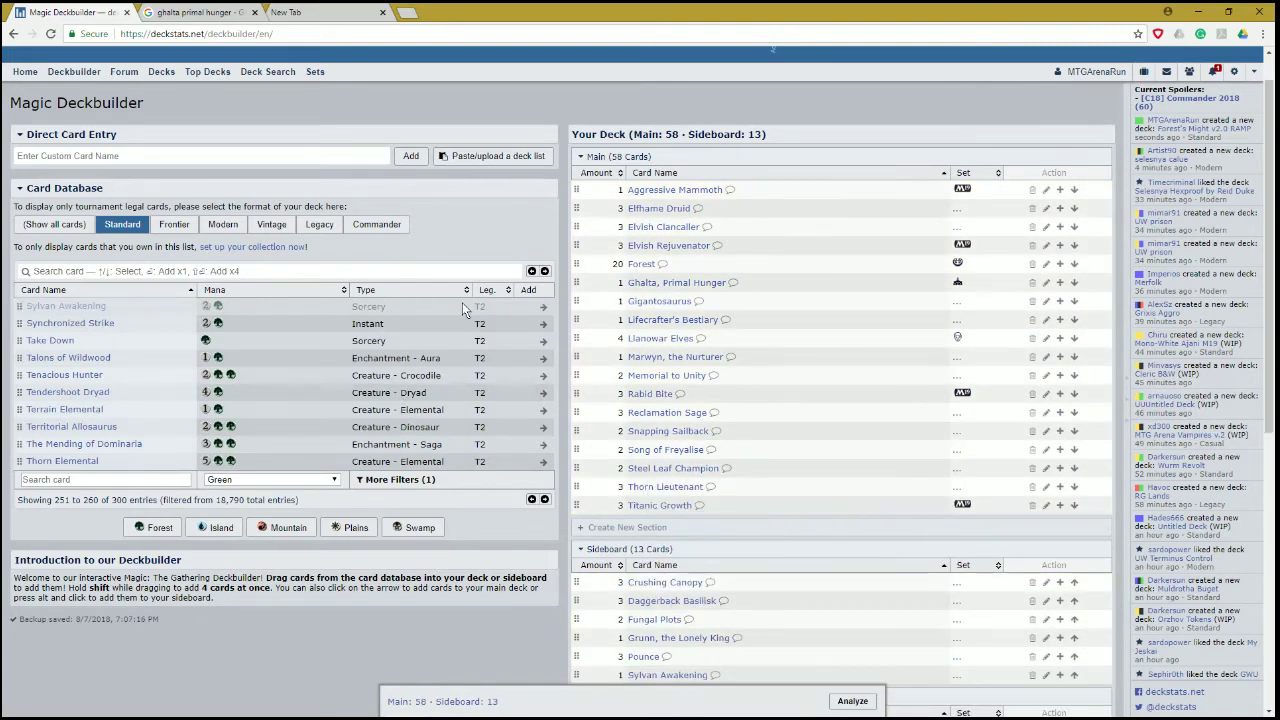
Add two copies of Territorial Allosaurus to the sideboard.
{"action": "scroll", "coordinate": [780, 586], "scroll_direction": "down", "scroll_amount": 1}
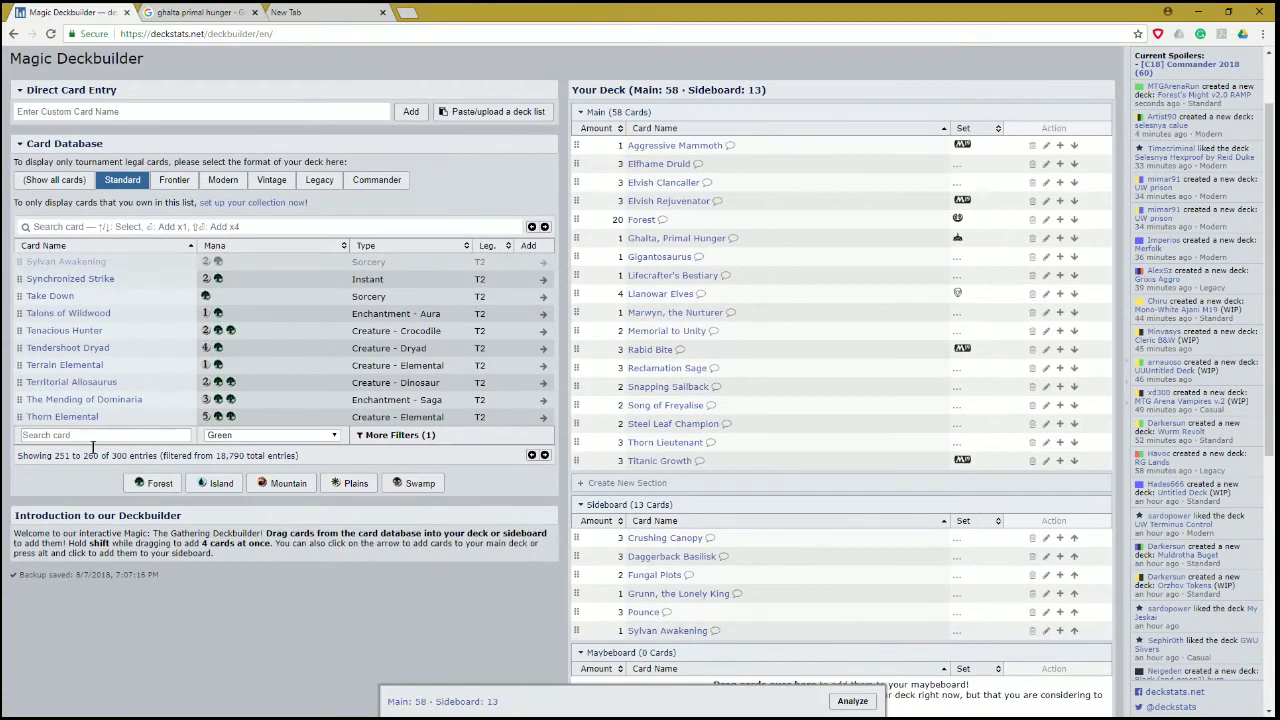
{"action": "left_click_drag", "start_coordinate": [90, 382], "coordinate": [826, 597]}
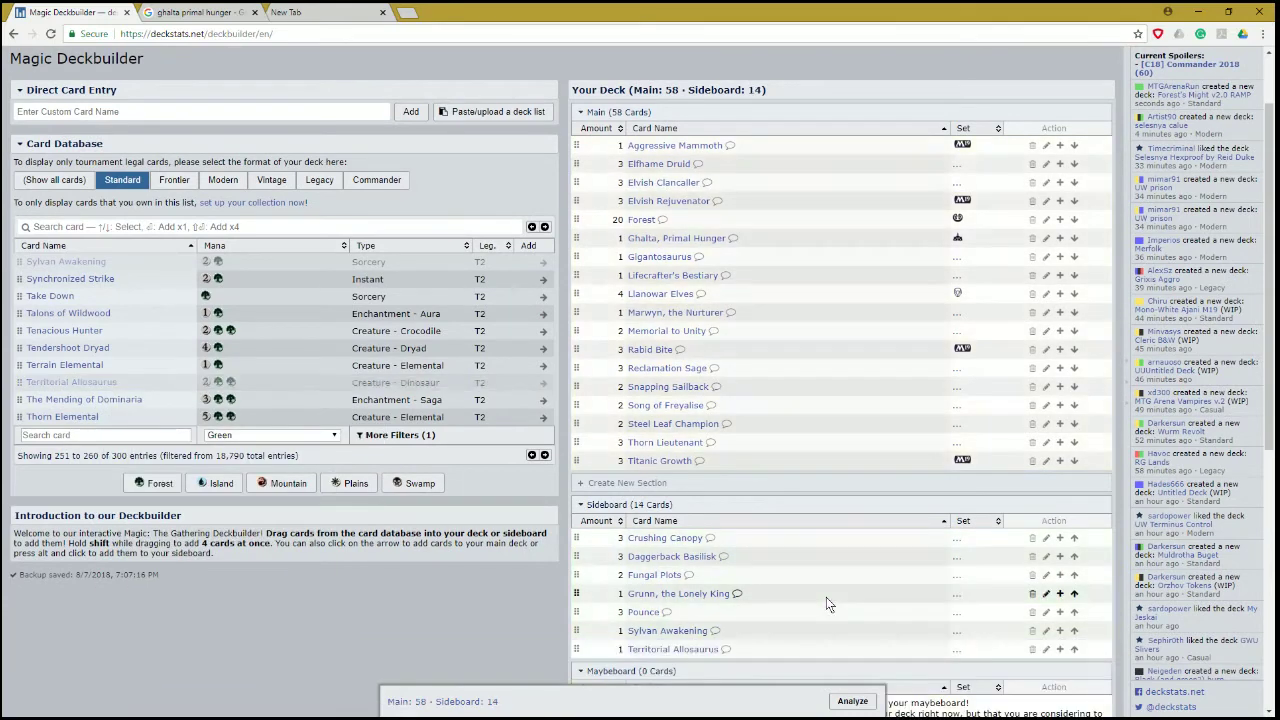
{"action": "left_click", "coordinate": [1060, 649]}
Browse the green results as far as Vigilant Baloth and remove the Green color filter from the card database.
{"action": "left_click", "coordinate": [544, 227]}
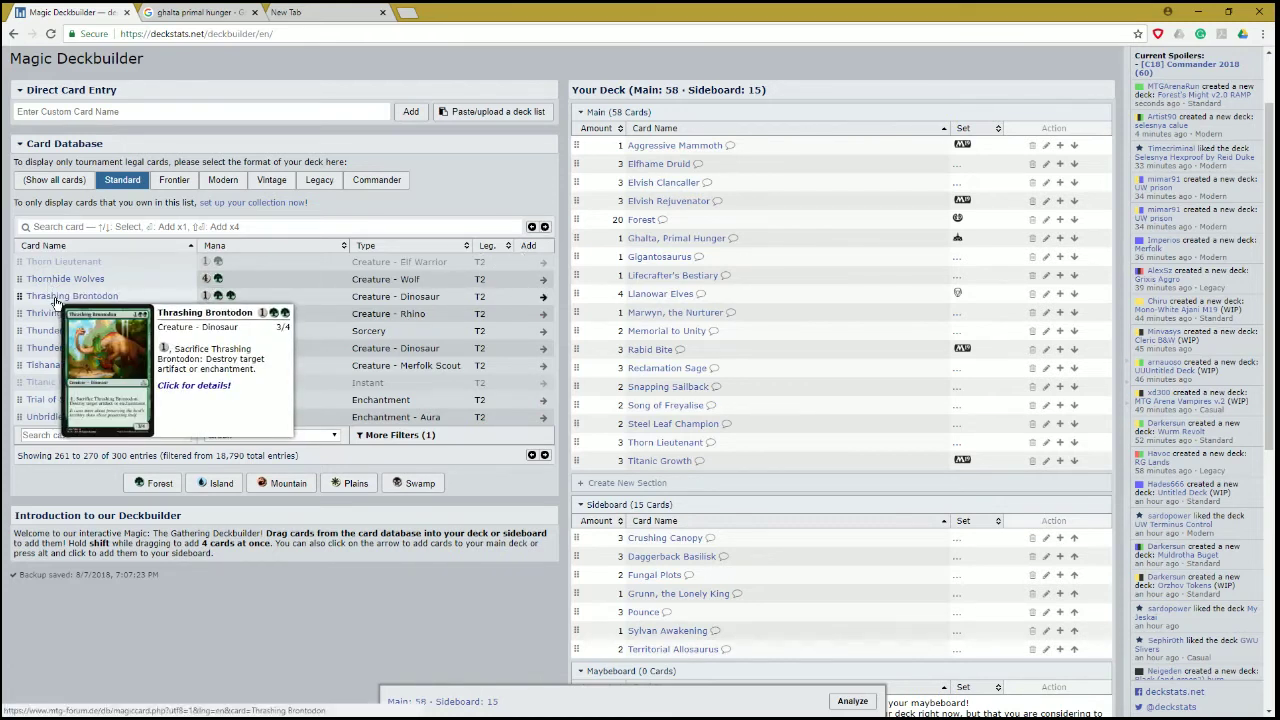
{"action": "left_click", "coordinate": [545, 227]}
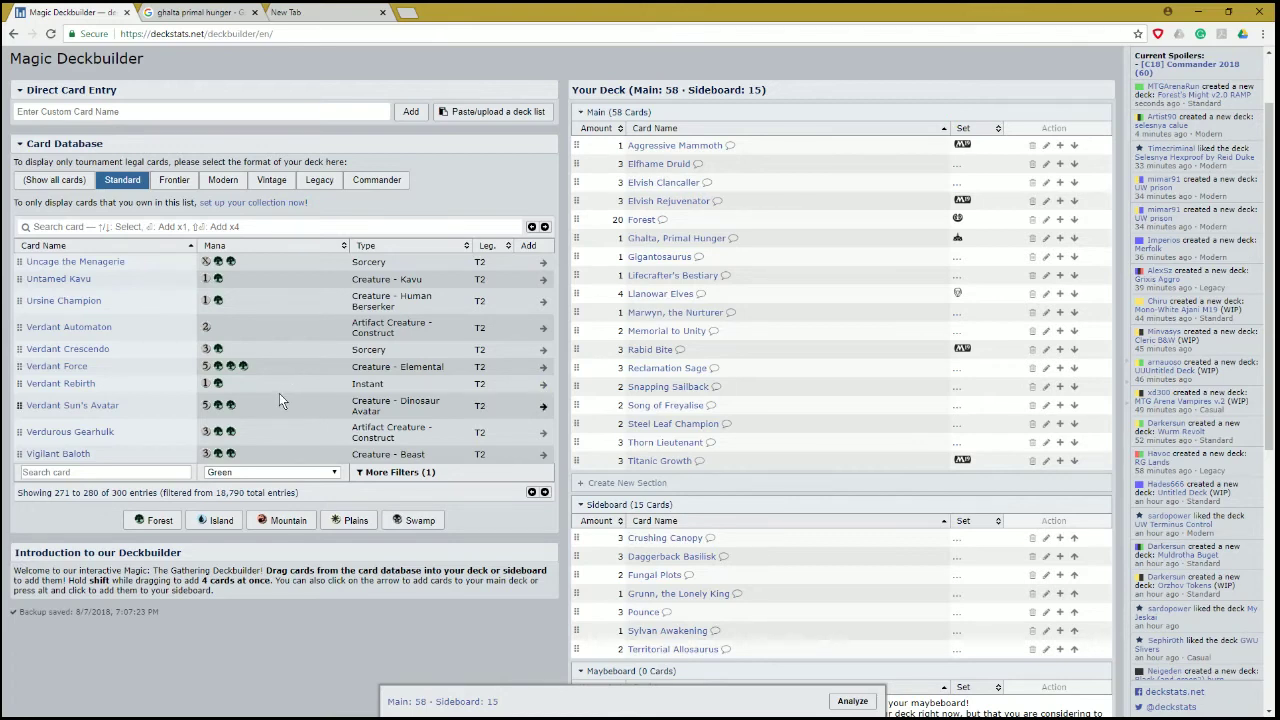
{"action": "scroll", "coordinate": [279, 400], "scroll_direction": "up", "scroll_amount": 1}
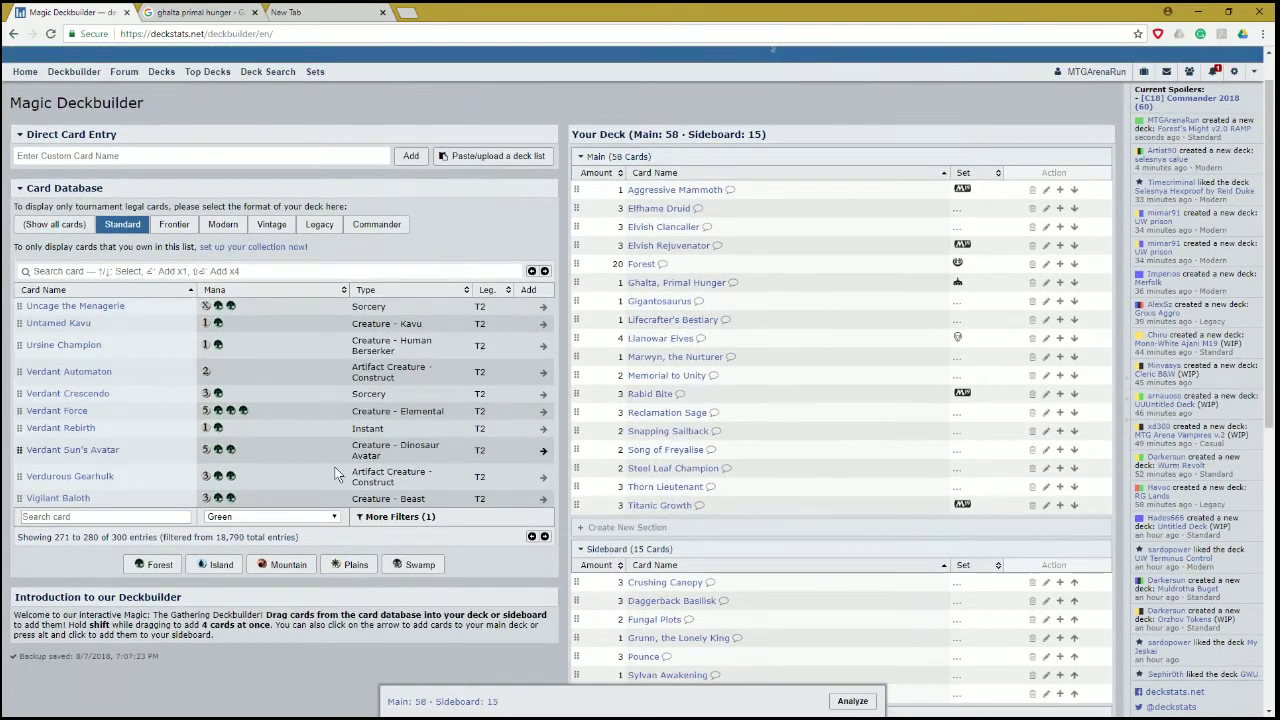
{"action": "left_click", "coordinate": [395, 516]}
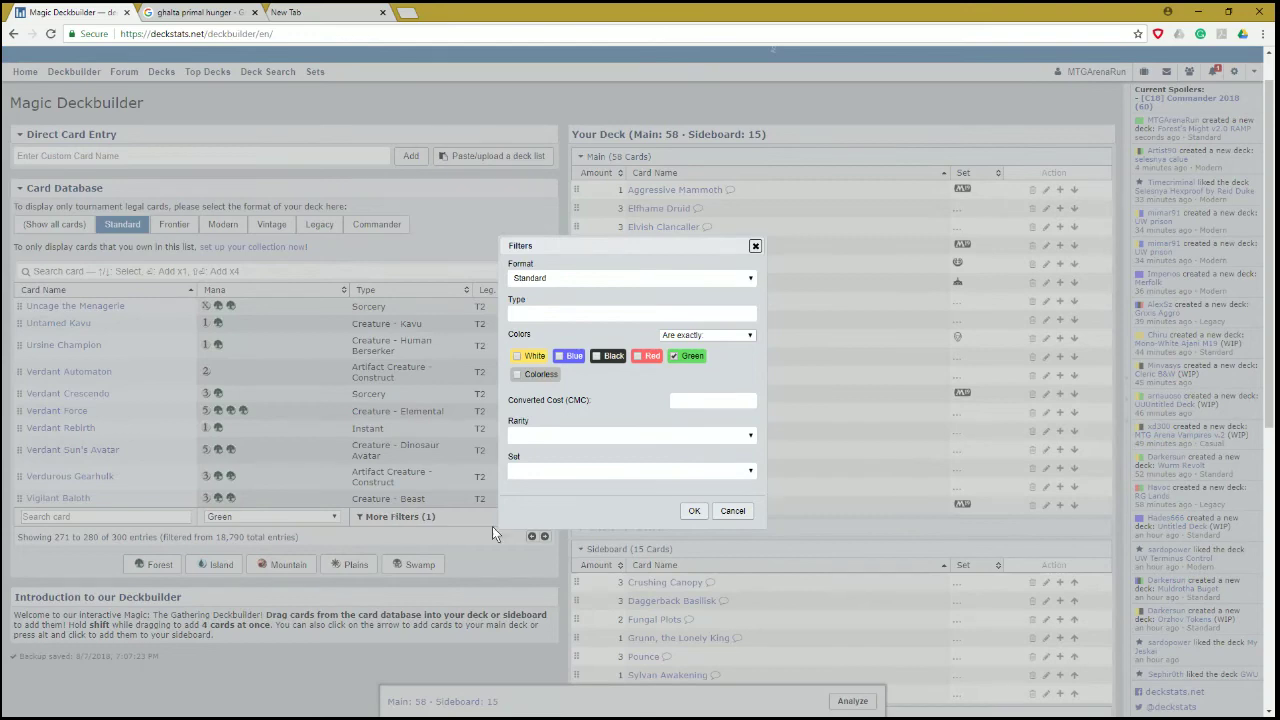
{"action": "left_click", "coordinate": [690, 355]}
{"action": "left_click", "coordinate": [694, 510]}
Search the card database for "viv" and add one copy of Vivien Reid to the main deck.
{"action": "left_click", "coordinate": [58, 271]}
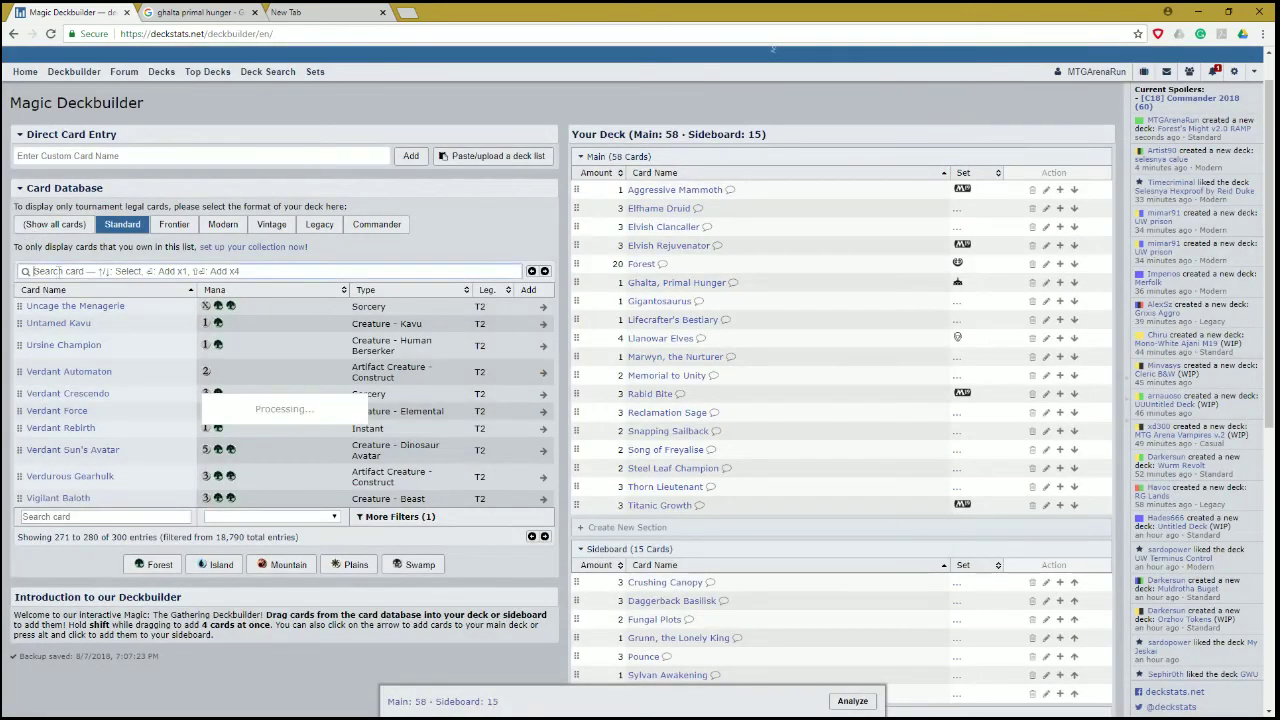
{"action": "type", "text": "viv"}
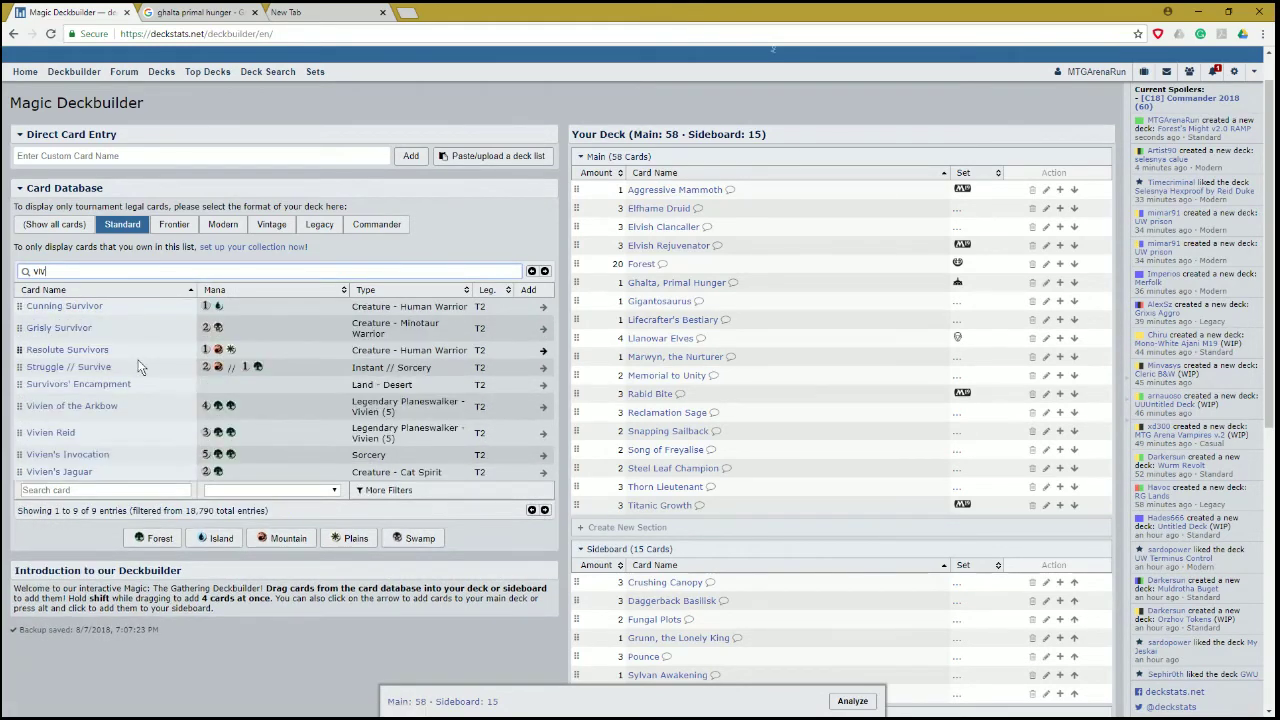
{"action": "mouse_move", "coordinate": [71, 436]}
{"action": "left_click_drag", "start_coordinate": [62, 436], "coordinate": [700, 440]}
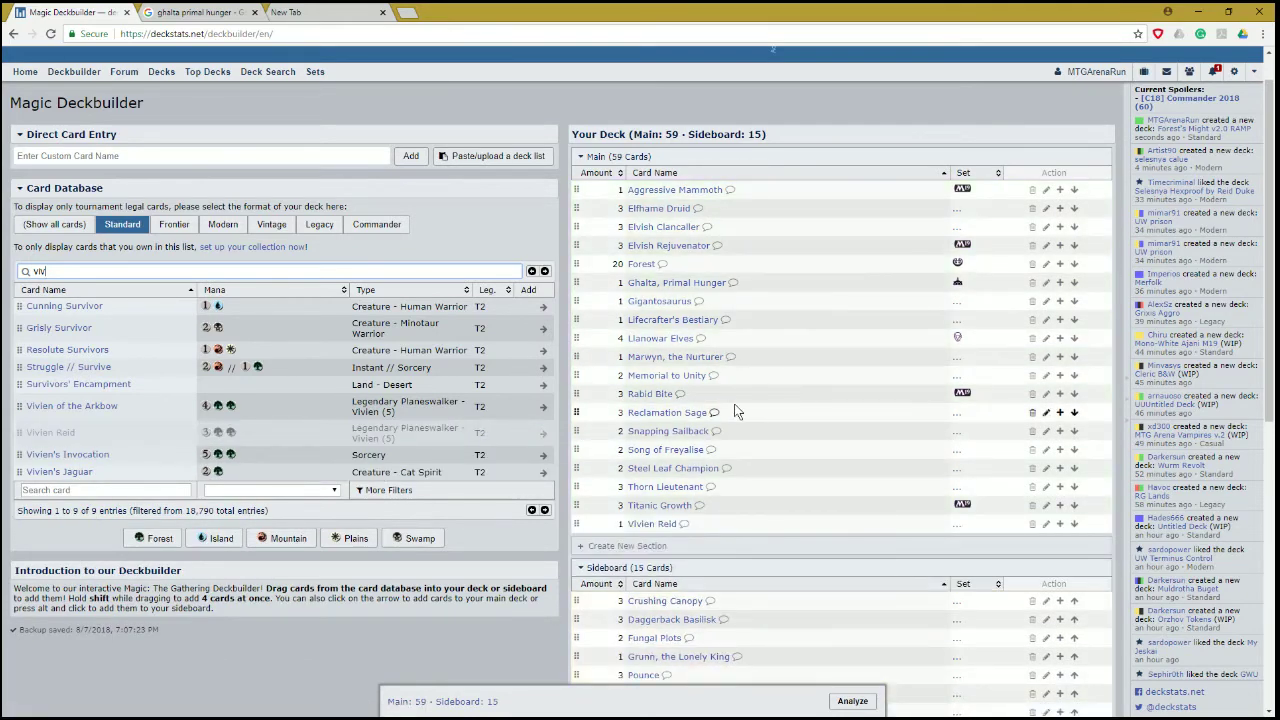
Check the card details of Lifecrafter's Bestiary and remove it from the main deck.
{"action": "mouse_move", "coordinate": [657, 330]}
{"action": "left_click", "coordinate": [657, 325]}
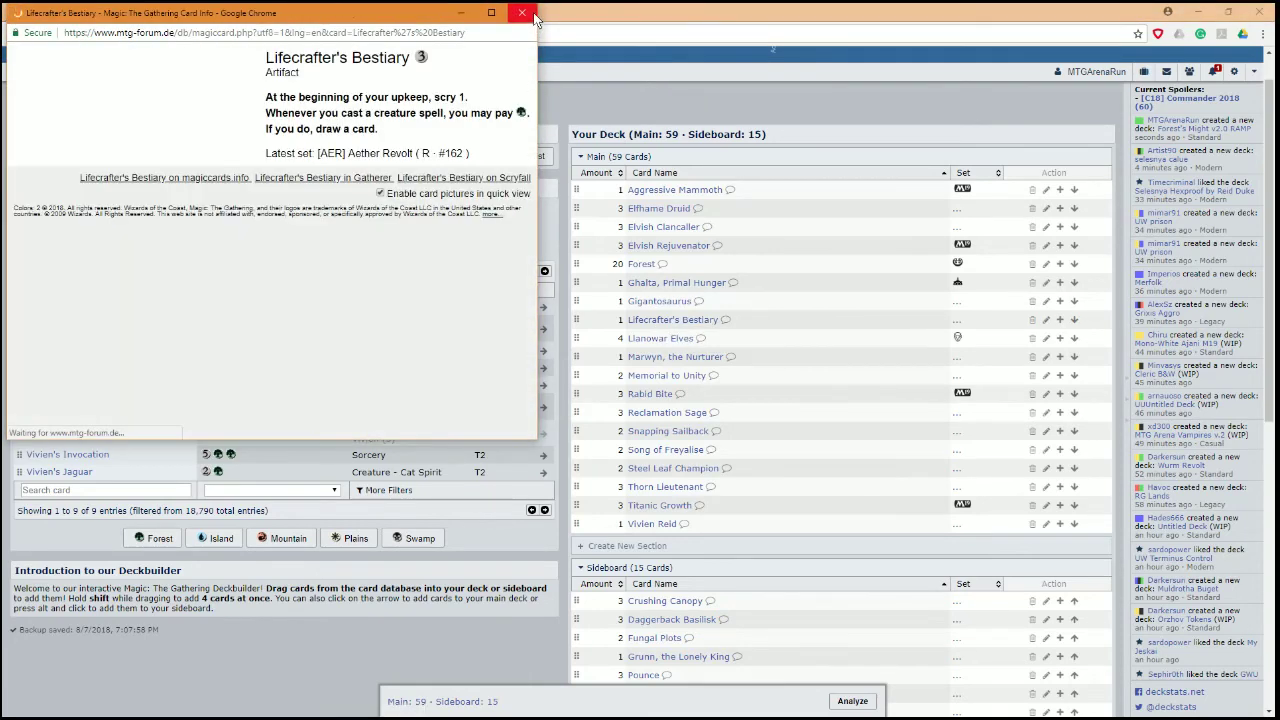
{"action": "left_click", "coordinate": [533, 14]}
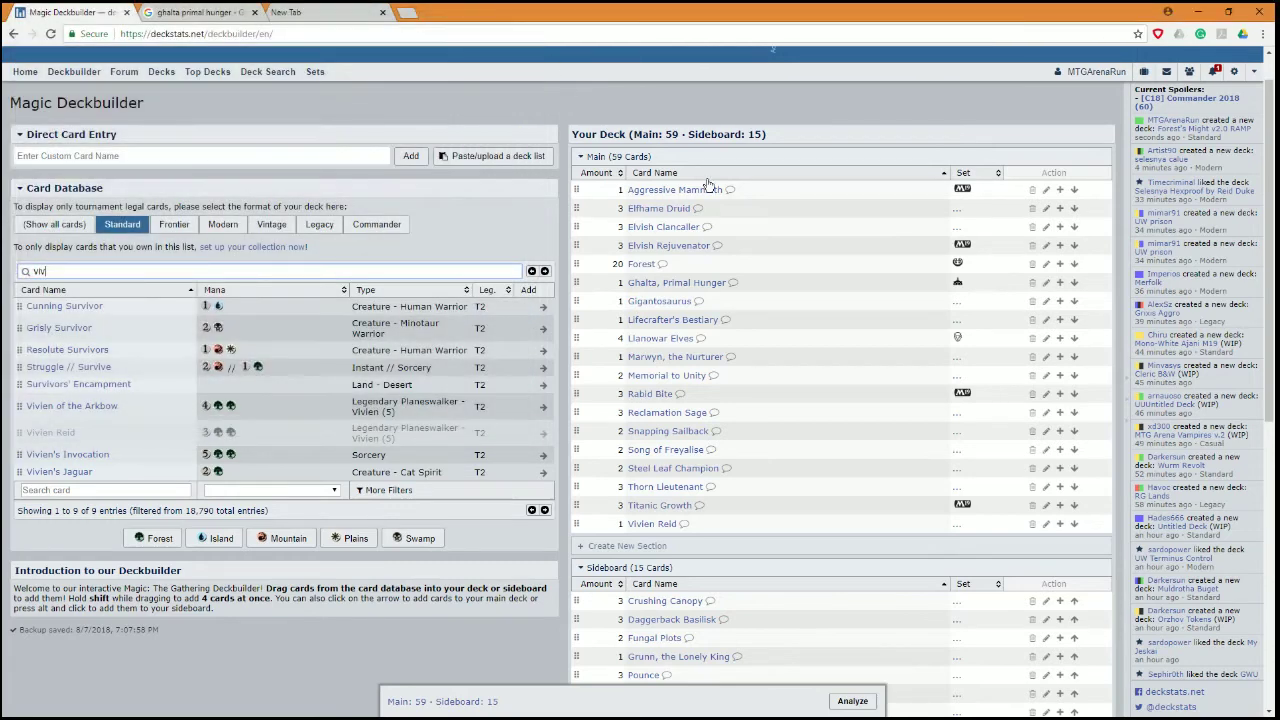
{"action": "mouse_move", "coordinate": [694, 320]}
{"action": "mouse_move", "coordinate": [694, 320]}
{"action": "left_mouse_down"}
{"action": "mouse_move", "coordinate": [490, 342]}
{"action": "mouse_move", "coordinate": [548, 326]}
{"action": "mouse_move", "coordinate": [690, 325]}
{"action": "left_mouse_up"}
{"action": "mouse_move", "coordinate": [697, 322]}
{"action": "left_click", "coordinate": [1031, 320]}
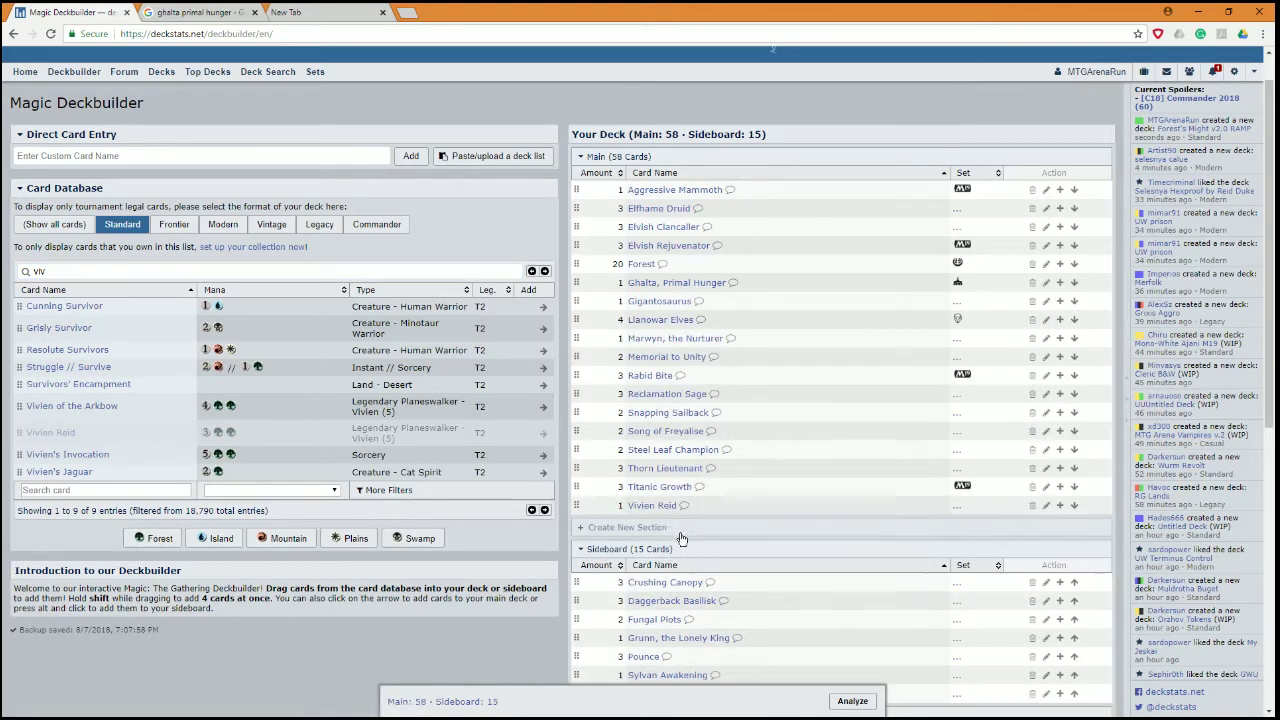
Search the card database for "arch" and add two copies of Arch of Orazca to the main deck.
{"action": "mouse_move", "coordinate": [692, 229]}
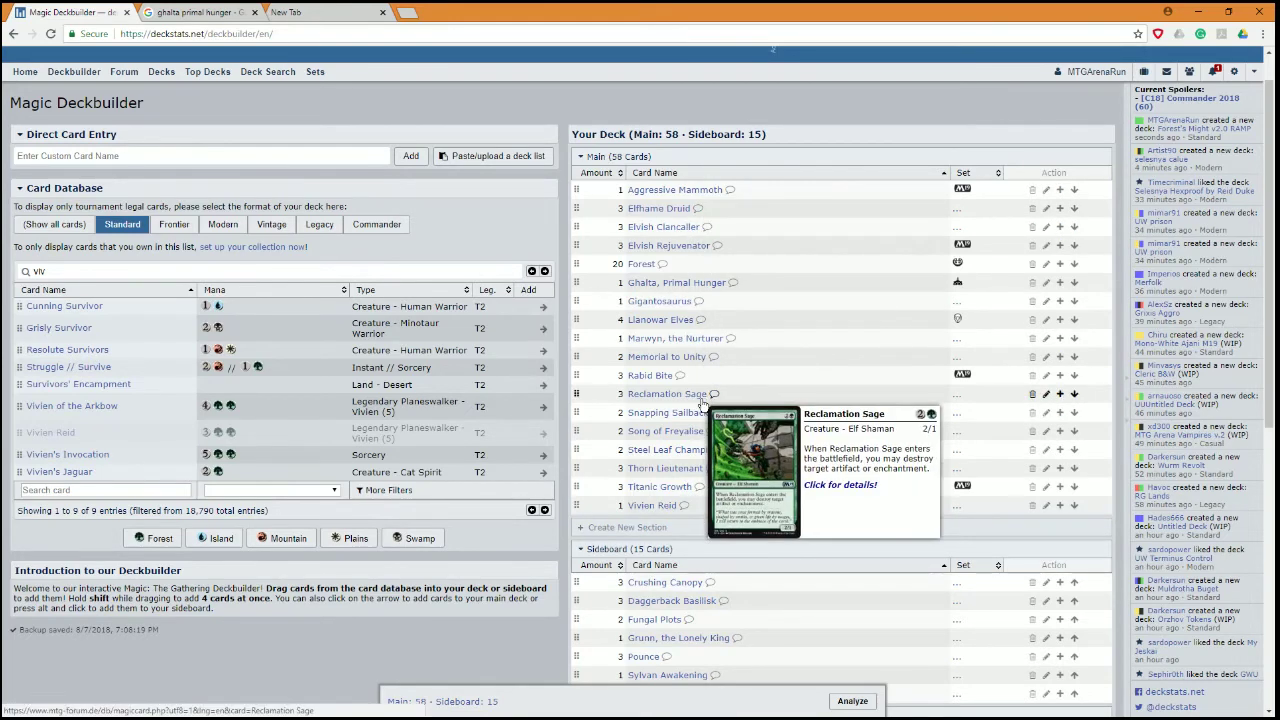
{"action": "double_click", "coordinate": [33, 272]}
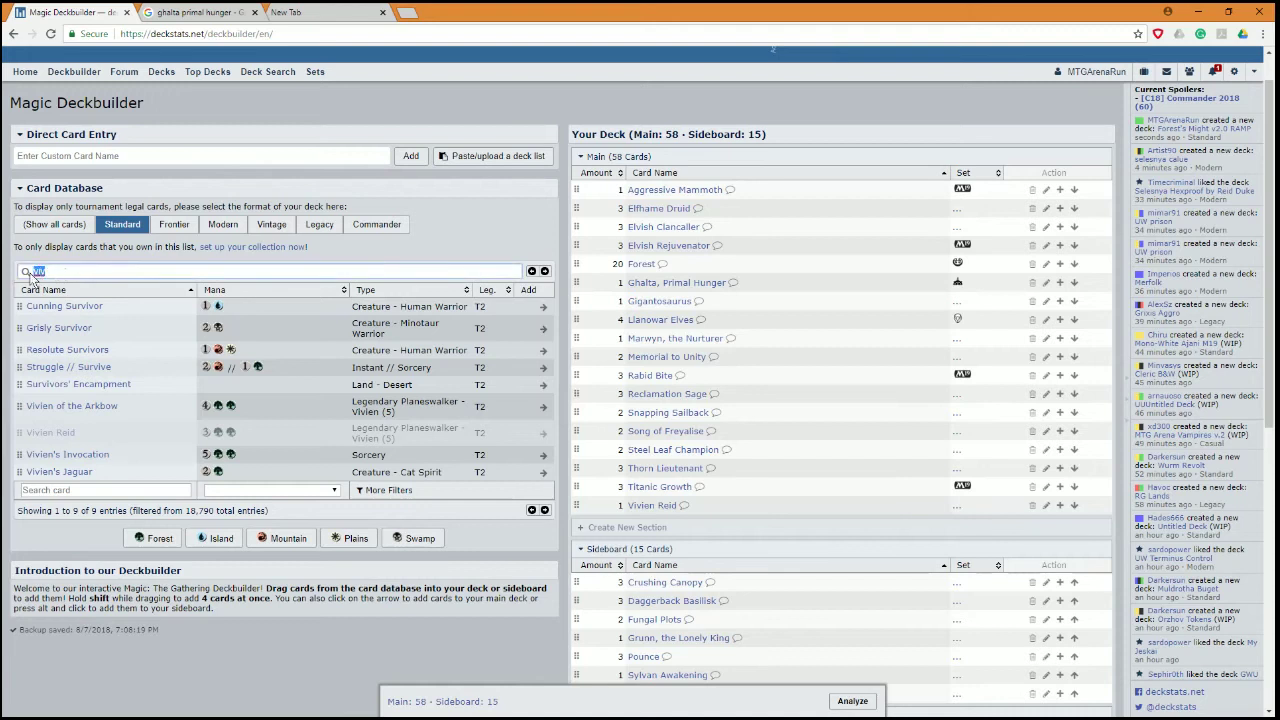
{"action": "type", "text": "ai"}
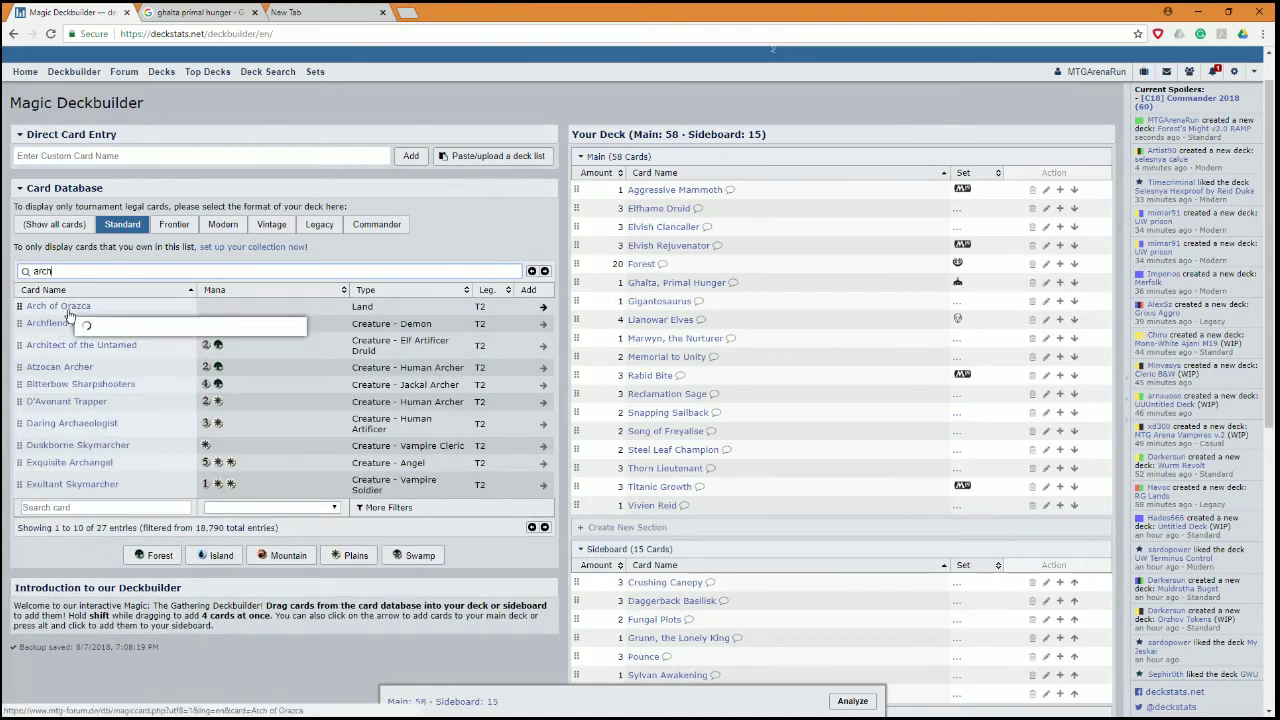
{"action": "left_click_drag", "start_coordinate": [68, 315], "coordinate": [810, 285]}
{"action": "left_click", "coordinate": [1062, 208]}
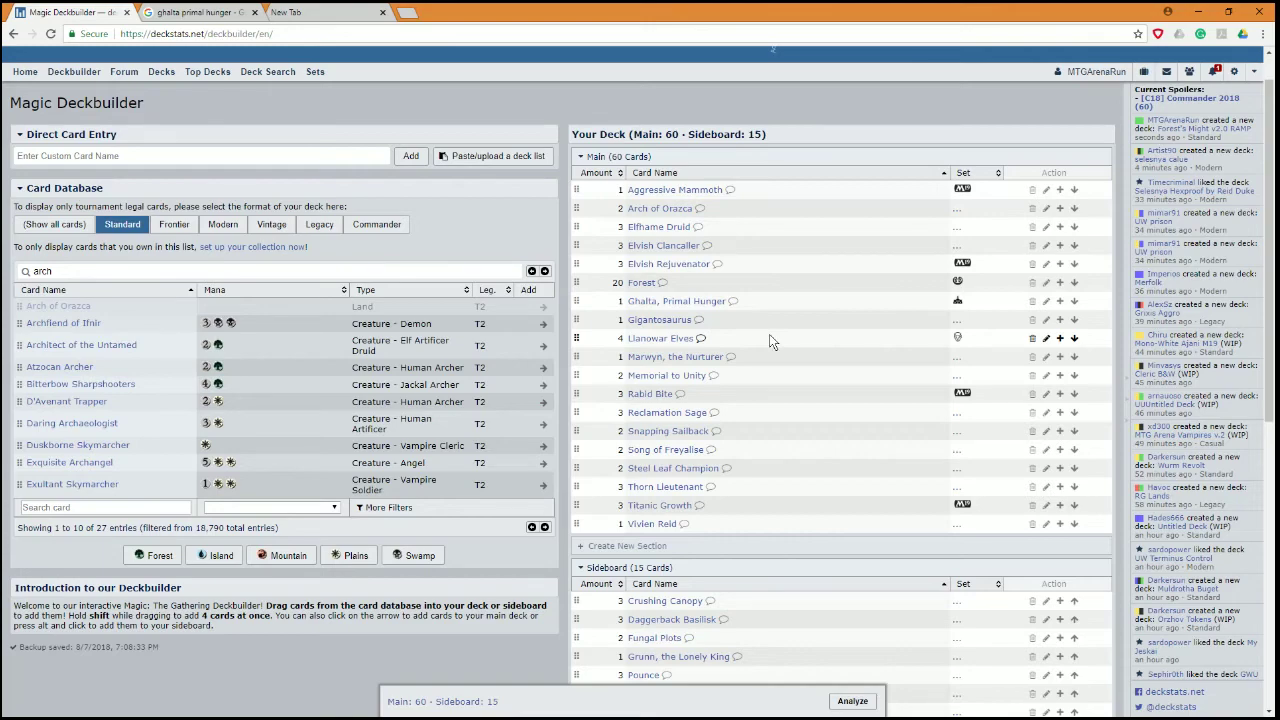
Review the main deck, sideboard and deck settings, and run the deck analysis.
{"action": "scroll", "coordinate": [784, 353], "scroll_direction": "down", "scroll_amount": 5}
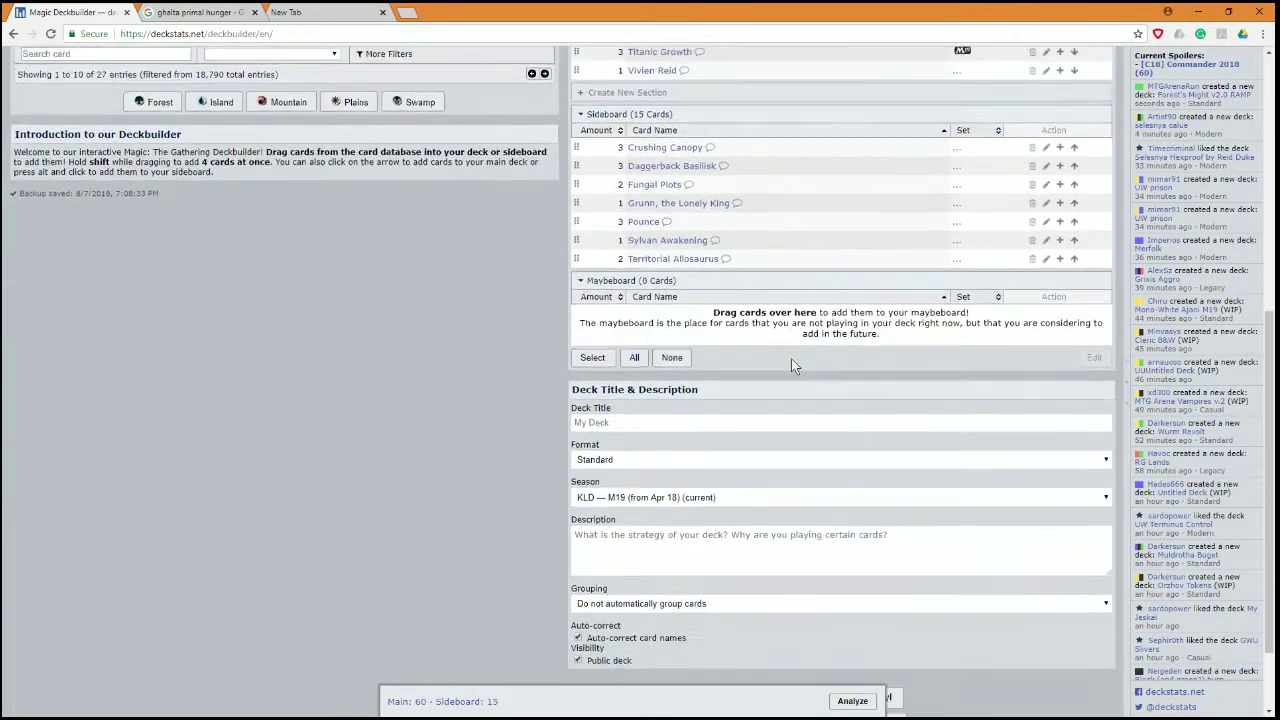
{"action": "scroll", "coordinate": [791, 359], "scroll_direction": "up", "scroll_amount": 4}
{"action": "scroll", "coordinate": [793, 364], "scroll_direction": "up", "scroll_amount": 2}
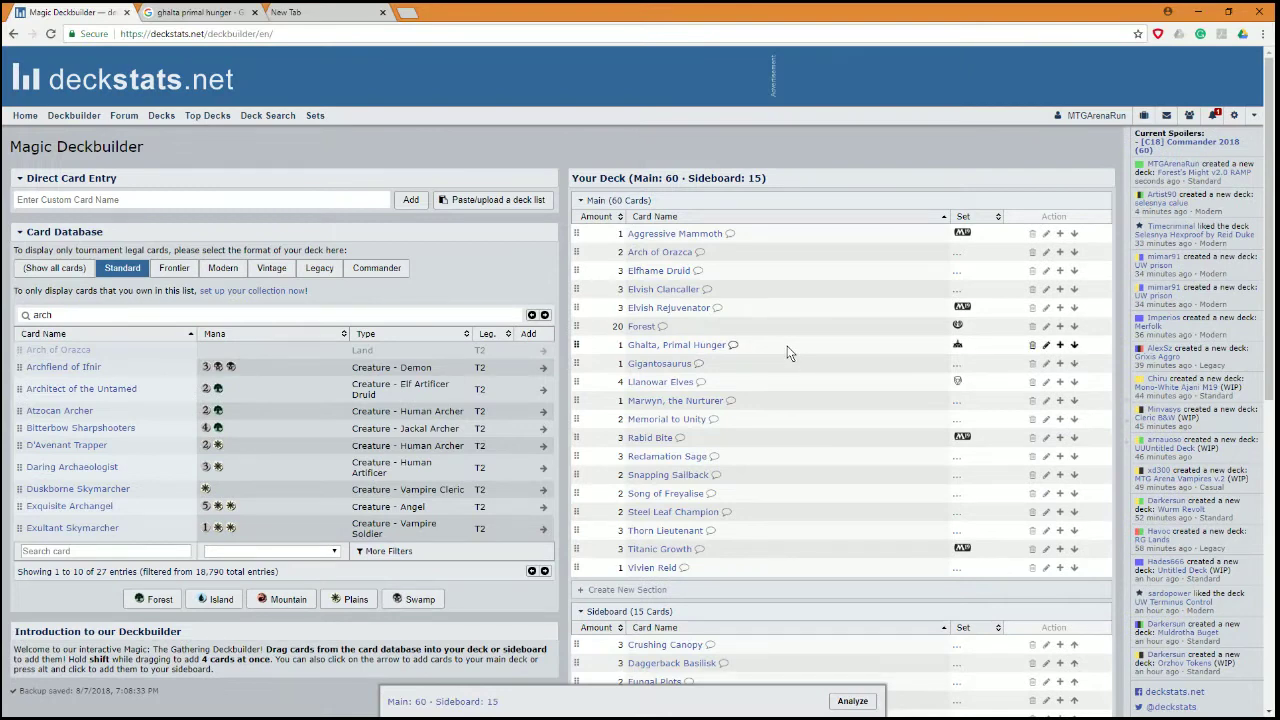
{"action": "scroll", "coordinate": [800, 345], "scroll_direction": "down", "scroll_amount": 5}
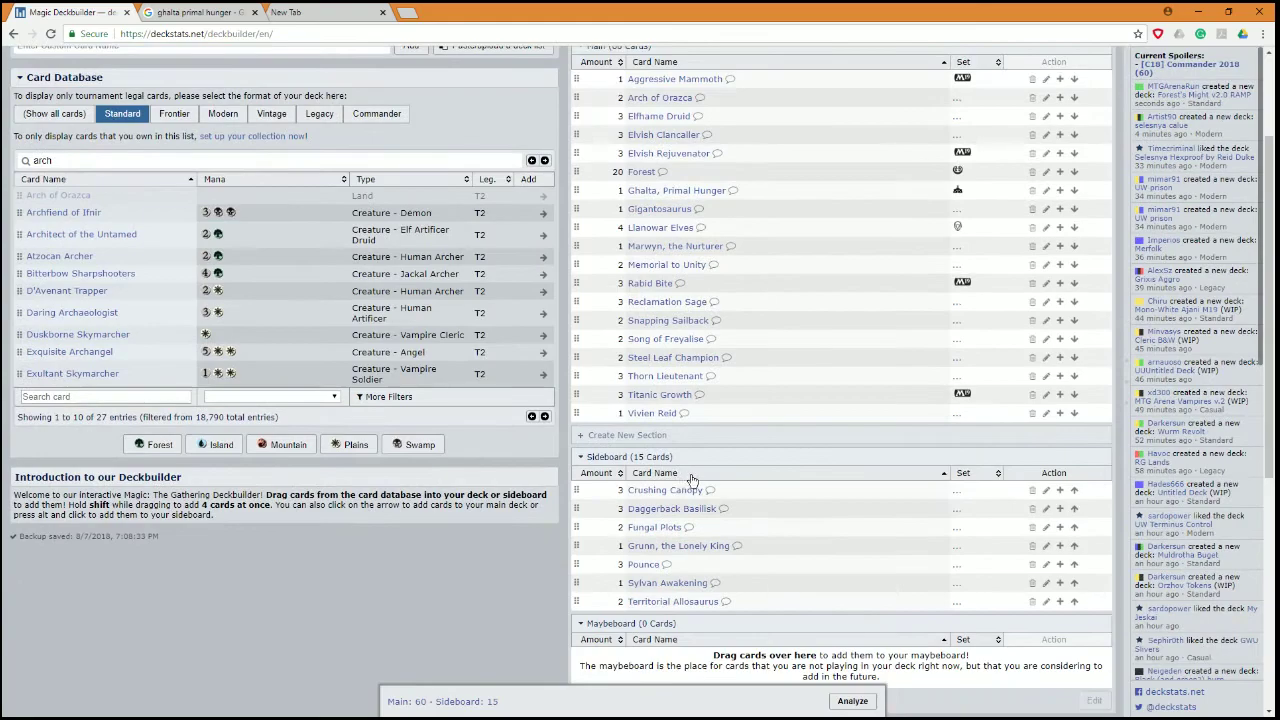
{"action": "scroll", "coordinate": [736, 443], "scroll_direction": "down", "scroll_amount": 3}
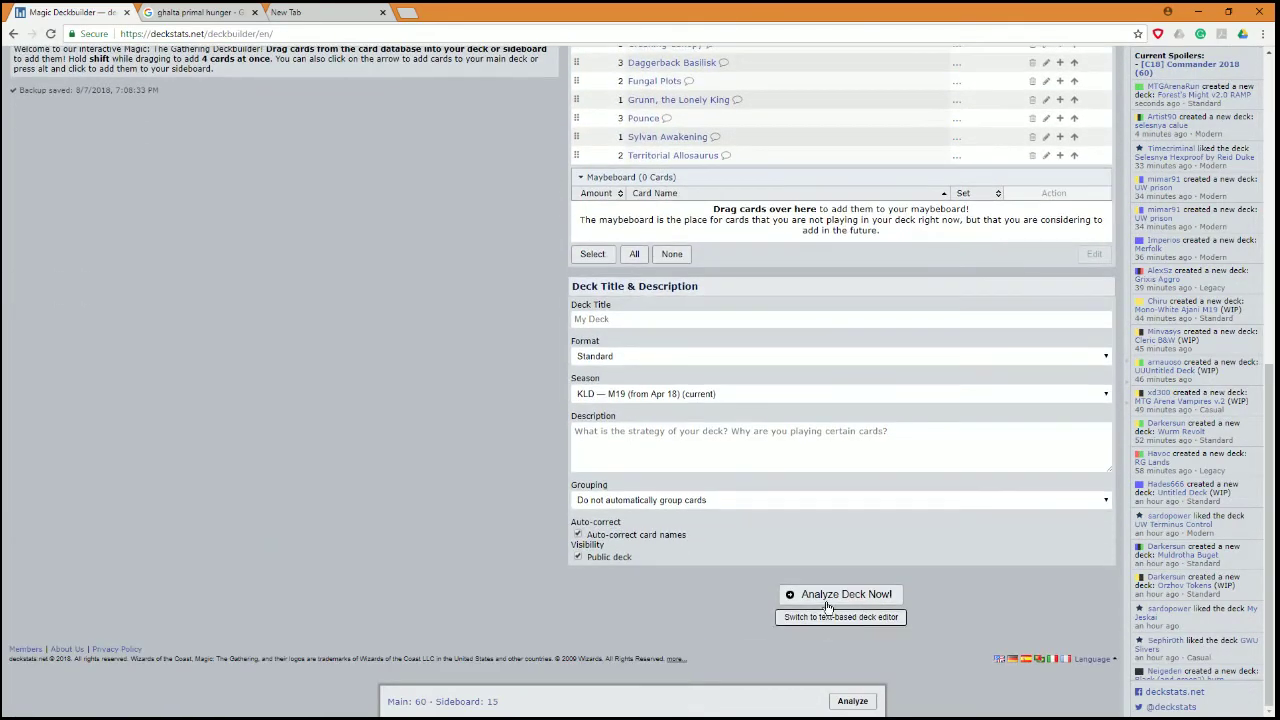
{"action": "left_click", "coordinate": [826, 598]}
{"action": "scroll", "coordinate": [413, 301], "scroll_direction": "up", "scroll_amount": 9}
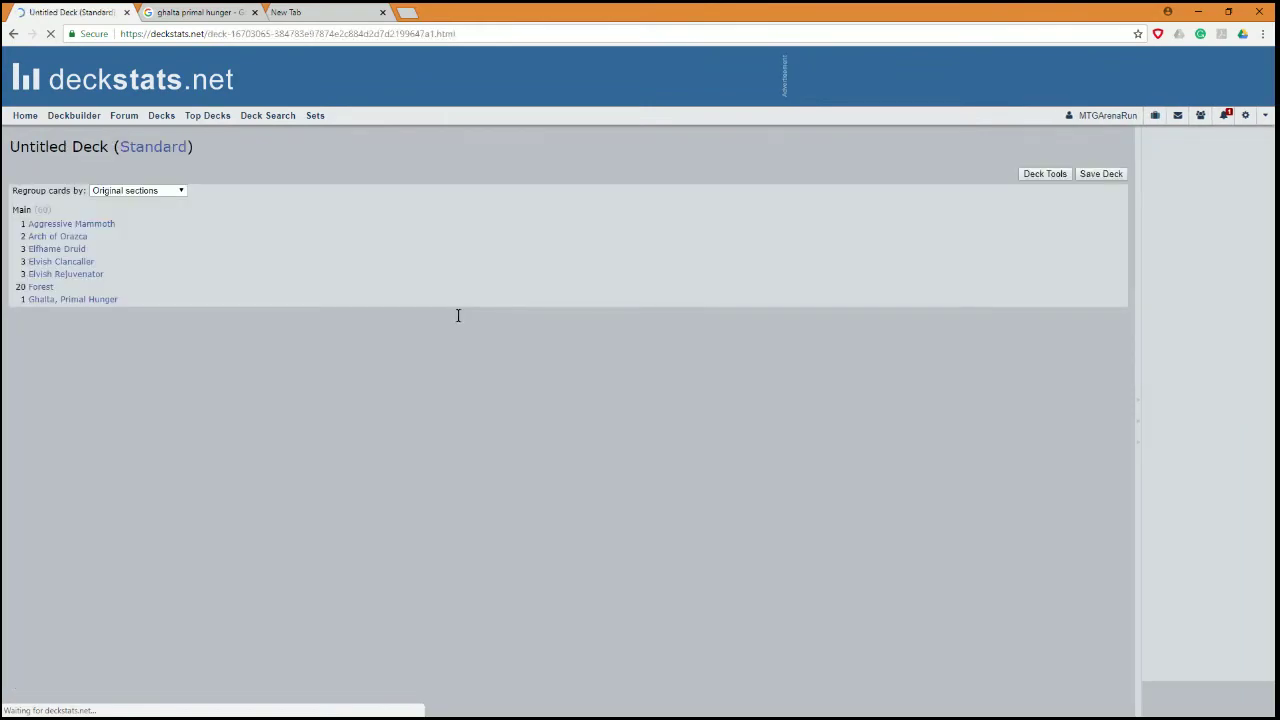
Examine the analyzed deck's mana curve, type distribution, detailed card list and overview.
{"action": "scroll", "coordinate": [465, 320], "scroll_direction": "up", "scroll_amount": 6}
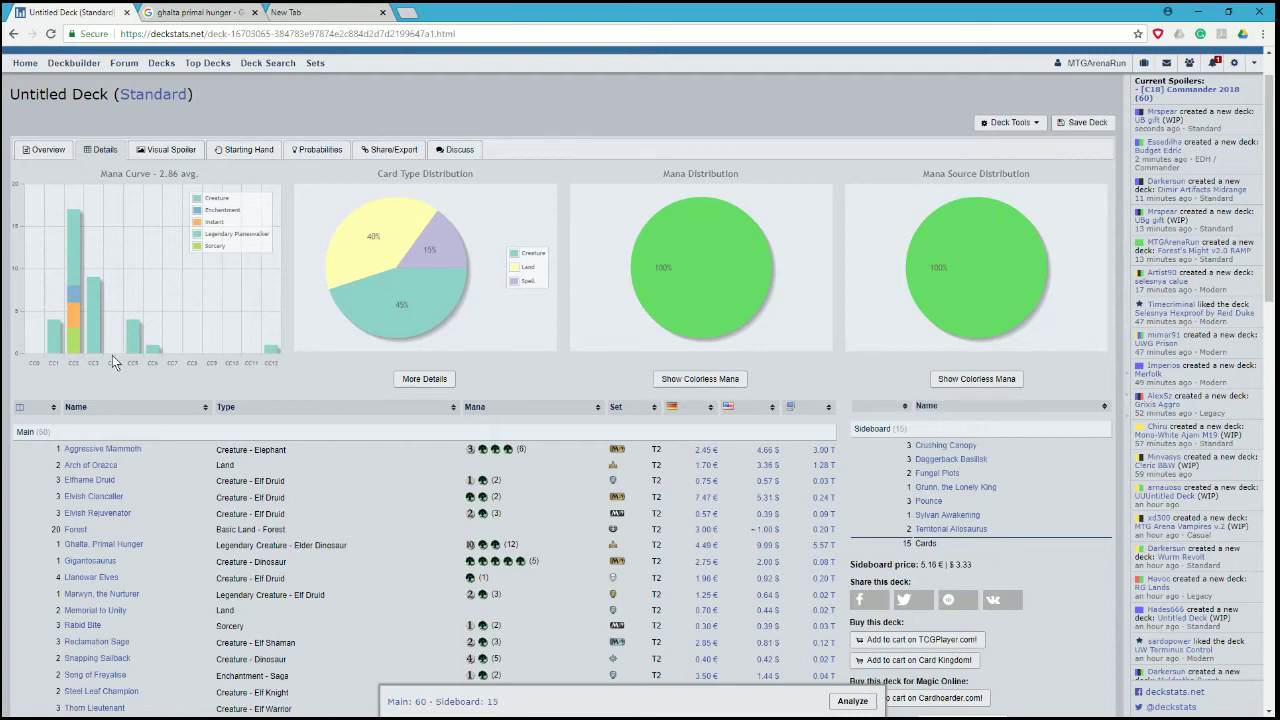
{"action": "scroll", "coordinate": [123, 378], "scroll_direction": "down", "scroll_amount": 3}
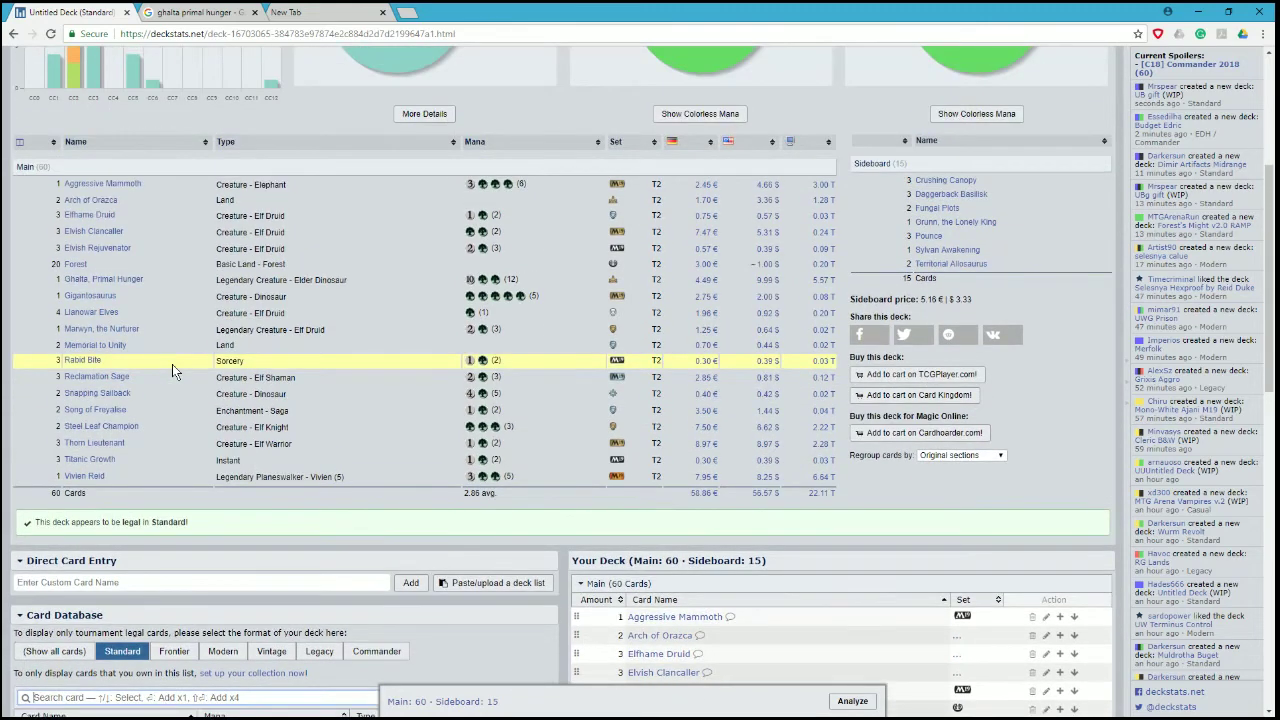
{"action": "scroll", "coordinate": [172, 364], "scroll_direction": "up", "scroll_amount": 1}
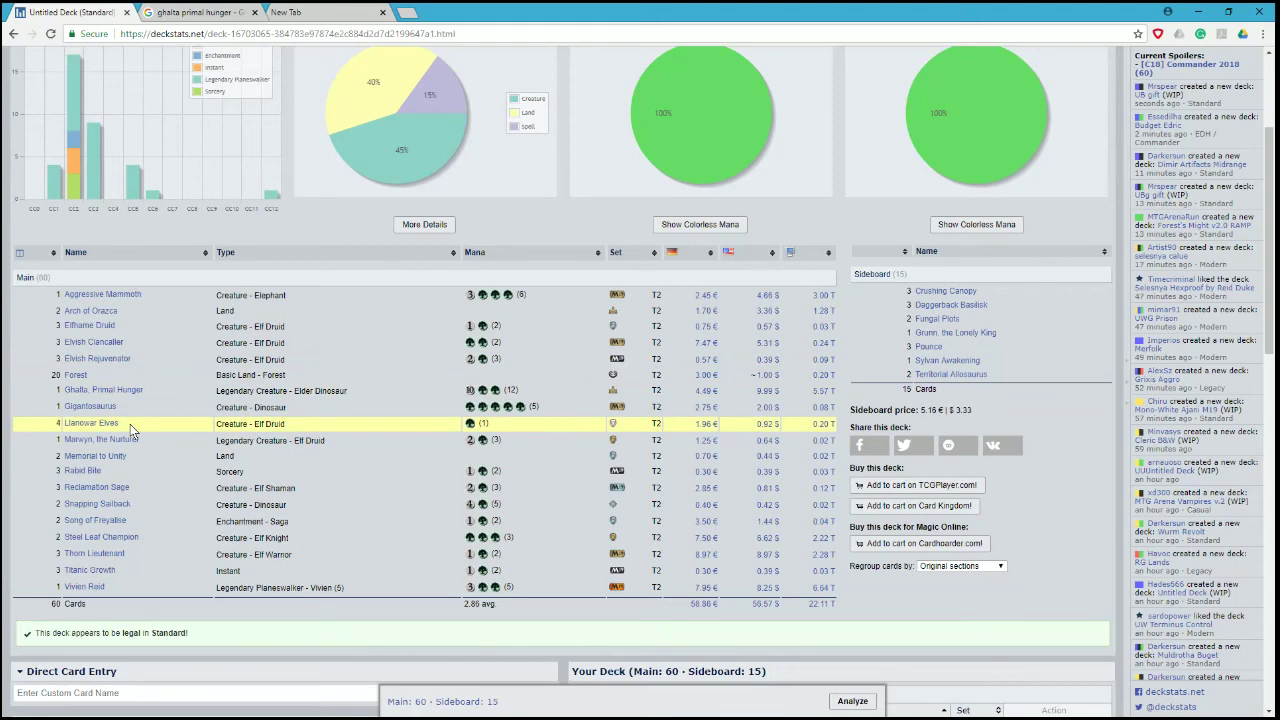
{"action": "scroll", "coordinate": [147, 424], "scroll_direction": "down", "scroll_amount": 3}
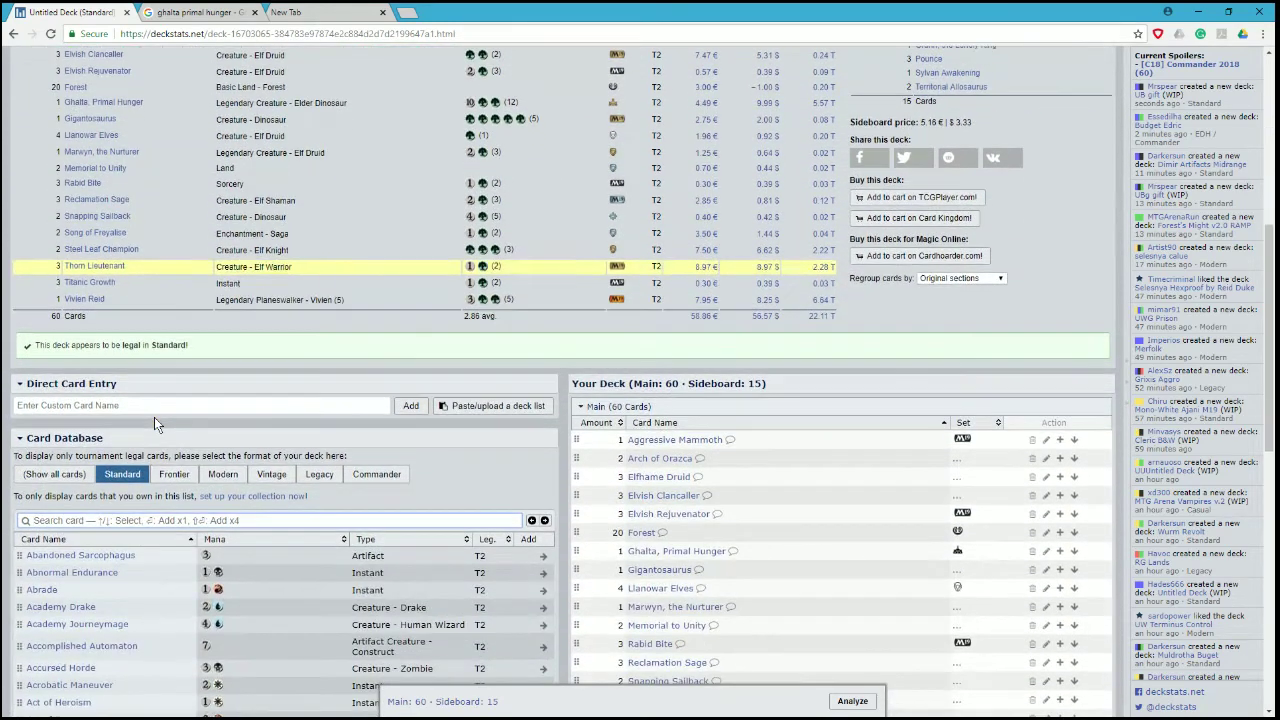
{"action": "scroll", "coordinate": [154, 417], "scroll_direction": "up", "scroll_amount": 5}
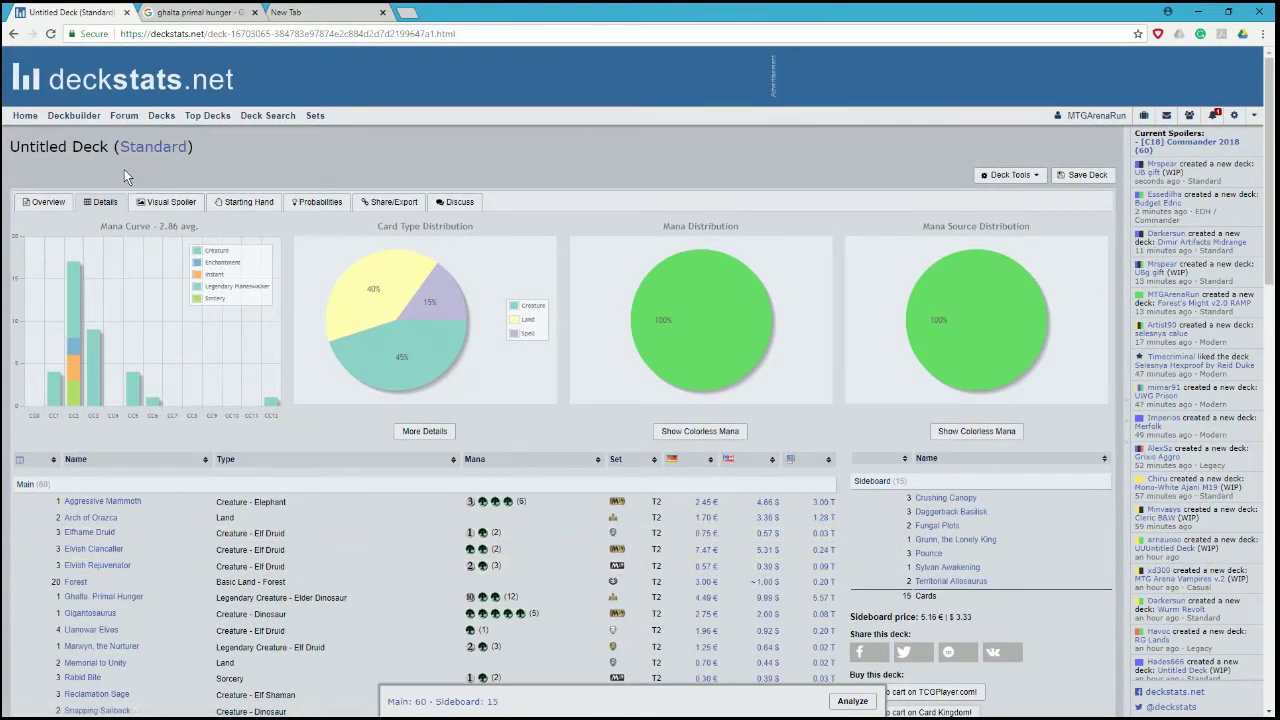
{"action": "left_click", "coordinate": [37, 203]}
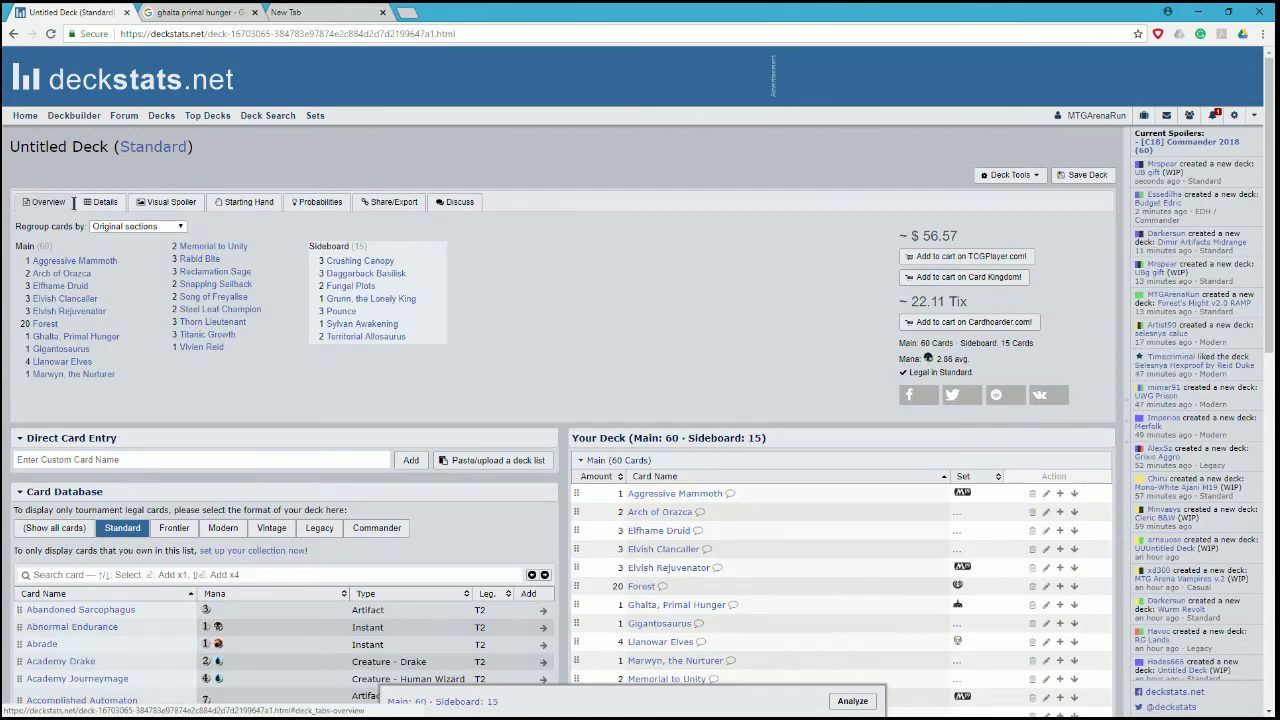
{"action": "left_click", "coordinate": [104, 206]}
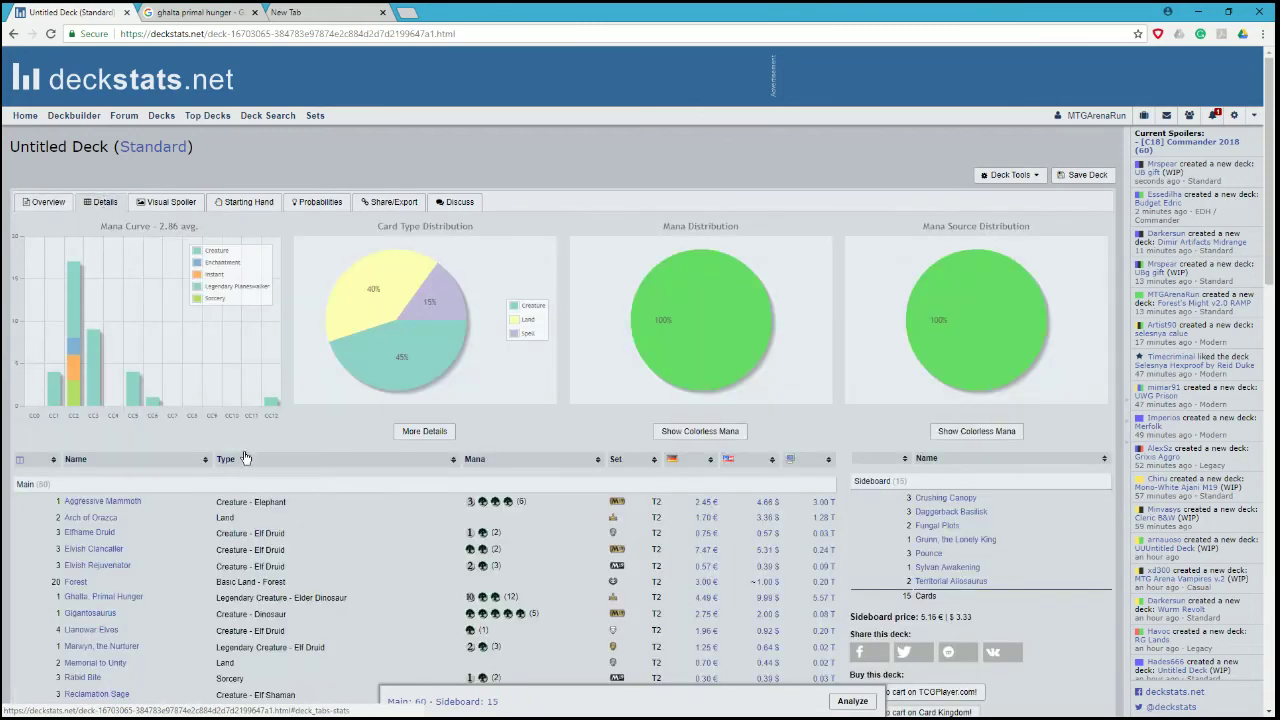
{"action": "scroll", "coordinate": [255, 451], "scroll_direction": "down", "scroll_amount": 4}
{"action": "scroll", "coordinate": [268, 401], "scroll_direction": "down", "scroll_amount": 2}
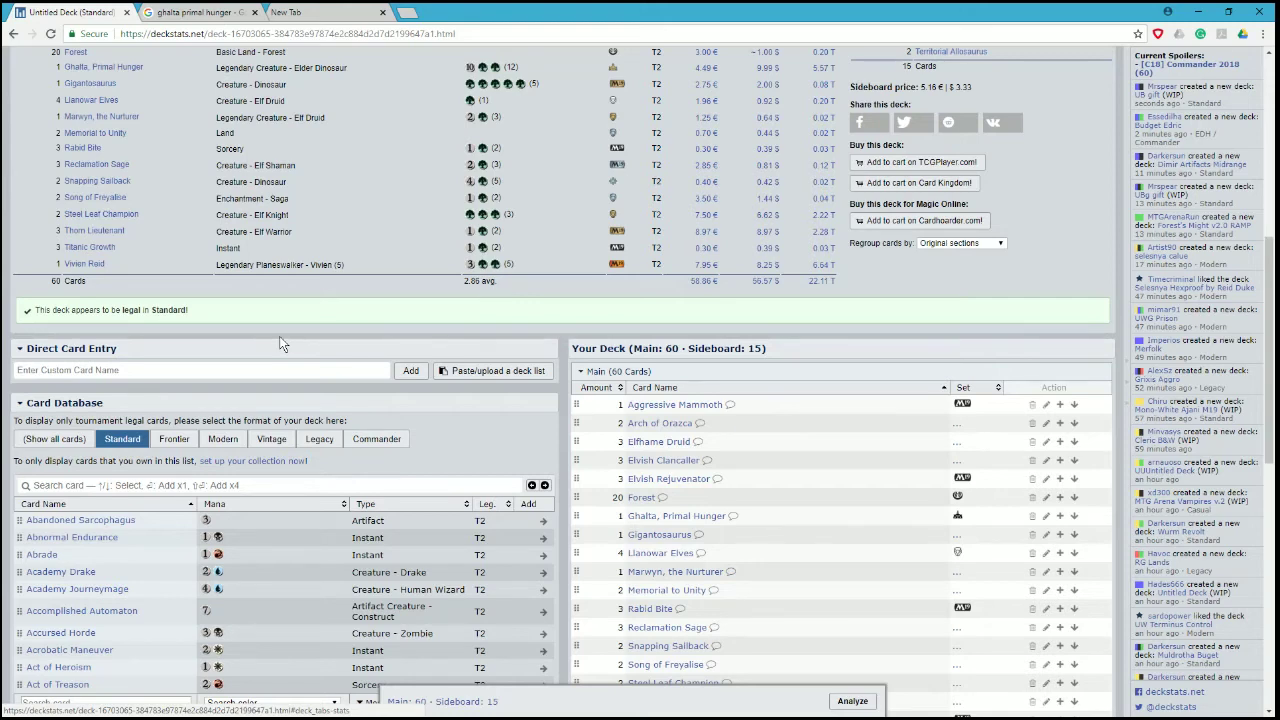
Replace Titanic Growth in the main deck with three copies of Gift of Growth.
{"action": "scroll", "coordinate": [369, 325], "scroll_direction": "down", "scroll_amount": 3}
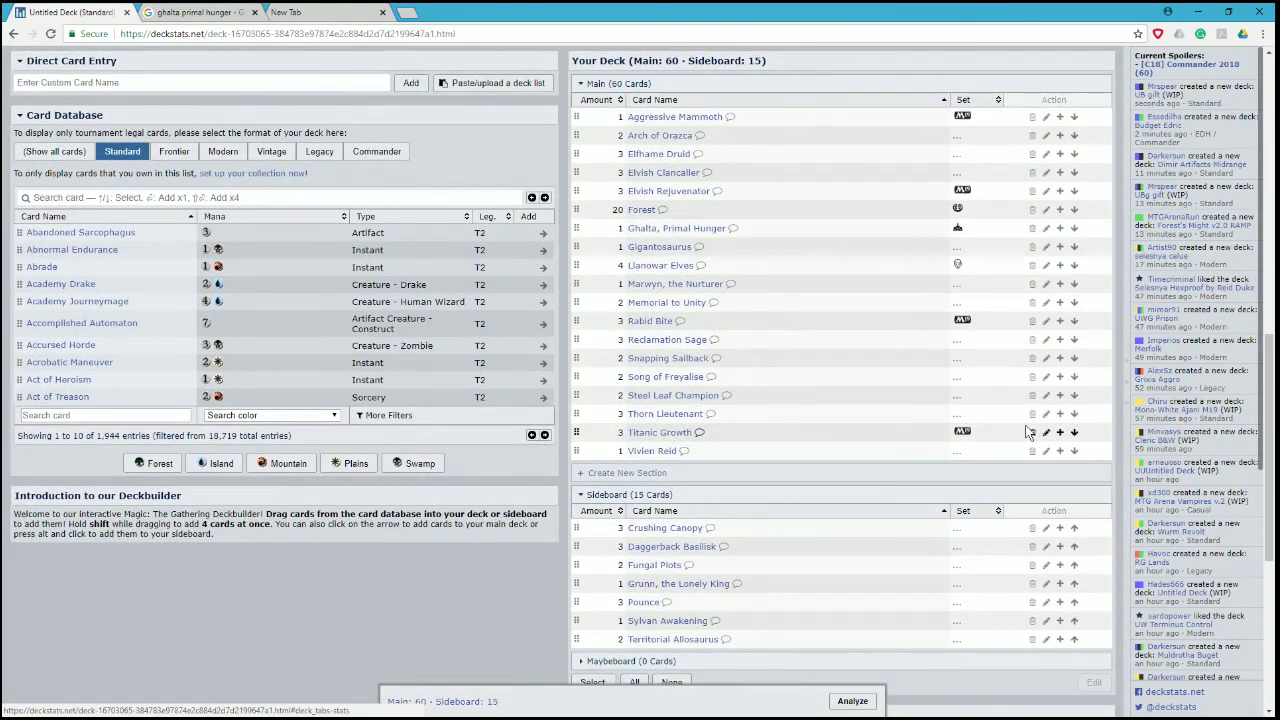
{"action": "left_click", "coordinate": [1033, 432]}
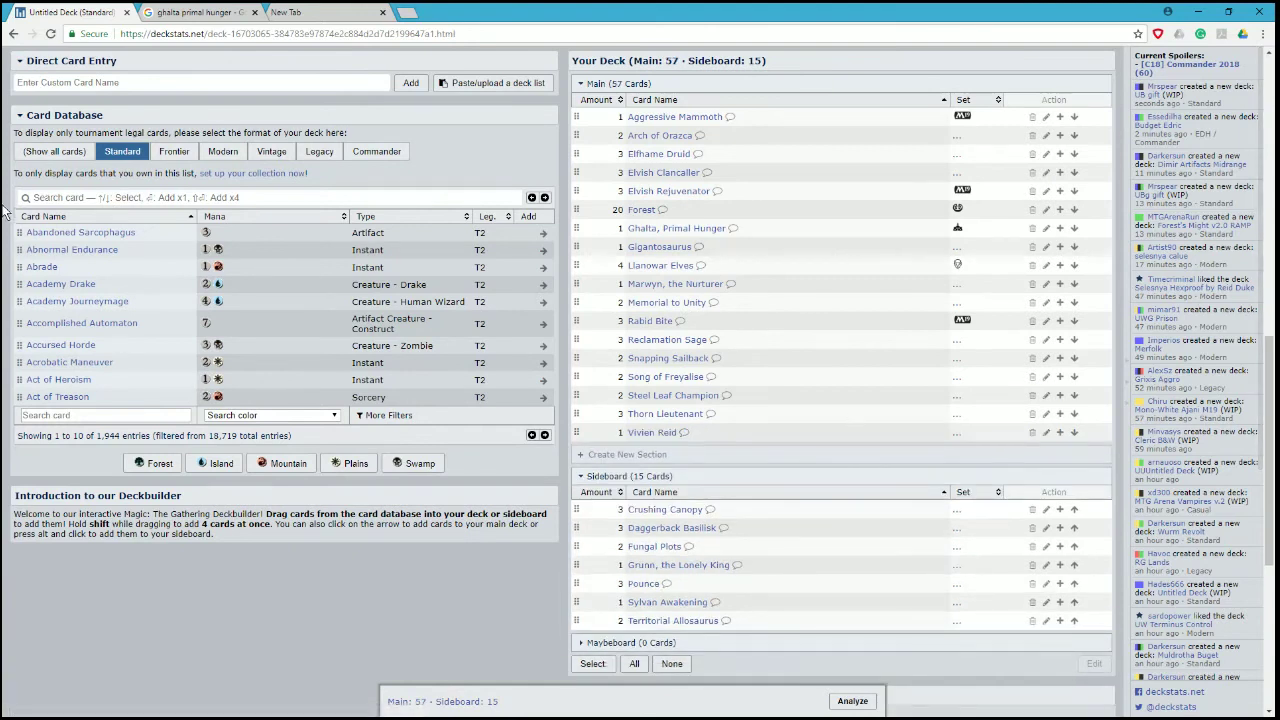
{"action": "left_click", "coordinate": [112, 84]}
{"action": "type", "text": "gift"}
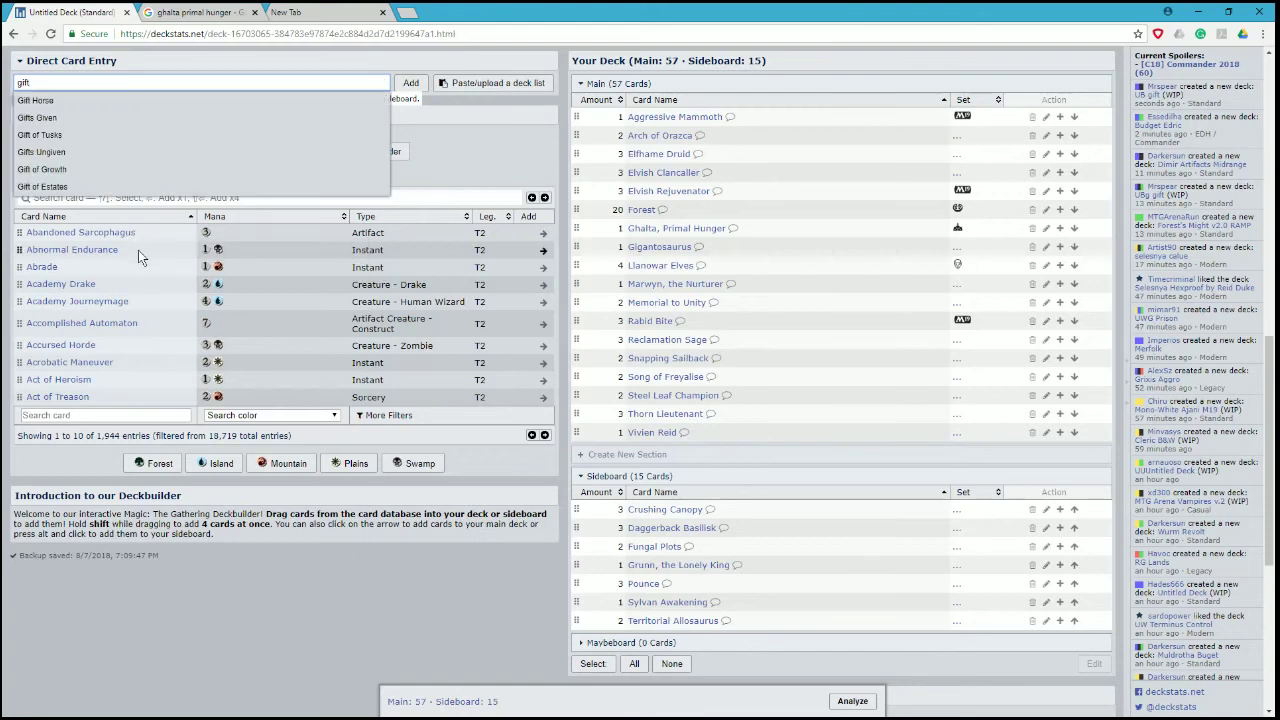
{"action": "left_click", "coordinate": [89, 169]}
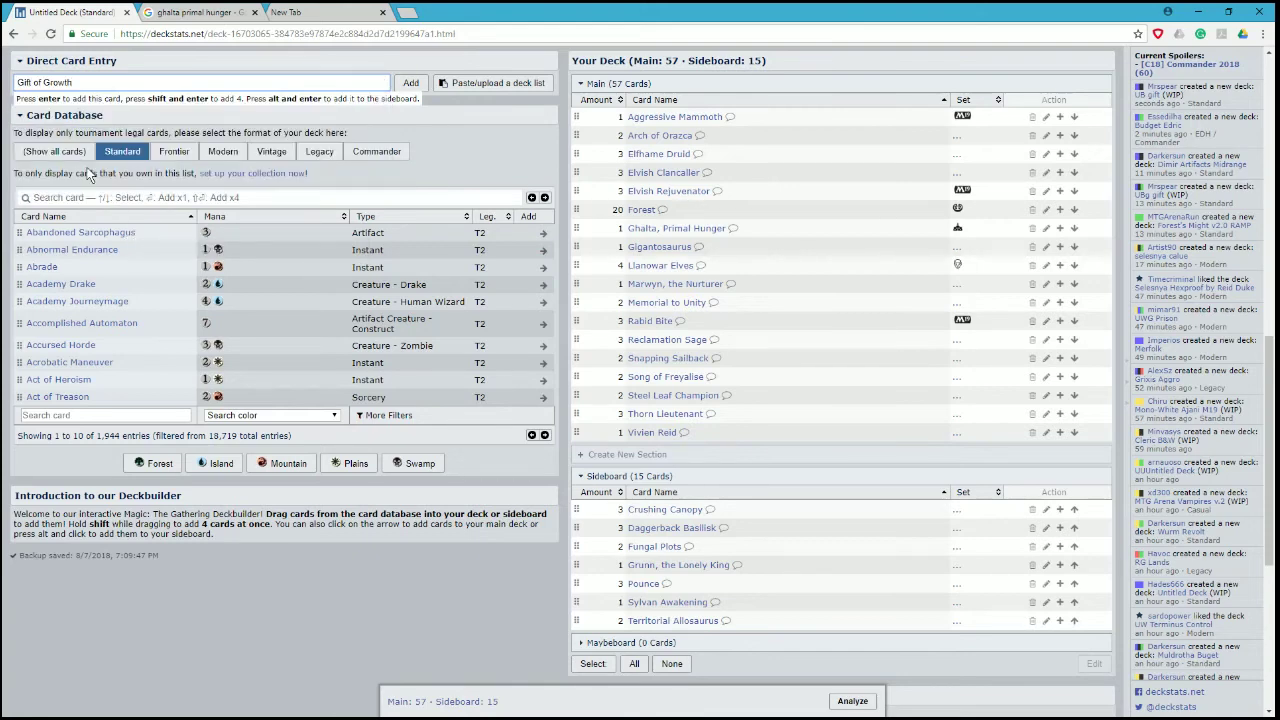
{"action": "left_click", "coordinate": [411, 82]}
{"action": "mouse_move", "coordinate": [703, 320]}
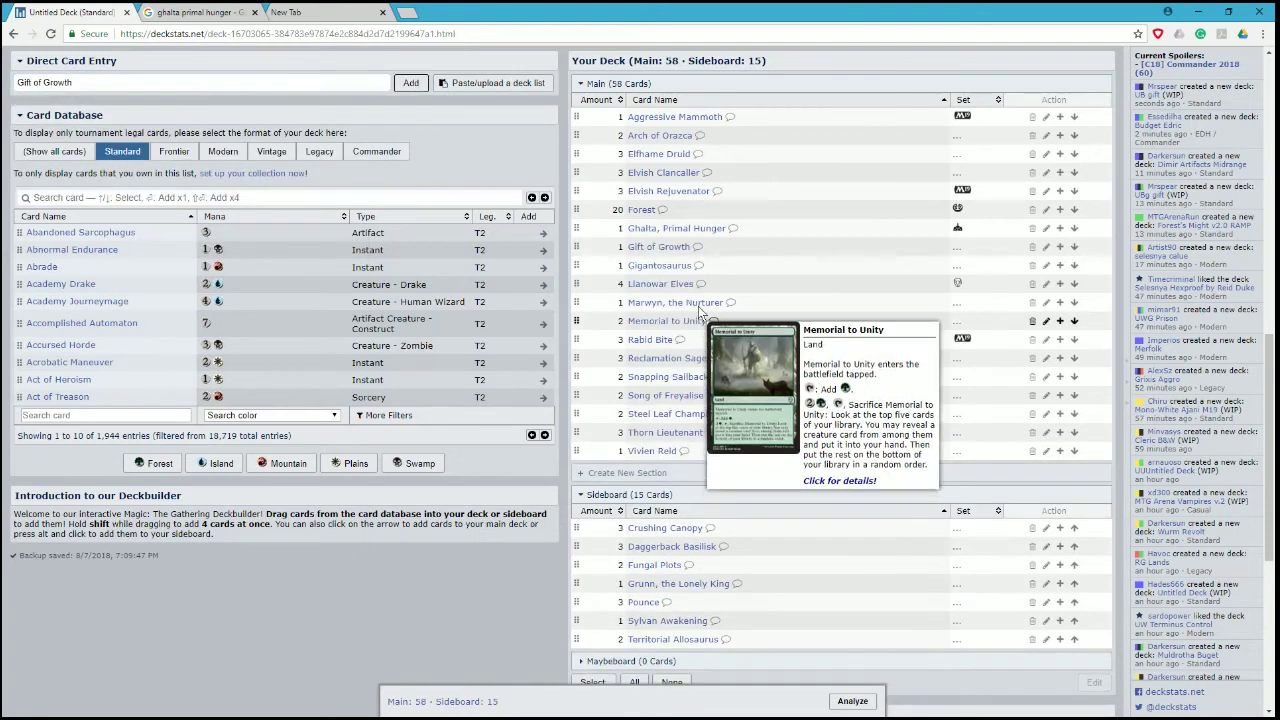
{"action": "left_click", "coordinate": [1060, 248]}
{"action": "left_click", "coordinate": [1060, 248]}
{"action": "mouse_move", "coordinate": [652, 252]}
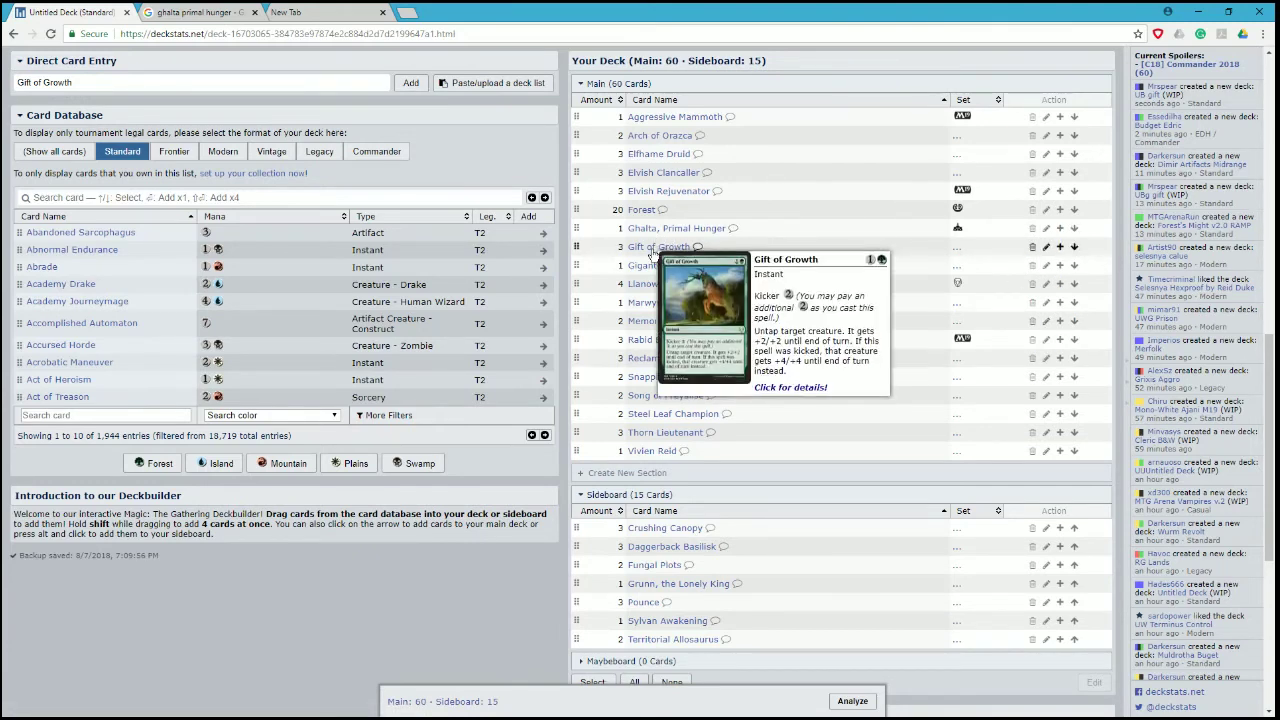
Check the card text of Elfhame Druid and remove it from the main deck.
{"action": "mouse_move", "coordinate": [678, 160]}
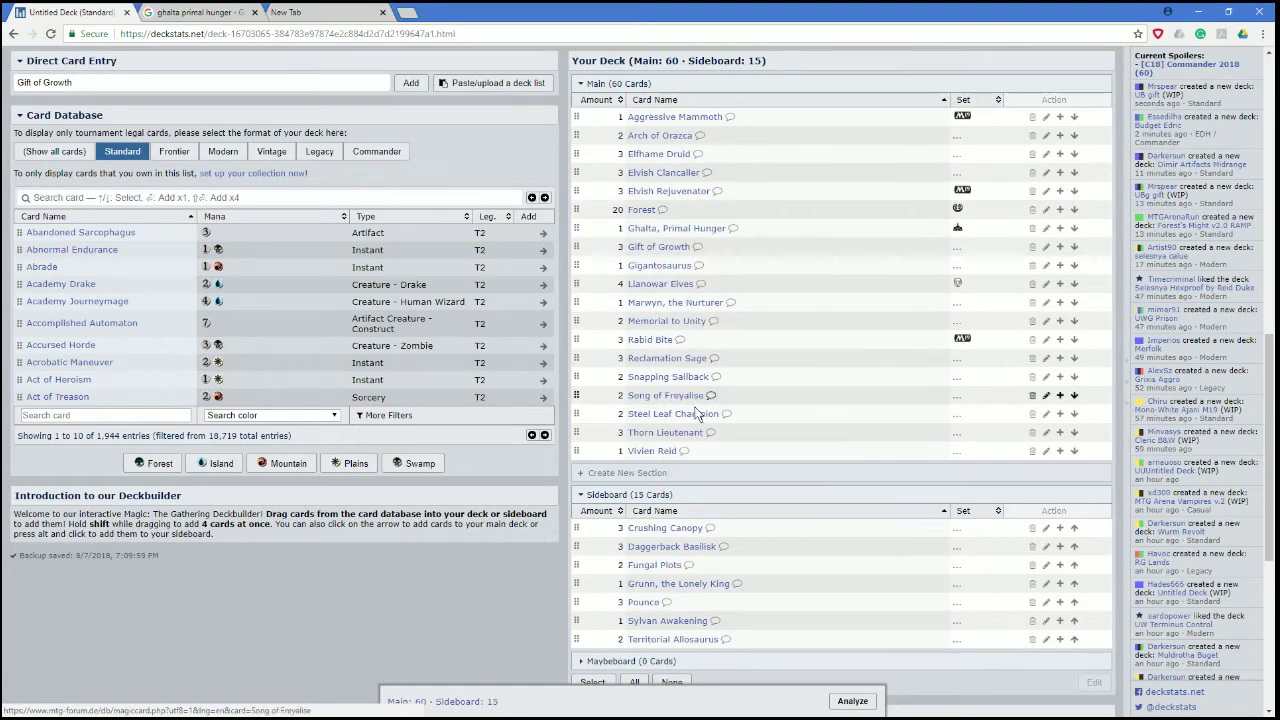
{"action": "mouse_move", "coordinate": [676, 302]}
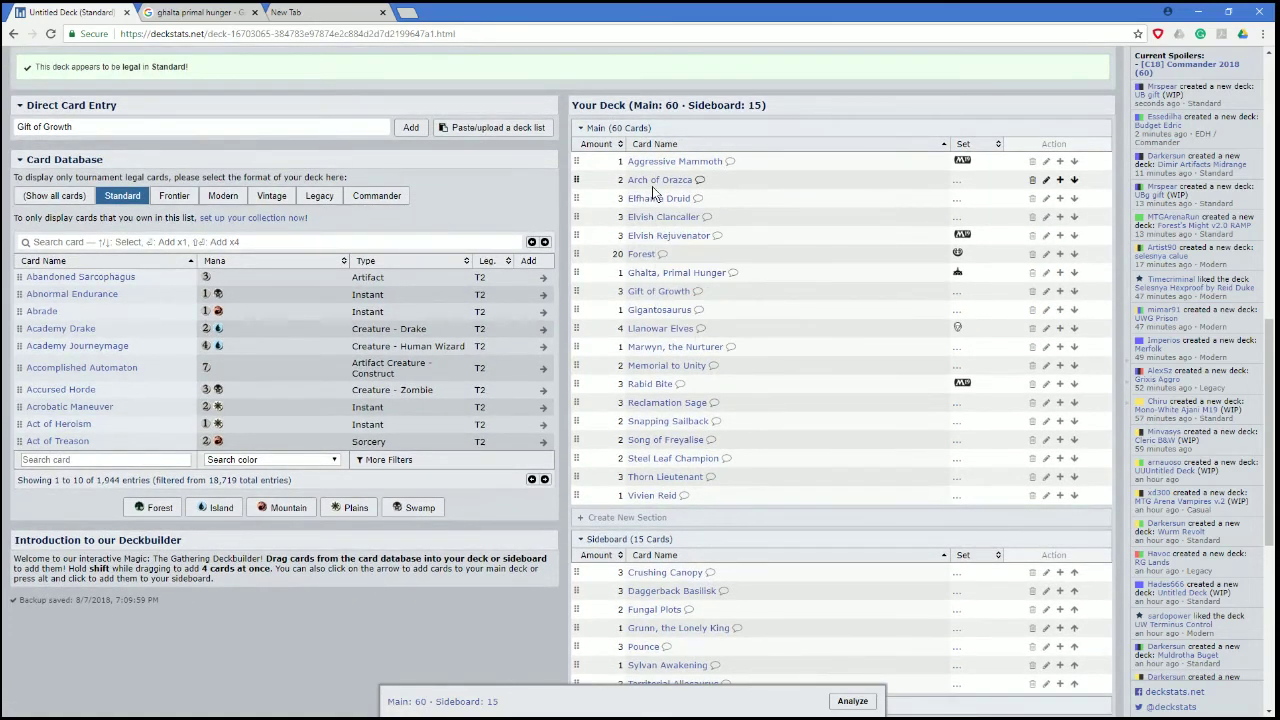
{"action": "mouse_move", "coordinate": [658, 198]}
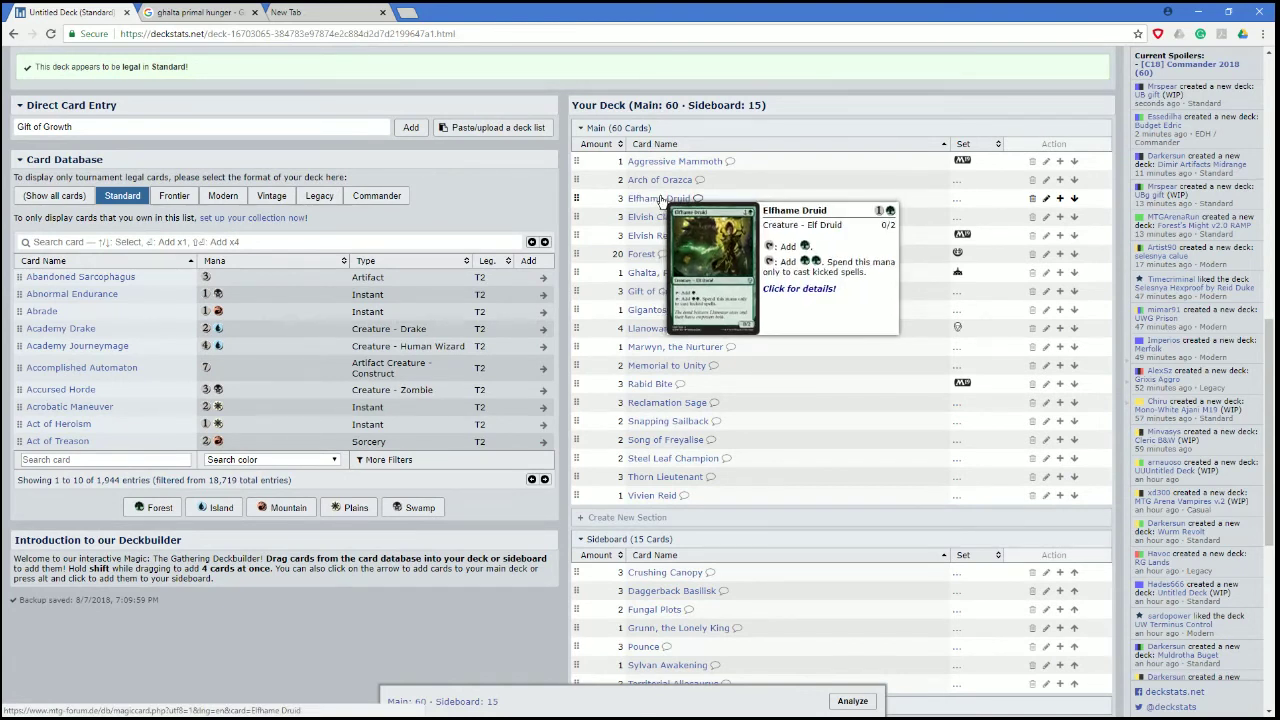
{"action": "left_click", "coordinate": [1032, 198]}
Search the card database for "druid", check Druid of the Cowl's details and add three copies to the main deck.
{"action": "left_click", "coordinate": [123, 243]}
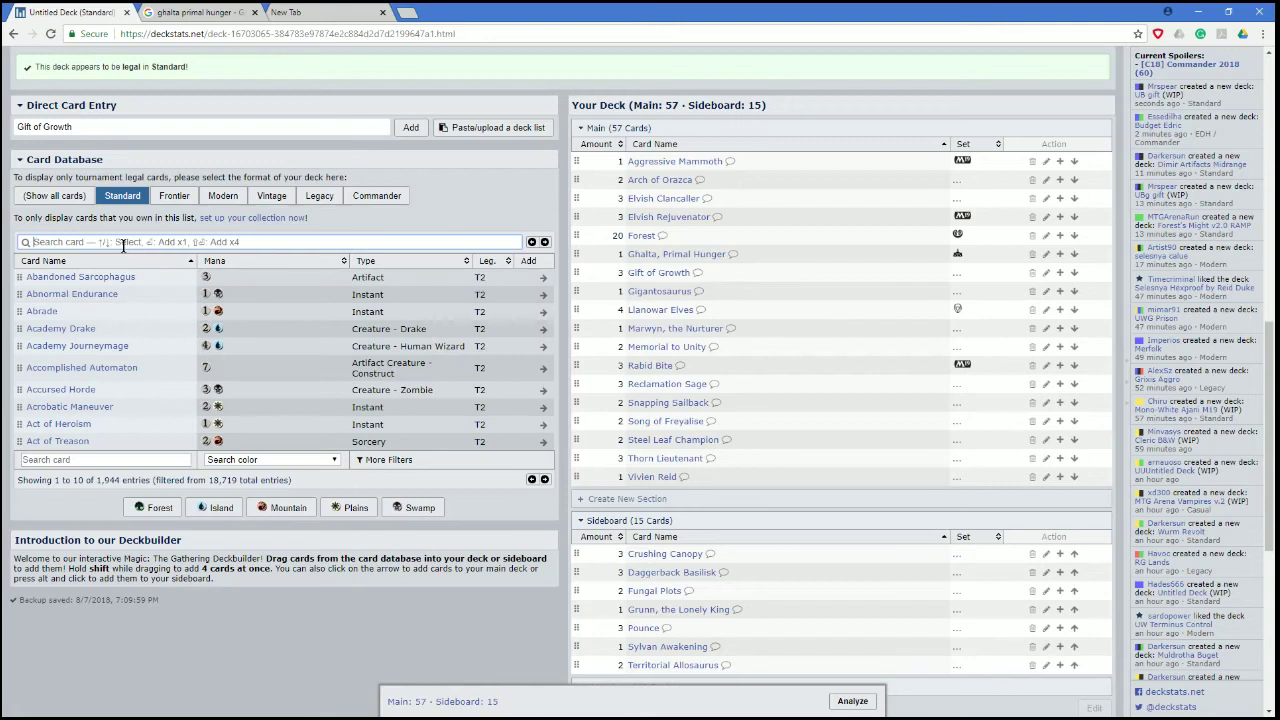
{"action": "type", "text": "druid"}
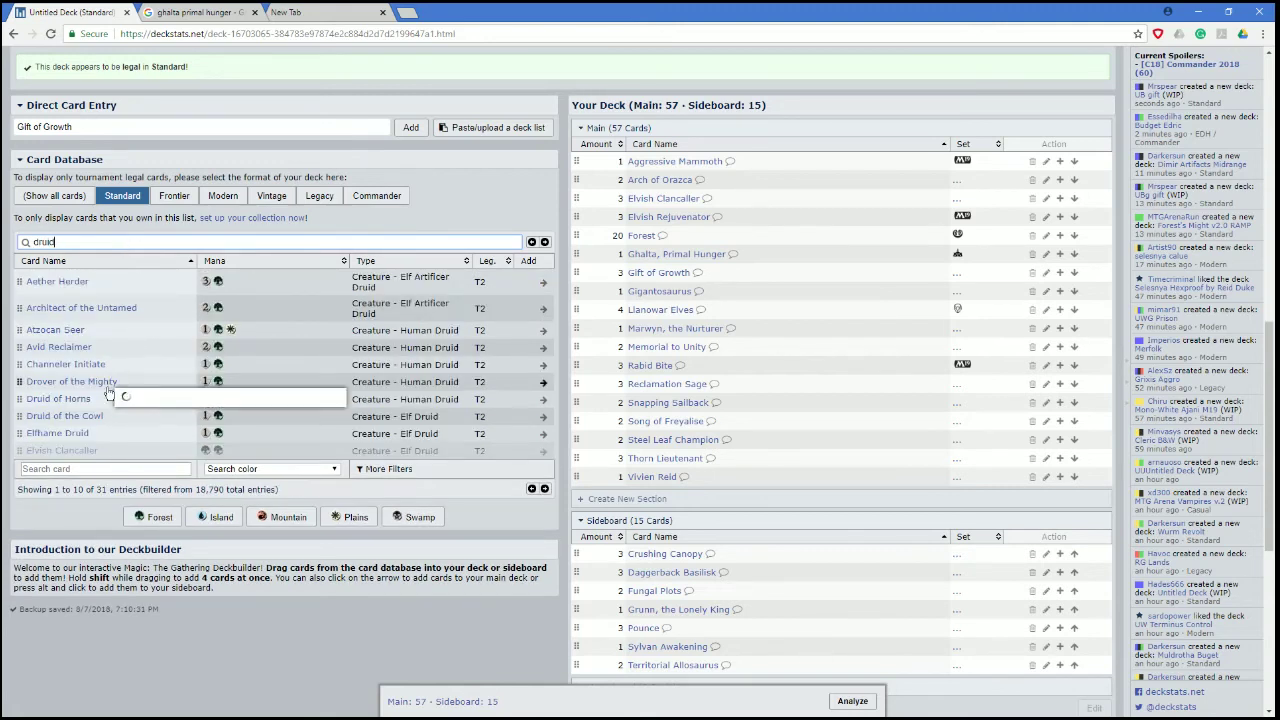
{"action": "mouse_move", "coordinate": [90, 418]}
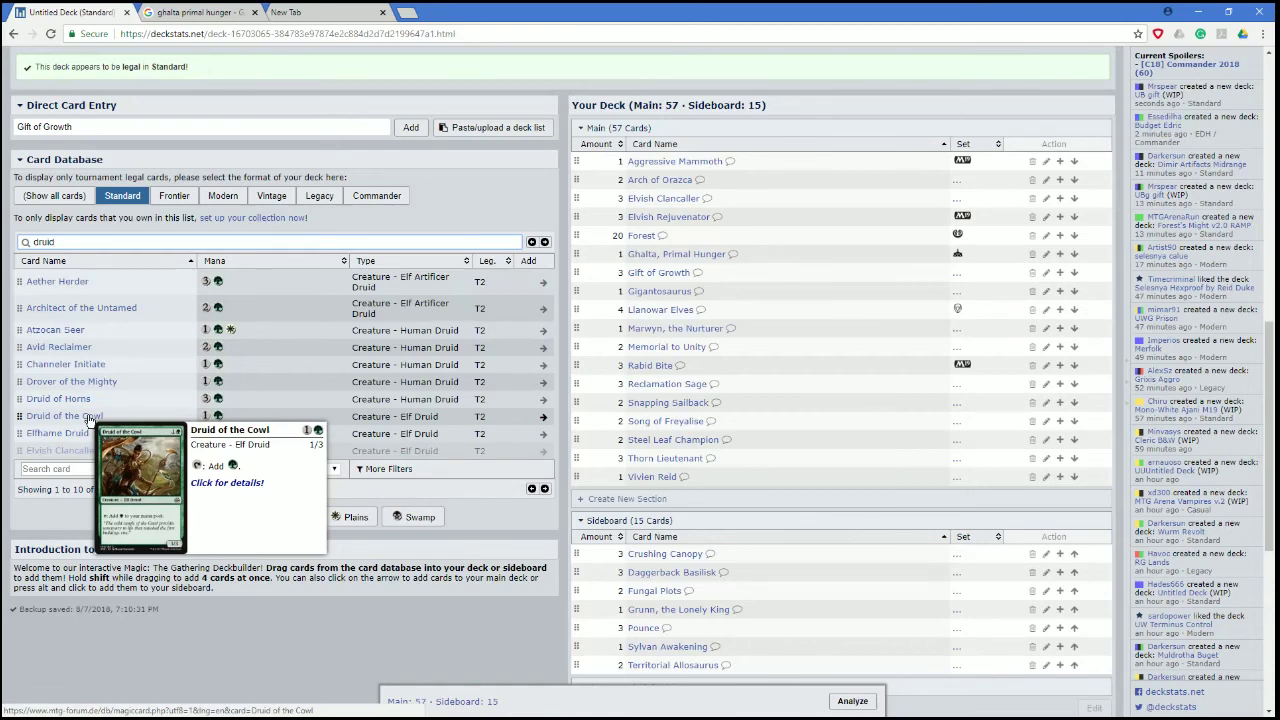
{"action": "left_click", "coordinate": [88, 416]}
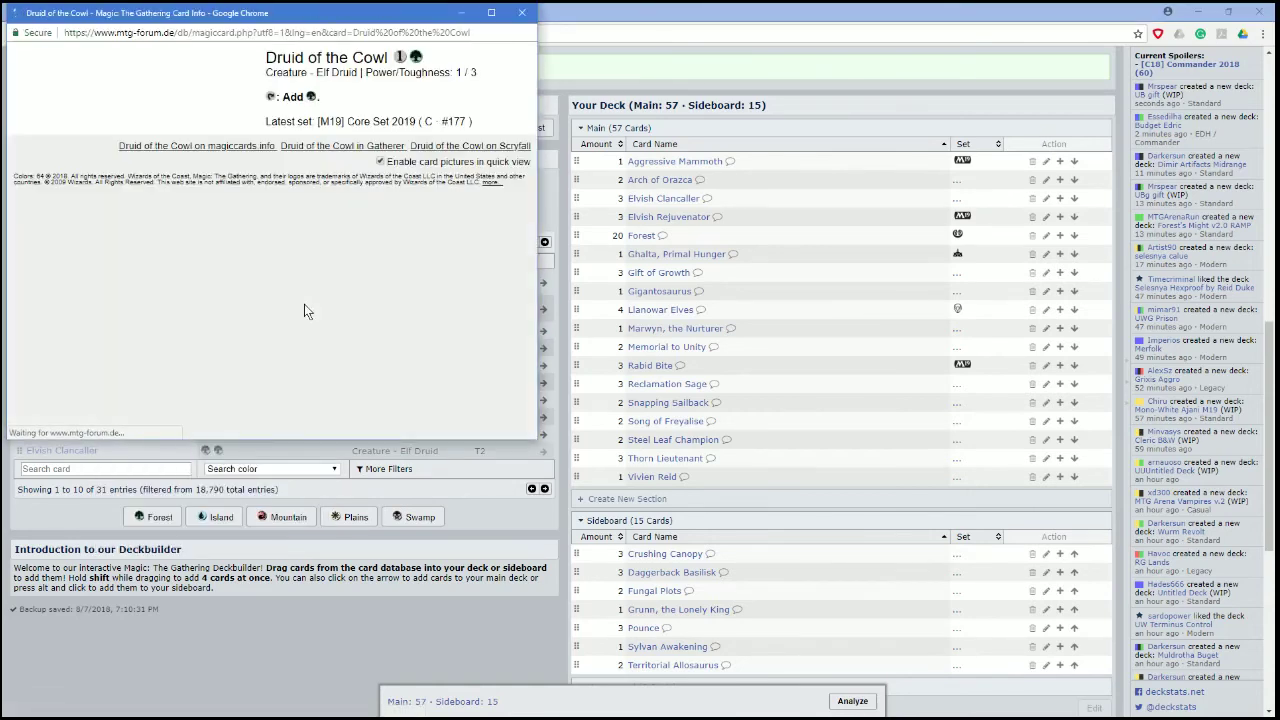
{"action": "left_click", "coordinate": [524, 14]}
{"action": "left_click_drag", "start_coordinate": [64, 416], "coordinate": [863, 243]}
{"action": "left_click", "coordinate": [1060, 199]}
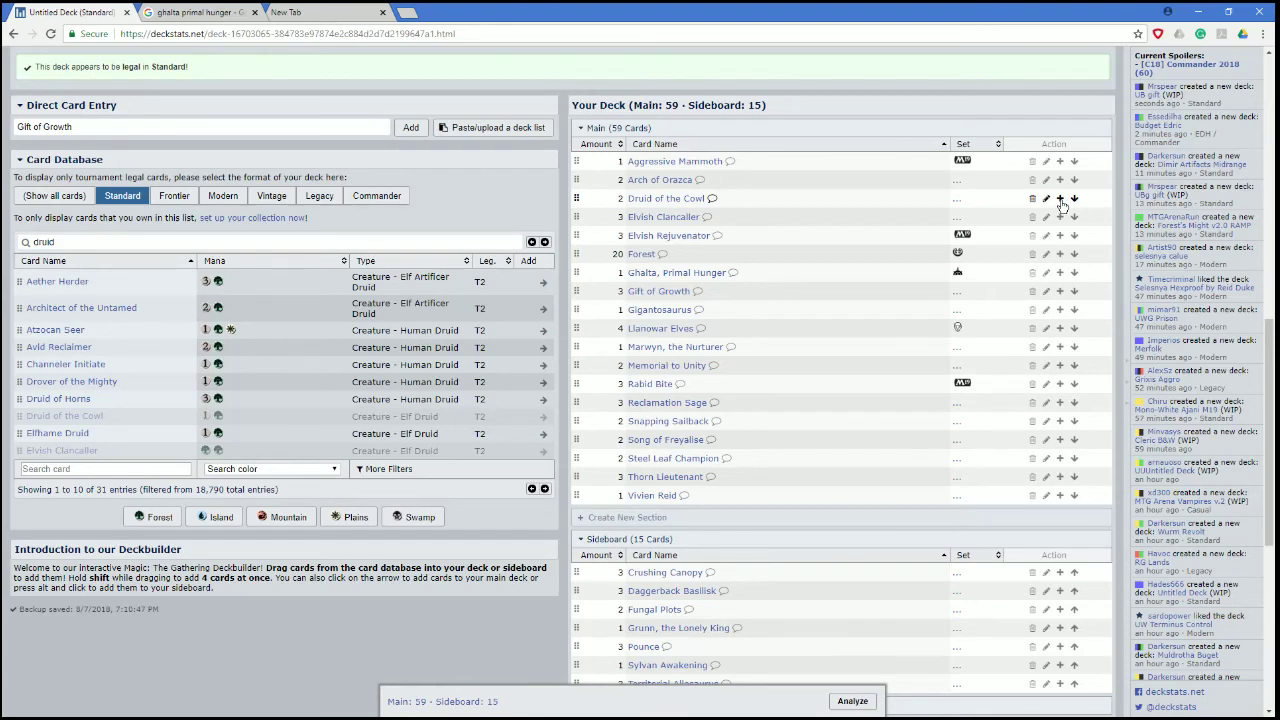
{"action": "left_click", "coordinate": [1060, 199]}
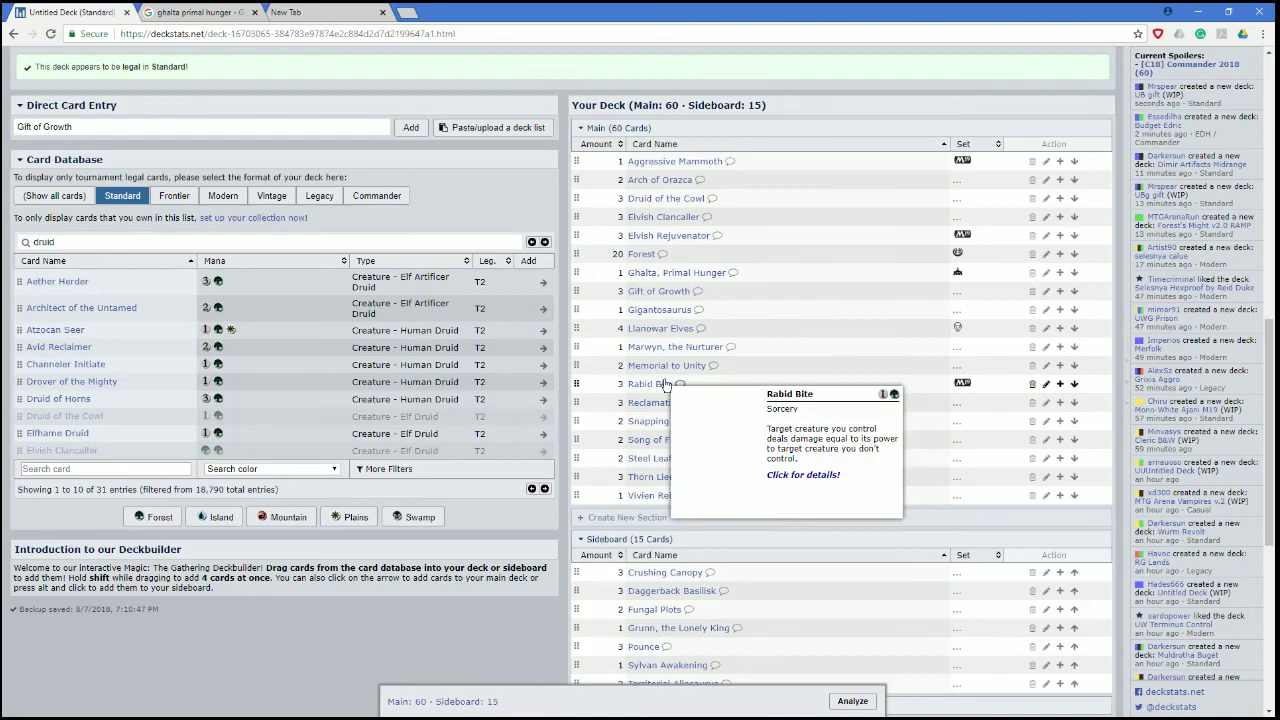
Set the amount of Druid of the Cowl in the main deck to 2.
{"action": "scroll", "coordinate": [710, 430], "scroll_direction": "down", "scroll_amount": 1}
{"action": "scroll", "coordinate": [710, 437], "scroll_direction": "down", "scroll_amount": 1}
{"action": "scroll", "coordinate": [743, 406], "scroll_direction": "up", "scroll_amount": 2}
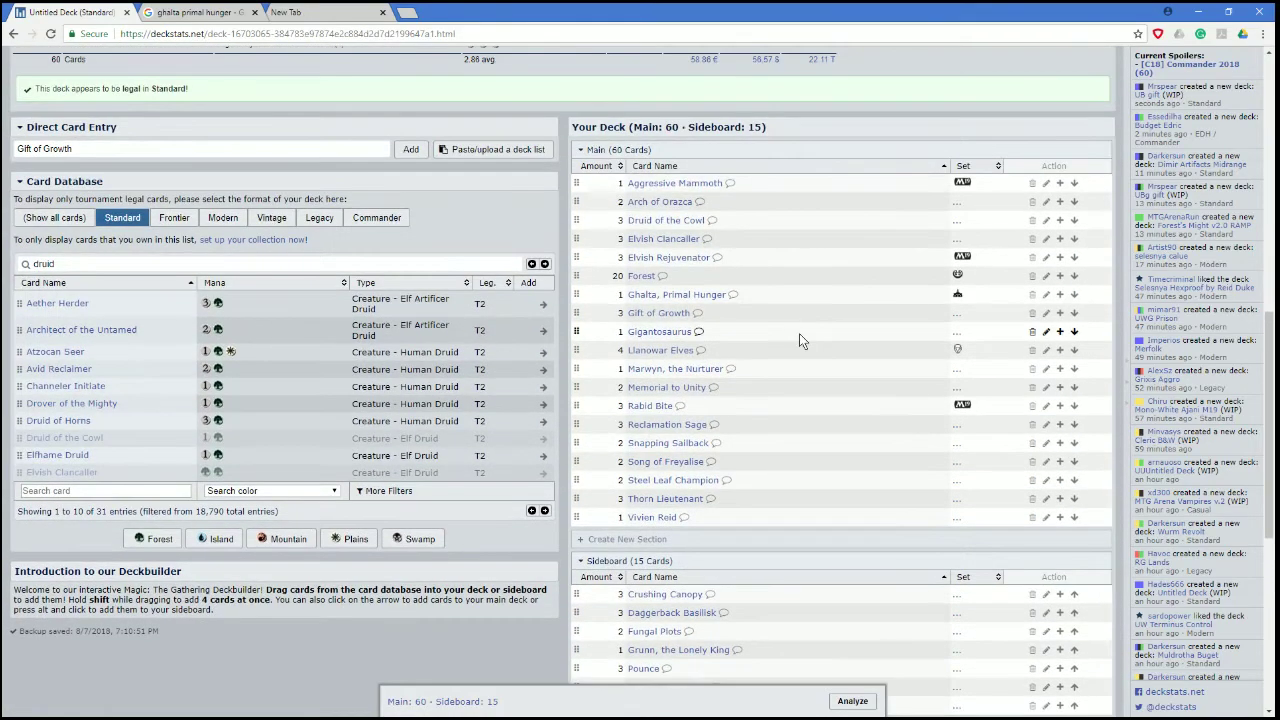
{"action": "left_click", "coordinate": [1047, 221]}
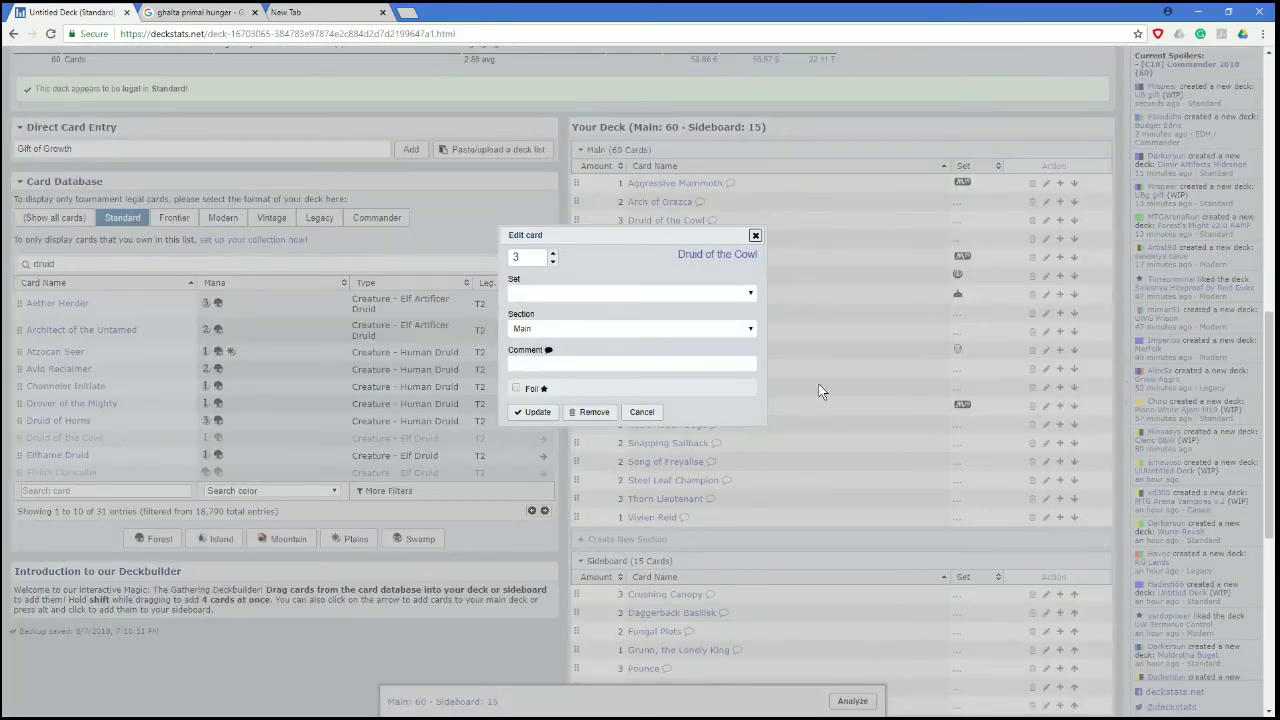
{"action": "left_click", "coordinate": [553, 262]}
{"action": "left_click", "coordinate": [532, 412]}
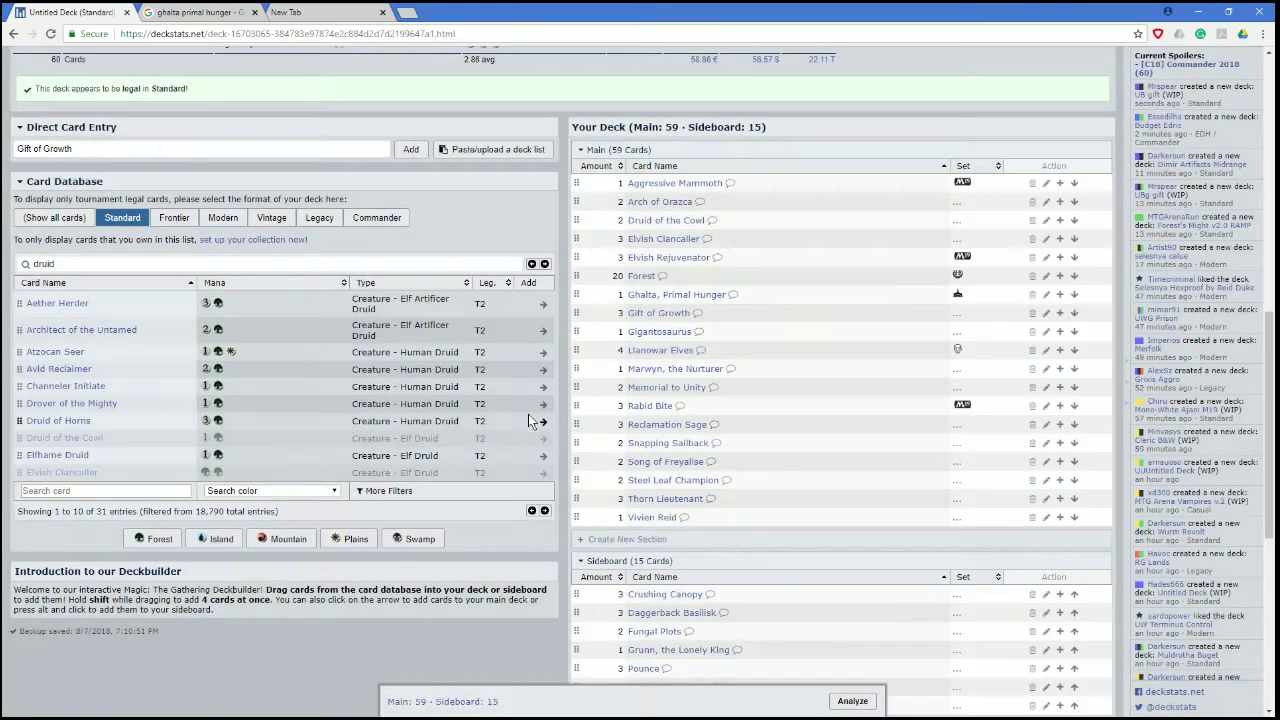
Add a fourth copy of Rabid Bite to the main deck and analyze the completed deck again.
{"action": "left_click", "coordinate": [1060, 405]}
{"action": "scroll", "coordinate": [714, 413], "scroll_direction": "down", "scroll_amount": 2}
{"action": "scroll", "coordinate": [758, 436], "scroll_direction": "down", "scroll_amount": 4}
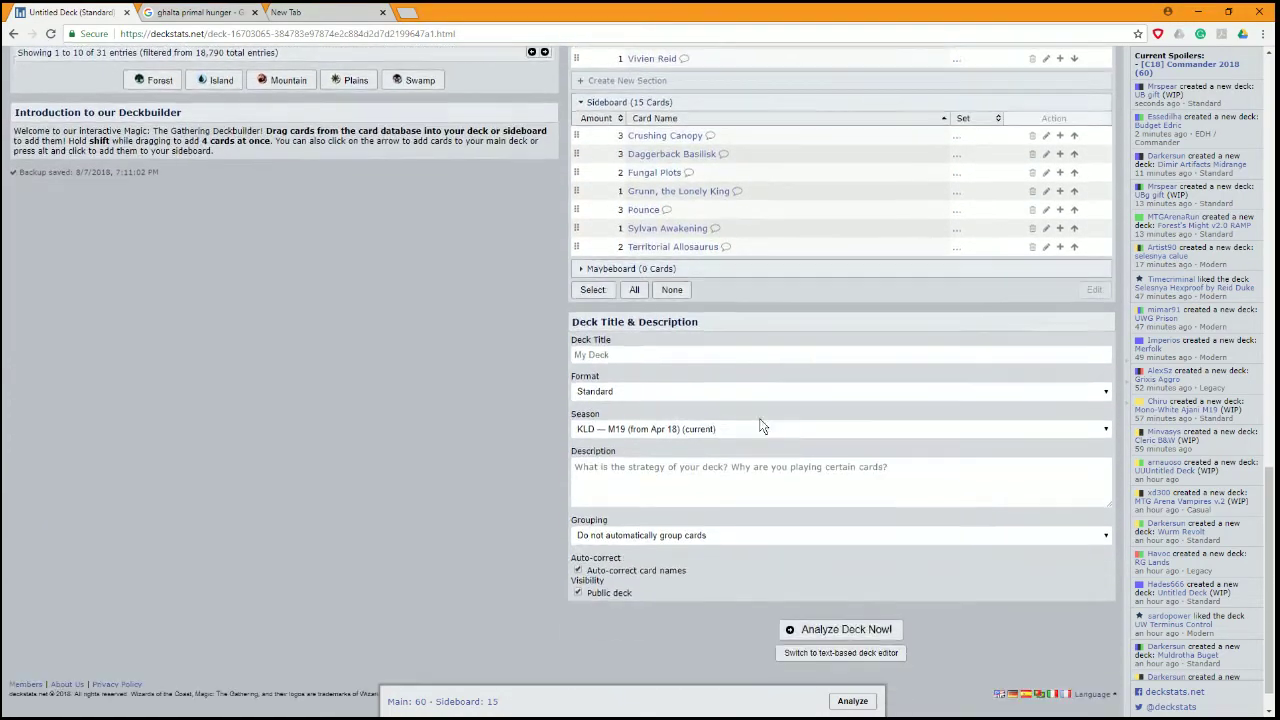
{"action": "left_click", "coordinate": [840, 594]}
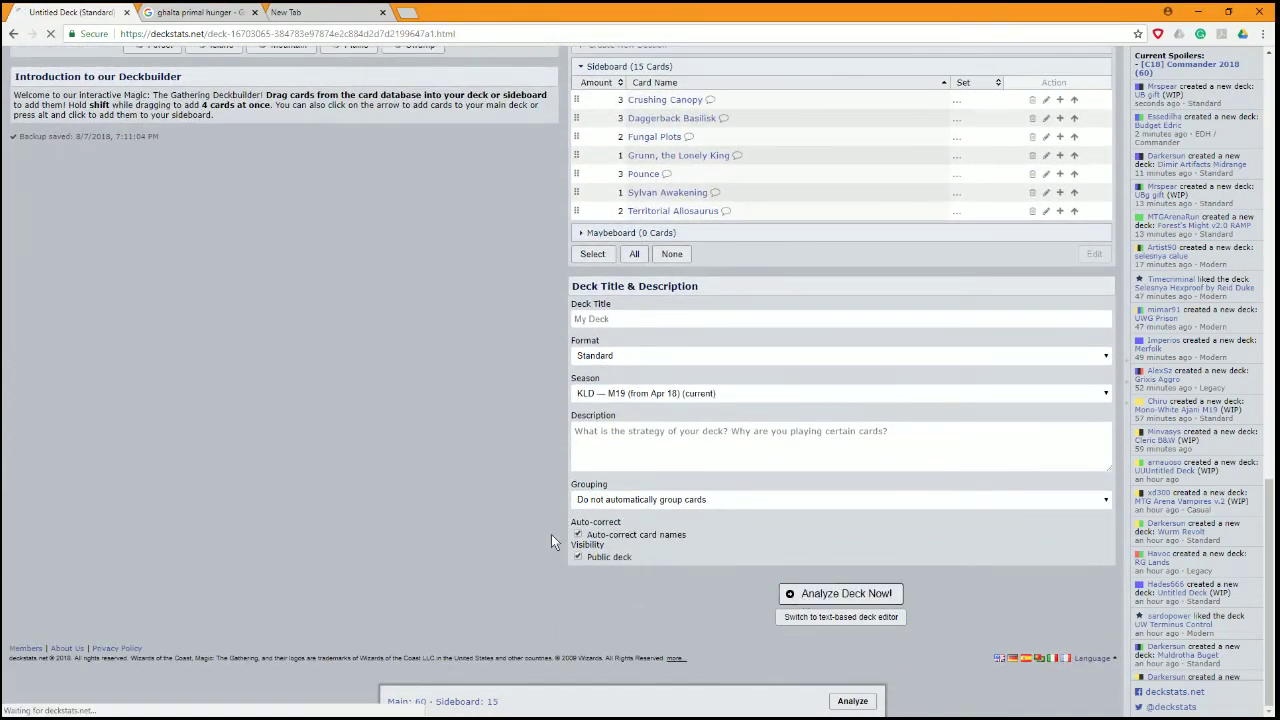
{"action": "scroll", "coordinate": [367, 367], "scroll_direction": "up", "scroll_amount": 5}
{"action": "scroll", "coordinate": [397, 324], "scroll_direction": "up", "scroll_amount": 10}
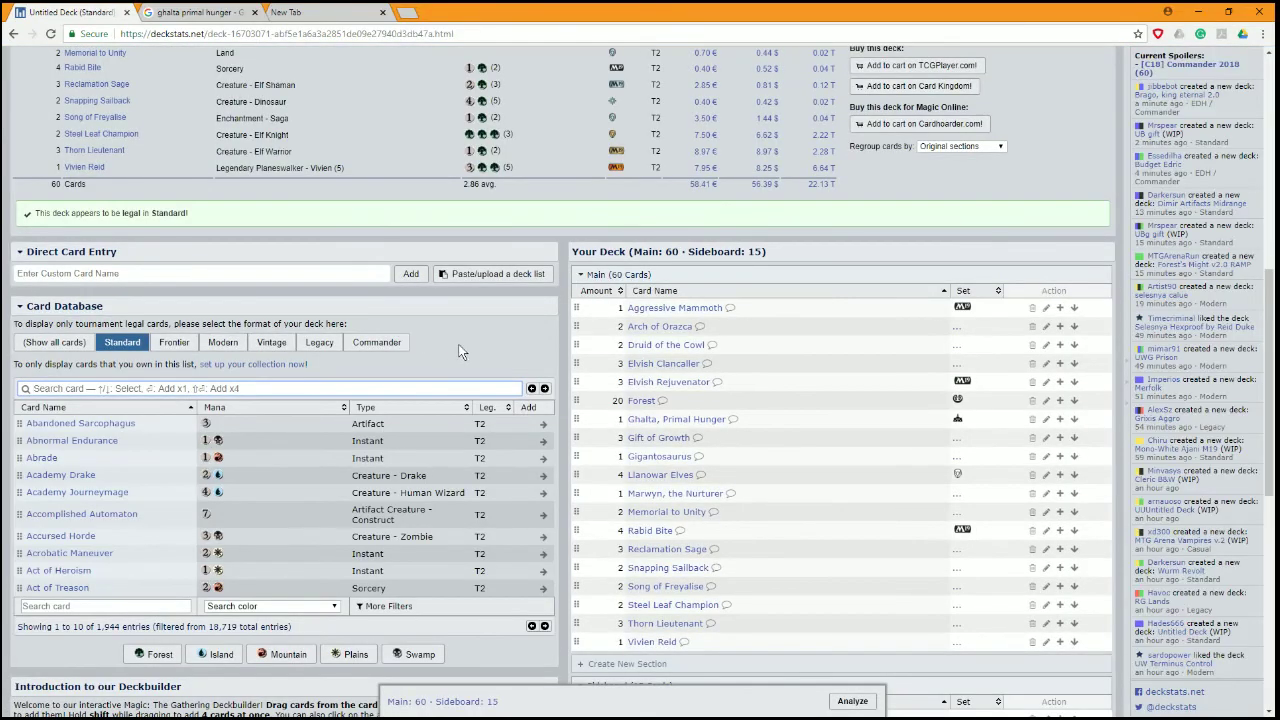
{"action": "scroll", "coordinate": [465, 350], "scroll_direction": "up", "scroll_amount": 3}
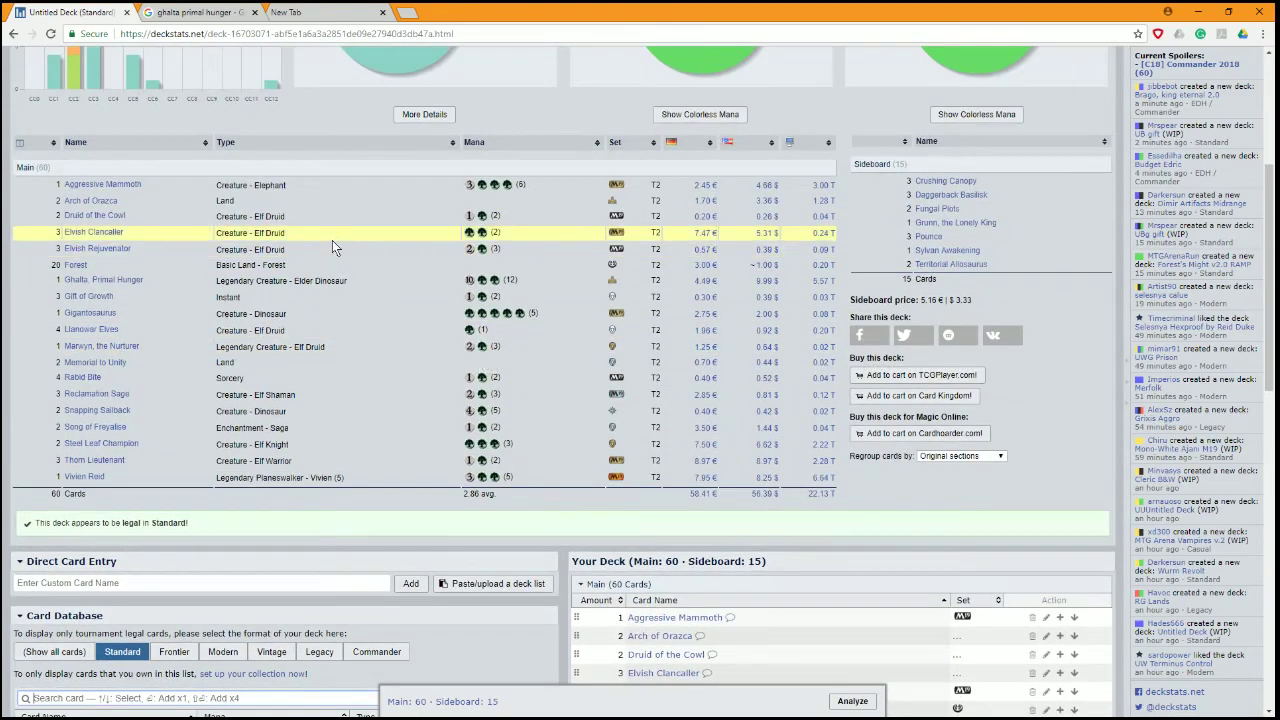
Set the deck title to "Forest's Might v2.0 Elves".
{"action": "scroll", "coordinate": [356, 348], "scroll_direction": "down", "scroll_amount": 6}
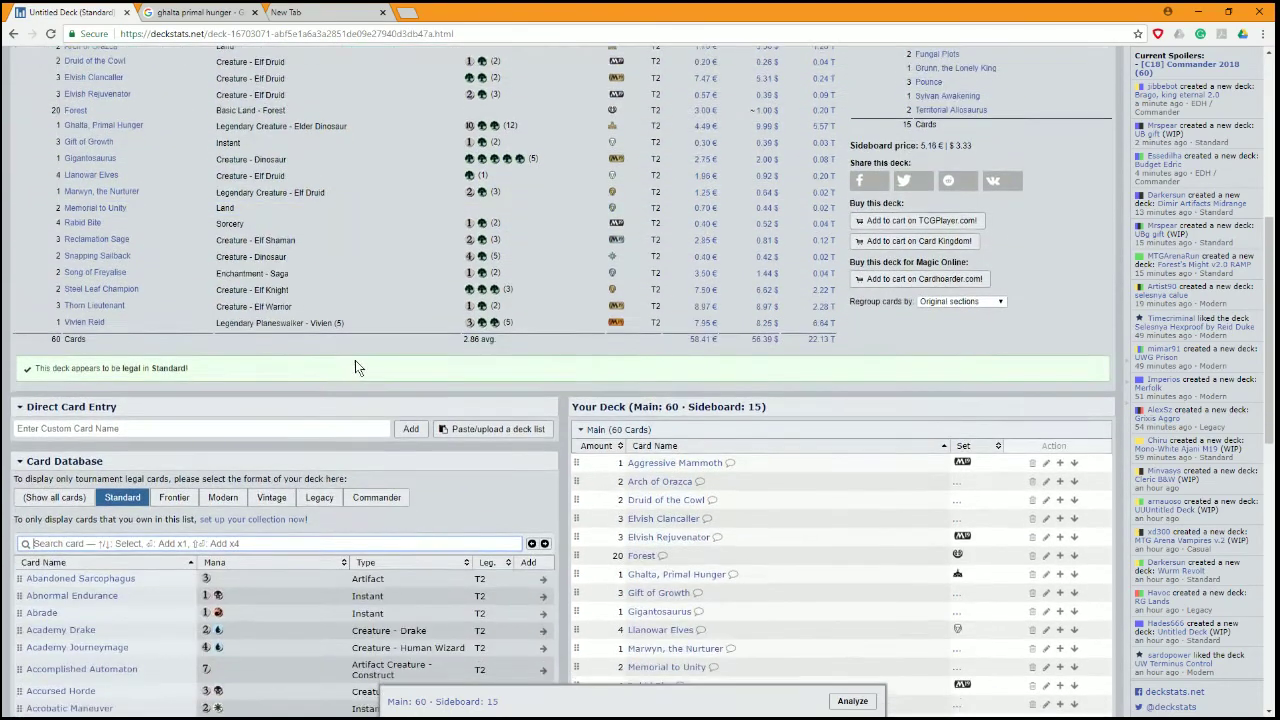
{"action": "scroll", "coordinate": [363, 345], "scroll_direction": "down", "scroll_amount": 2}
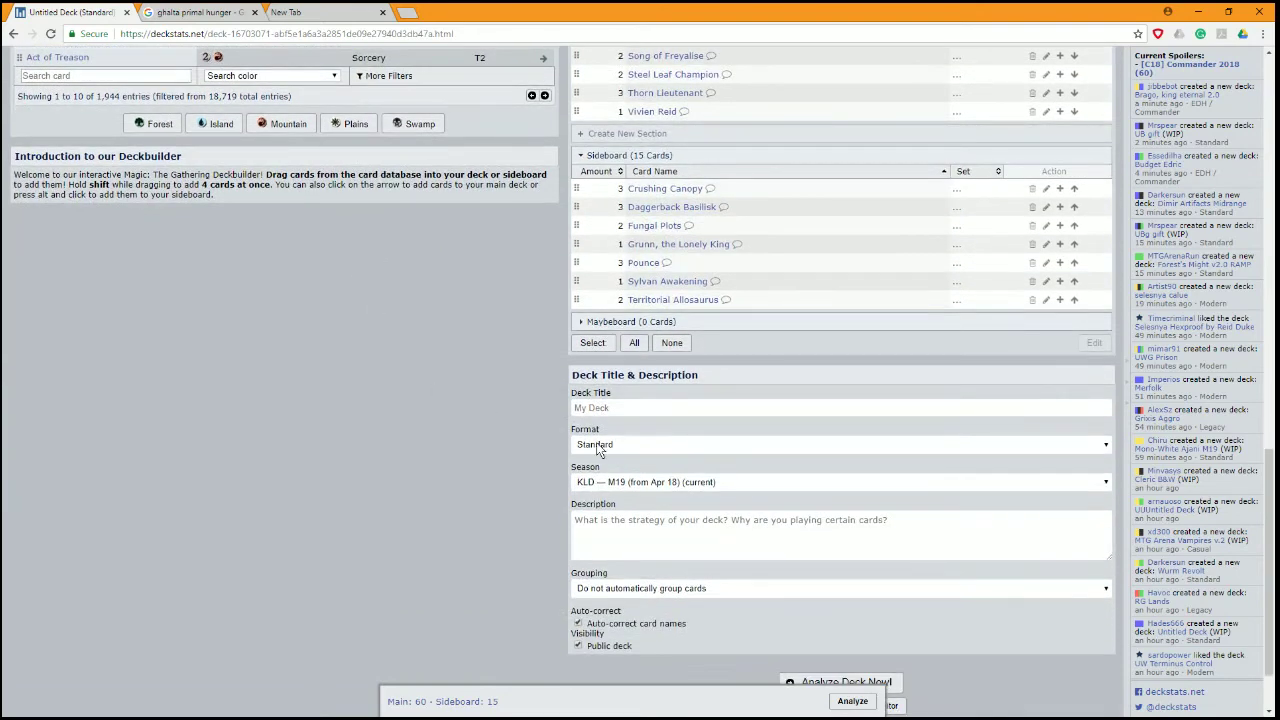
{"action": "left_click", "coordinate": [641, 407]}
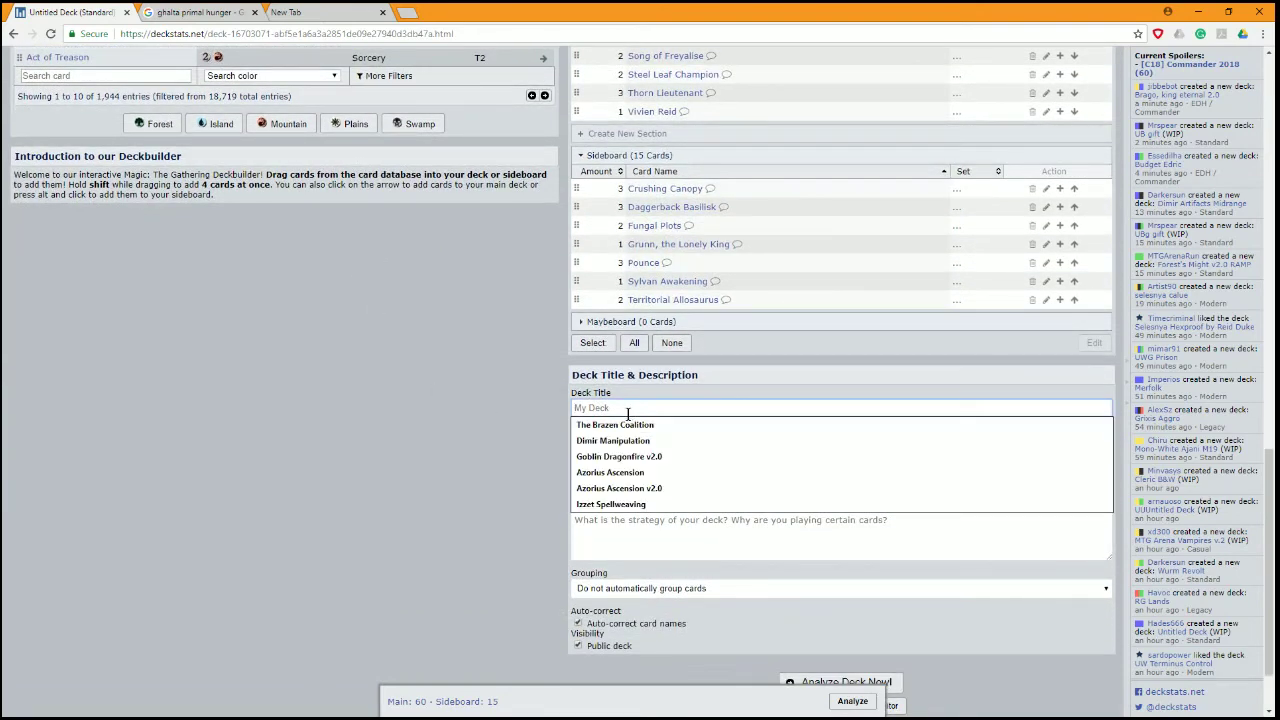
{"action": "type", "text": "Forest's "}
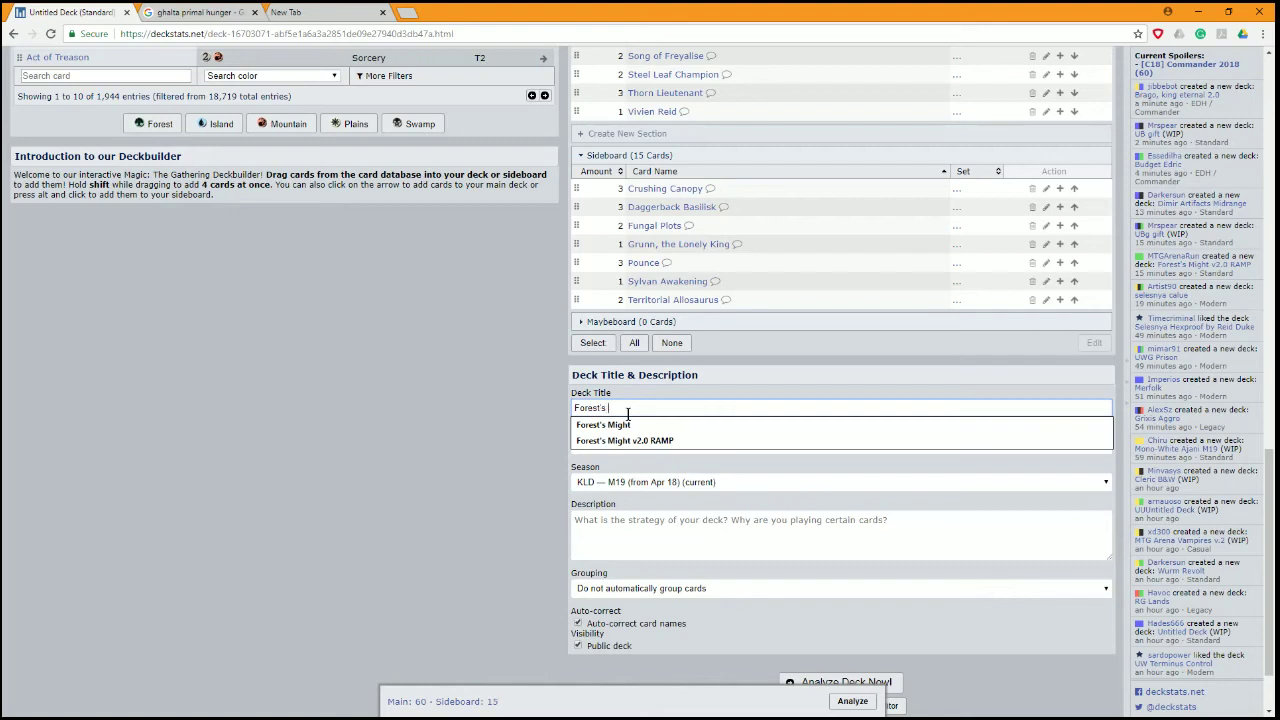
{"action": "type", "text": "Might v.20"}
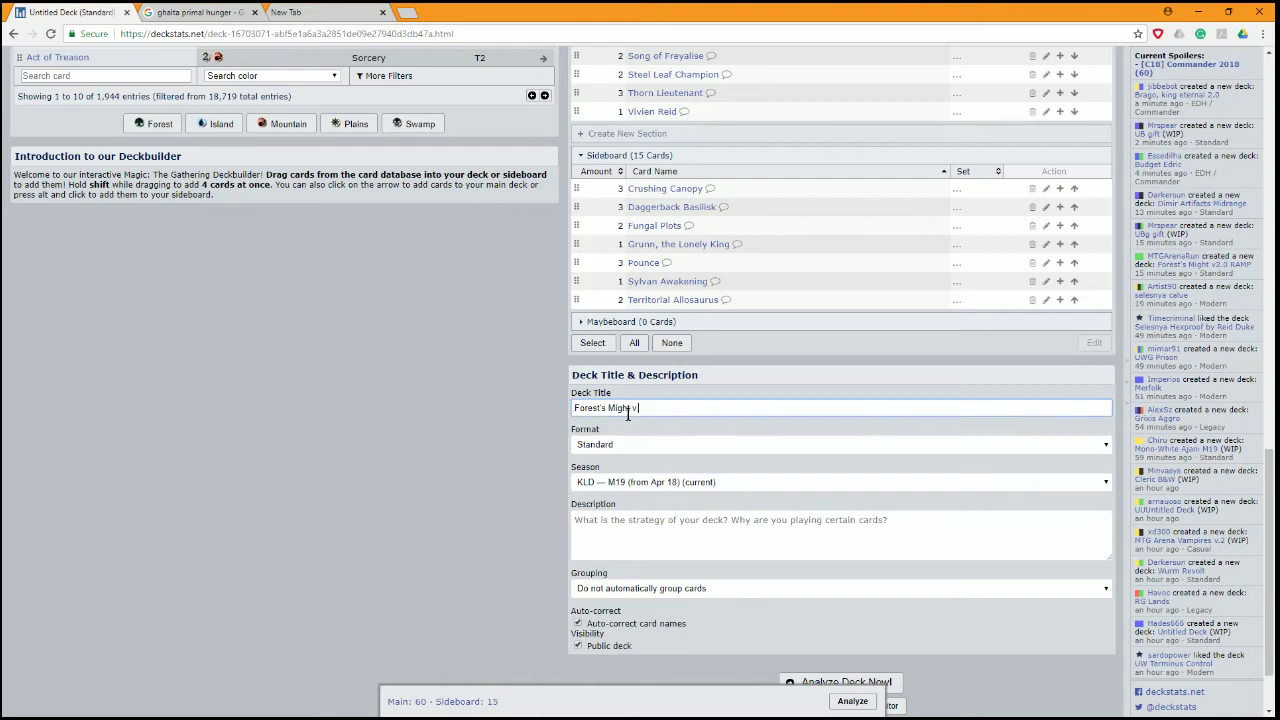
{"action": "key", "text": "BackSpace"}
{"action": "key", "text": "BackSpace"}
{"action": "key", "text": "BackSpace"}
{"action": "type", "text": "2.0"}
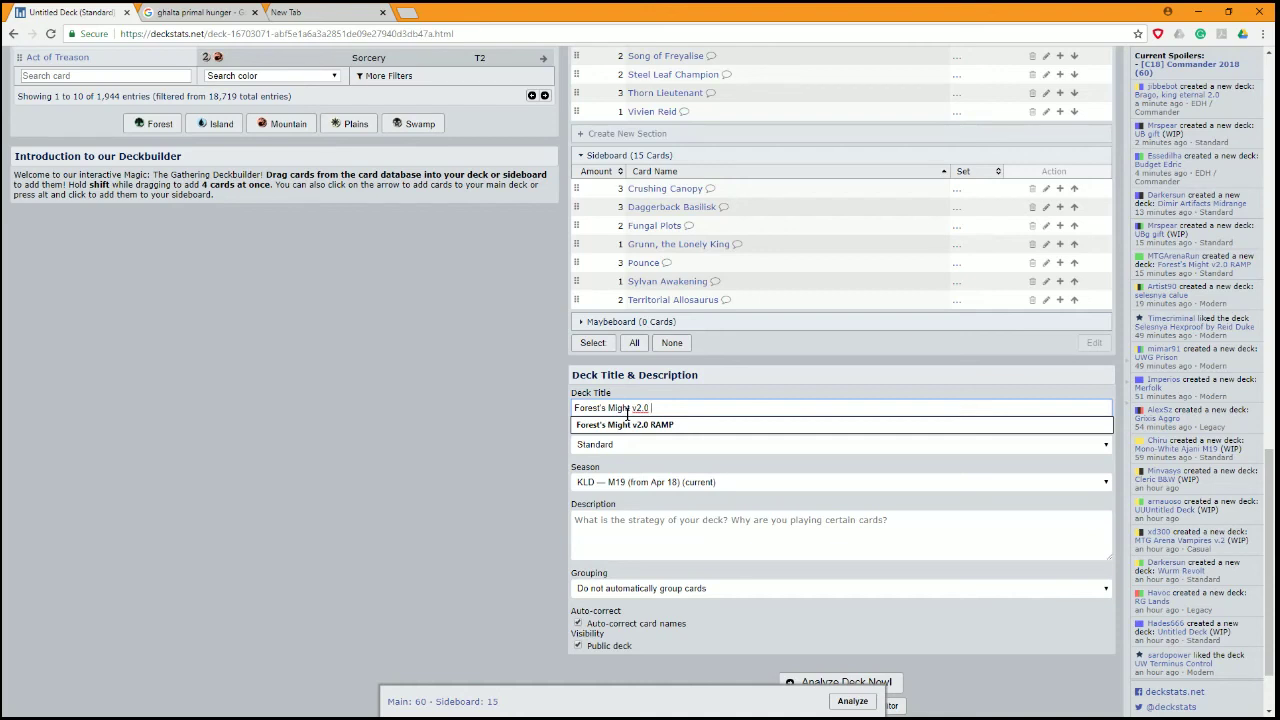
{"action": "type", "text": "E"}
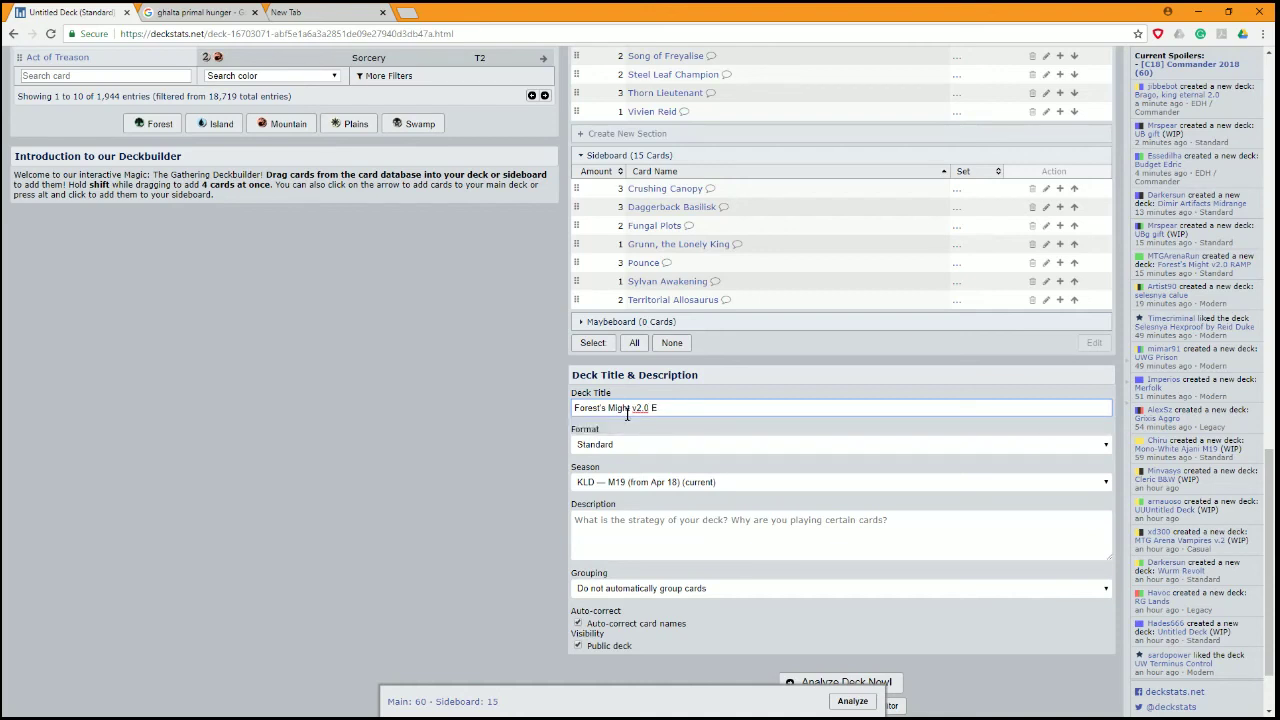
{"action": "key", "text": "BackSpace"}
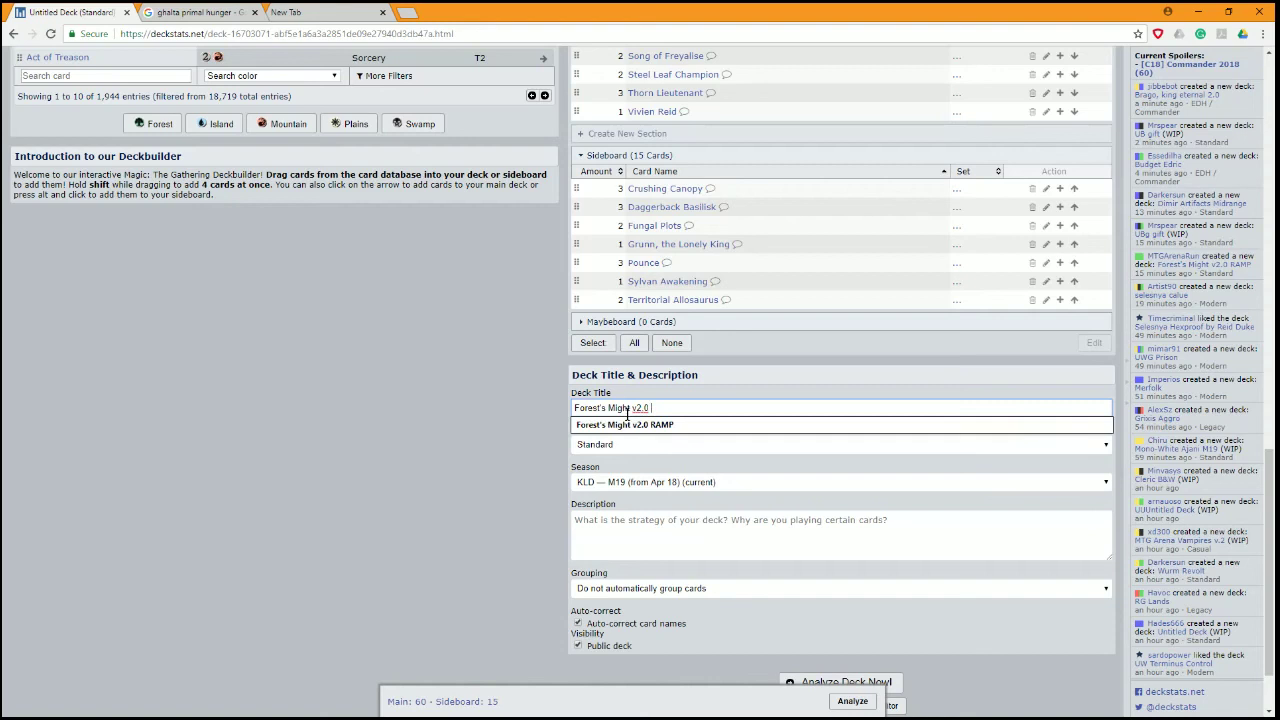
{"action": "type", "text": "ELVE"}
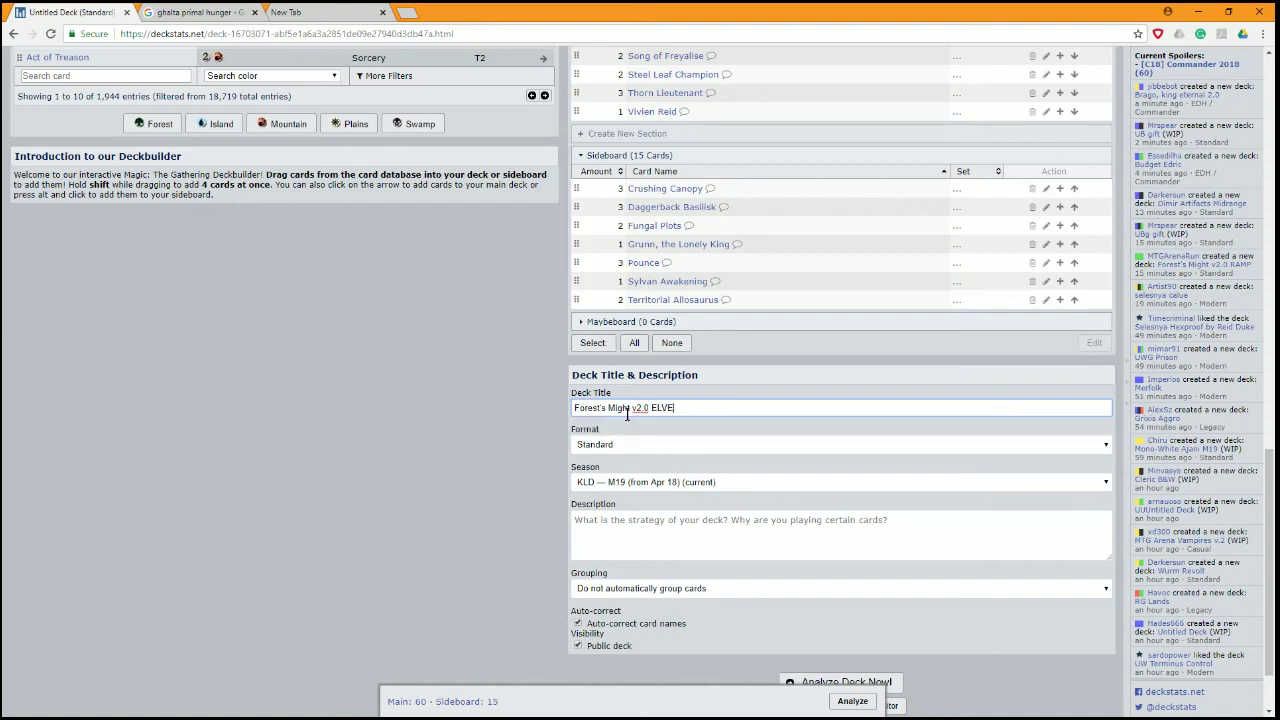
{"action": "type", "text": "S"}
{"action": "key", "text": "BackSpace"}
{"action": "key", "text": "BackSpace"}
{"action": "key", "text": "BackSpace"}
{"action": "key", "text": "BackSpace"}
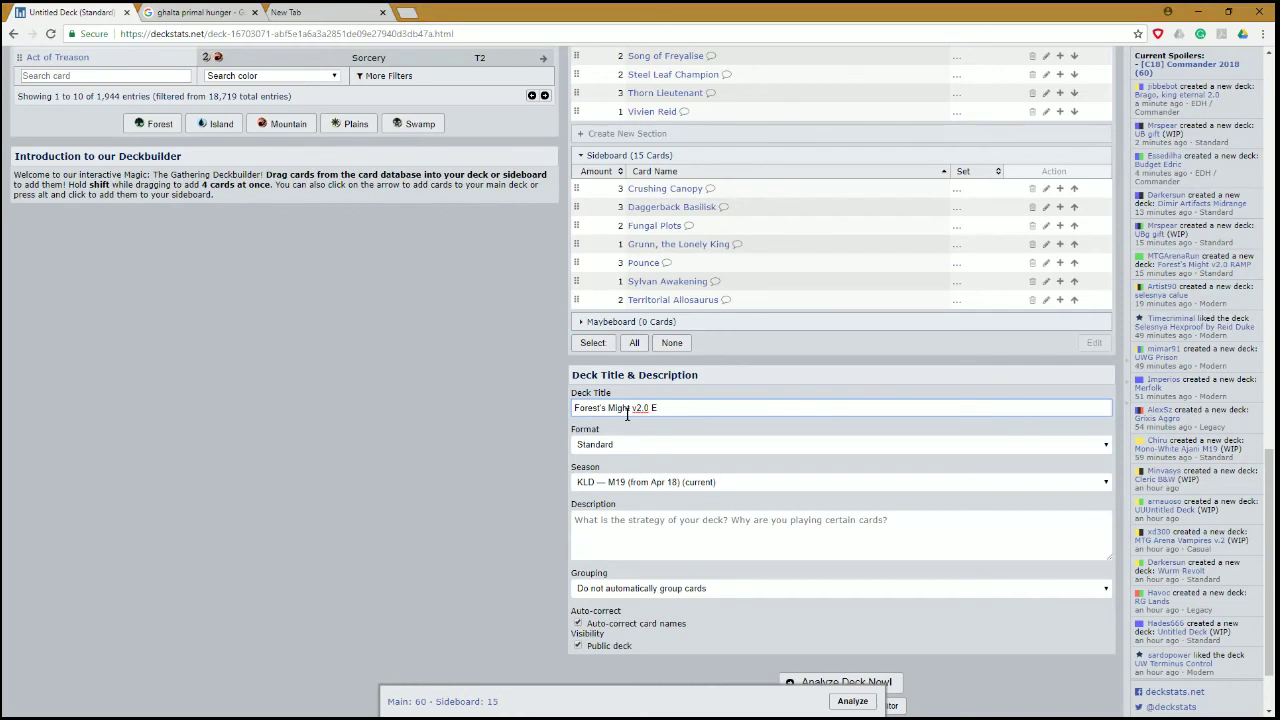
{"action": "type", "text": "lves"}
Start saving the deck and replace its name with one beginning "Forest's".
{"action": "scroll", "coordinate": [767, 561], "scroll_direction": "up", "scroll_amount": 2}
{"action": "scroll", "coordinate": [768, 415], "scroll_direction": "up", "scroll_amount": 20}
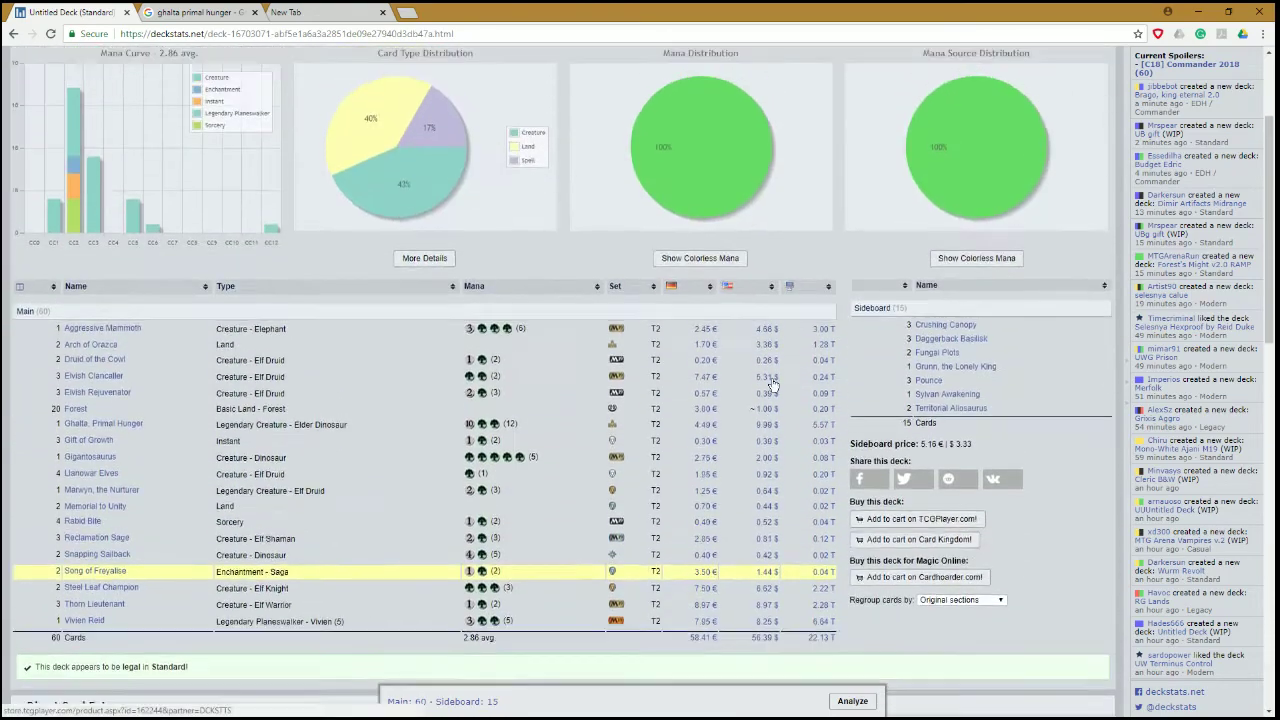
{"action": "left_click", "coordinate": [1088, 175]}
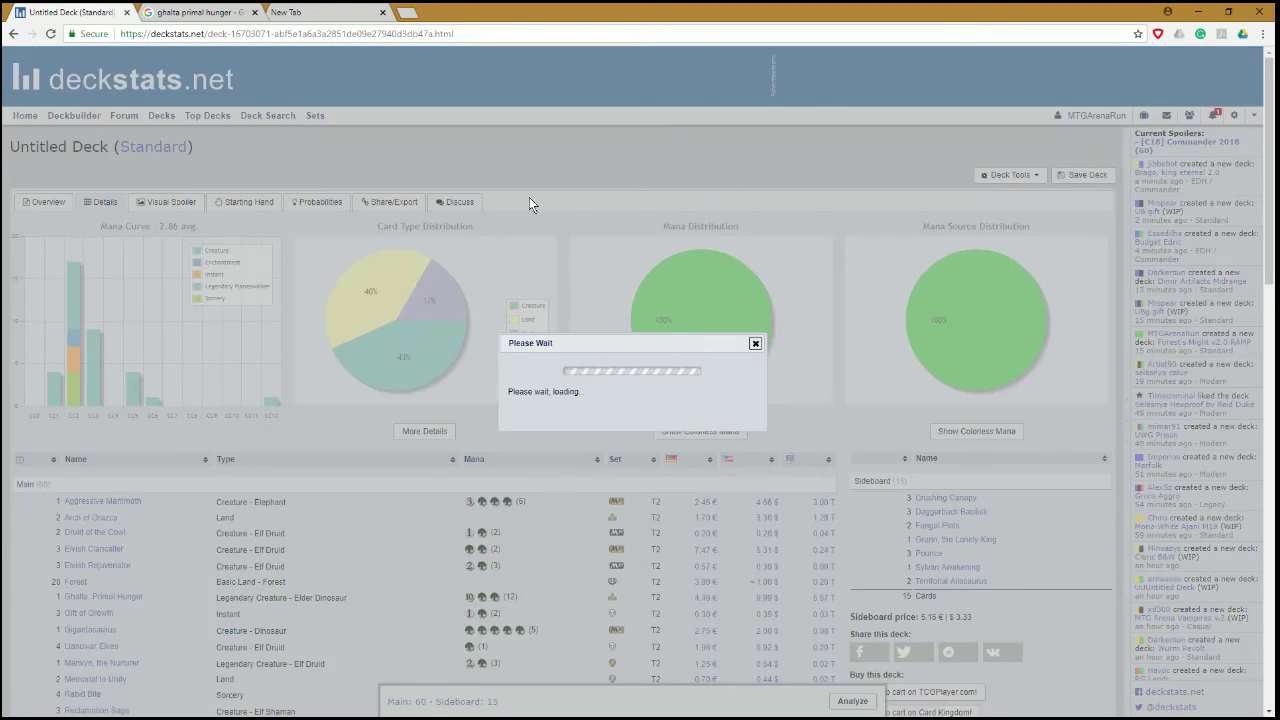
{"action": "left_click_drag", "start_coordinate": [497, 250], "coordinate": [362, 253]}
{"action": "type", "text": "Forest"}
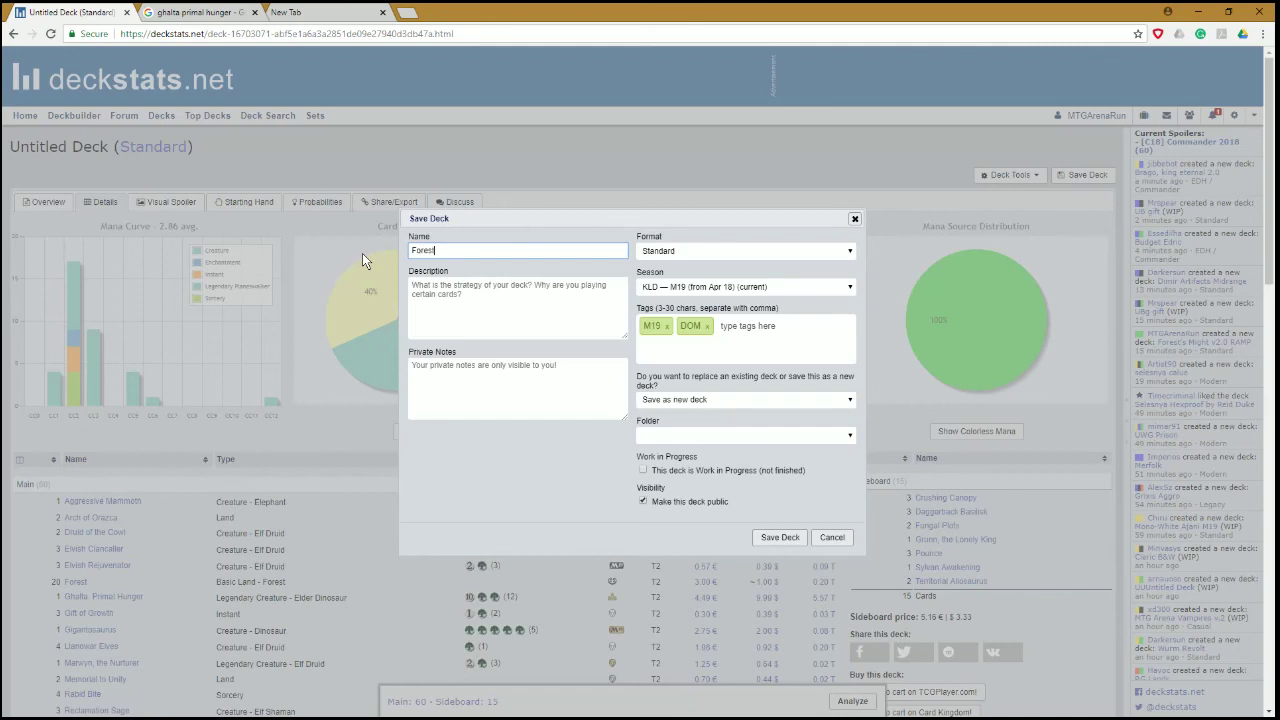
{"action": "type", "text": "'s"}
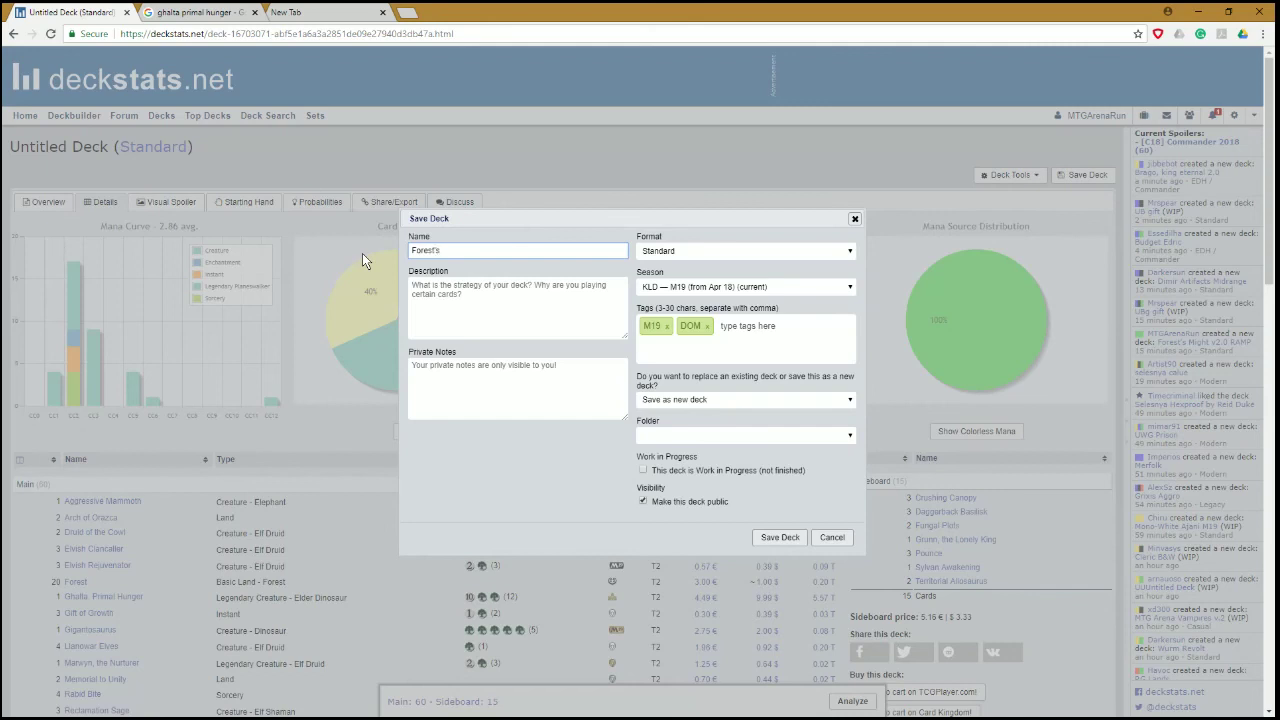